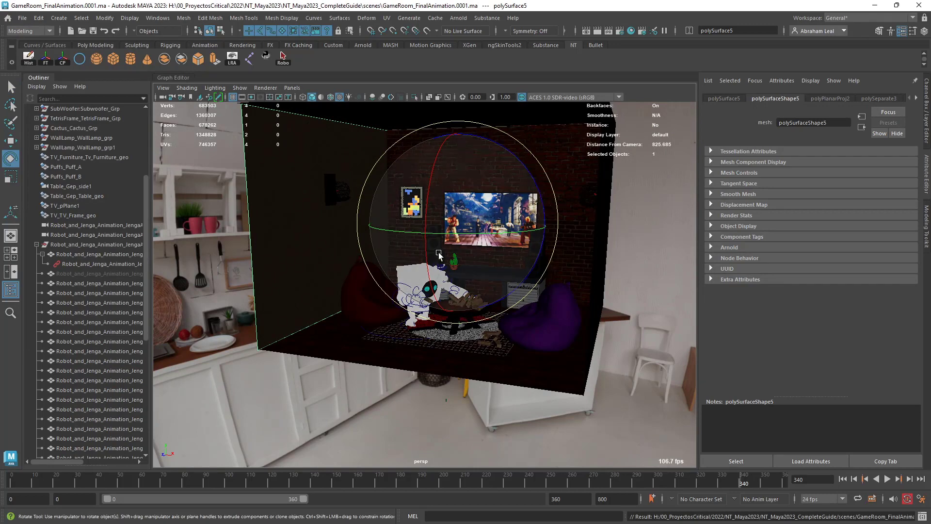
Select the skydome light surrounding the game room and set its exposure to -10.
left_click_drag(400, 295, 430, 289, "alt")
right_click_drag(430, 289, 366, 312, "alt")
left_click(622, 259)
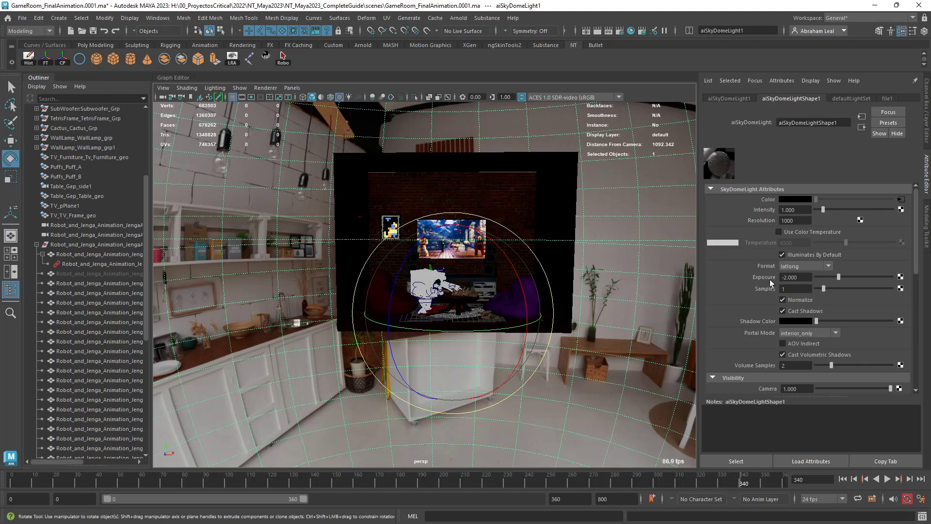
left_click_drag(801, 278, 757, 285)
type("-10")
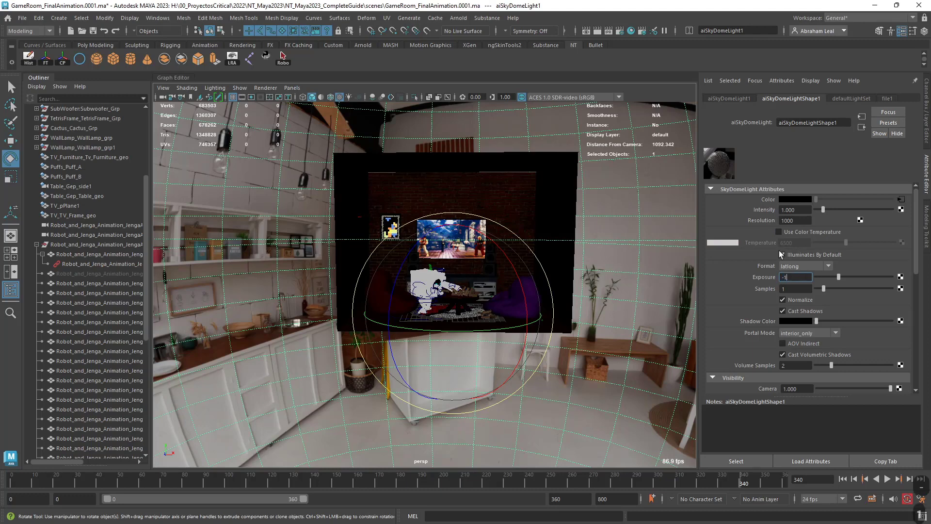
key("Return")
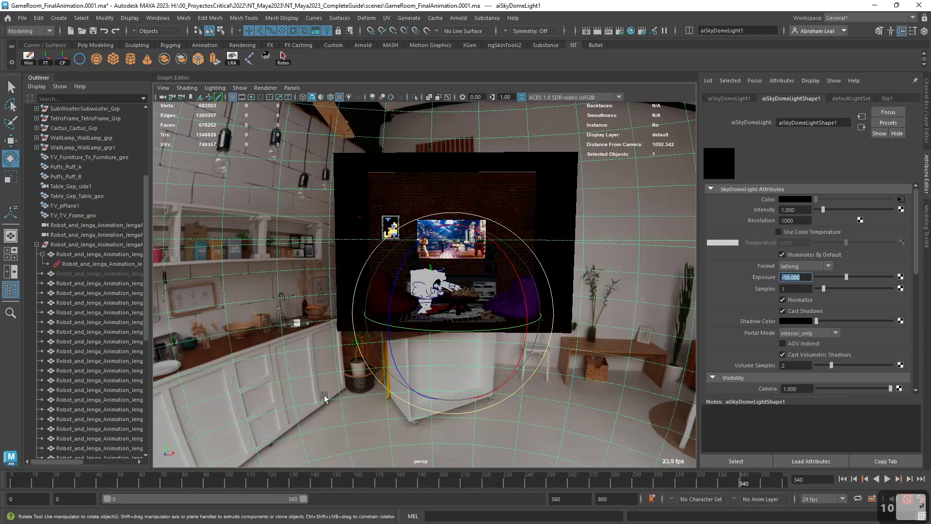
In the common render settings, maintain the width/height ratio and set the image width to 300 pixels.
left_click(620, 32)
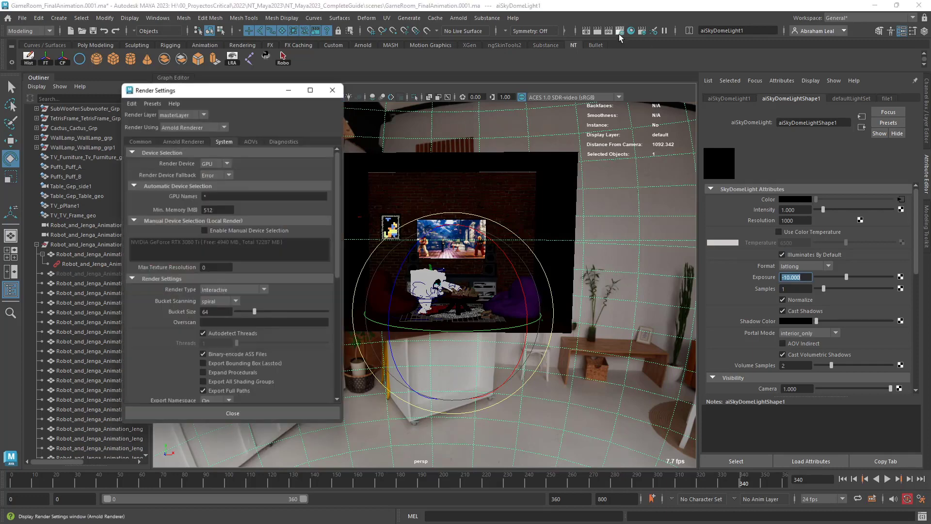
left_click(148, 142)
scroll(158, 287, "down", 7)
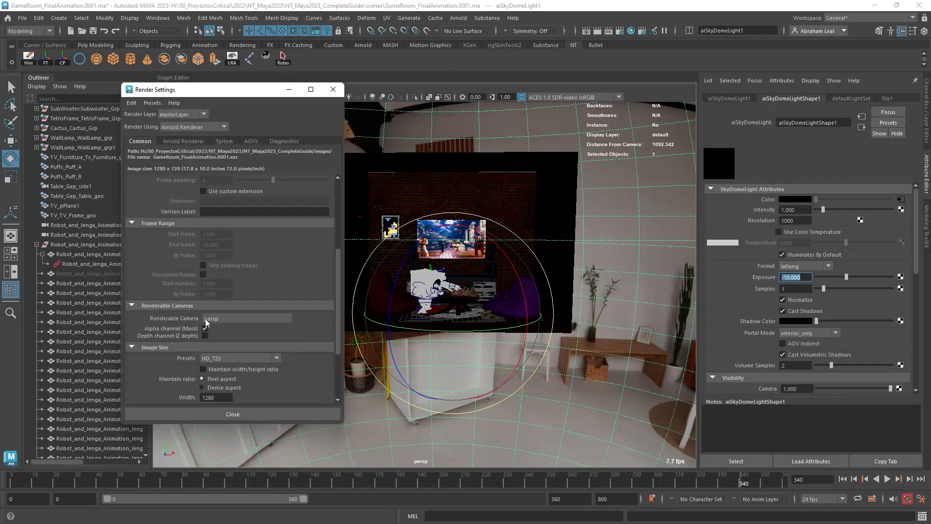
left_click(222, 300)
left_click(219, 300)
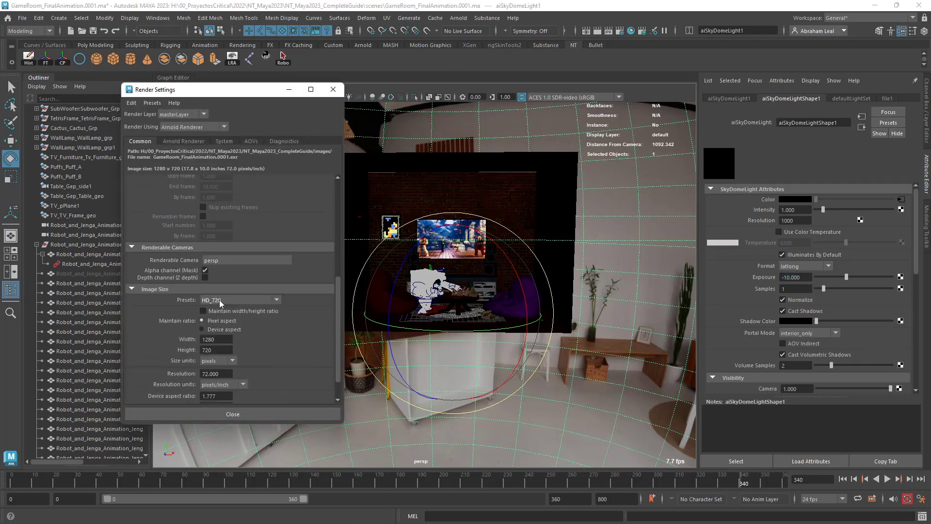
left_click(218, 339)
type("300")
key("Return")
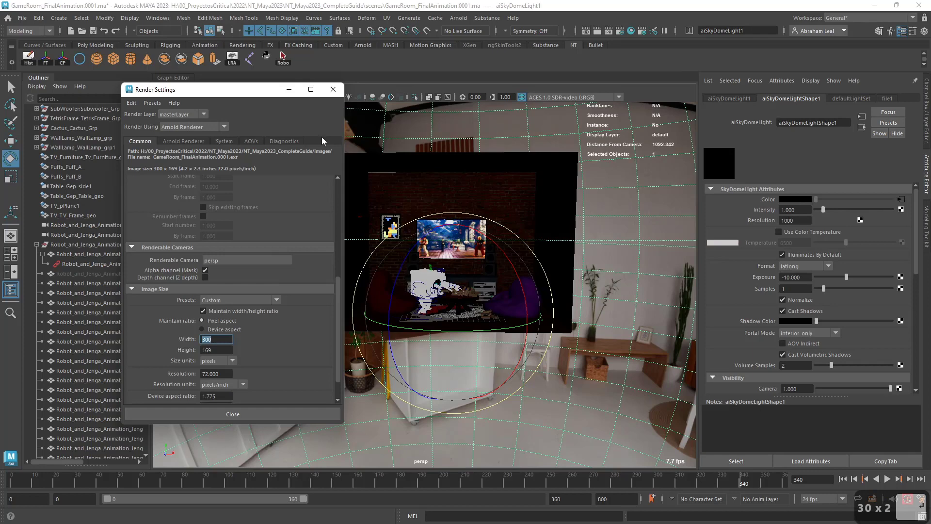
left_click(333, 89)
Render the perspective camera view with Arnold and inspect the darkened room's lighting.
left_click(459, 18)
left_click(479, 37)
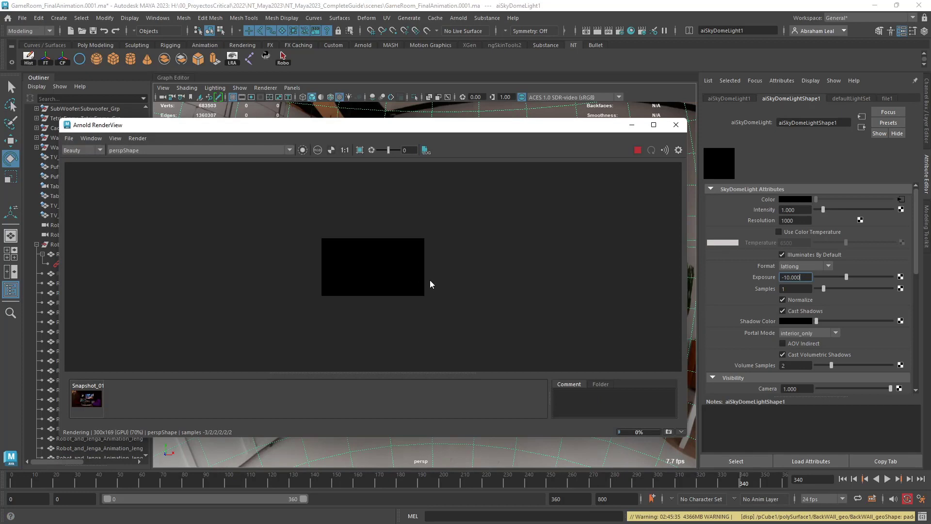
scroll(375, 250, "up", 5)
middle_click_drag(464, 297, 441, 229, "alt")
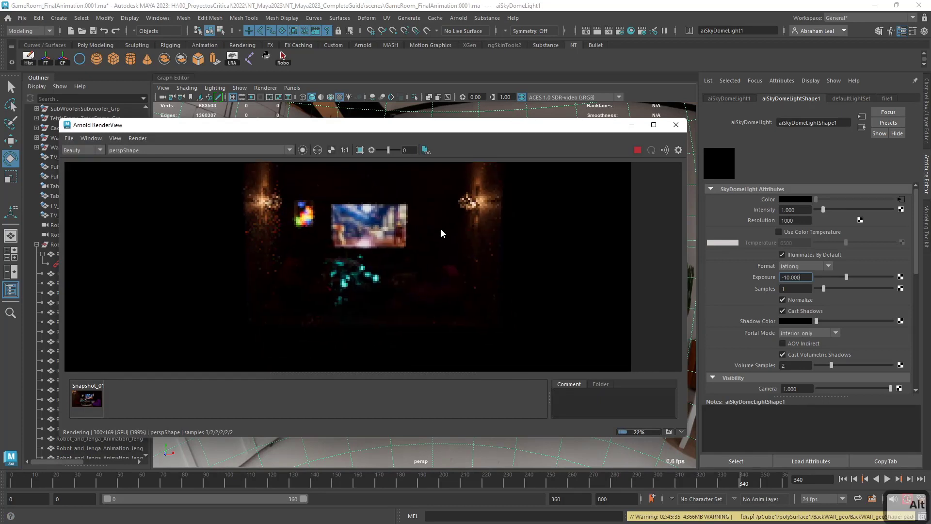
scroll(461, 241, "down", 2)
scroll(469, 276, "up", 2)
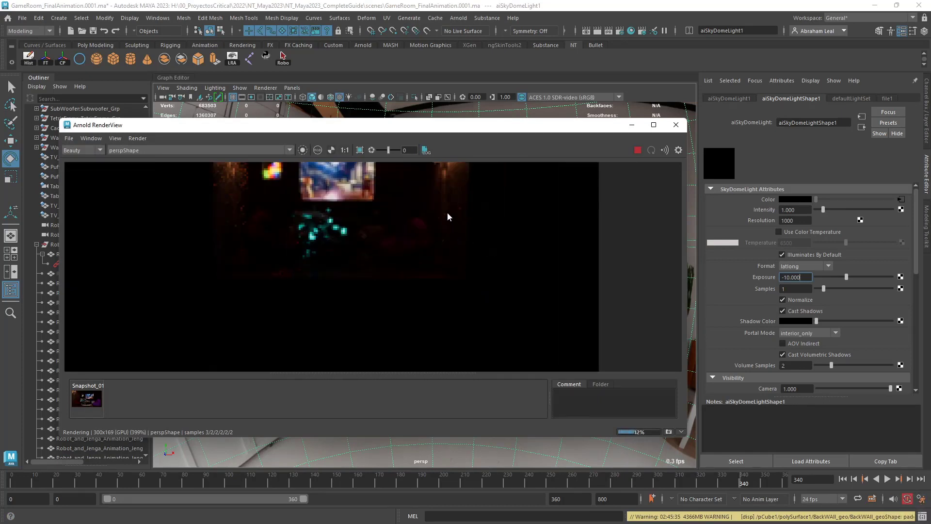
scroll(391, 220, "down", 1)
middle_click_drag(475, 227, 456, 249, "alt")
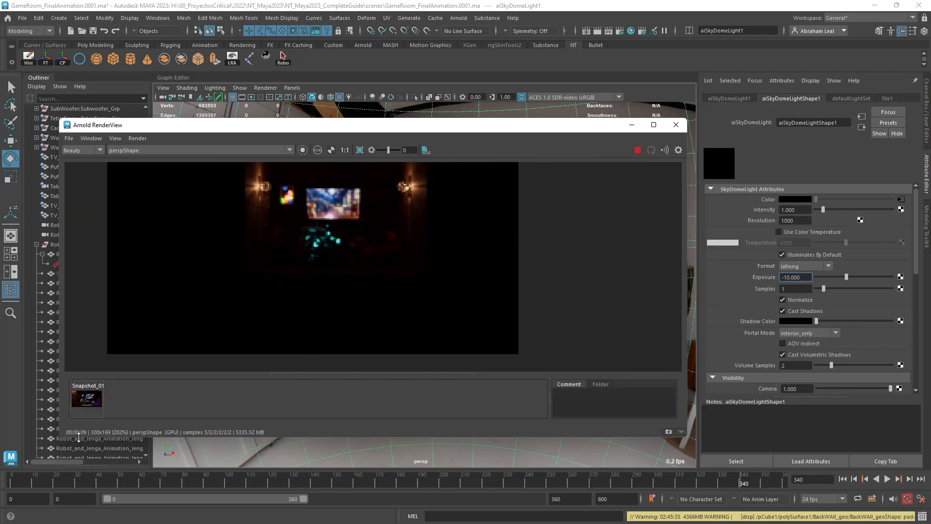
middle_click_drag(337, 244, 333, 264, "alt")
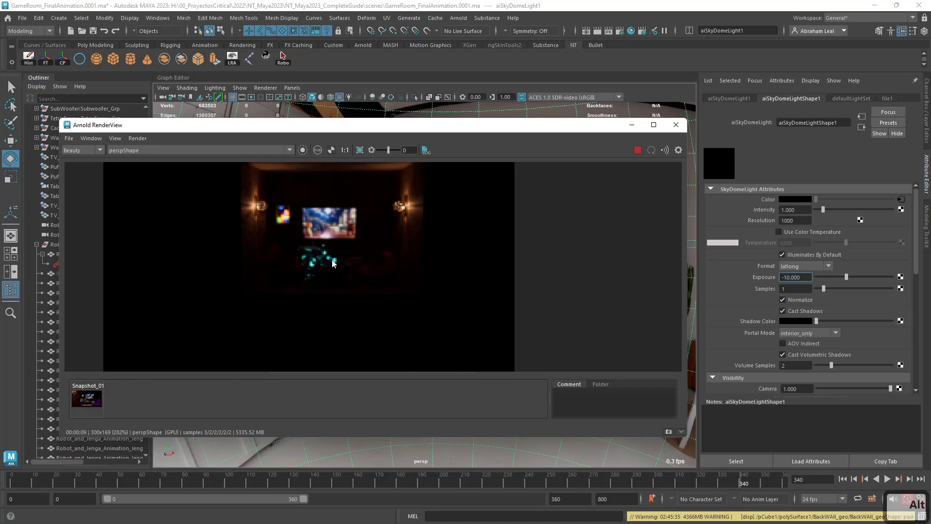
Render through the Robot_and_Jenga_Animation_JengaAnimation_CloseUpShotShape camera and move the animation to frame 72.
left_click(157, 151)
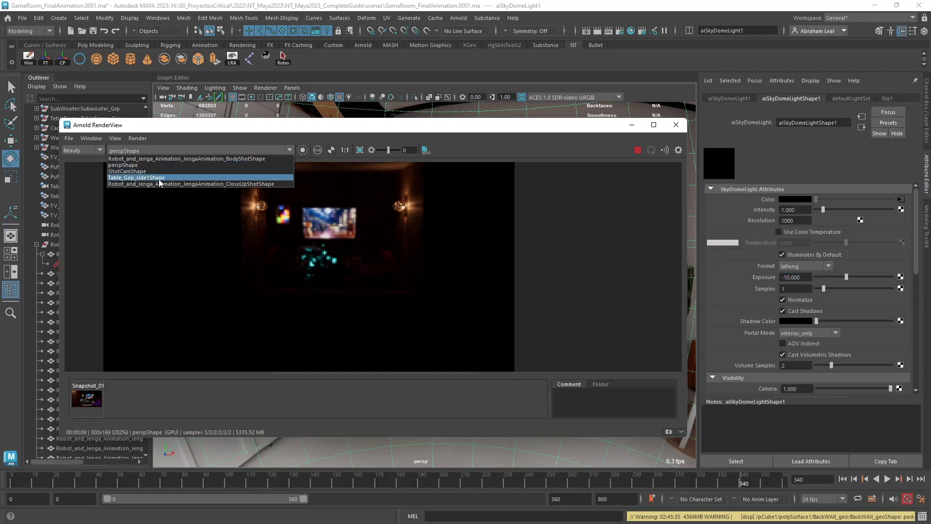
left_click(230, 184)
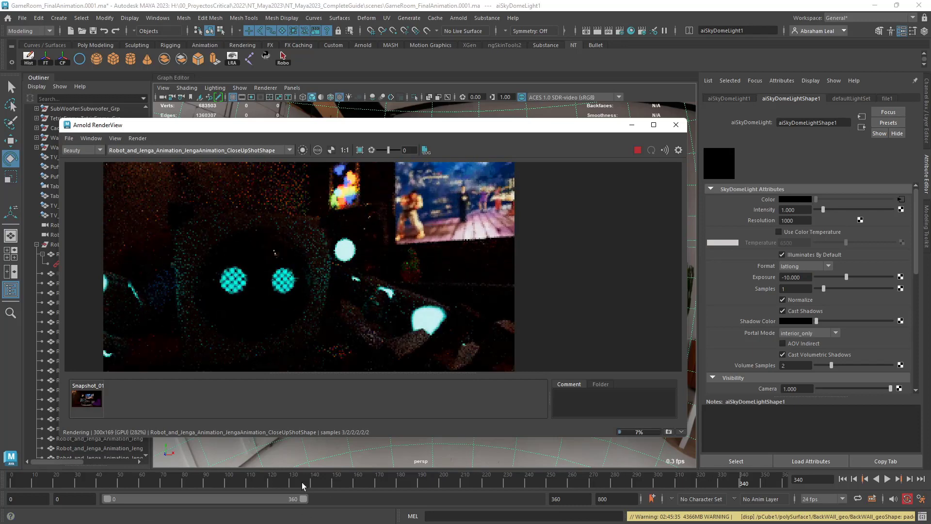
left_click_drag(144, 480, 49, 481)
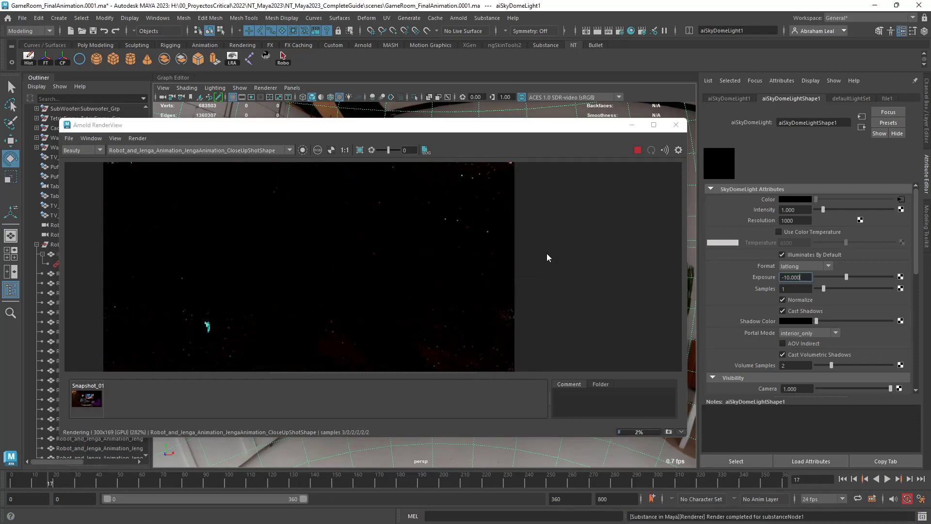
scroll(391, 268, "down", 2)
scroll(391, 270, "down", 2)
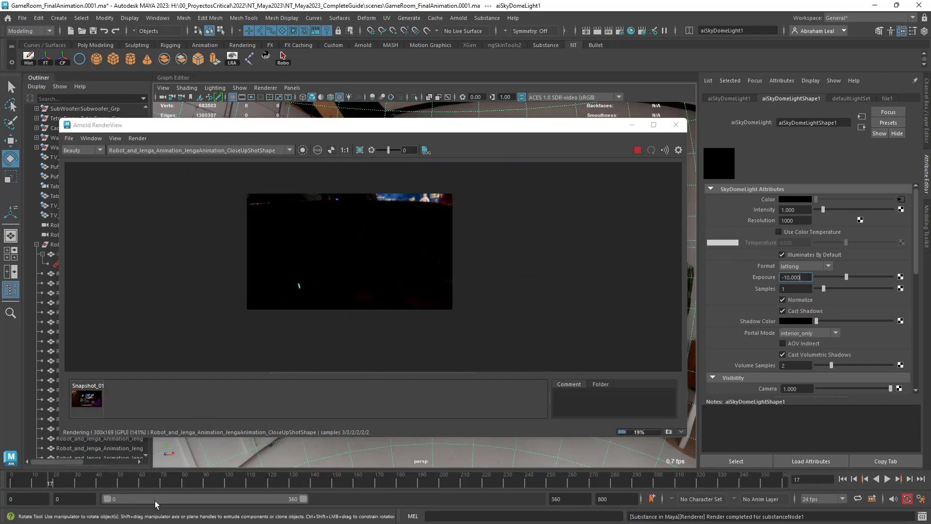
left_click_drag(166, 485, 183, 484)
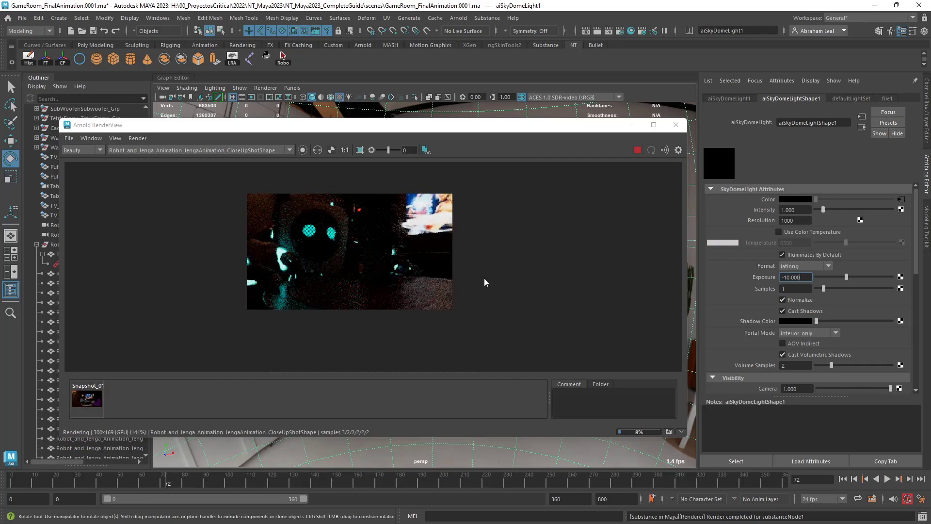
Examine the close-up render of the robot, checking the lighting on its face, hands and the table.
scroll(341, 283, "up", 3)
scroll(341, 282, "down", 2)
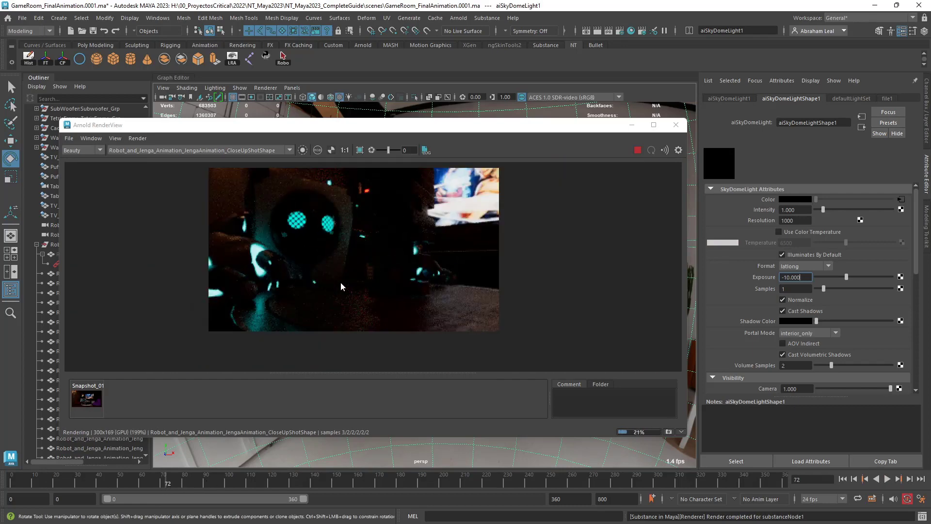
scroll(391, 263, "up", 2)
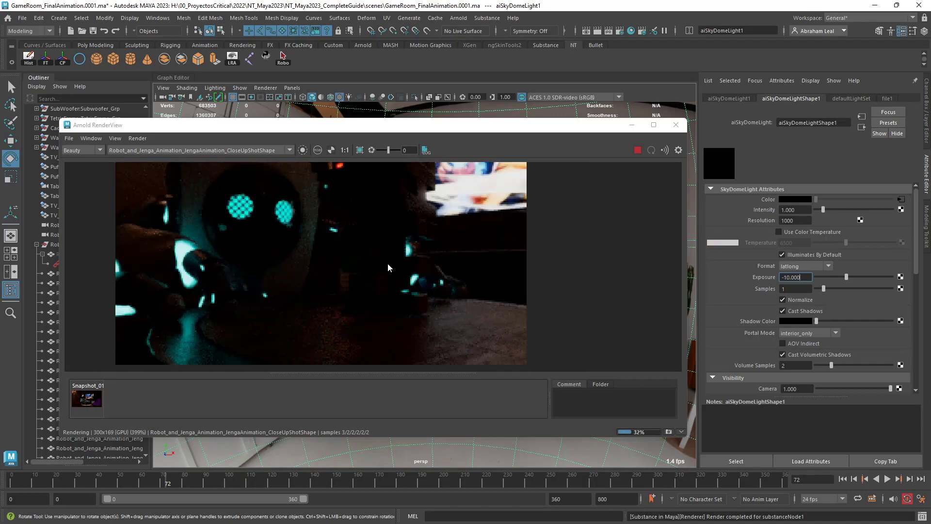
scroll(315, 267, "down", 2)
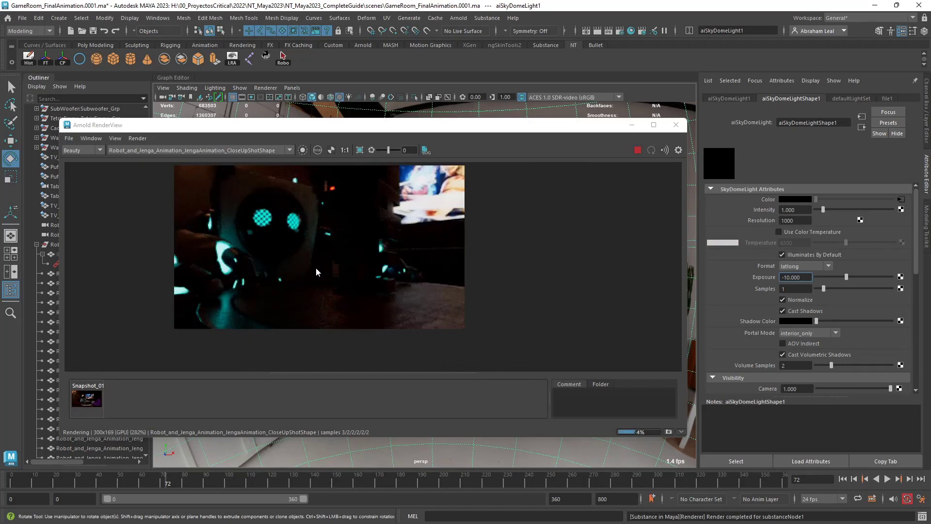
middle_click_drag(378, 262, 407, 289, "alt")
scroll(406, 288, "up", 2)
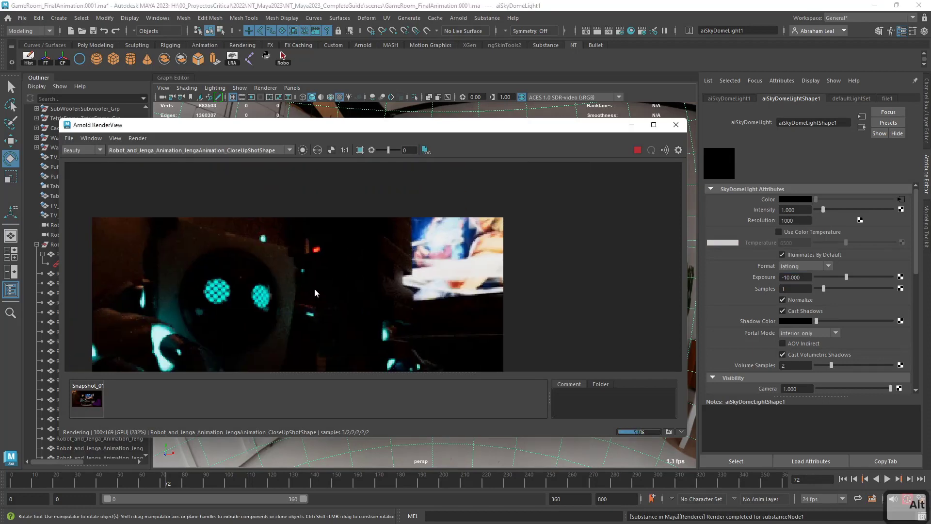
middle_click_drag(315, 288, 385, 263, "alt")
scroll(385, 259, "down", 1)
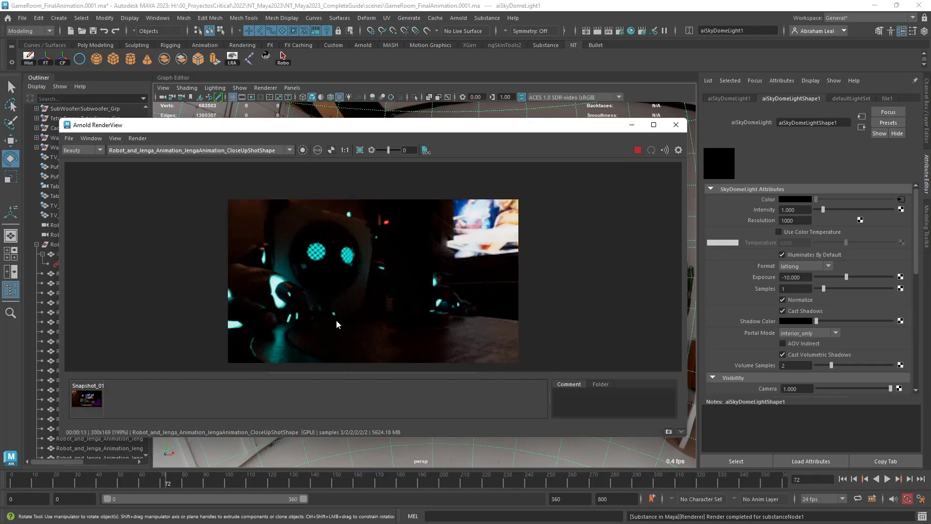
scroll(364, 310, "up", 1)
middle_click_drag(383, 314, 387, 304, "alt")
scroll(388, 302, "down", 1)
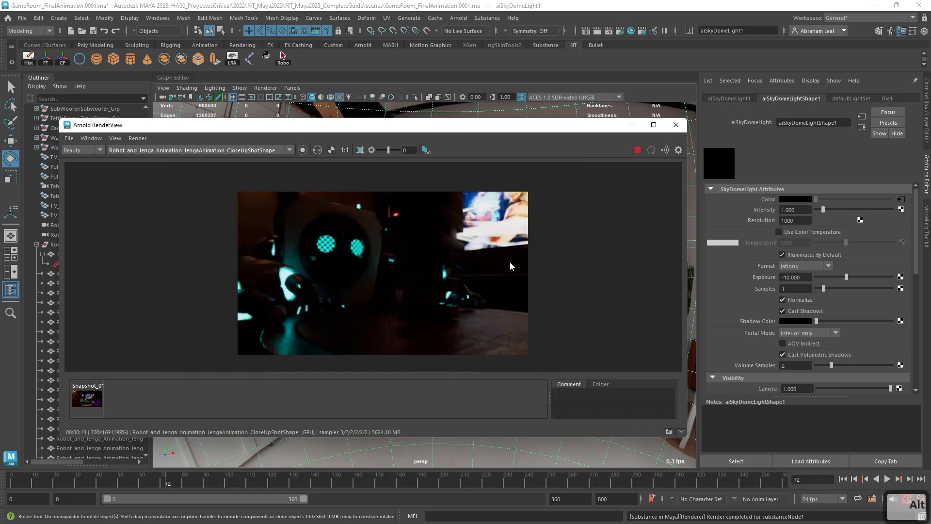
Stop the live render and shrink the render window to uncover the scene, keeping the whole rendered image in view.
left_click(635, 152)
left_click_drag(460, 128, 434, 86)
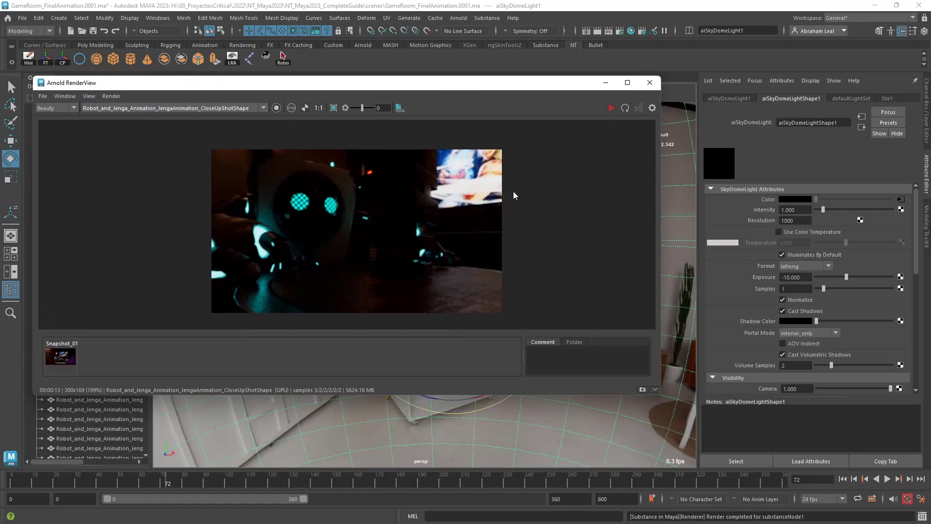
left_click_drag(660, 394, 330, 316)
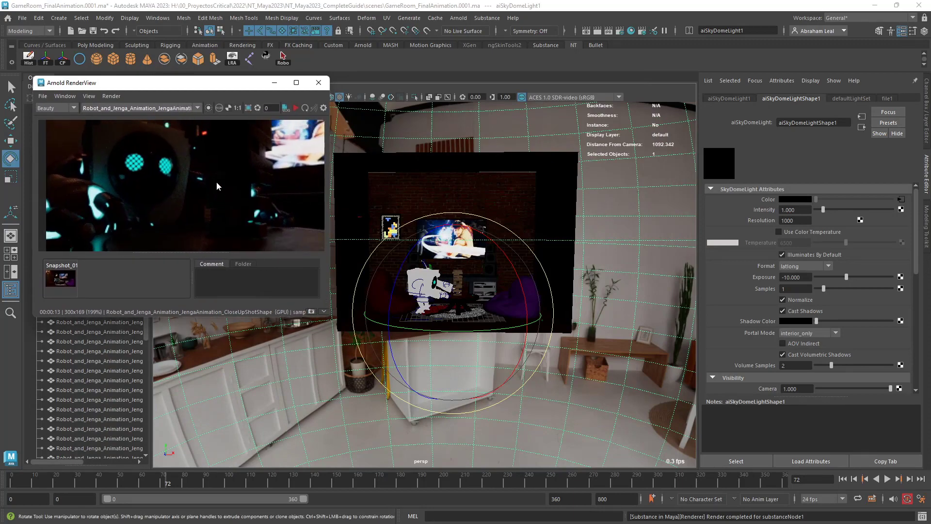
scroll(217, 187, "down", 1)
middle_click_drag(243, 189, 221, 190, "alt")
Inspect the room around the robot and the Jenga table from several angles to plan the light placement.
left_click_drag(649, 252, 581, 318, "alt")
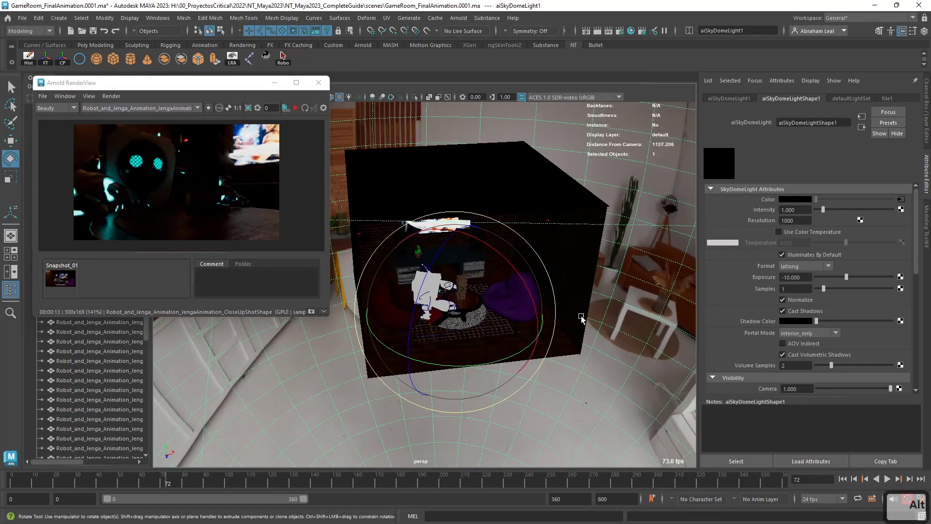
right_click_drag(582, 318, 634, 353, "alt")
middle_click_drag(634, 353, 577, 313, "alt")
right_click_drag(577, 313, 472, 289, "alt")
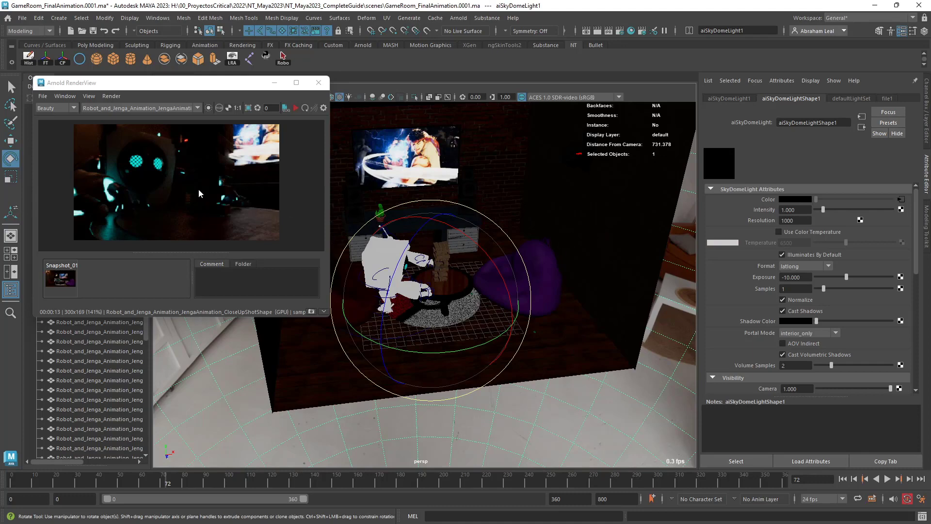
scroll(199, 190, "up", 1)
scroll(200, 190, "down", 2)
scroll(500, 191, "up", 2)
middle_click_drag(500, 193, 520, 210, "alt")
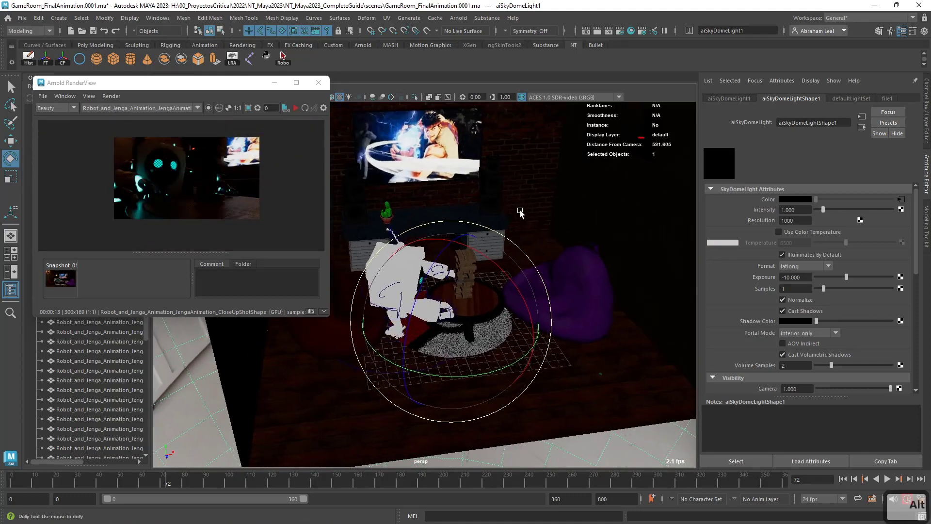
right_click_drag(520, 212, 582, 252, "alt")
middle_click_drag(582, 252, 570, 275, "alt")
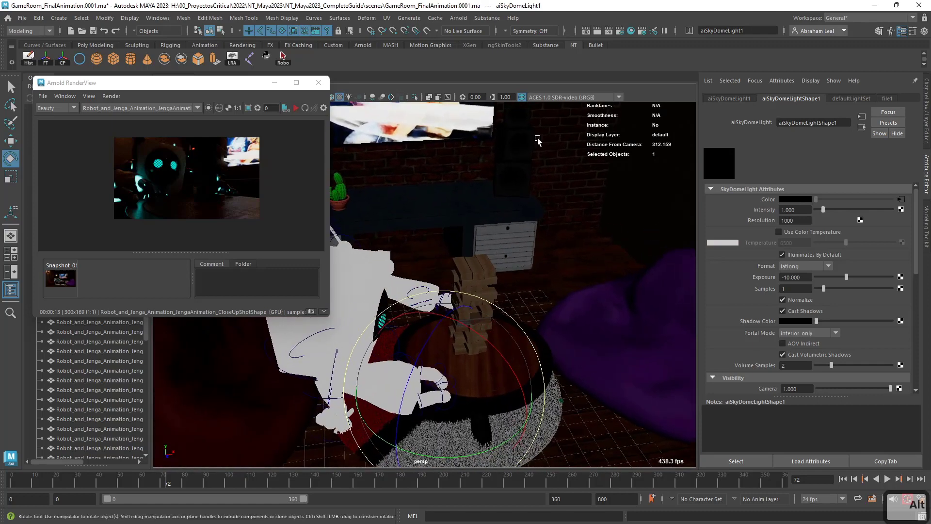
Create an Arnold area light, raise it to the height of the TV and scale it up.
left_click(458, 19)
mouse_move(529, 69)
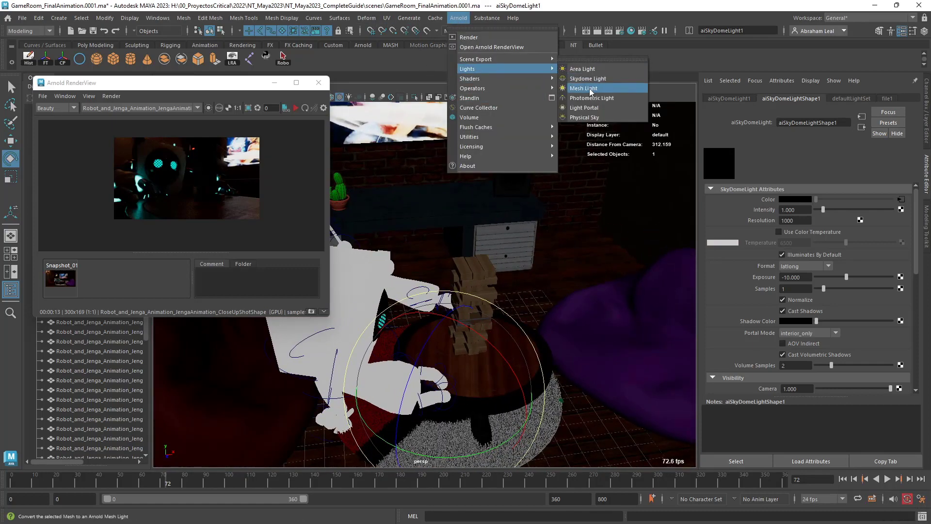
left_click(582, 69)
left_click_drag(509, 218, 463, 258, "alt")
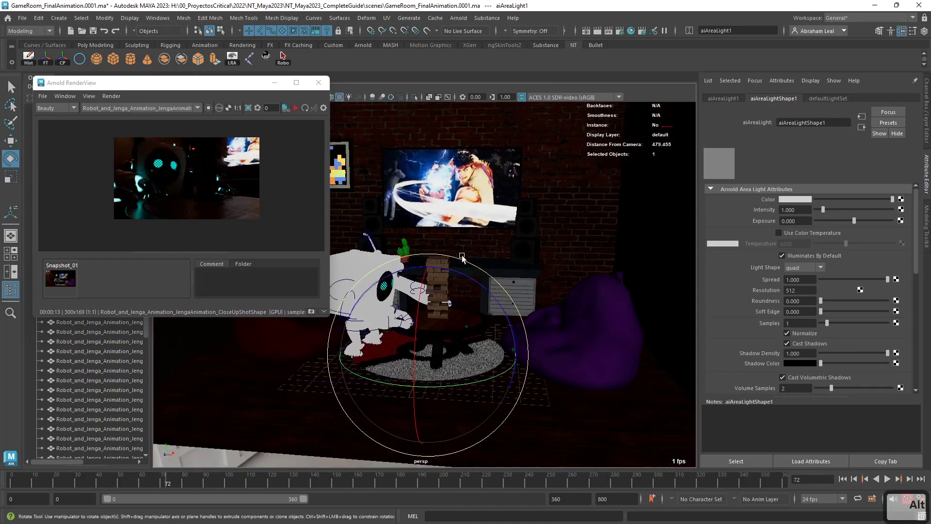
key("w")
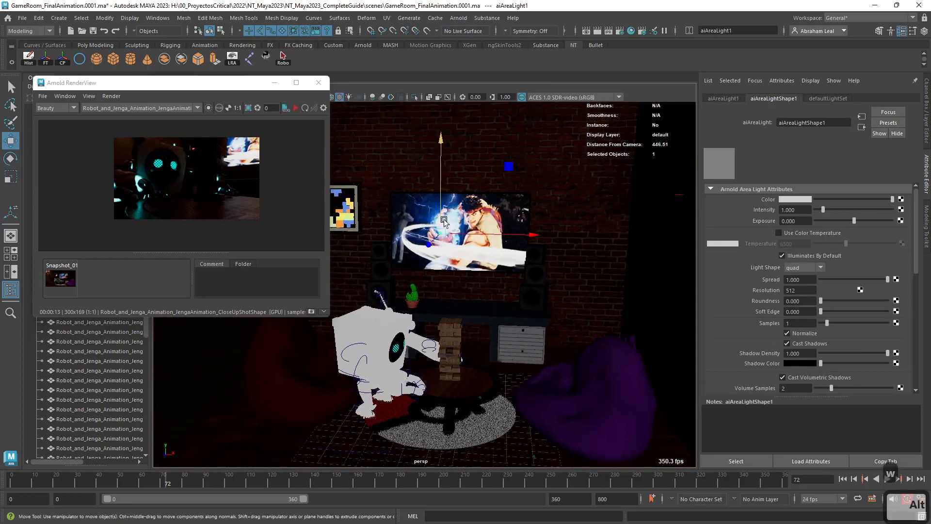
key("r")
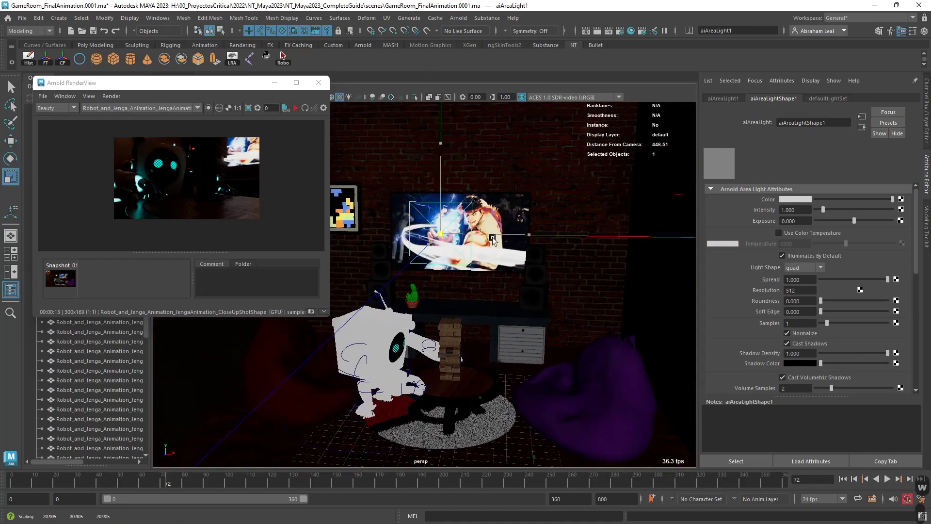
left_click_drag(493, 238, 506, 238)
Rotate the area light to face downward and raise it well above the TV and the robot.
key("e")
left_click_drag(432, 197, 451, 157)
right_click_drag(450, 162, 433, 178, "alt")
middle_click_drag(432, 178, 462, 227, "alt")
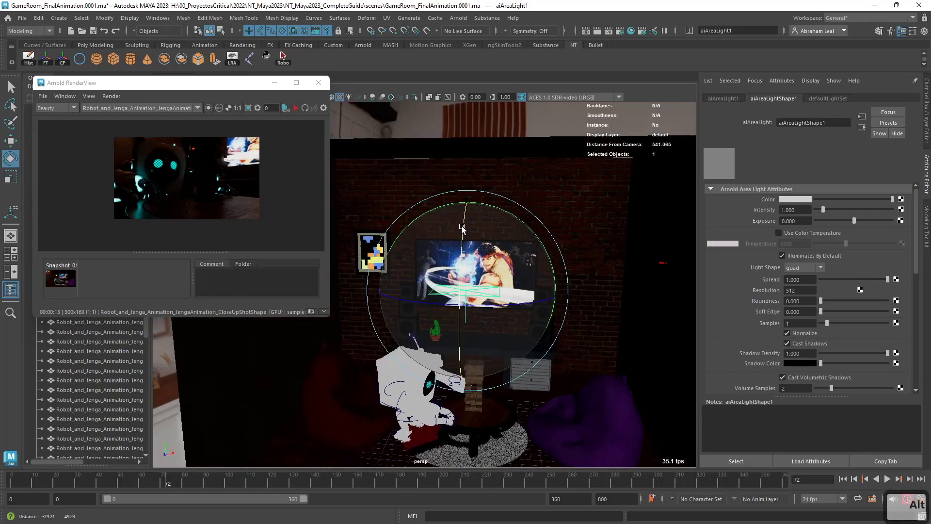
key("w")
left_click_drag(464, 221, 479, 104)
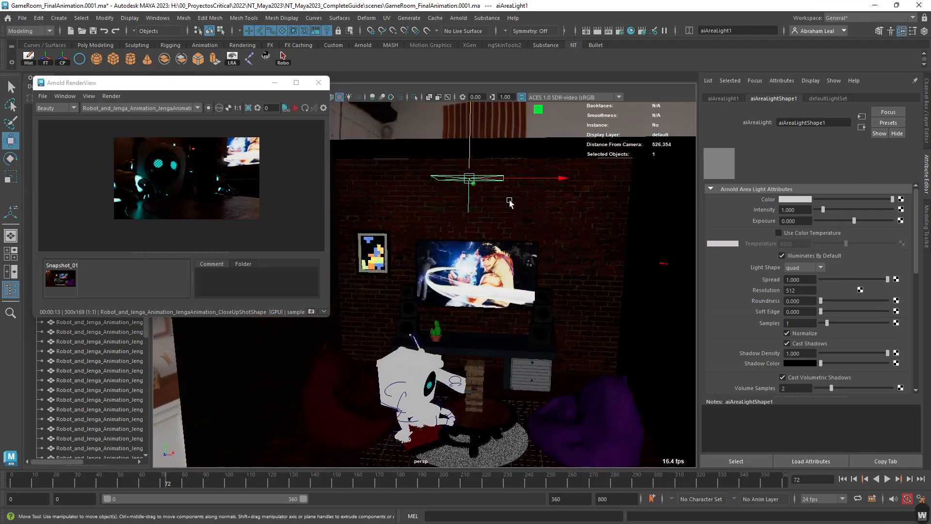
Change the ceiling area light's shape to disk and tilt it slightly off horizontal.
left_click_drag(510, 201, 519, 203, "alt")
key("e")
left_click(807, 268)
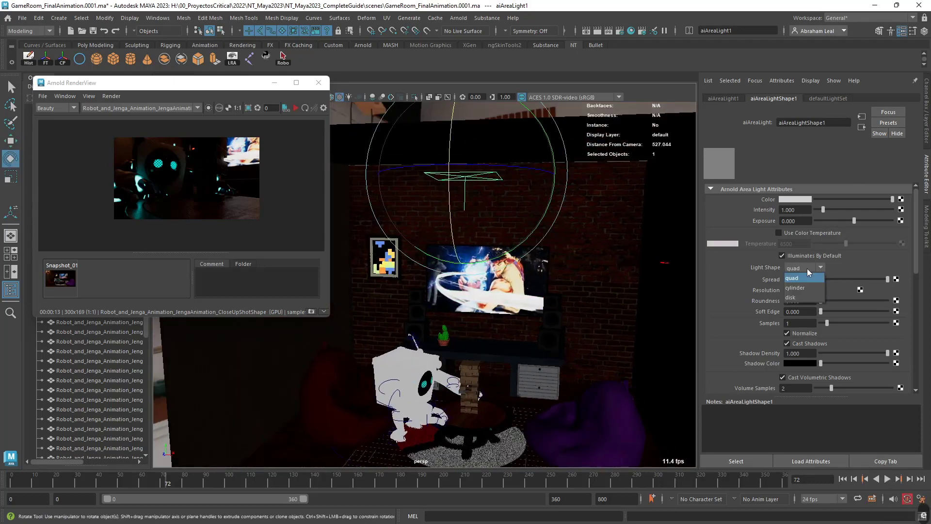
left_click(790, 297)
left_click_drag(514, 214, 550, 185, "alt")
key("w")
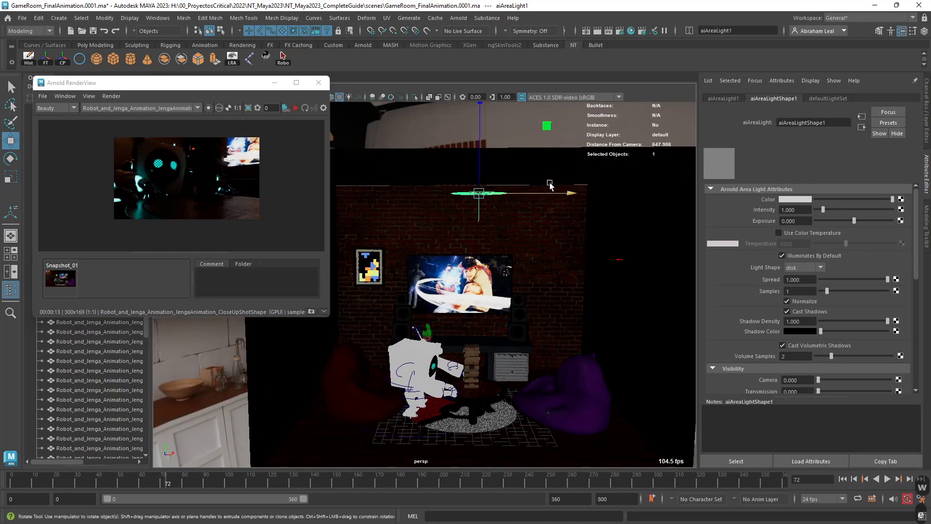
key("e")
left_click_drag(525, 261, 578, 266)
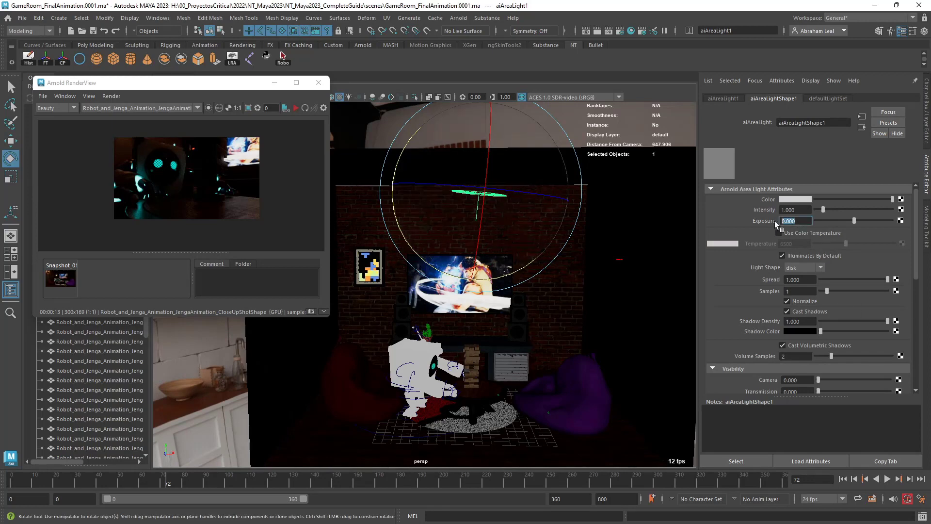
Try an exposure of 12 and a brighter 20 on the area light while a live render of the close-up camera runs.
type("12")
key("Return")
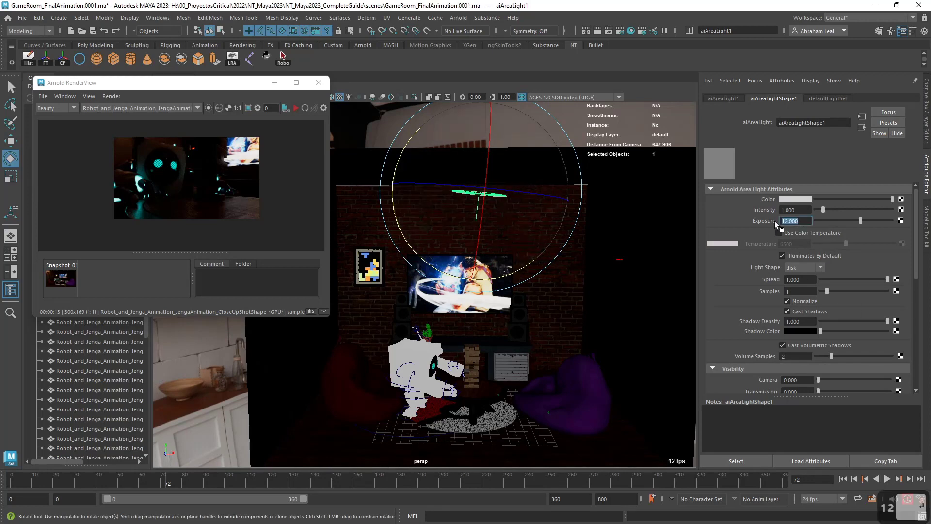
left_click(292, 109)
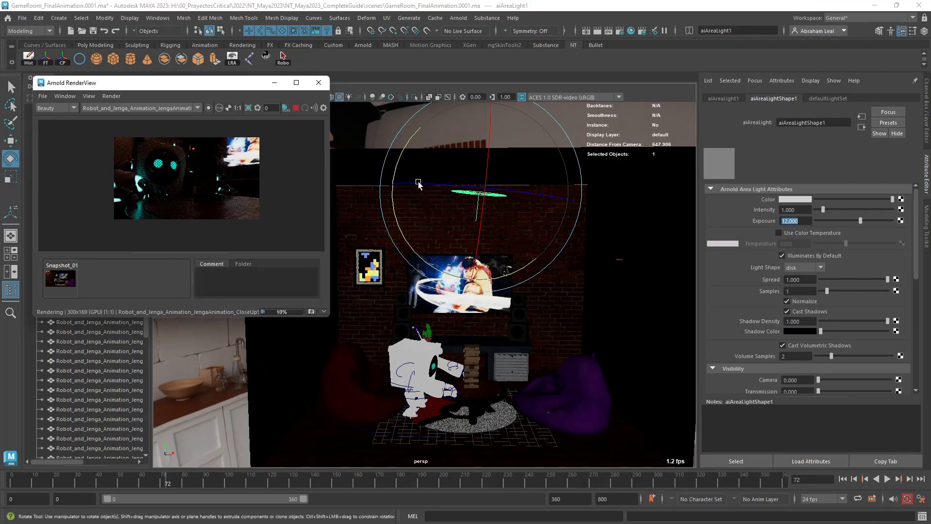
left_click(806, 219)
type("20")
key("Return")
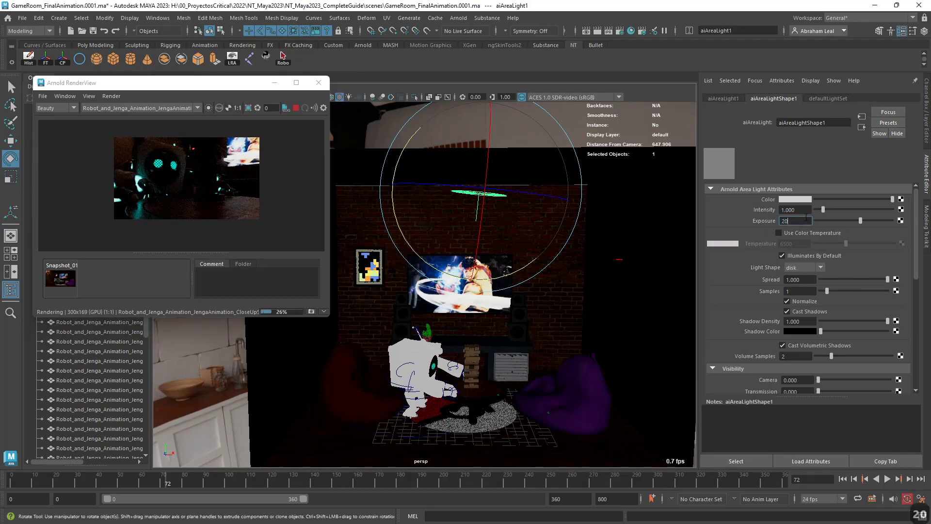
scroll(204, 196, "up", 2)
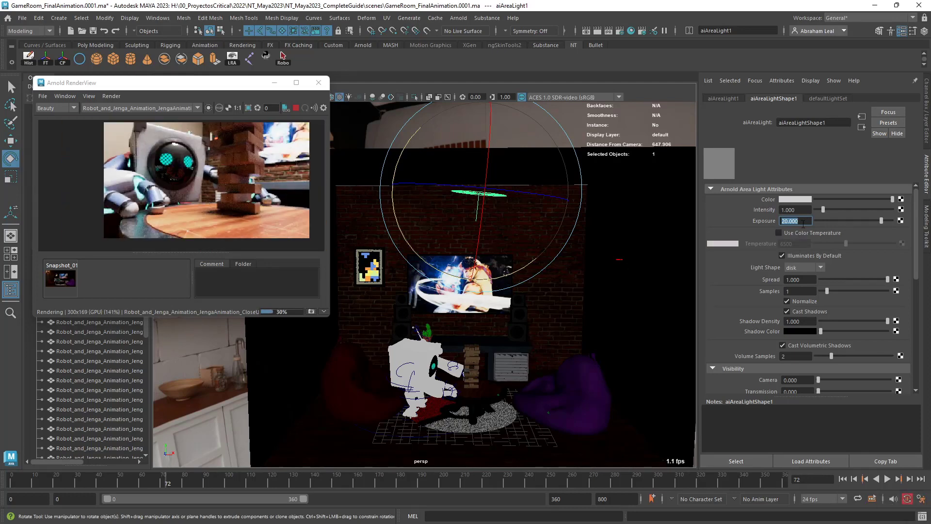
Set the area light's exposure to 15, narrow its spread to about 0.162 and restart the live render.
type("15")
key("Return")
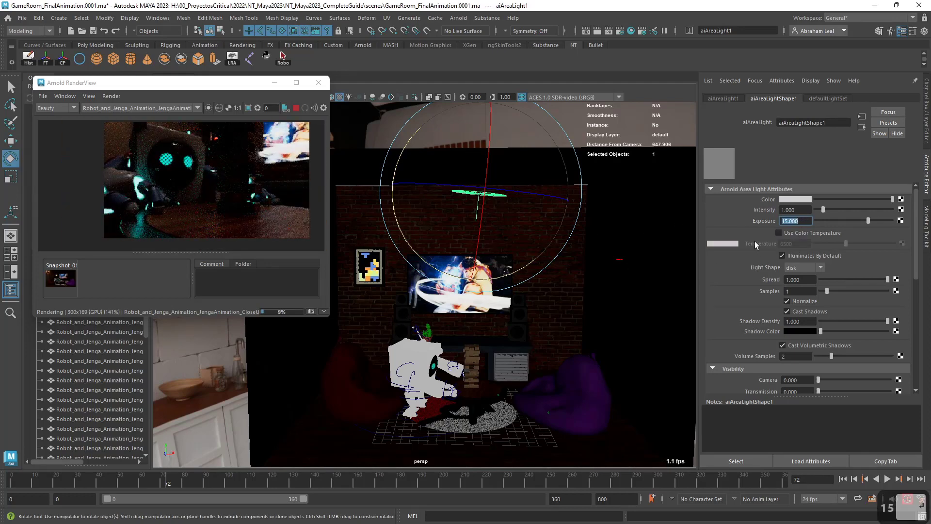
left_click(296, 108)
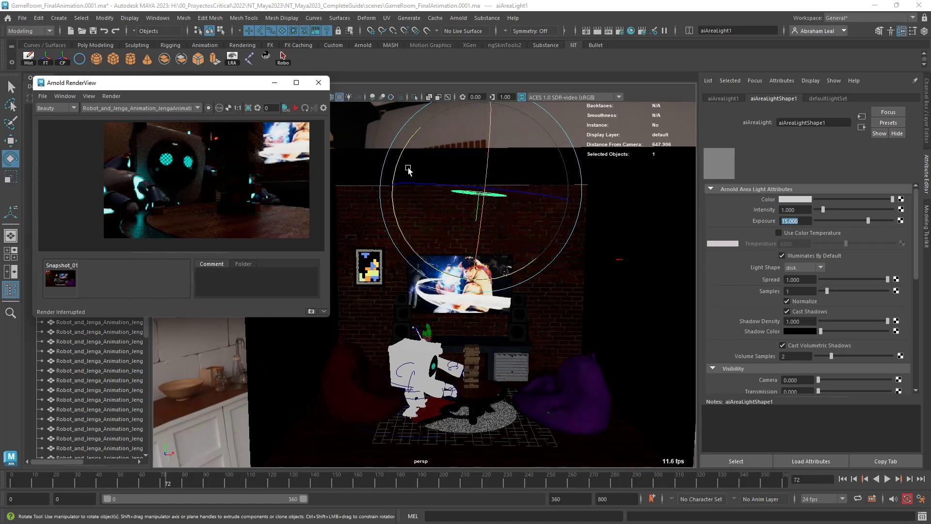
left_click_drag(879, 278, 831, 278)
left_click(295, 107)
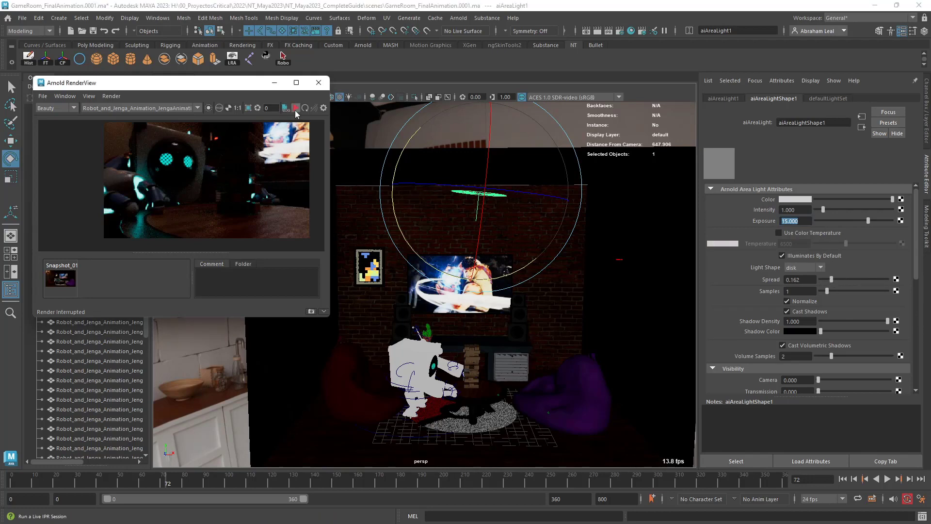
Examine the live render closely around the robot's head and the table for the effect of the narrowed spread.
scroll(214, 193, "down", 1)
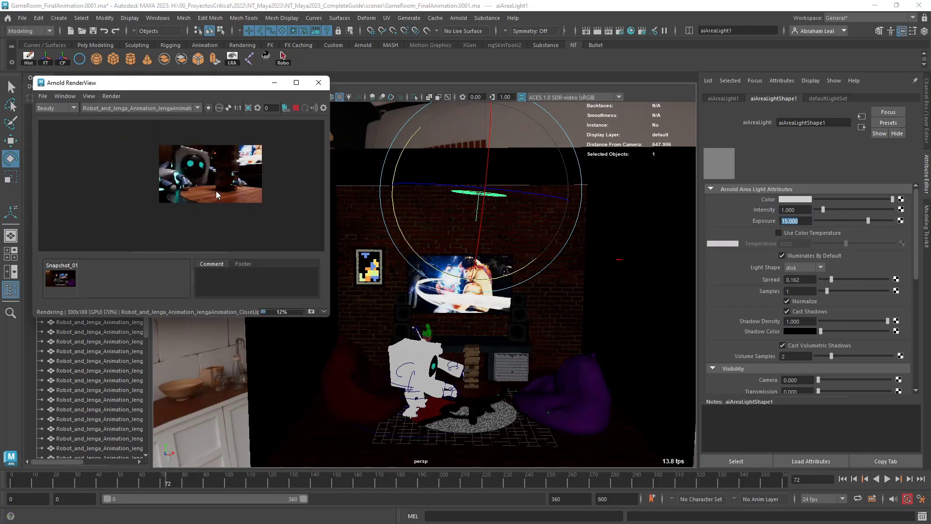
scroll(216, 191, "up", 2)
scroll(216, 190, "down", 1)
middle_click_drag(216, 191, 222, 204, "alt")
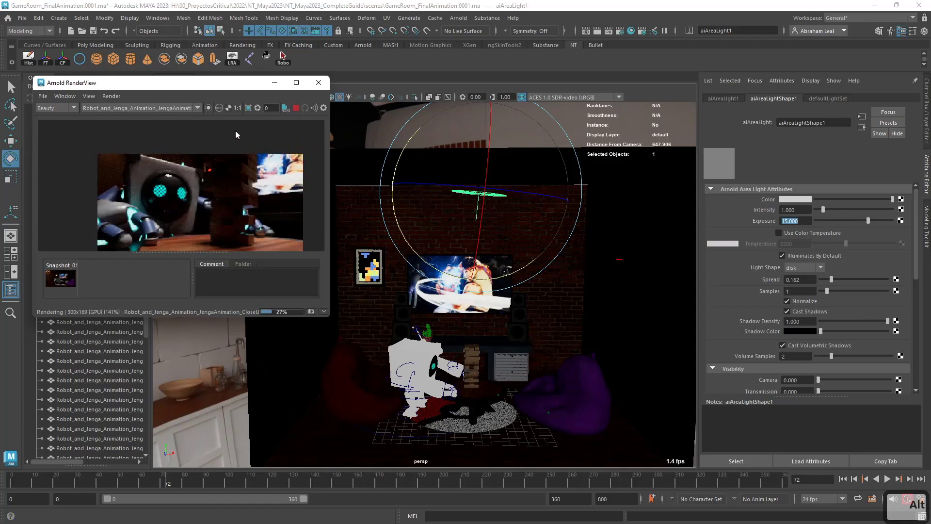
scroll(158, 187, "up", 2)
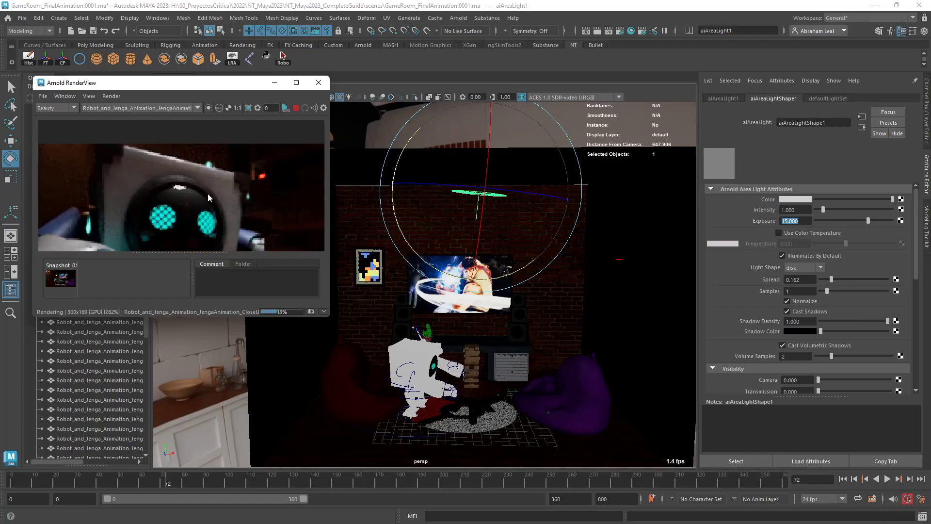
scroll(159, 193, "down", 2)
scroll(167, 183, "up", 2)
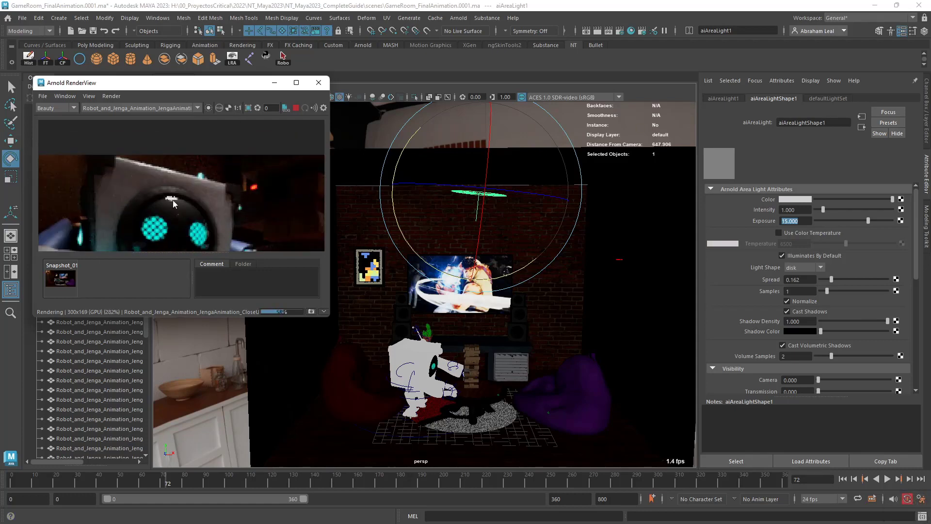
scroll(167, 199, "down", 3)
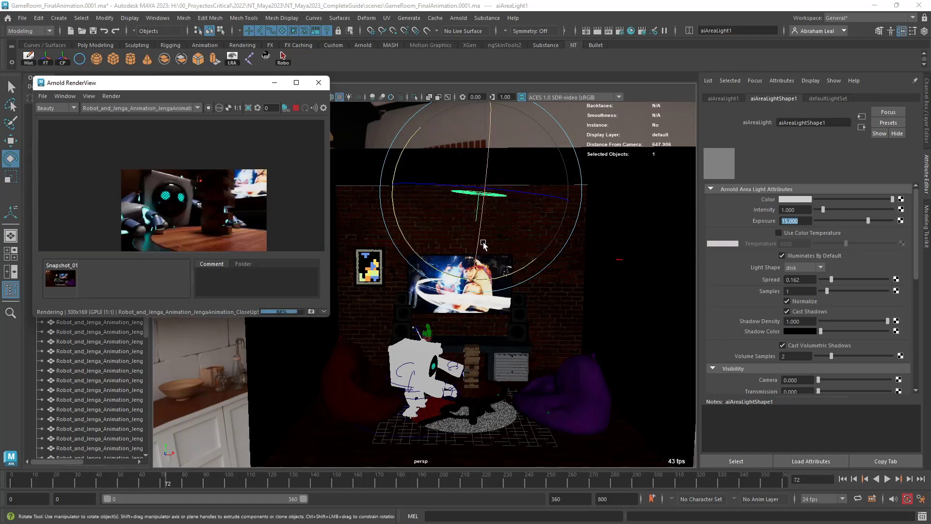
Enable color temperature on the area light, set it to about 4951 and check the warmer tone on the robot.
left_click(781, 233)
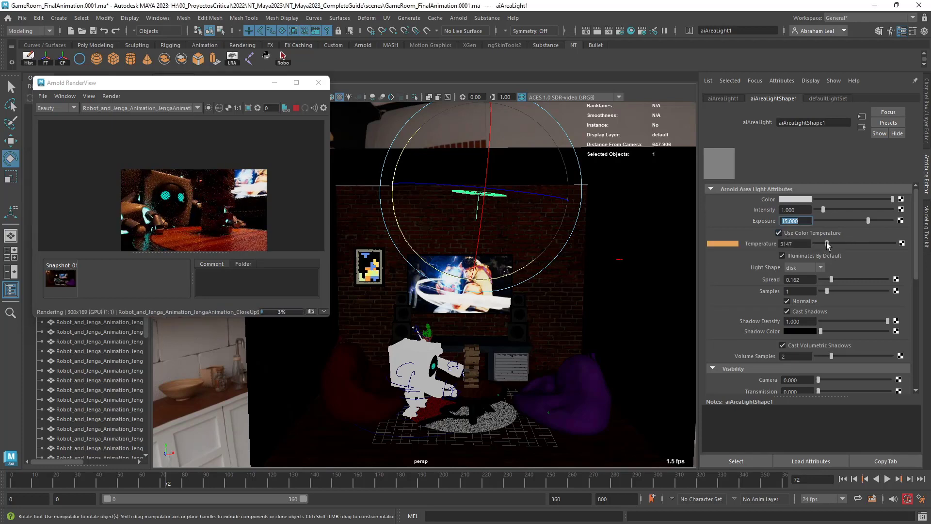
mouse_move(826, 243)
left_mouse_down()
mouse_move(875, 243)
mouse_move(837, 243)
left_mouse_up()
scroll(159, 220, "up", 3)
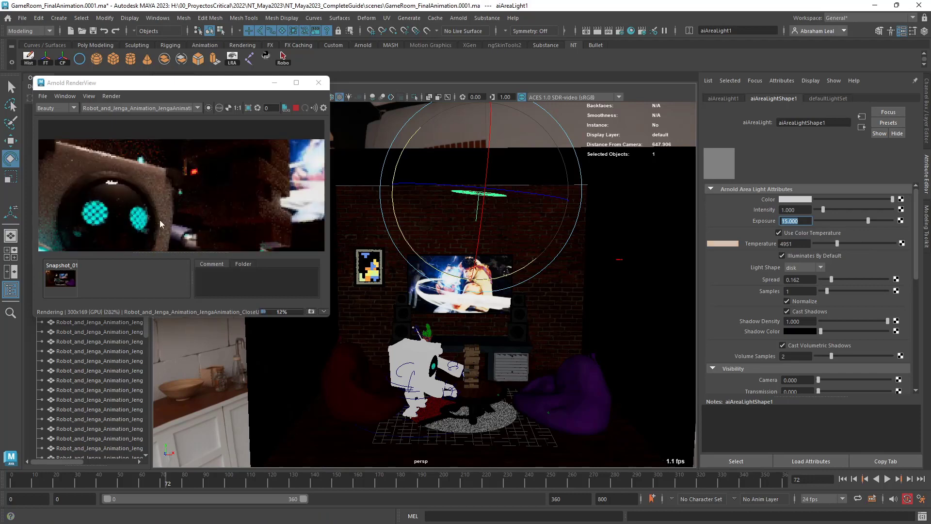
scroll(160, 219, "down", 4)
mouse_move(165, 211)
middle_mouse_down("alt")
mouse_move(182, 187)
mouse_move(150, 218)
middle_mouse_up("alt")
scroll(150, 219, "up", 4)
scroll(150, 218, "down", 2)
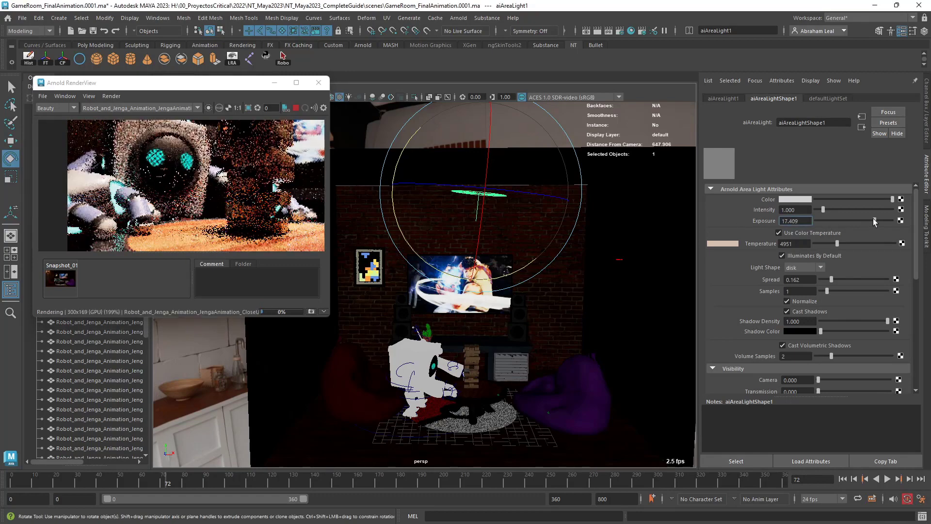
Set the area light's exposure to 16 and enlarge the render window to check the lighting on the robot and Jenga tower.
mouse_move(868, 219)
left_mouse_down()
mouse_move(860, 219)
mouse_move(874, 217)
left_mouse_up()
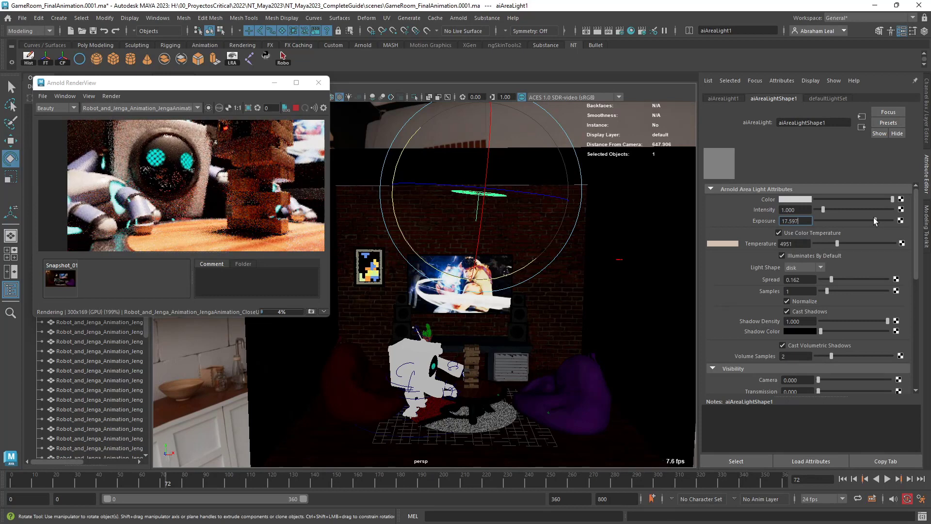
double_click(807, 220)
type("16")
key("Return")
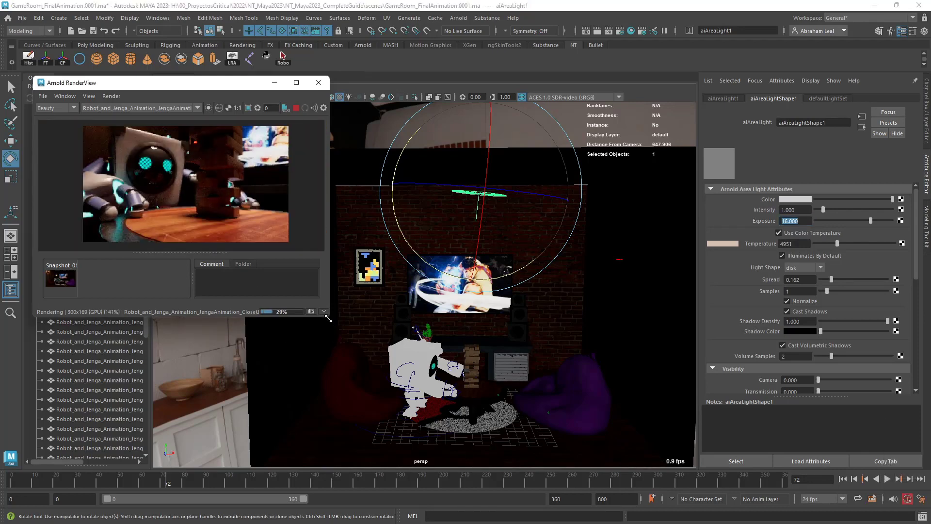
left_click_drag(330, 318, 356, 370)
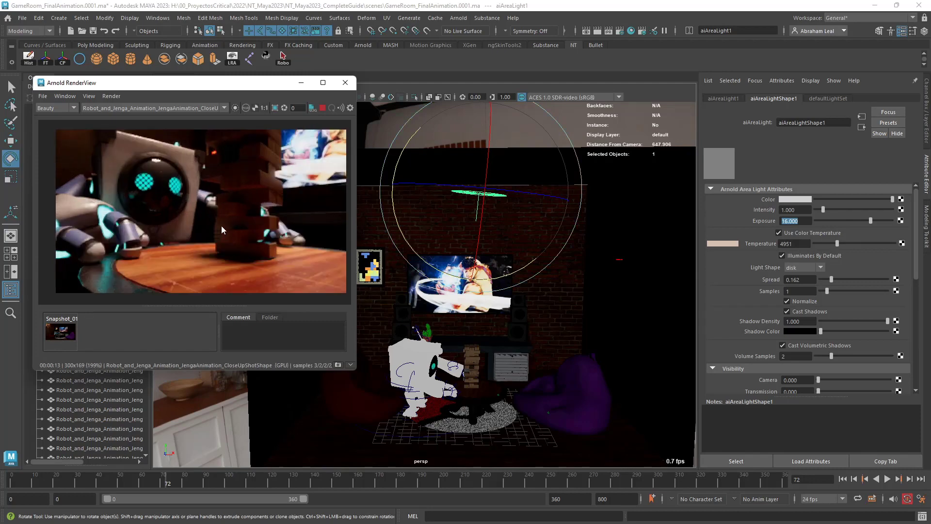
scroll(203, 233, "down", 2)
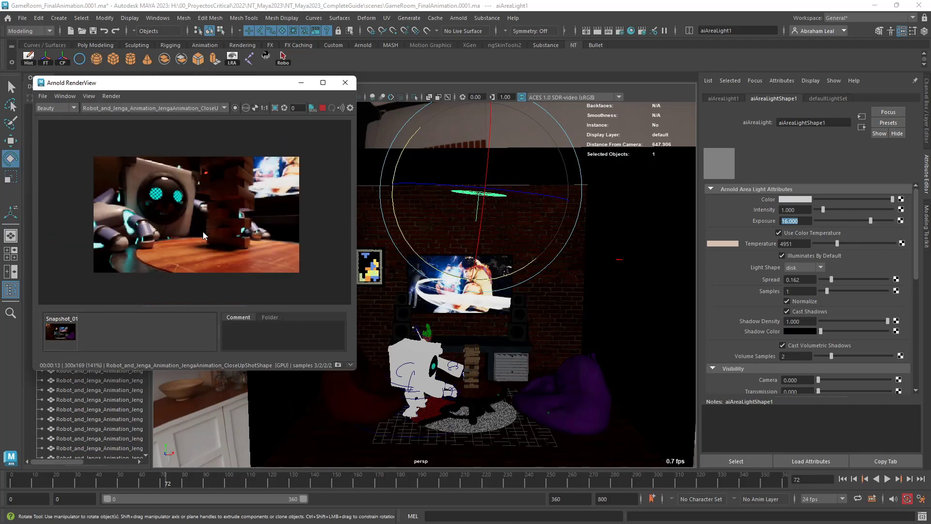
scroll(203, 232, "up", 1)
scroll(203, 232, "down", 1)
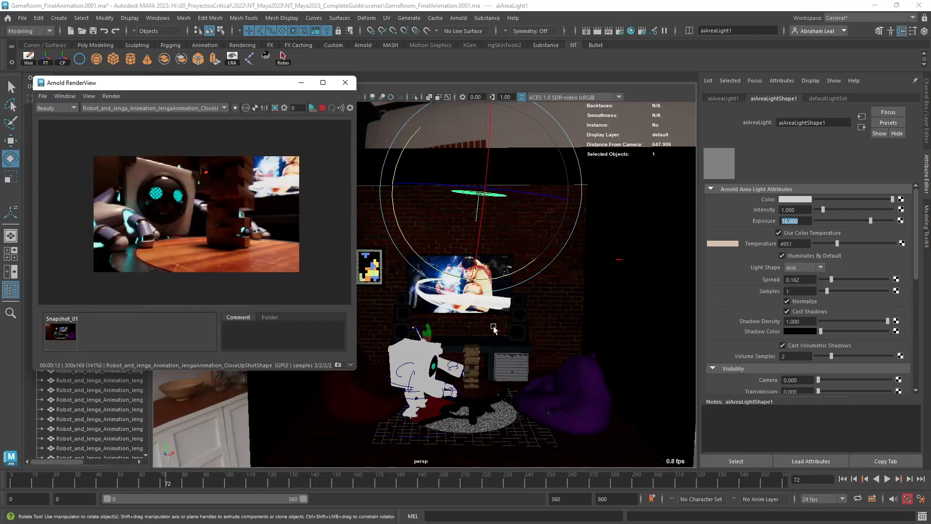
Set the skydome light's exposure to -6 and lower the disk area light's exposure to about 15.15.
left_click_drag(516, 336, 539, 343, "alt")
scroll(539, 340, "down", 2)
left_click(585, 140)
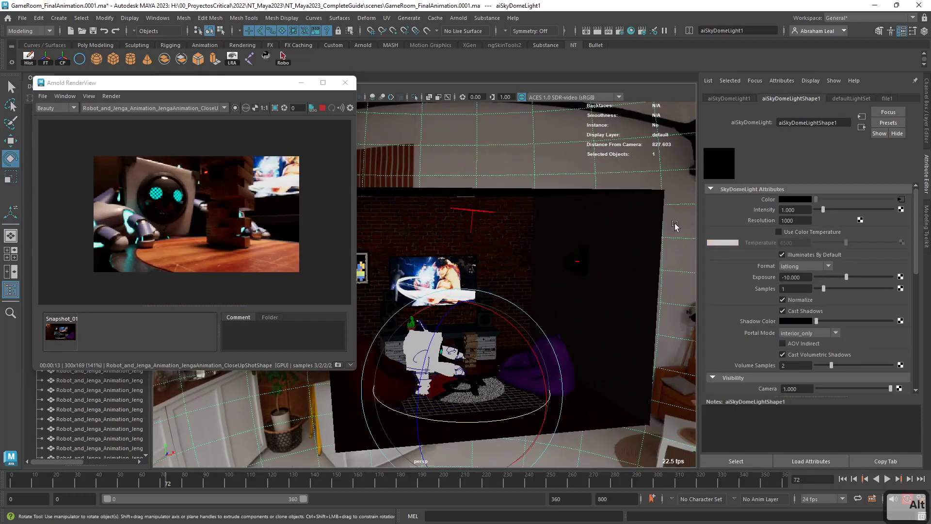
double_click(796, 277)
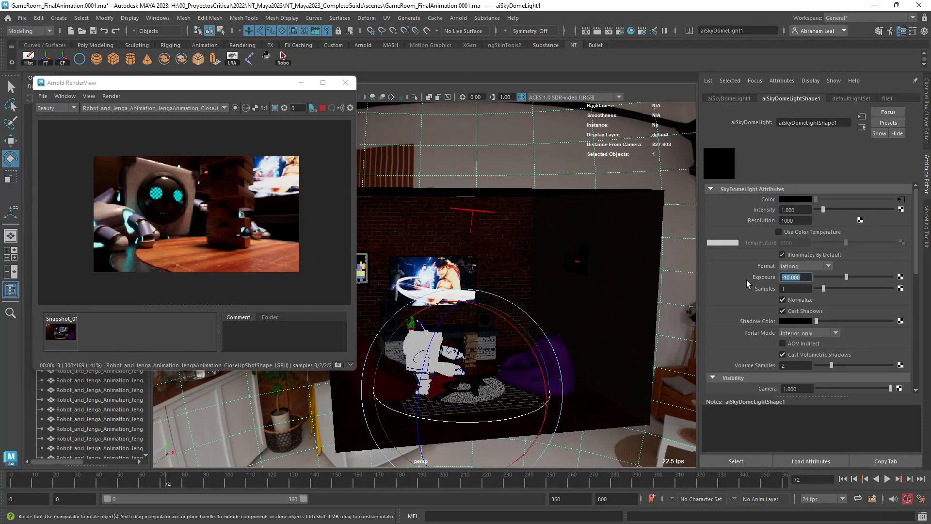
type("-6")
key("Return")
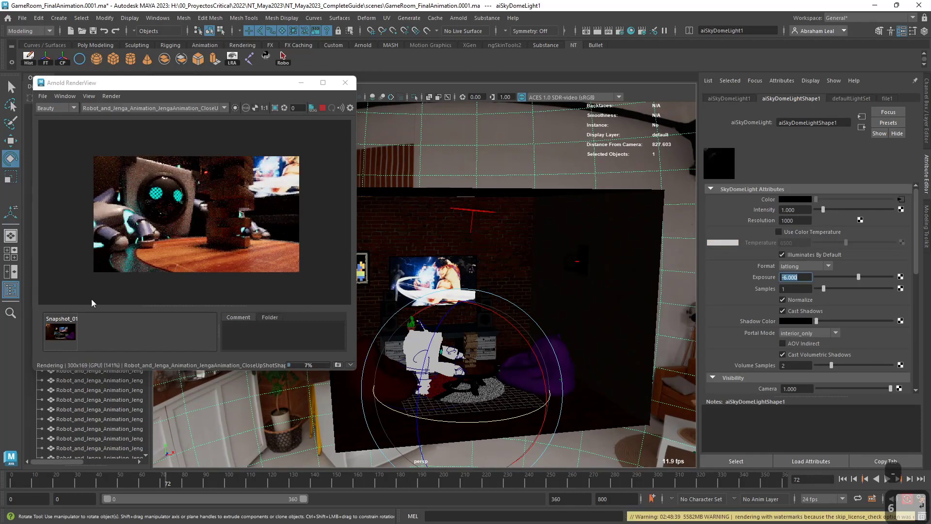
left_click(472, 216)
mouse_move(871, 220)
left_mouse_down()
mouse_move(814, 216)
mouse_move(868, 218)
left_mouse_up()
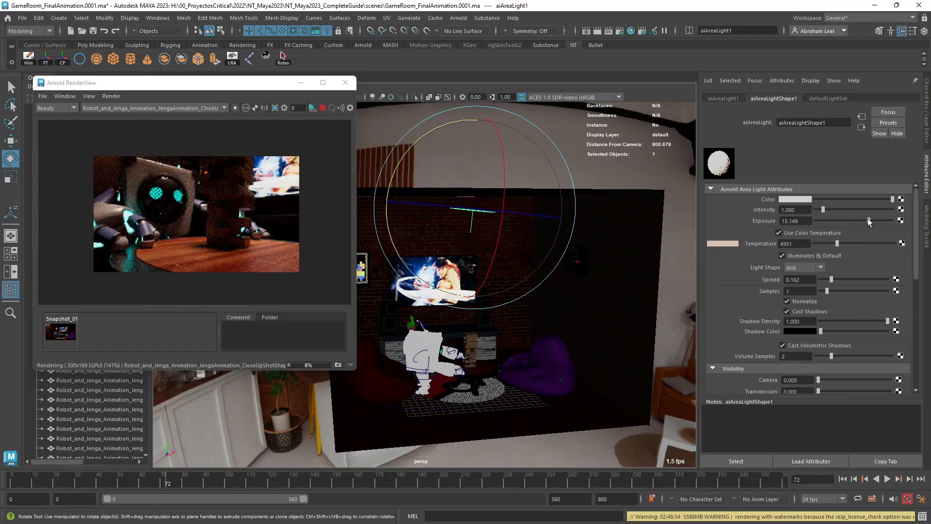
Move and enlarge the render window, check the rebalanced lighting in the image and stop the live render.
left_click_drag(170, 82, 202, 67)
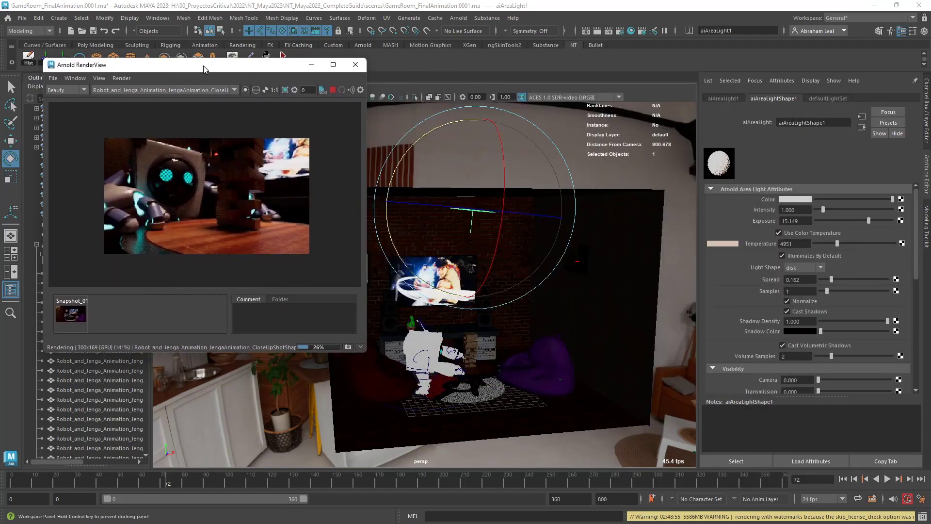
scroll(194, 187, "up", 2)
scroll(194, 202, "down", 1)
scroll(257, 201, "down", 1)
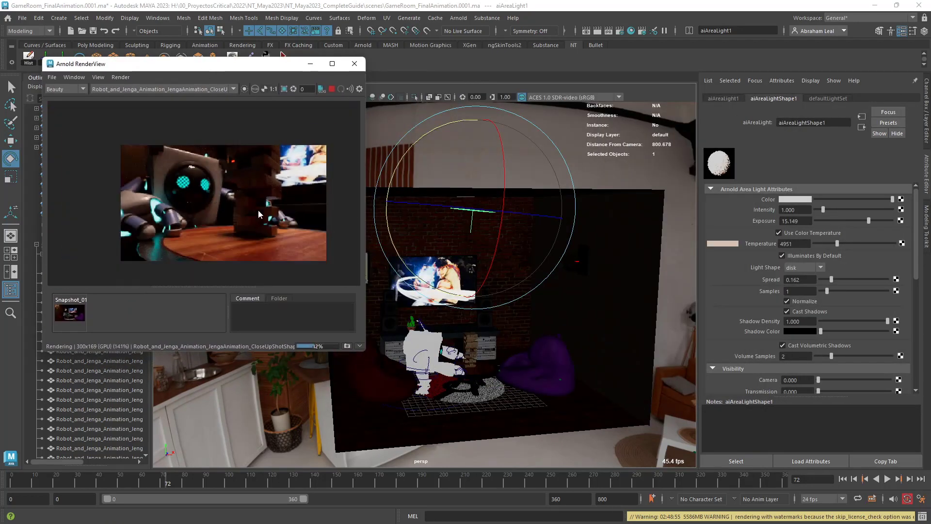
scroll(301, 218, "up", 1)
left_click_drag(365, 350, 425, 426)
scroll(248, 291, "up", 1)
scroll(253, 238, "down", 1)
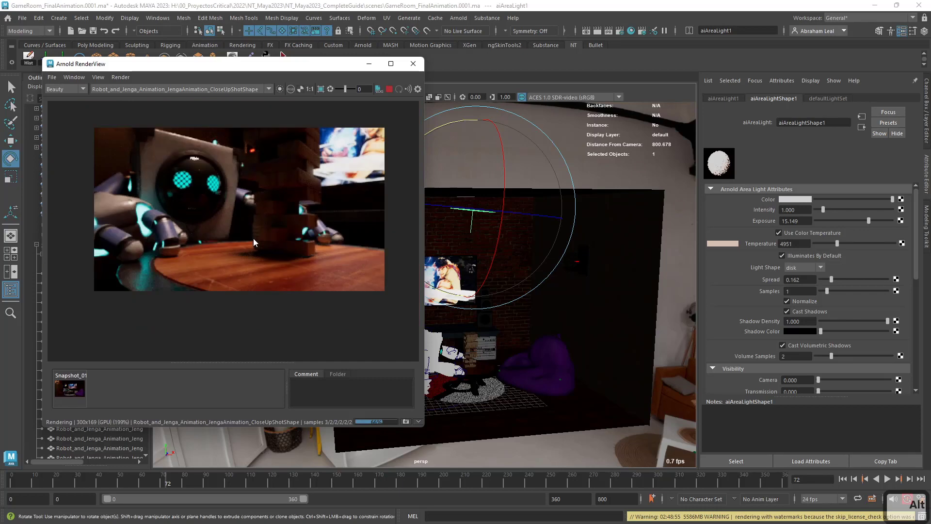
left_click(389, 93)
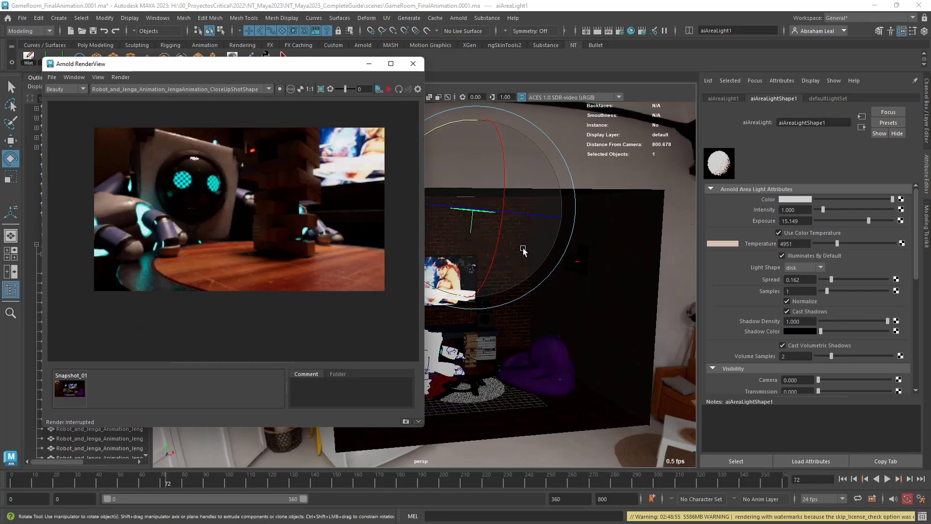
Create a new Arnold area light in the game room scene.
middle_click_drag(554, 339, 565, 351, "alt")
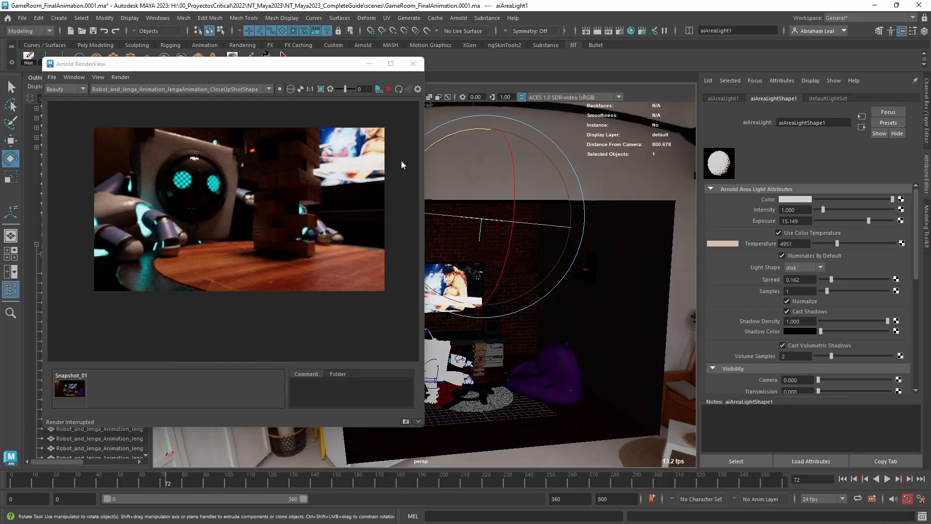
middle_click_drag(564, 284, 572, 220, "alt")
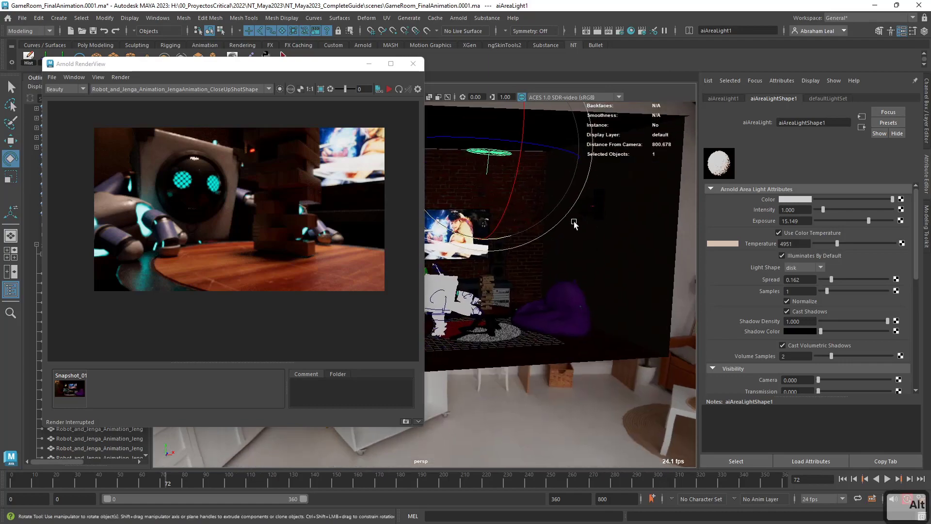
left_click_drag(574, 222, 574, 277, "alt")
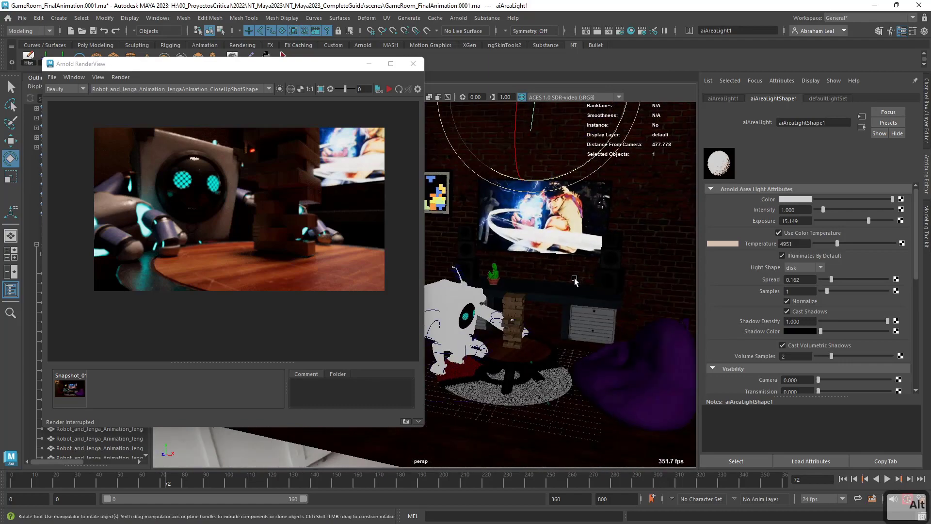
right_click_drag(574, 278, 528, 294, "alt")
middle_click_drag(528, 294, 567, 279, "alt")
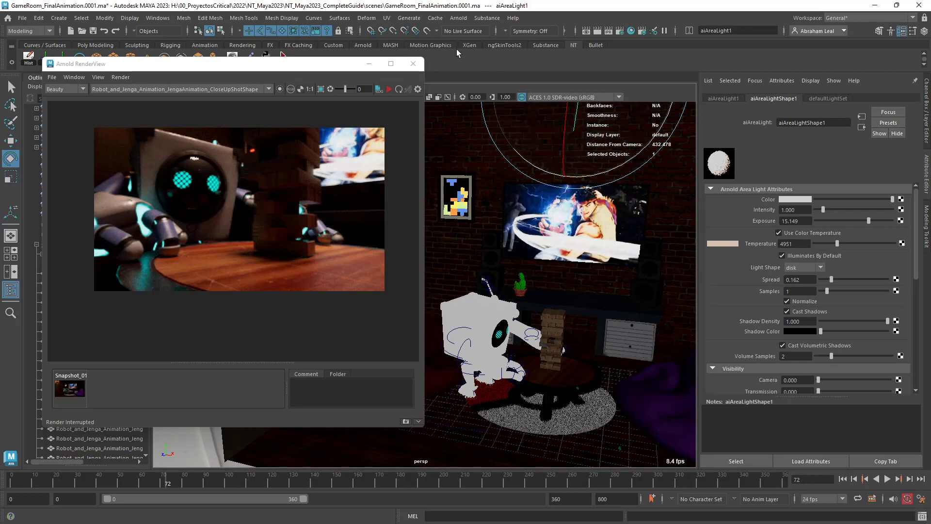
left_click(458, 18)
mouse_move(507, 69)
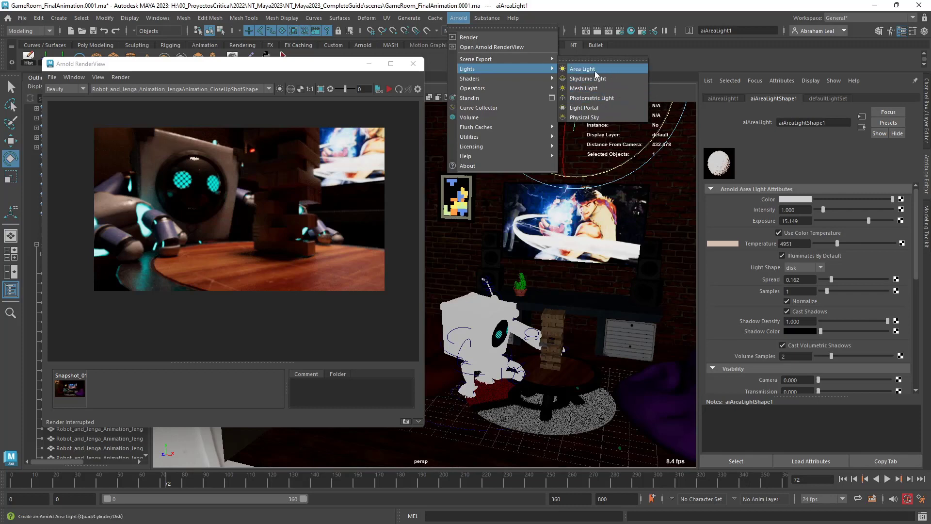
left_click(595, 71)
Raise the new area light off the floor and position it in front of the TV screen.
key("r")
key("w")
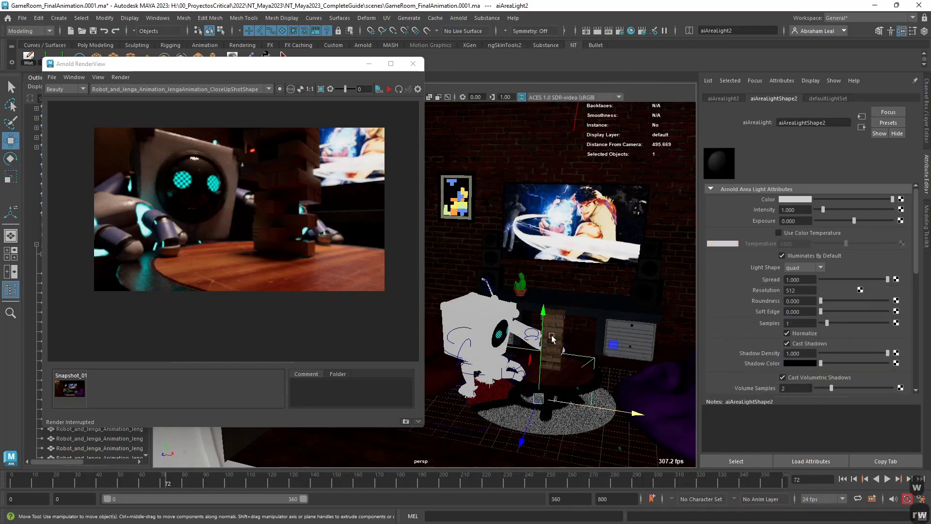
left_click_drag(543, 312, 564, 162)
left_click_drag(544, 267, 648, 261, "alt")
key("e")
key("w")
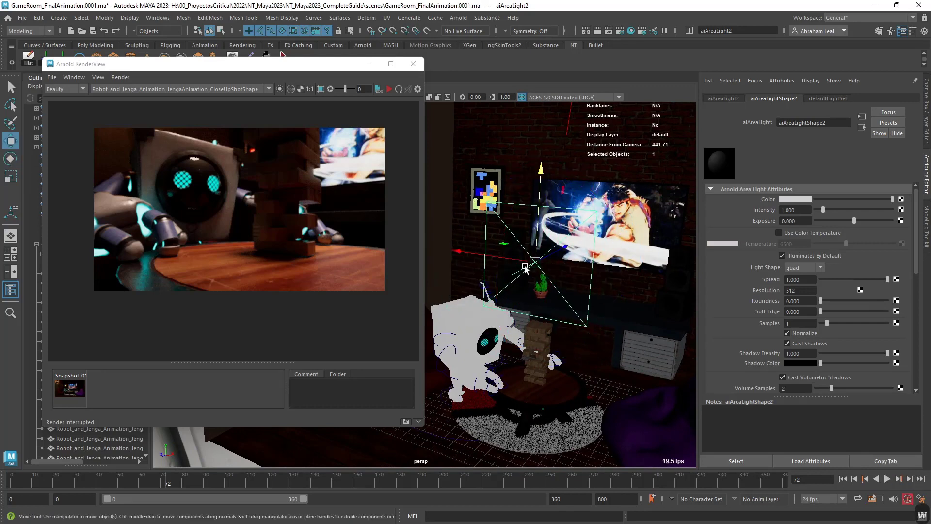
key("ctrl+z")
key("ctrl+z")
left_click_drag(568, 250, 638, 215)
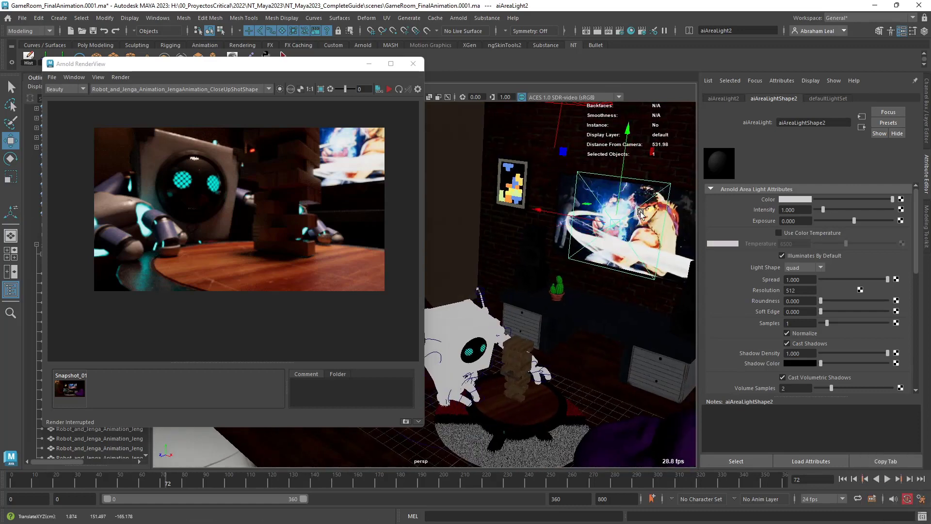
Enable color temperature on the new area light at 11221, set its exposure to 5 and its spread to 0.463.
left_click(786, 232)
left_click_drag(837, 243, 892, 223)
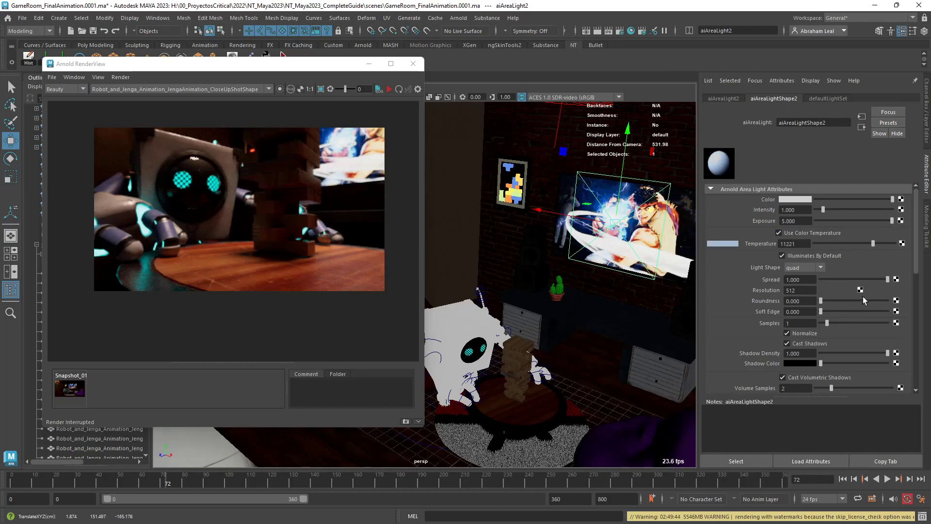
left_click_drag(873, 280, 852, 280)
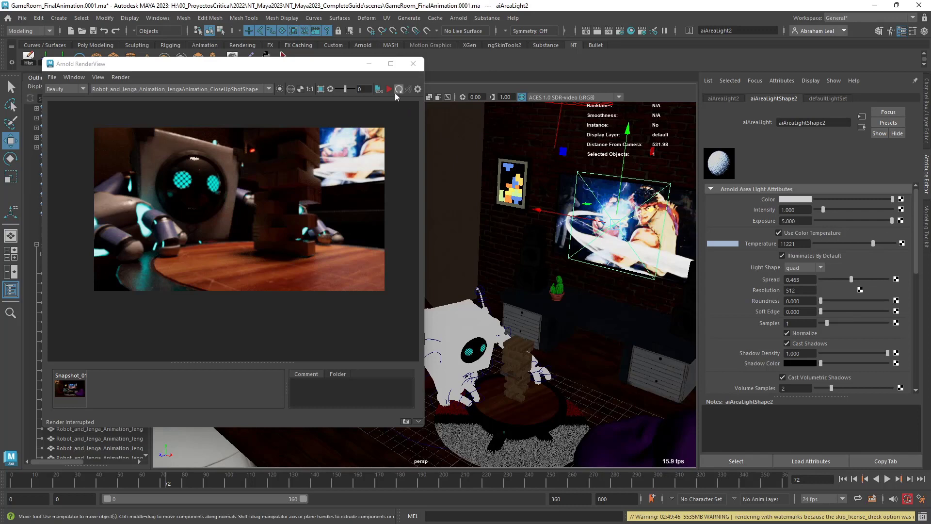
Restart the live render and set the TV area light's exposure to 16.
left_click(397, 91)
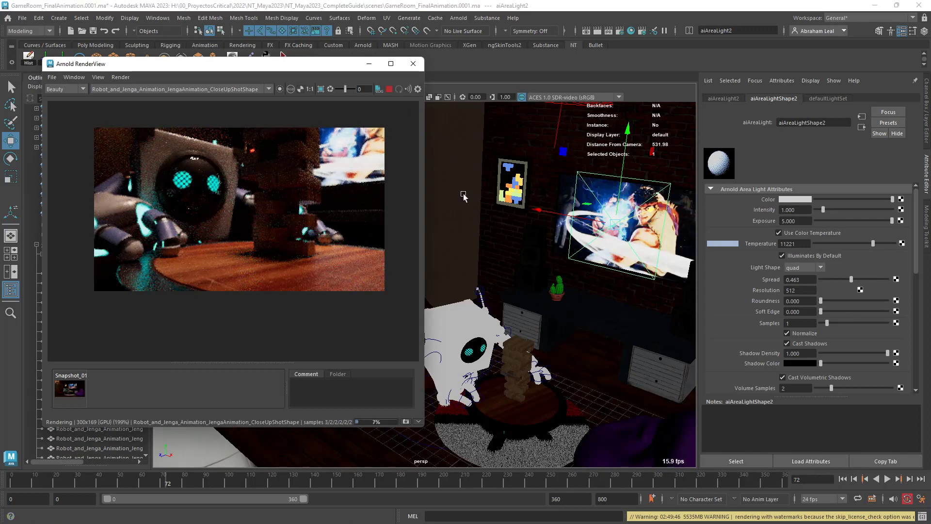
left_click(795, 221)
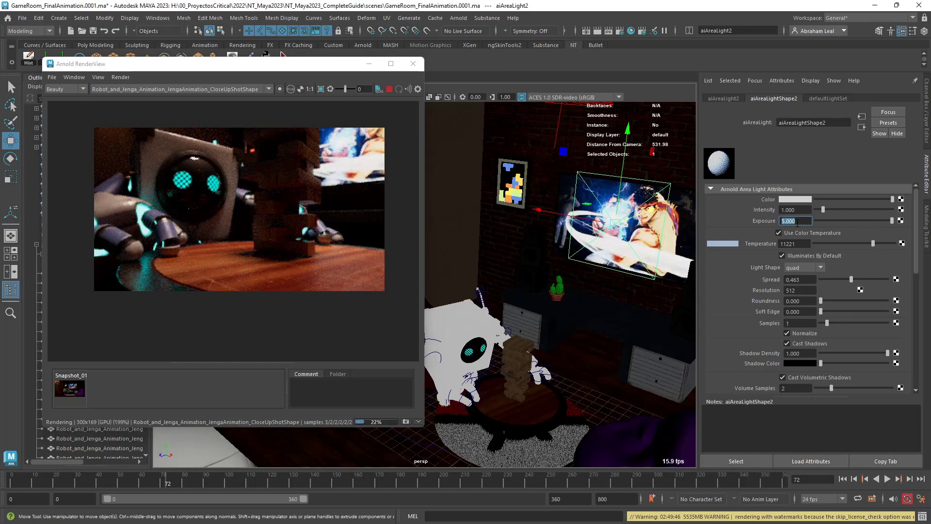
type("16")
key("Return")
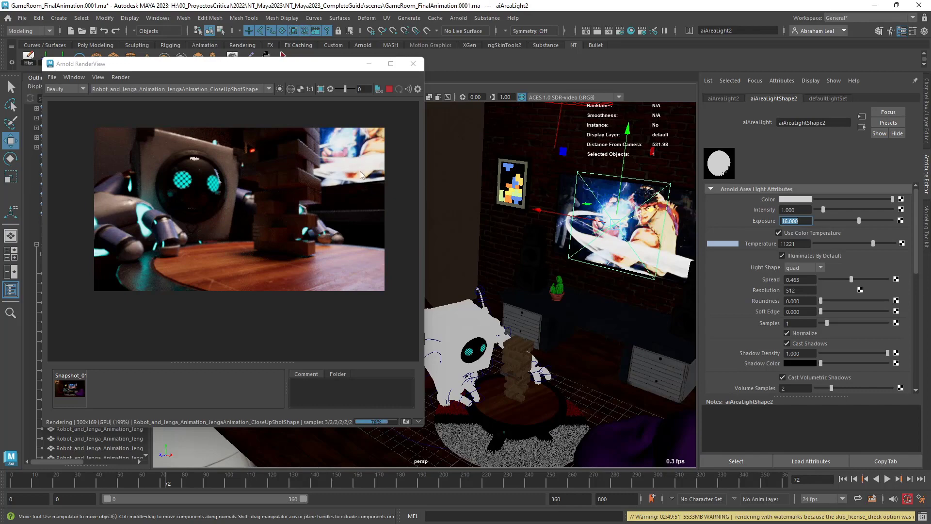
Nudge the area light into place and widen it to match the TV screen.
mouse_move(636, 218)
left_mouse_down()
mouse_move(613, 228)
mouse_move(646, 216)
left_mouse_up()
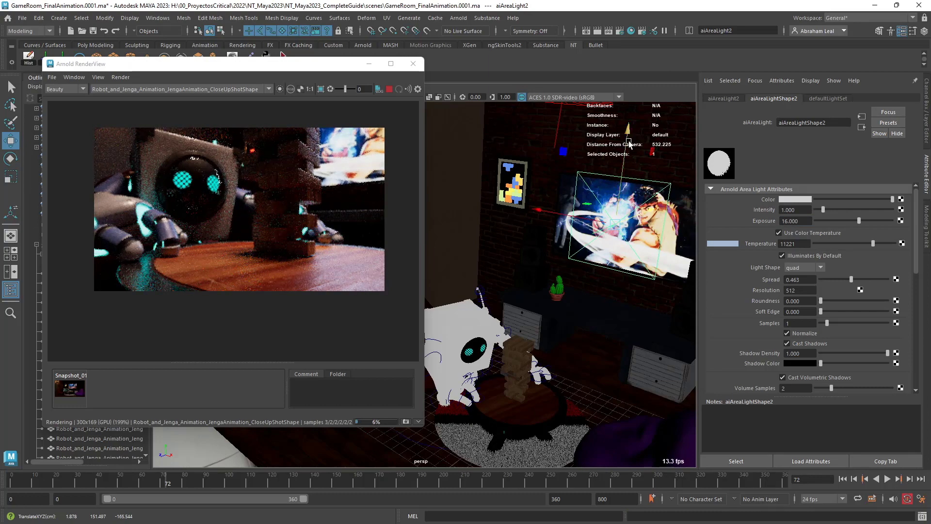
left_click_drag(630, 141, 627, 149)
key("r")
left_click_drag(562, 228, 536, 226)
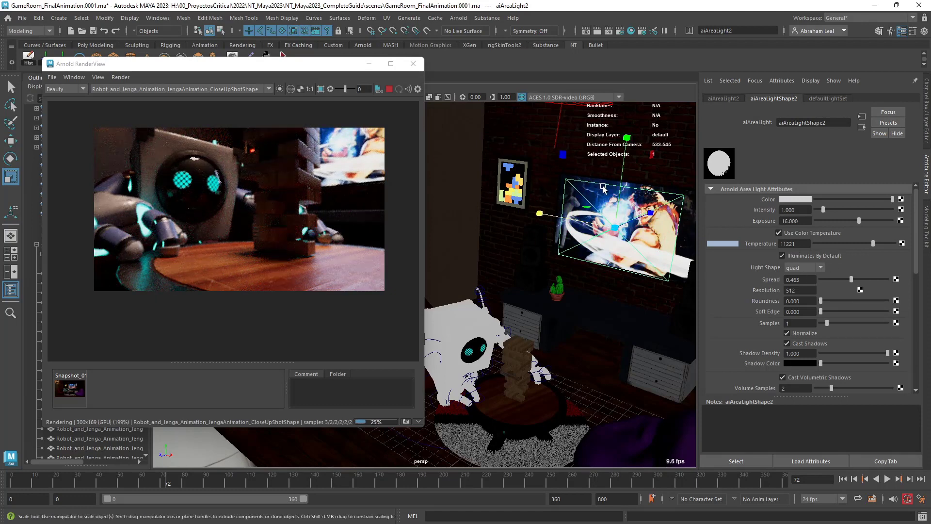
Inspect the TV plane's TV_M_ScreenAnimation material and the file texture feeding its base color, then reselect the TV area light.
left_click(901, 244)
left_click(484, 182)
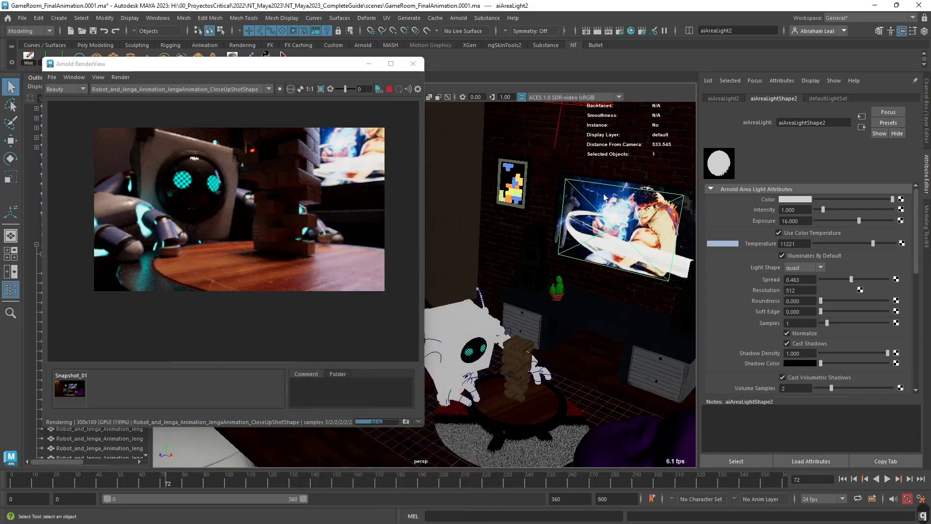
left_click(596, 208)
left_click(916, 100)
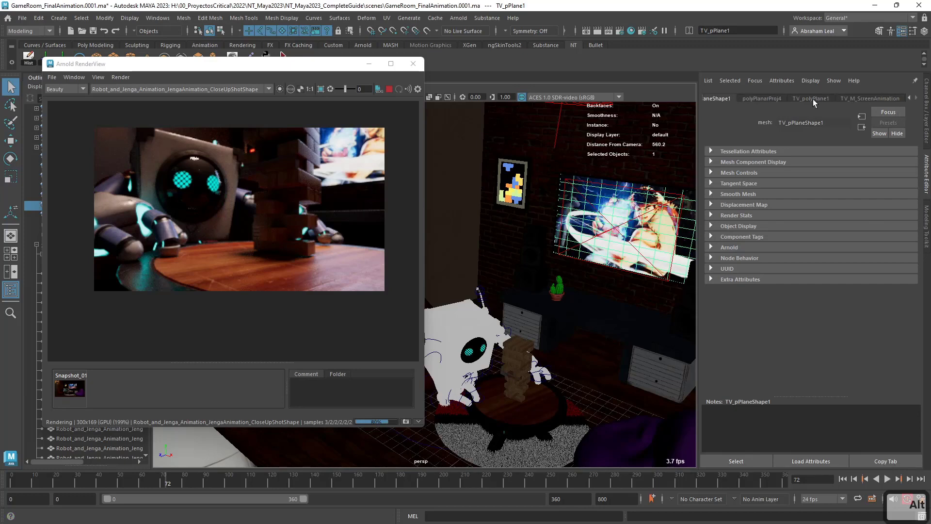
left_click(862, 99)
scroll(767, 227, "up", 3)
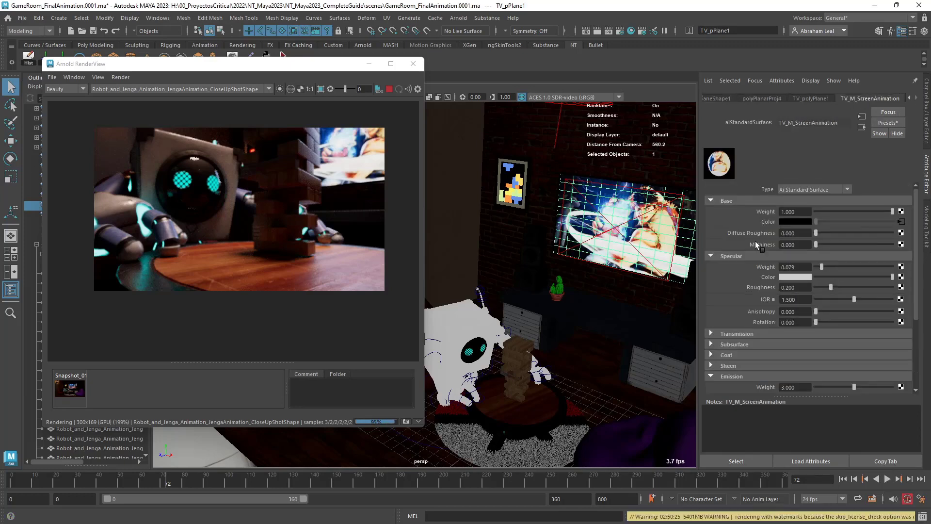
left_click(900, 221)
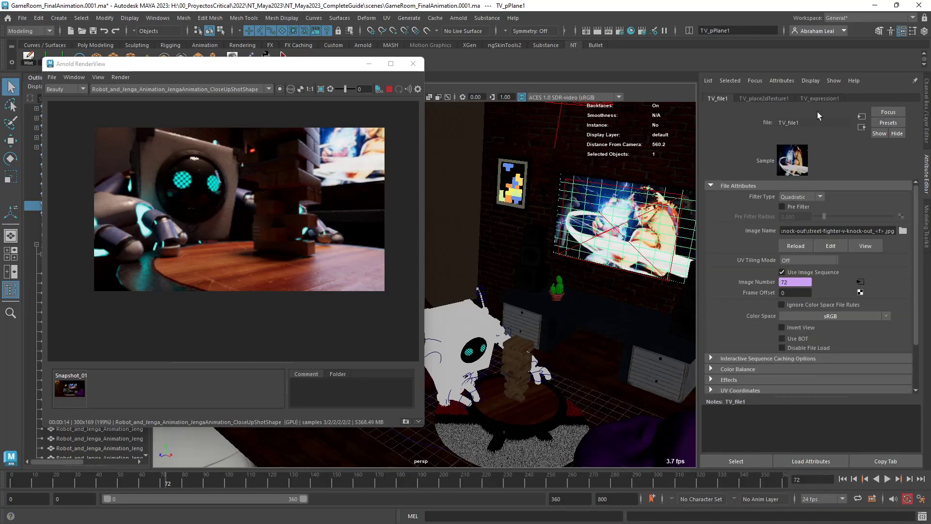
left_click(590, 203)
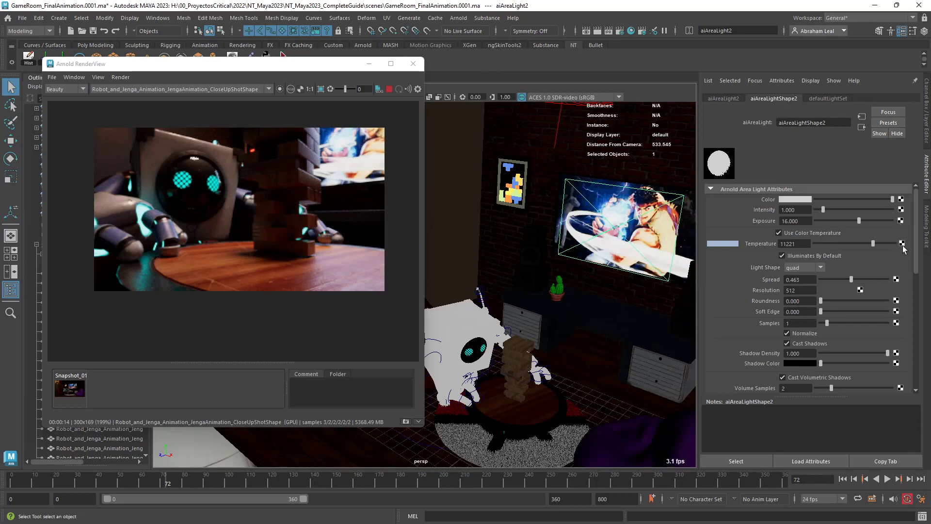
Open Hypershade and graph the input and output connections of the TV_M_ScreenAnimation material.
left_click(631, 30)
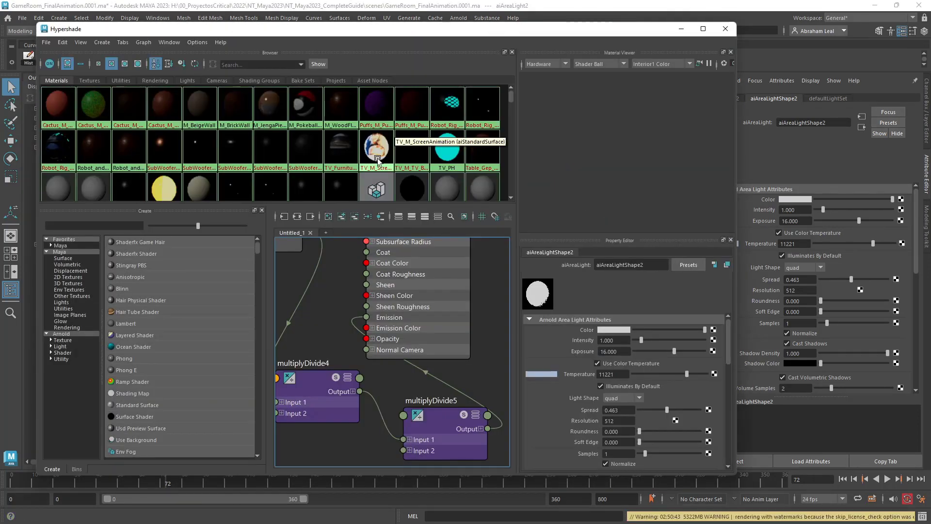
left_click(378, 161)
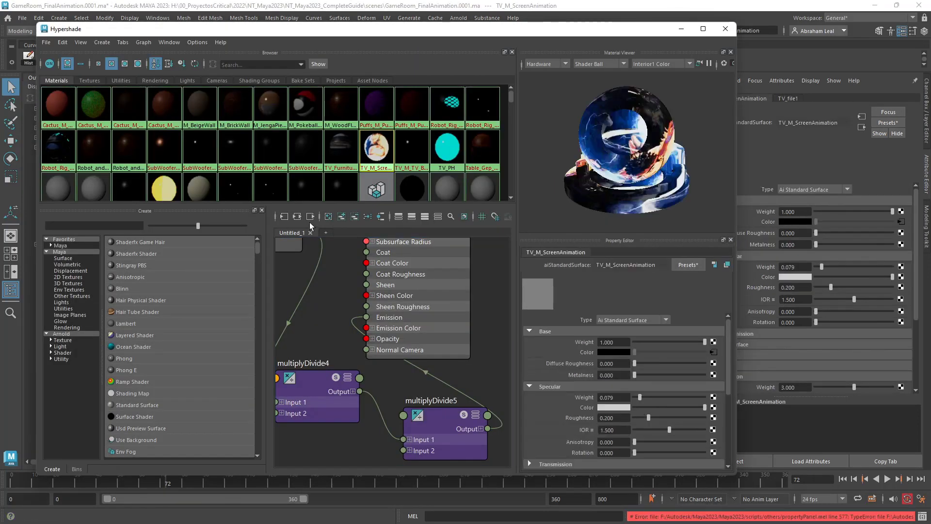
scroll(350, 316, "down", 4)
middle_click_drag(351, 320, 367, 378, "alt")
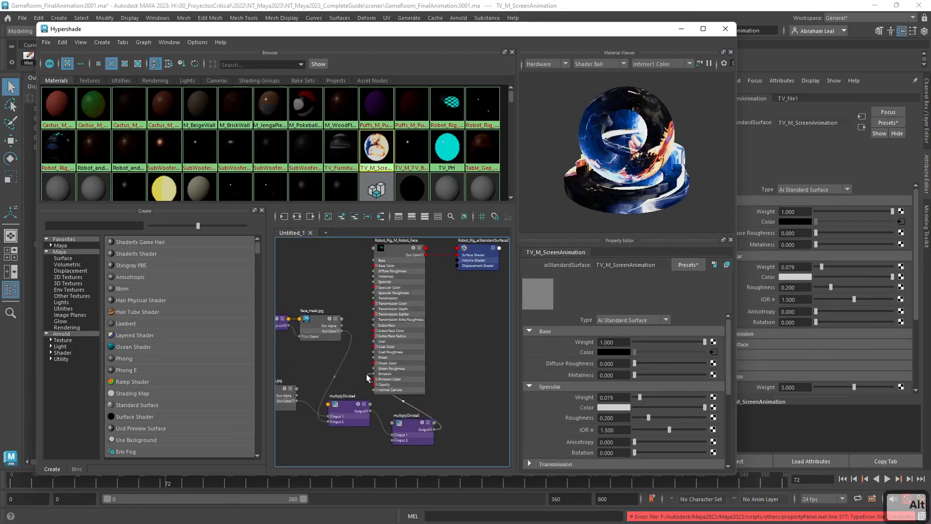
left_click(297, 217)
scroll(380, 326, "up", 3)
scroll(379, 324, "down", 2)
middle_click_drag(398, 334, 432, 310, "alt")
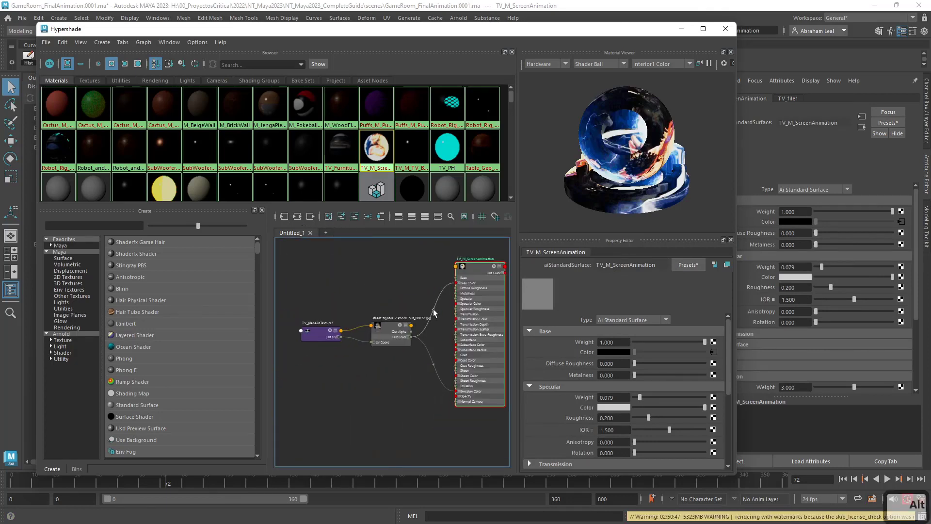
scroll(431, 313, "up", 4)
middle_click_drag(373, 298, 455, 309, "alt")
left_click_drag(449, 296, 301, 383)
scroll(398, 348, "down", 7)
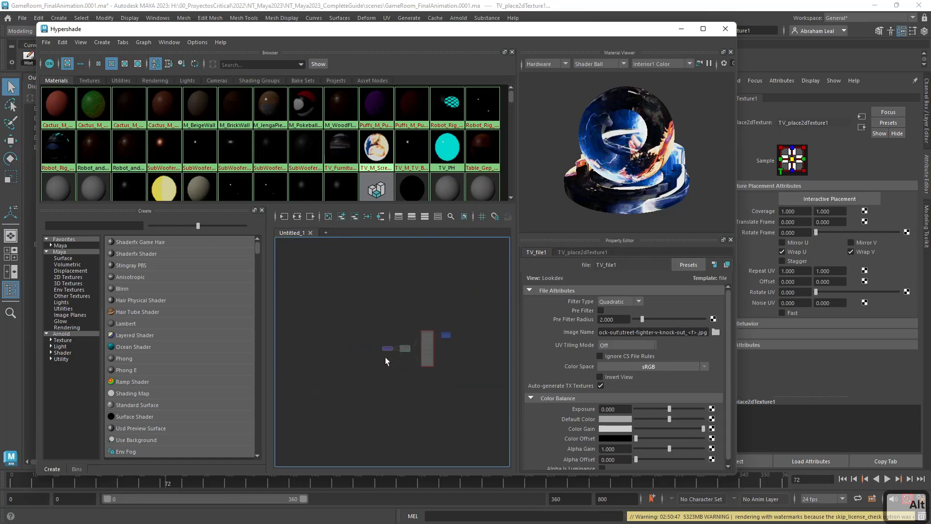
scroll(405, 349, "up", 5)
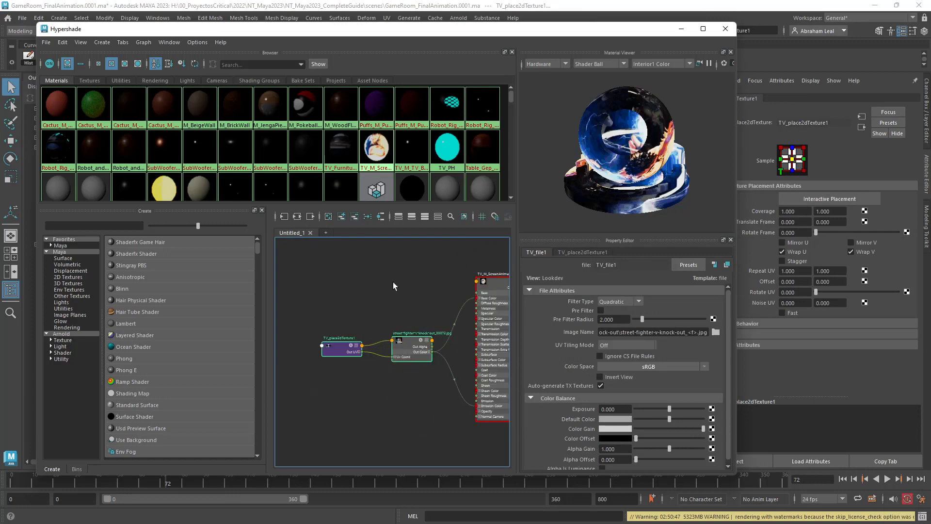
List the scene's lights in Hypershade and rename the TV area light's shape node Light_TV.
left_click(188, 80)
left_click_drag(315, 29, 378, 394)
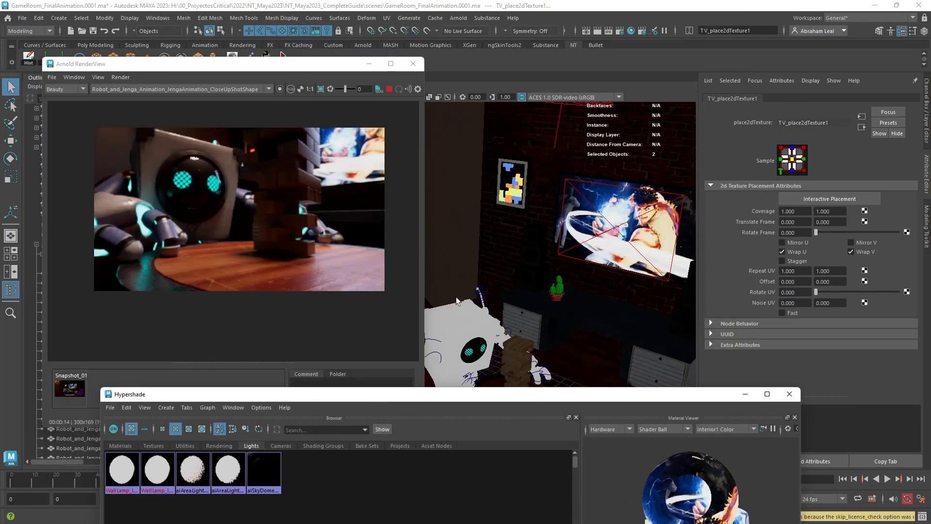
left_click(637, 234)
left_click_drag(828, 122, 758, 122)
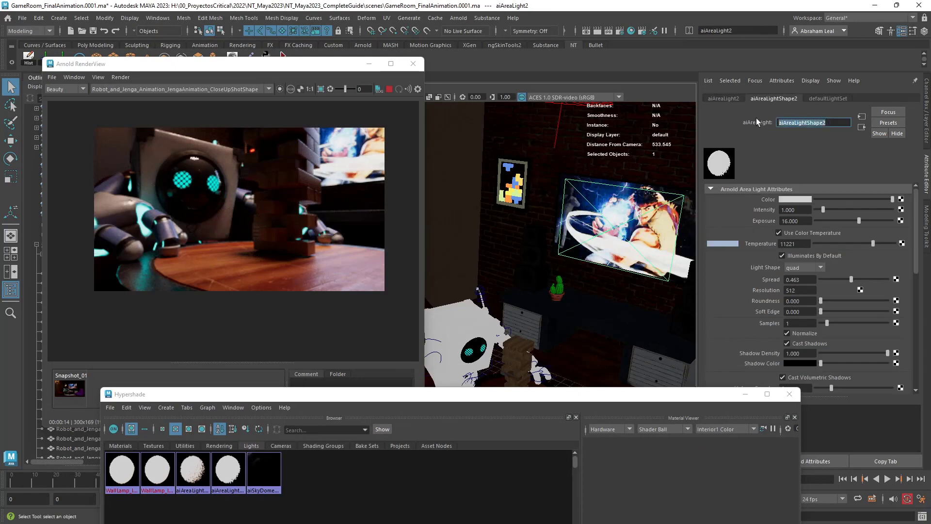
type("Light_T")
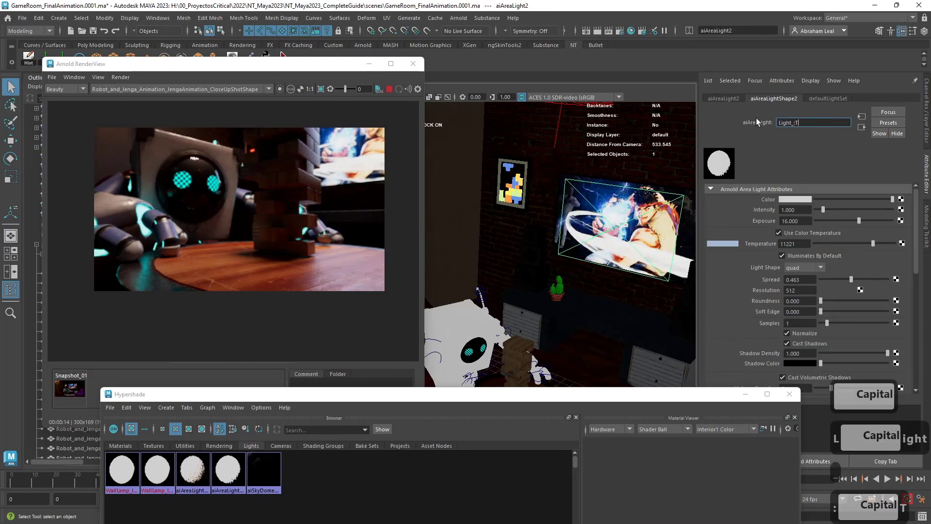
type("V")
key("Return")
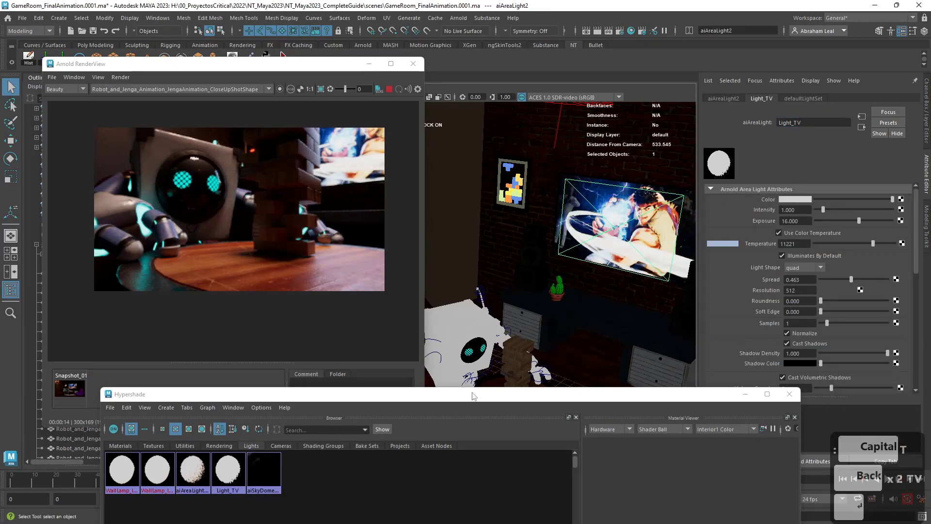
Add the Light_TV node to the Hypershade graph above the street-fighter file texture.
left_click_drag(467, 394, 439, 10)
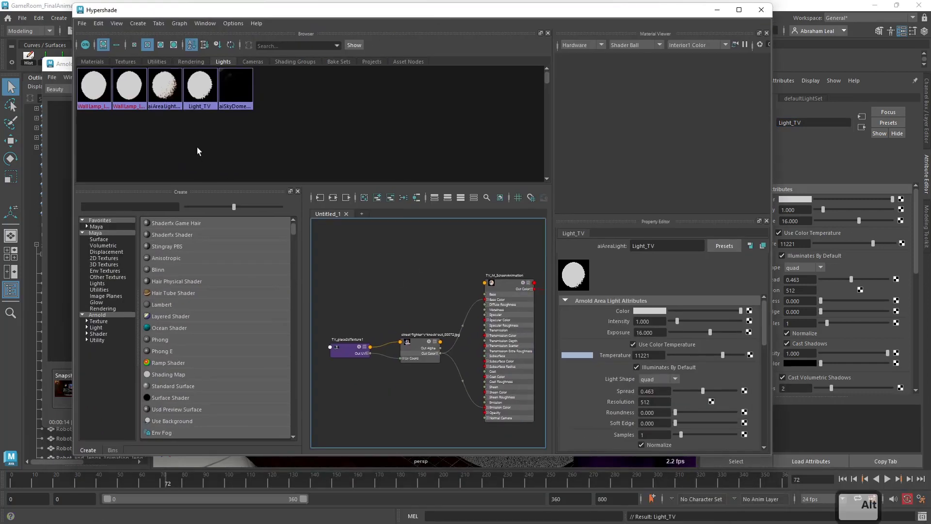
middle_click_drag(201, 92, 406, 254)
scroll(444, 270, "up", 3)
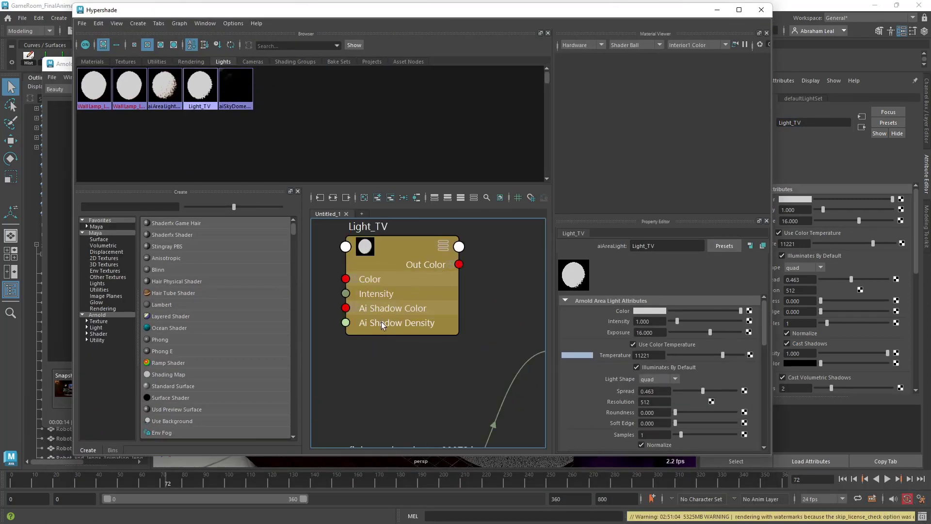
scroll(383, 321, "down", 2)
middle_click_drag(392, 328, 444, 327, "alt")
scroll(416, 331, "up", 2)
left_click(448, 263)
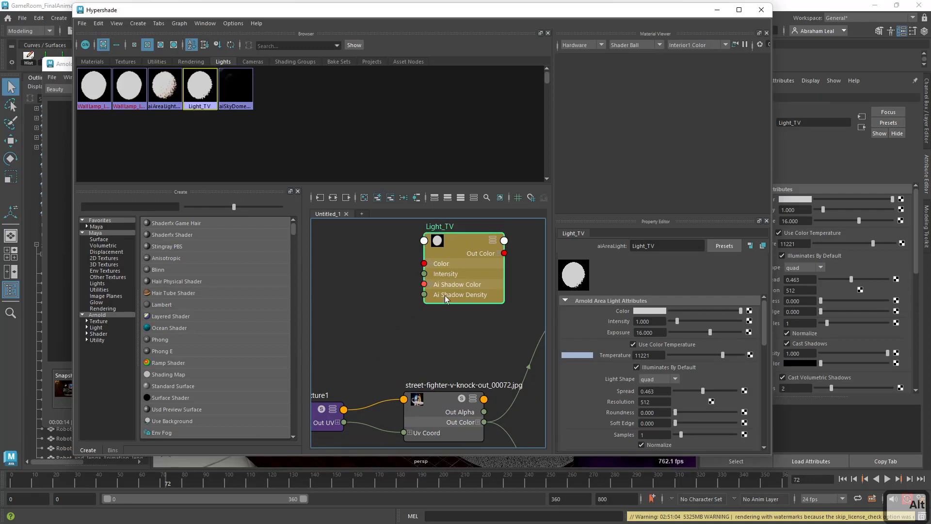
mouse_move(455, 373)
middle_mouse_down("alt")
mouse_move(477, 342)
mouse_move(464, 369)
middle_mouse_up("alt")
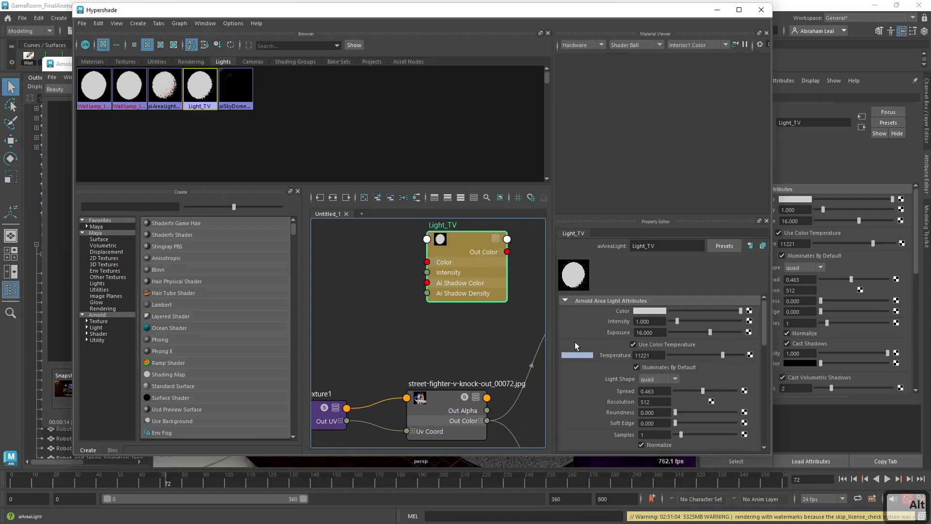
Disable color temperature on Light_TV and connect the street-fighter texture's Out Color to the light's Color.
left_click(633, 344)
middle_click_drag(428, 252, 431, 262, "alt")
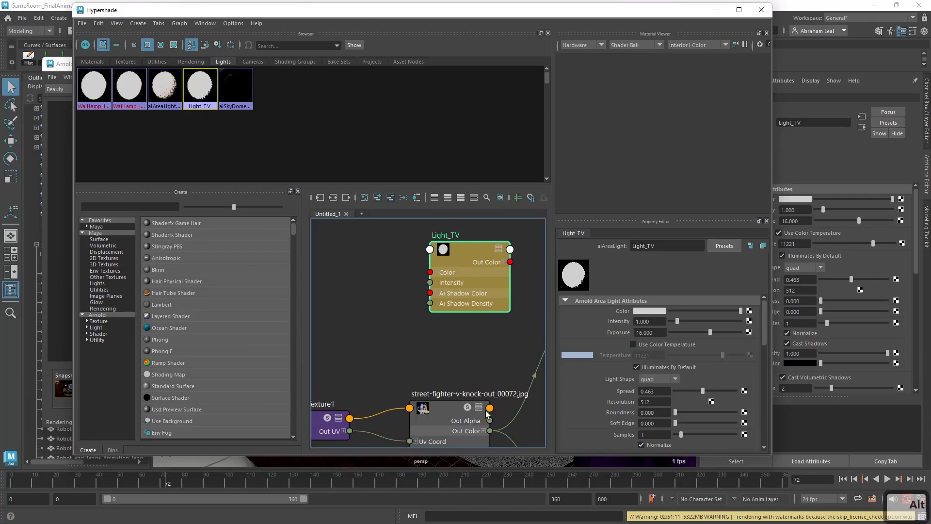
left_click_drag(491, 432, 430, 272)
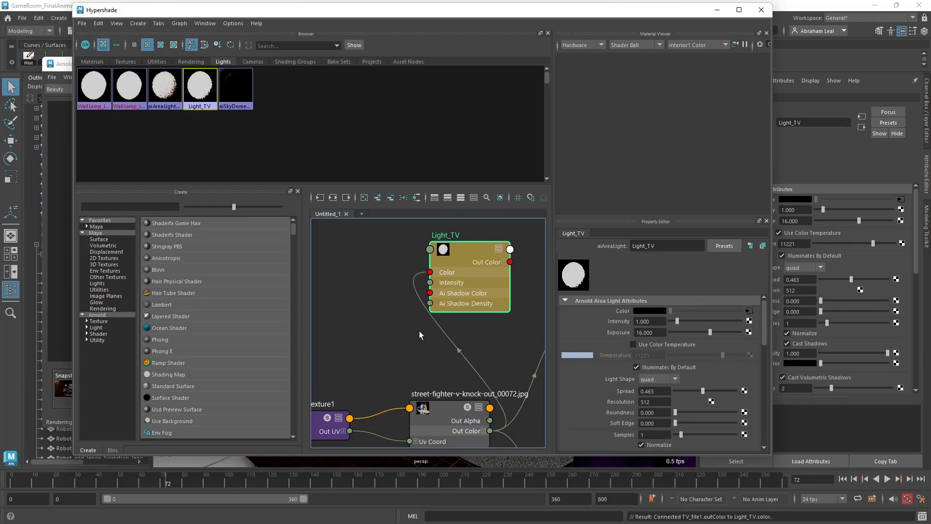
Minimize Hypershade and examine the TV light's effect in the close-up render at frames 243, 187, 156, 108 and 76, then stop the render.
middle_click_drag(428, 350, 356, 353, "alt")
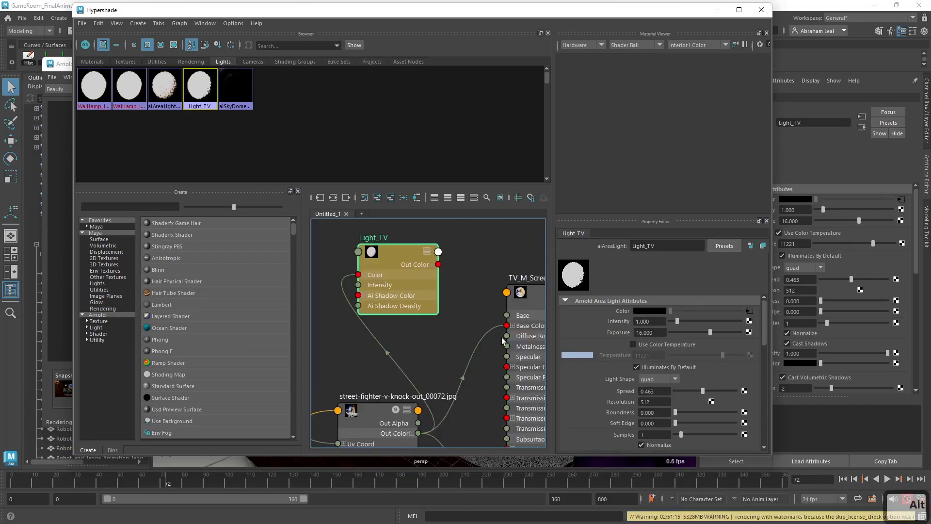
left_click(718, 10)
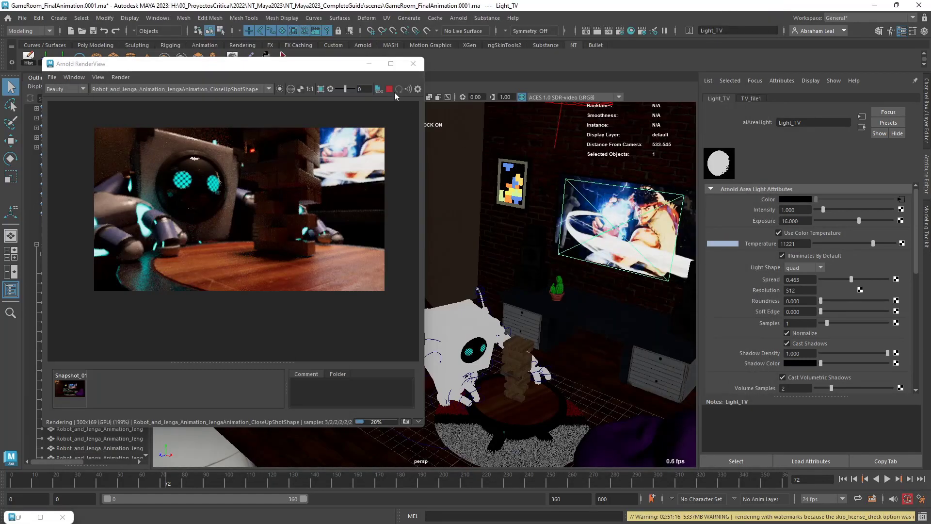
left_click(395, 93)
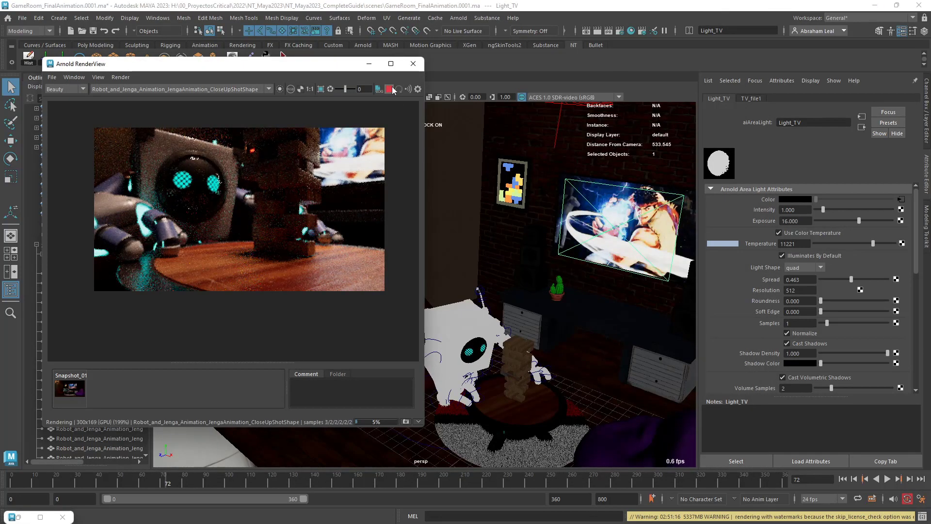
left_click(533, 481)
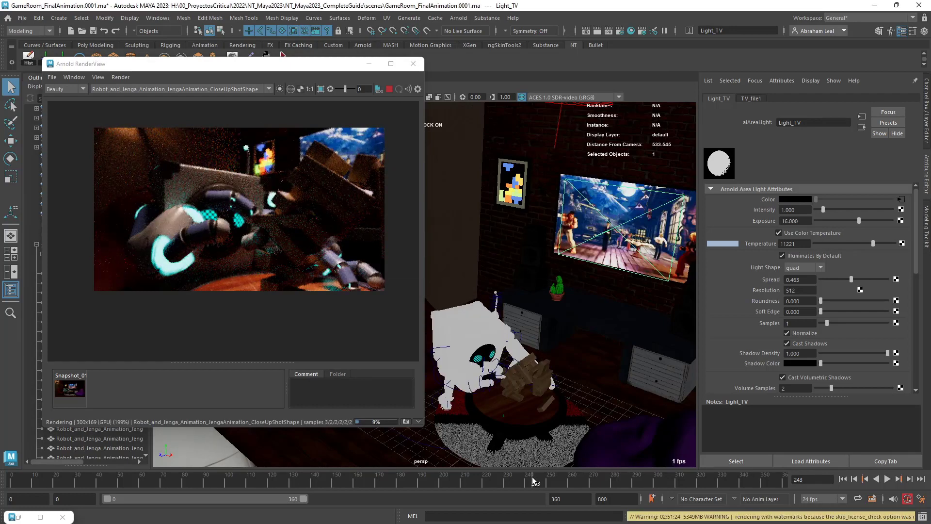
left_click(411, 476)
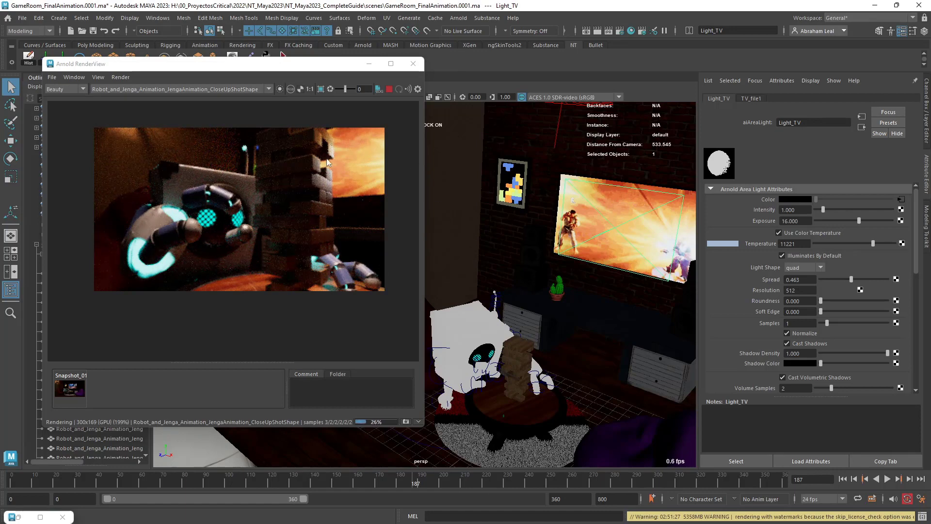
left_click(349, 480)
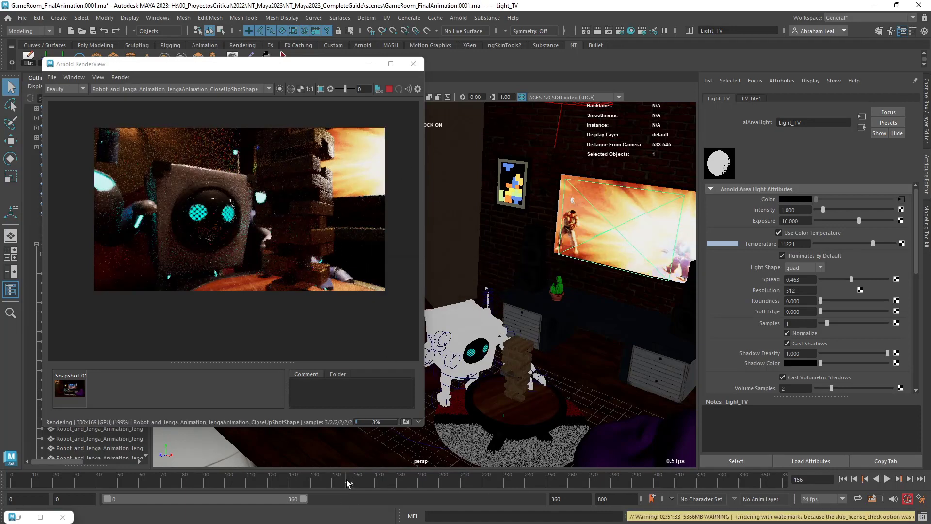
left_click(244, 480)
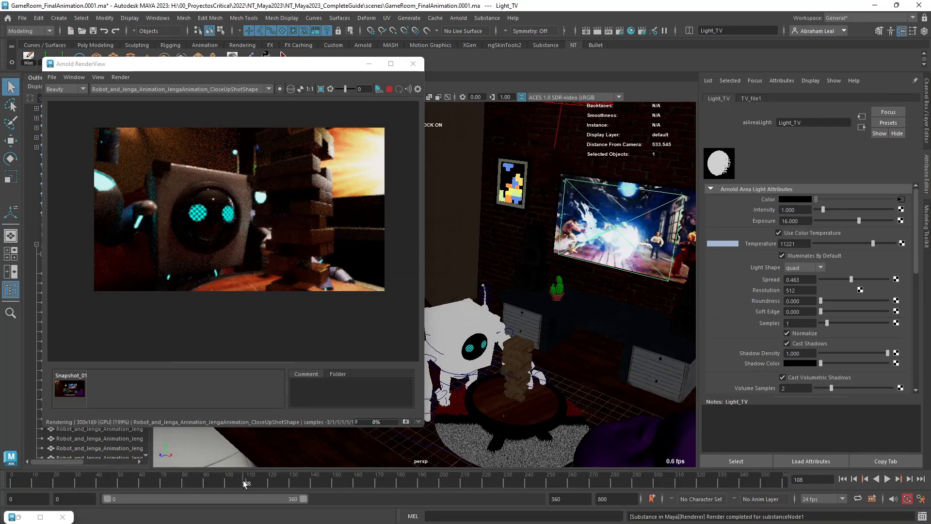
left_click(173, 483)
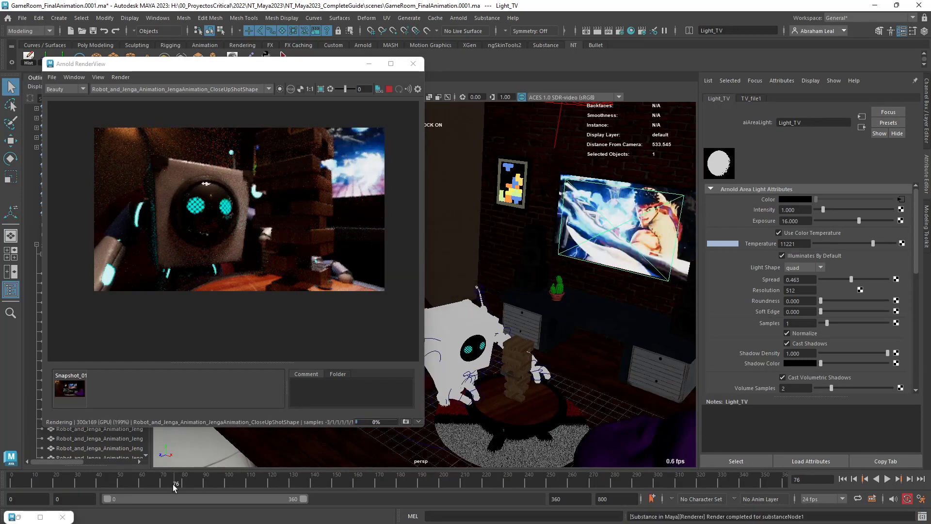
left_click(389, 89)
Create another Arnold area light, then move, scale and rotate it outside the room's open side so it faces the robot.
left_click_drag(566, 310, 520, 290, "alt")
right_click_drag(520, 290, 550, 286, "alt")
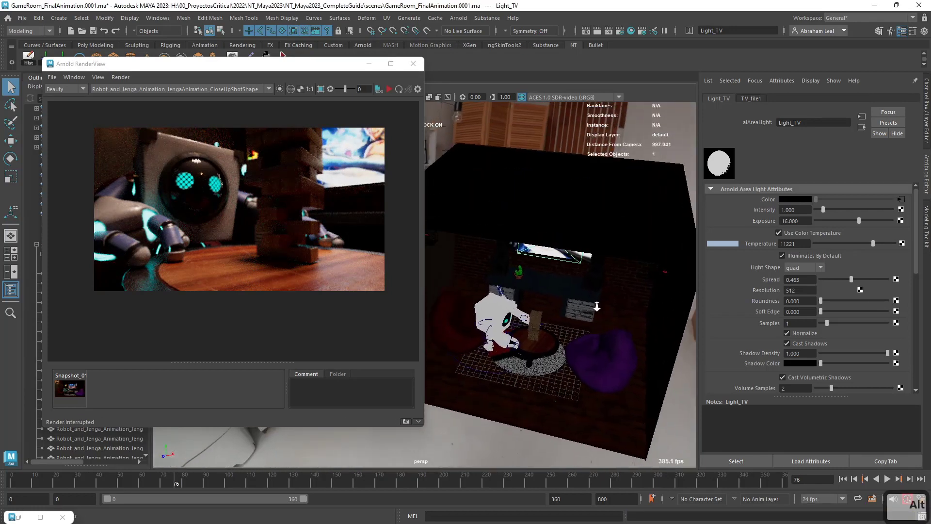
left_click_drag(551, 286, 572, 313, "alt")
right_click_drag(573, 312, 544, 316, "alt")
middle_click_drag(544, 316, 529, 340, "alt")
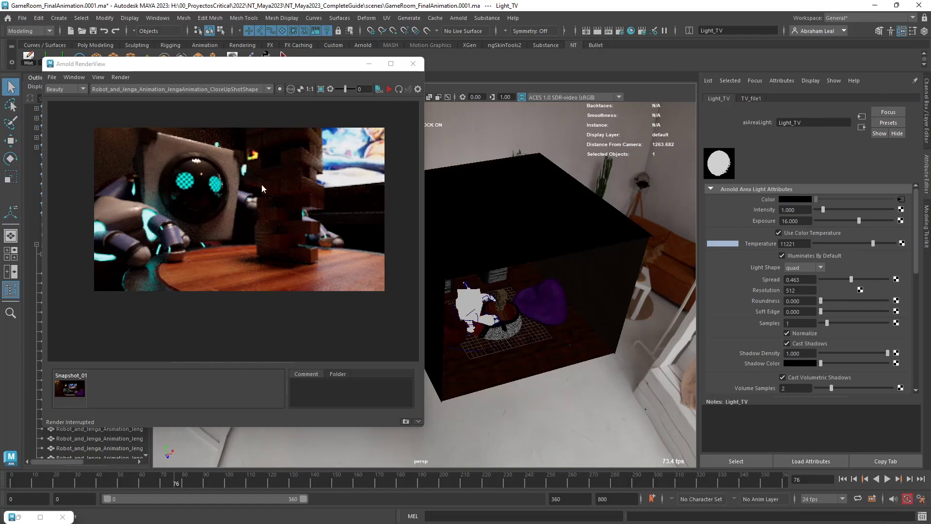
left_click(458, 18)
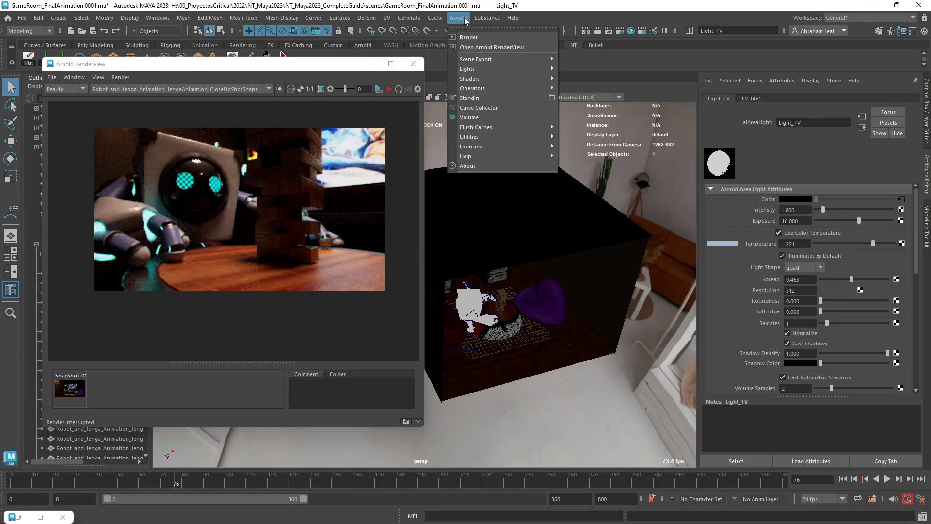
left_click(595, 68)
key("w")
left_click_drag(570, 303, 458, 251, "alt")
key("r")
key("w")
key("r")
key("e")
key("w")
key("e")
Enable color temperature at 11822 on the new area light, with exposure 17 and spread 0.154.
left_click(779, 233)
left_click_drag(846, 243, 877, 246)
left_click(800, 221)
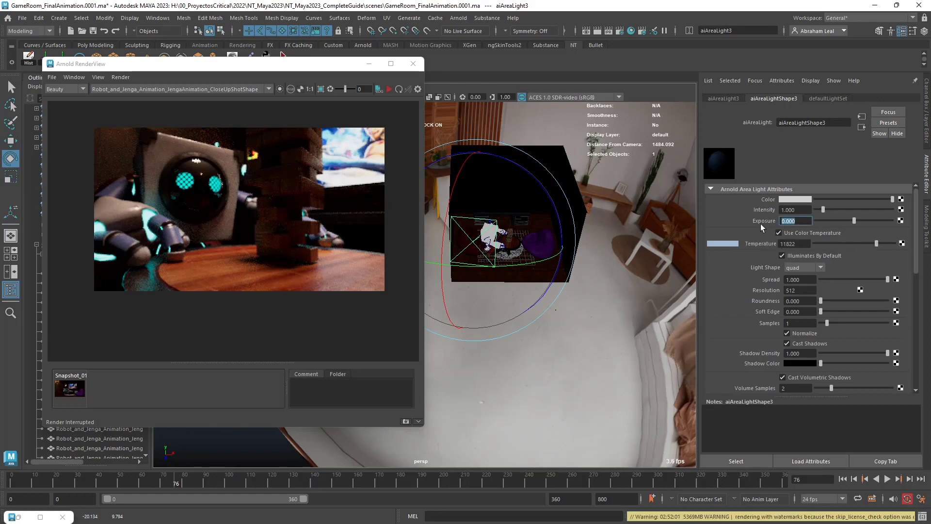
type("17")
key("Return")
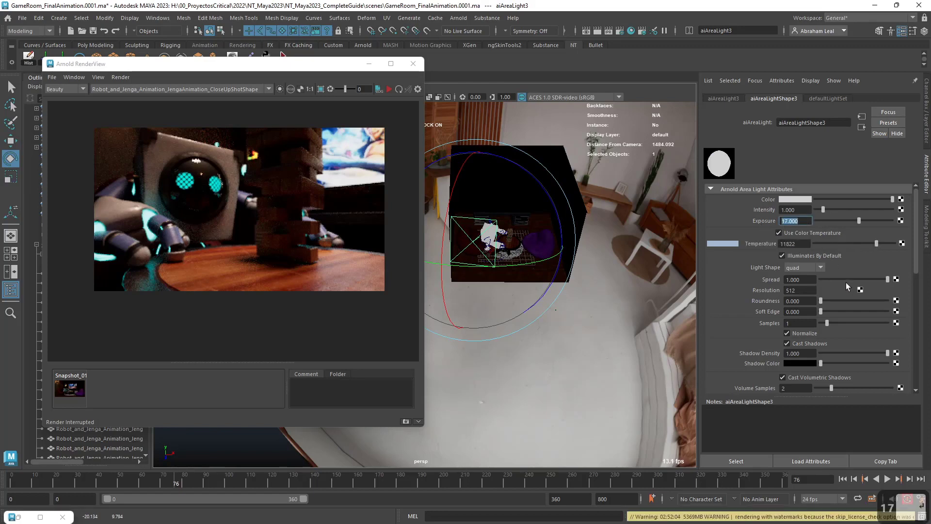
left_click_drag(846, 282, 830, 279)
Start the close-up render and lower the new area light's exposure to 13.740.
left_click(390, 90)
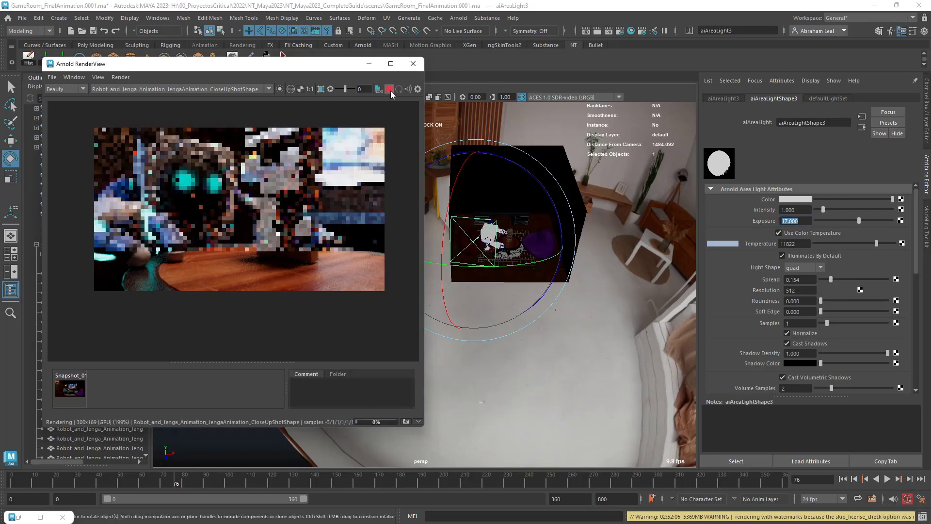
left_click_drag(504, 296, 528, 271, "alt")
key("w")
key("e")
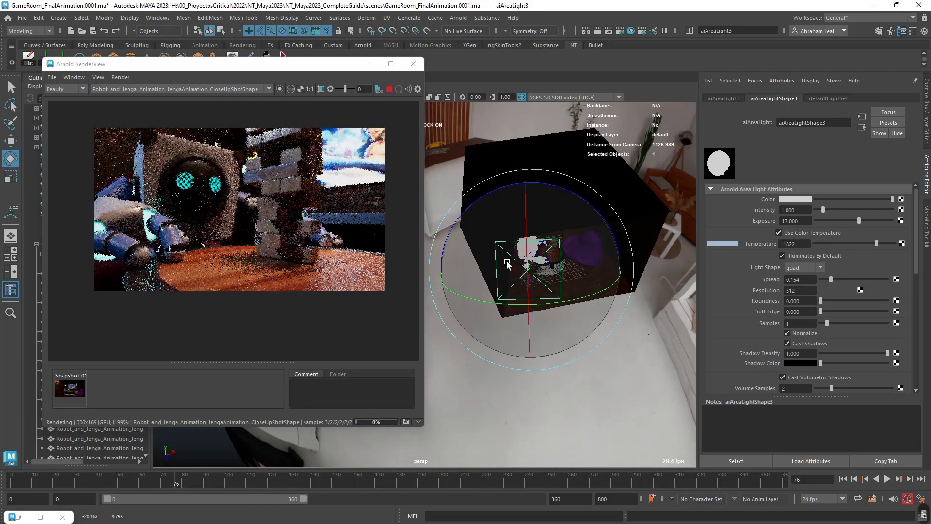
left_click_drag(859, 220, 852, 221)
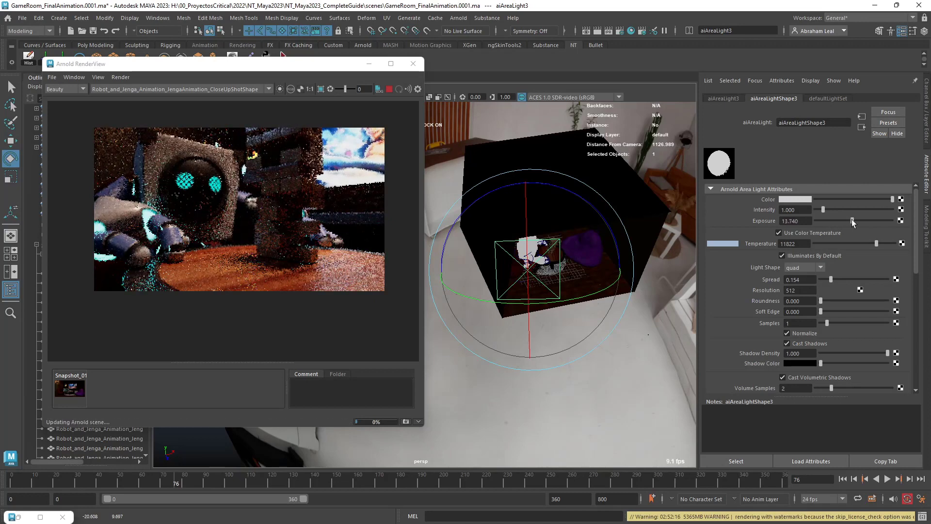
scroll(268, 228, "down", 1)
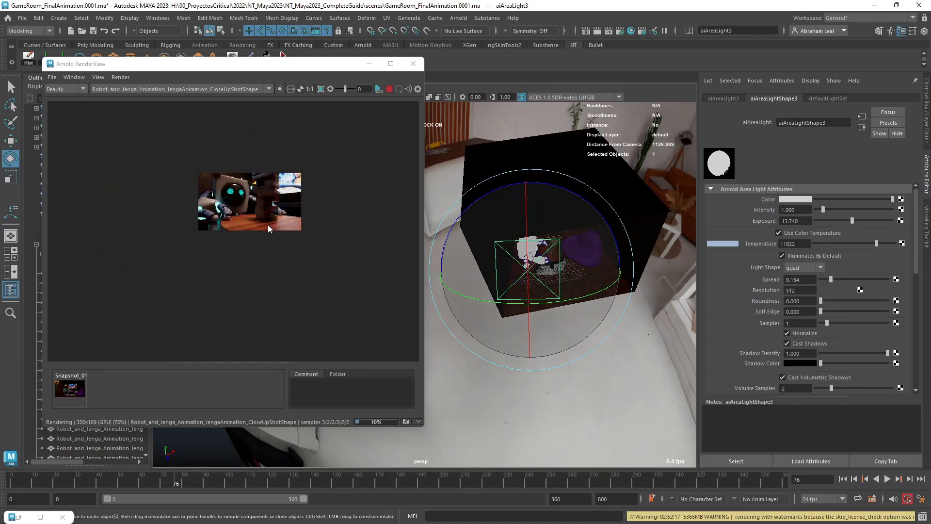
scroll(268, 224, "up", 2)
scroll(267, 224, "down", 1)
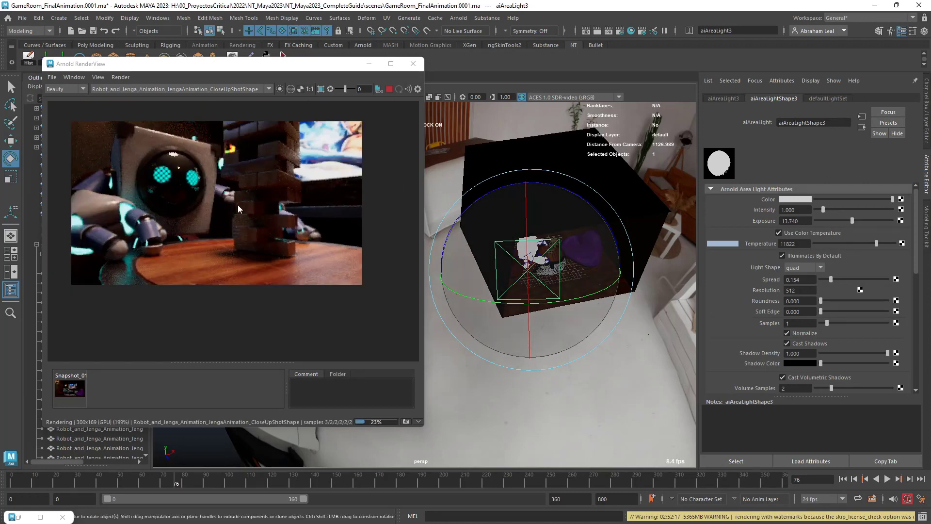
Reposition the new area light in front of the room's open side and check its effect on the robot and Jenga tower in the render.
left_click_drag(663, 308, 555, 283, "alt")
middle_click_drag(554, 283, 618, 306, "alt")
right_click_drag(618, 306, 595, 296, "alt")
key("w")
left_click_drag(474, 236, 577, 284)
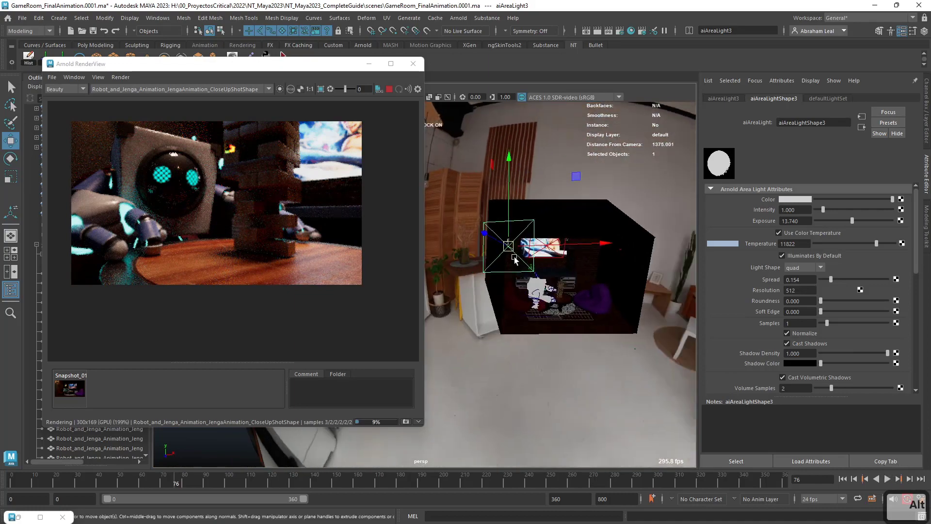
left_click_drag(504, 241, 554, 262)
right_click_drag(554, 265, 591, 292, "alt")
left_click_drag(590, 293, 579, 278, "alt")
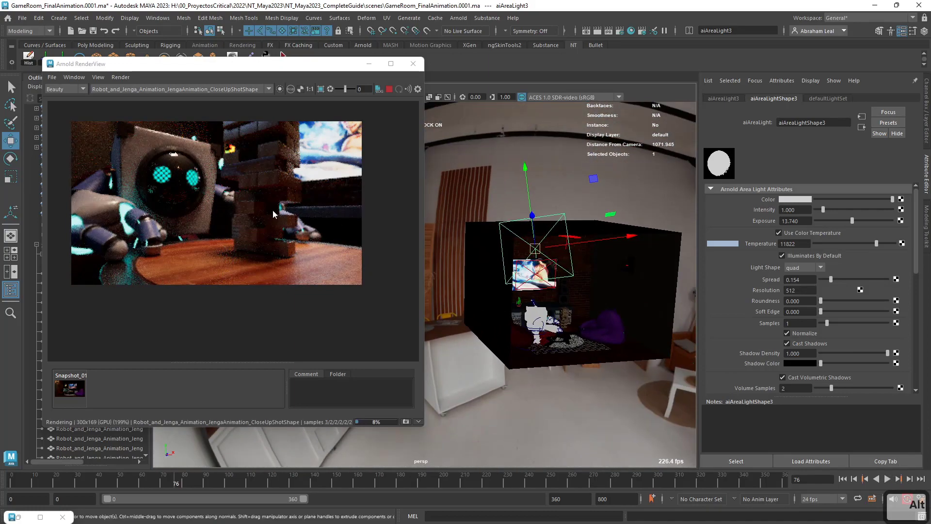
scroll(244, 205, "down", 2)
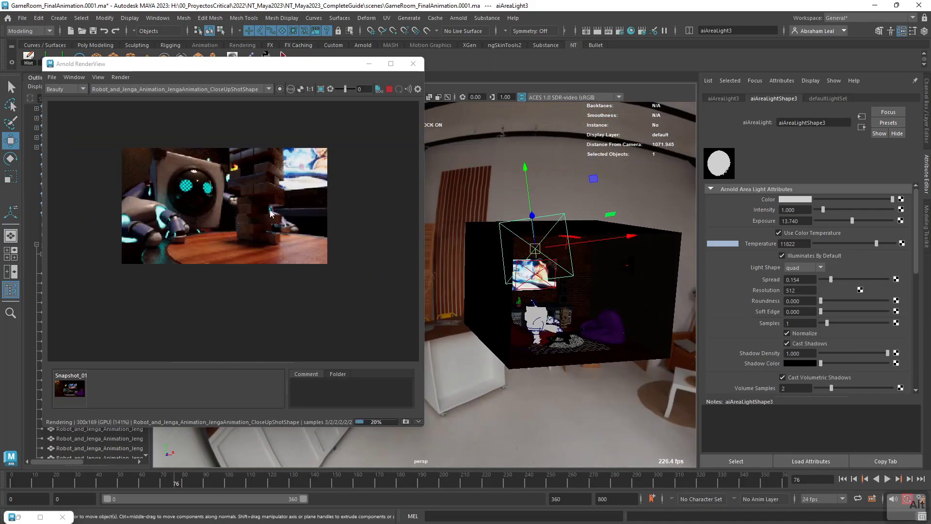
scroll(283, 239, "up", 2)
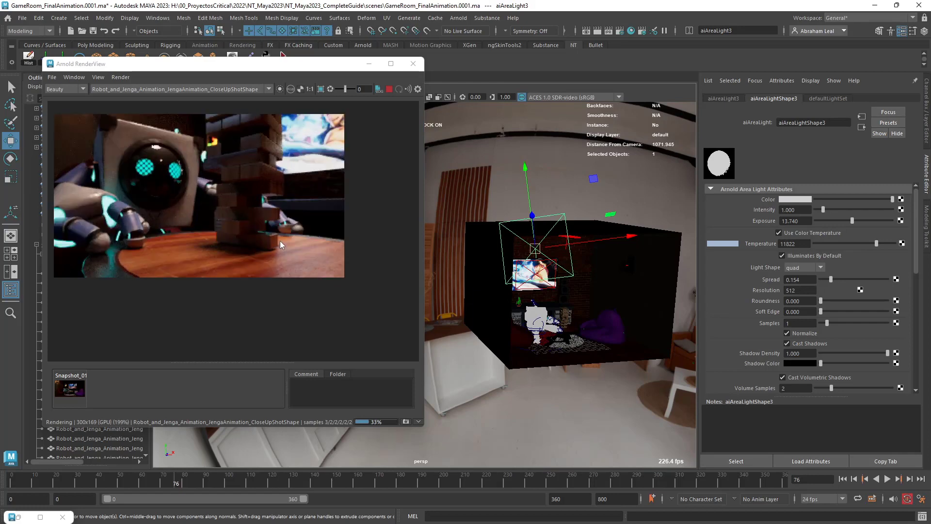
middle_click_drag(280, 240, 302, 259, "alt")
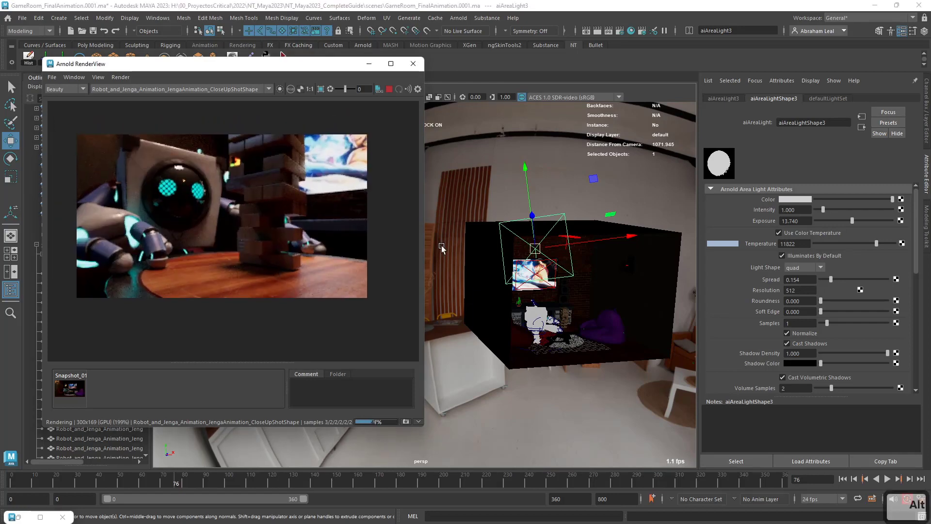
Examine the lighting through the ShotCamShape camera and the Jenga animation's BodyShotShape camera in the render view.
left_click(156, 89)
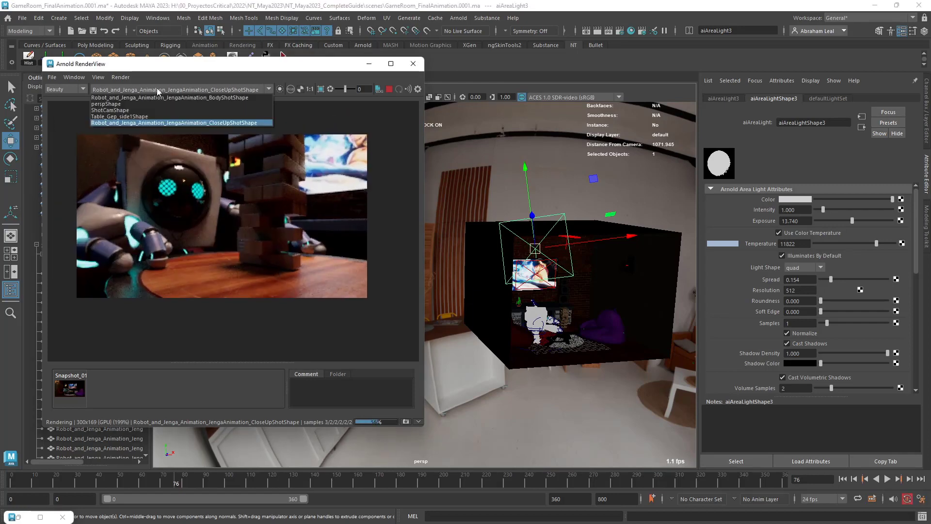
left_click(138, 108)
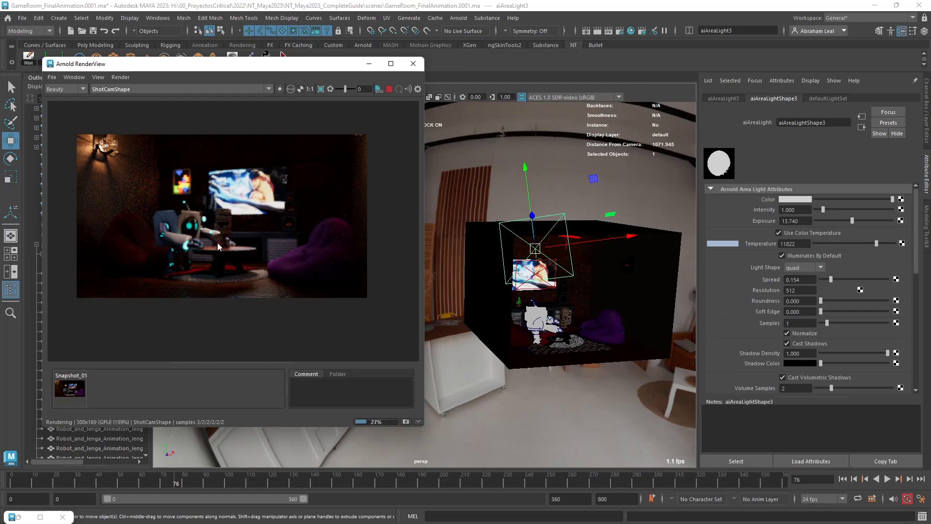
left_click(158, 89)
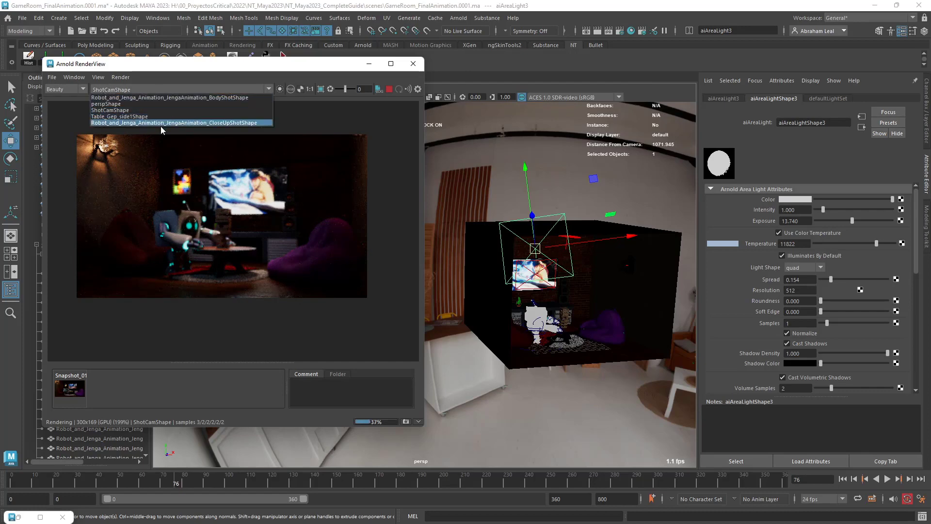
left_click(153, 98)
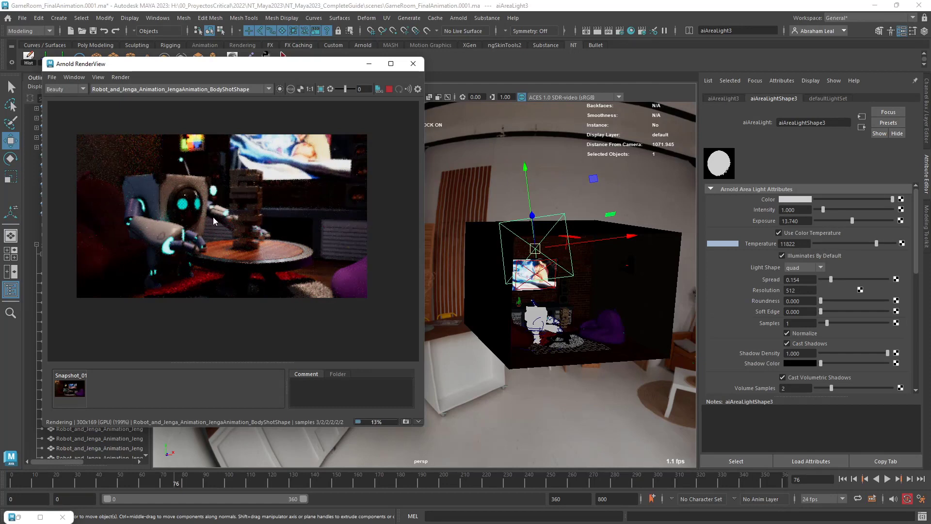
scroll(171, 234, "up", 8)
scroll(176, 231, "down", 8)
scroll(182, 225, "up", 4)
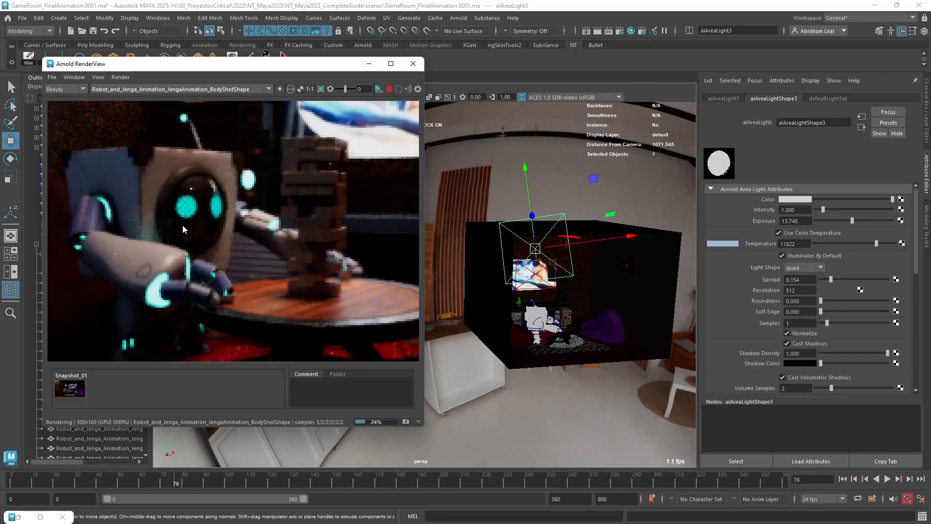
scroll(182, 225, "down", 6)
scroll(182, 225, "up", 1)
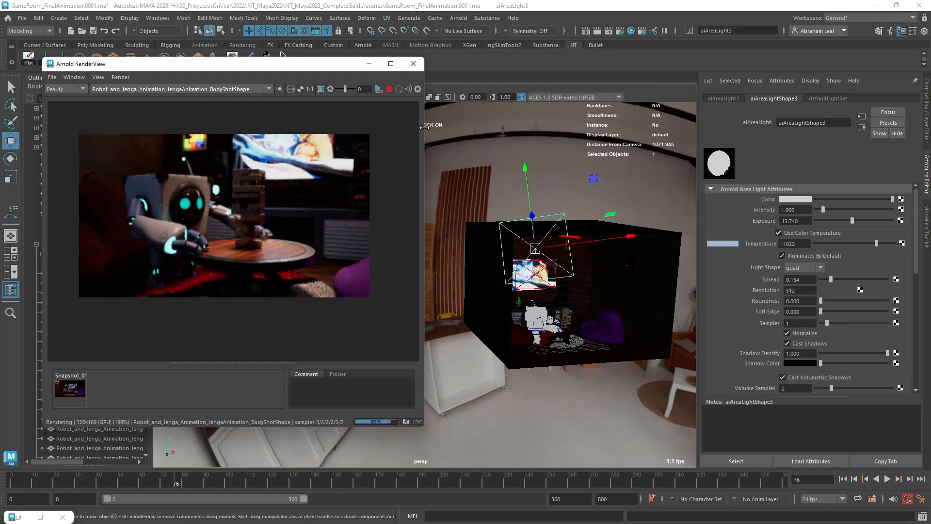
Set the render image size to the HD_720 preset and switch the render camera to the Jenga animation's CloseUpShotShape.
left_click_drag(422, 127, 477, 133)
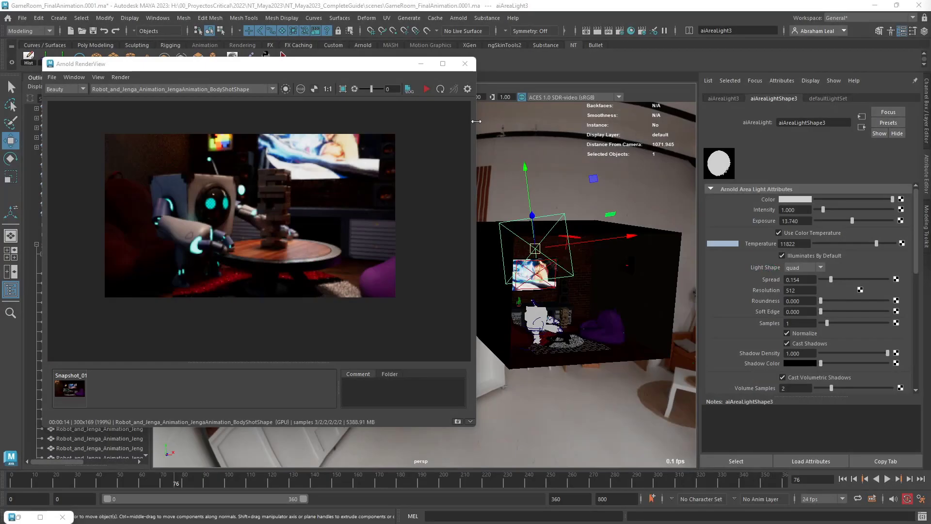
left_click(620, 31)
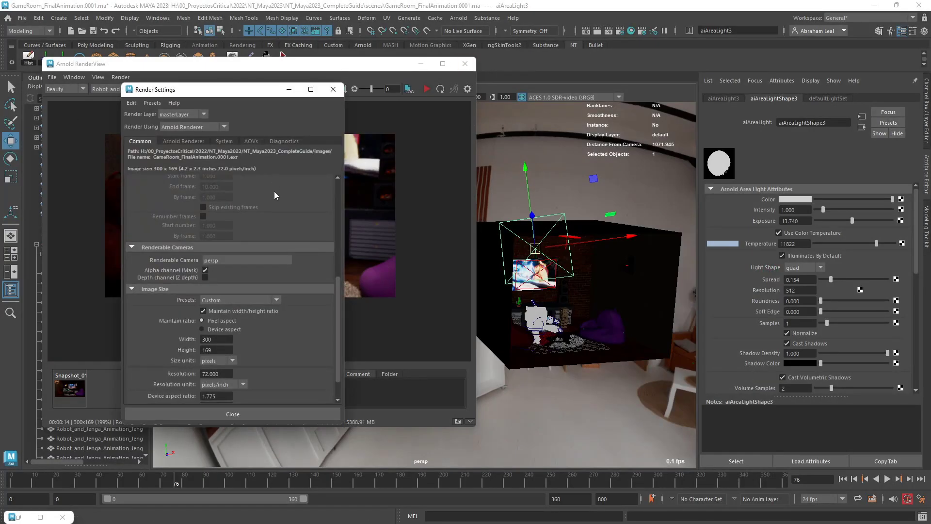
left_click(231, 298)
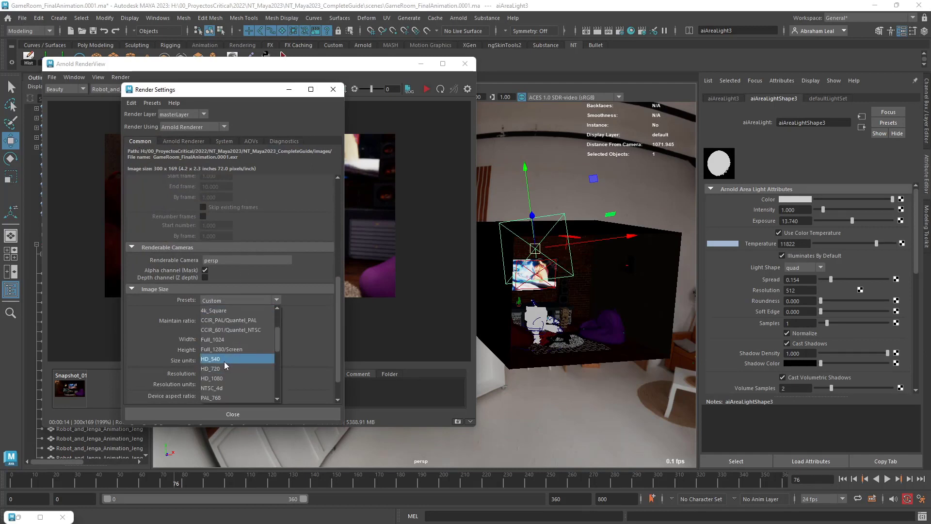
left_click(218, 368)
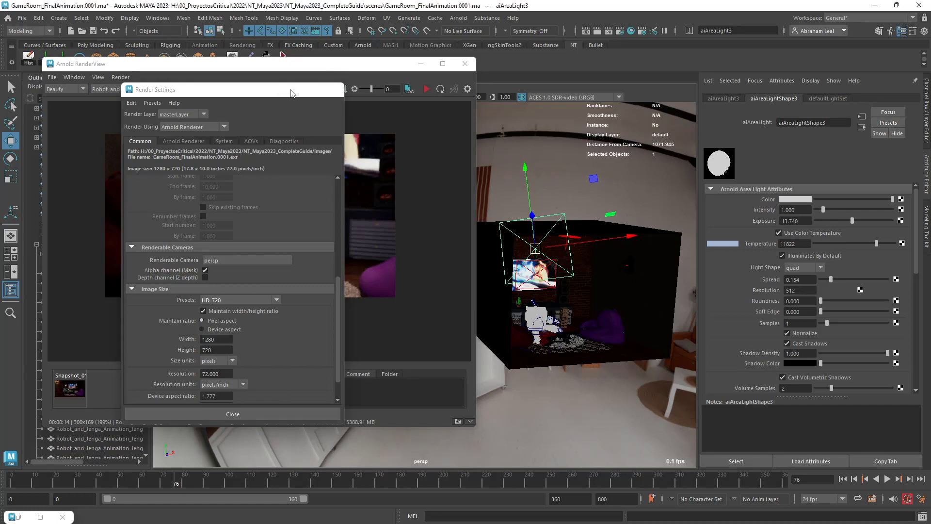
left_click(289, 89)
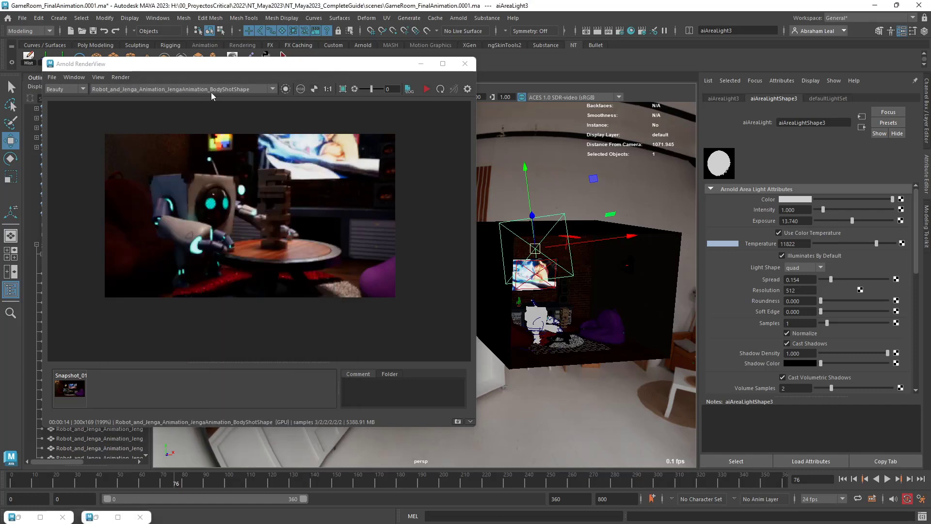
left_click(173, 89)
left_click(189, 123)
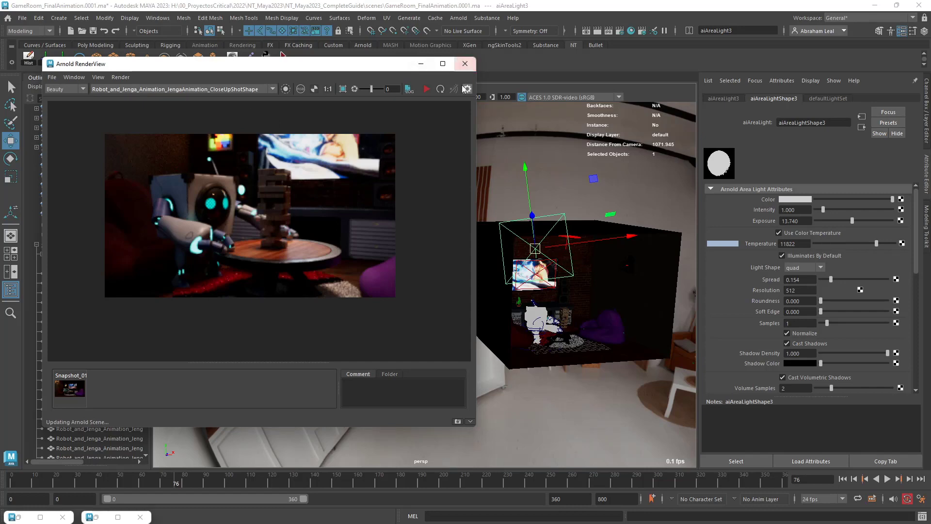
Render the close-up shot, inspect the robot and Jenga tower in the image, and stop the render.
left_click(427, 90)
scroll(393, 199, "down", 4)
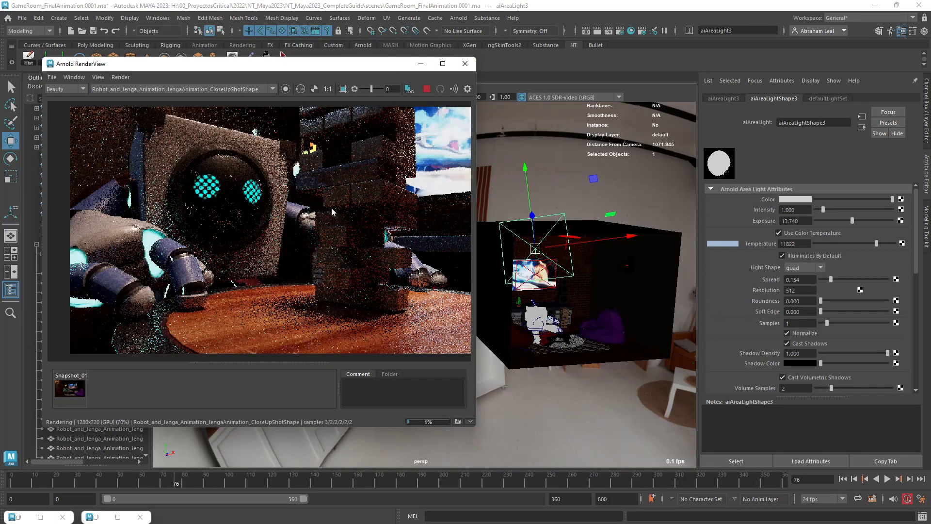
scroll(338, 208, "up", 1)
scroll(332, 242, "up", 1)
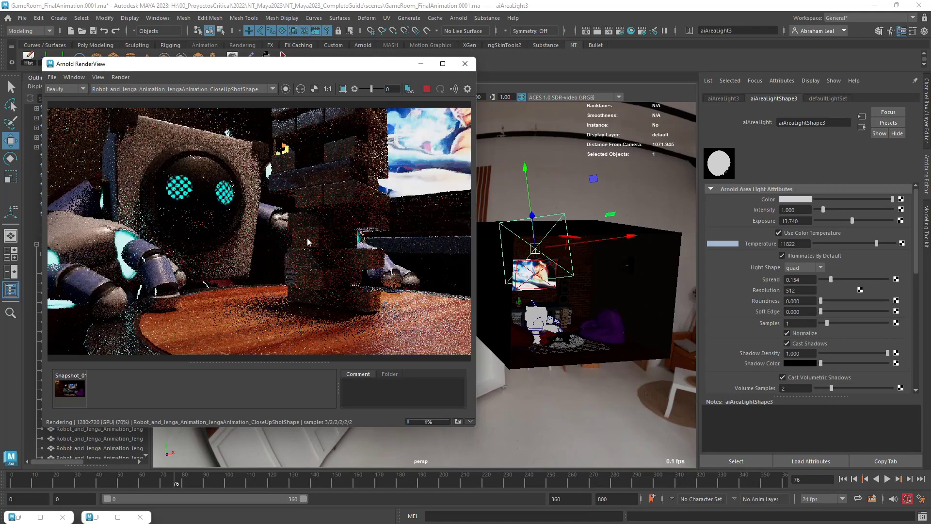
scroll(356, 235, "down", 1)
middle_click_drag(390, 246, 369, 252)
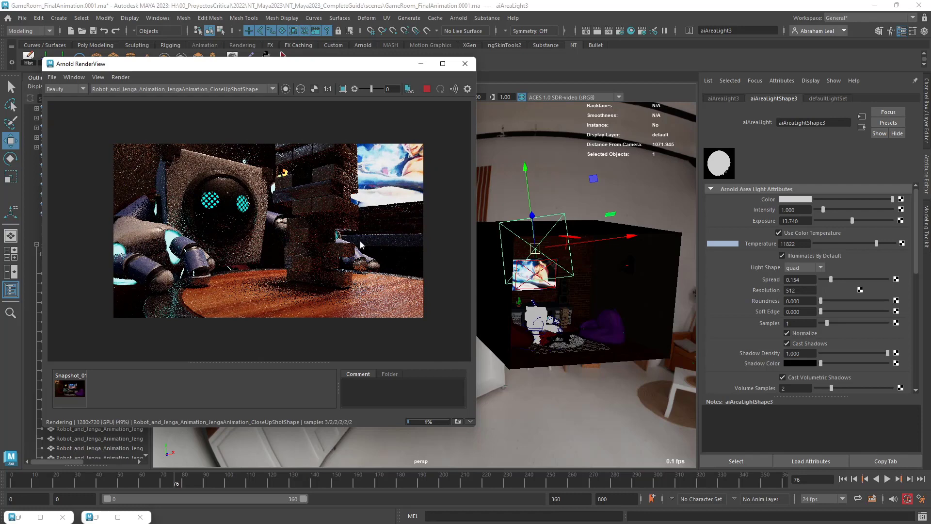
left_click(428, 89)
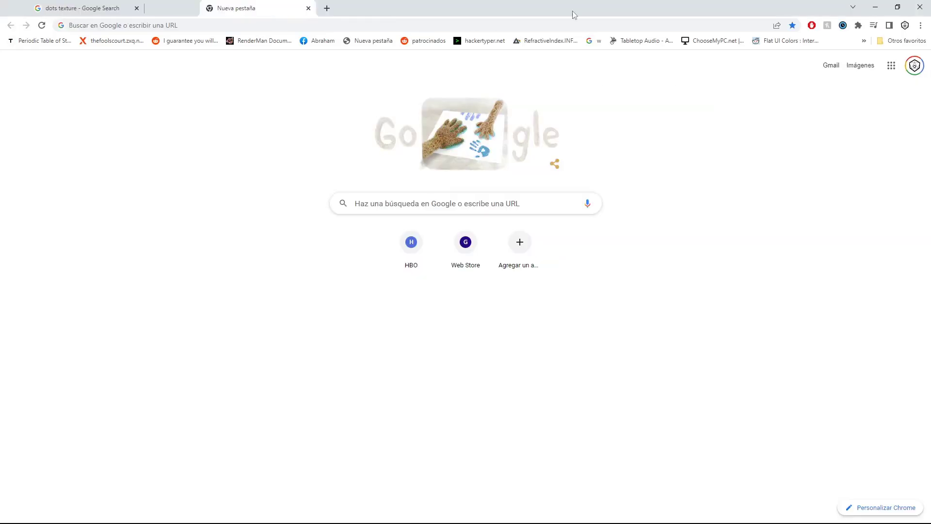
In Chrome, search Google Images for "depth of field", view the deep versus shallow dog photo comparison, and return to Maya.
left_click(577, 22)
type("depth ")
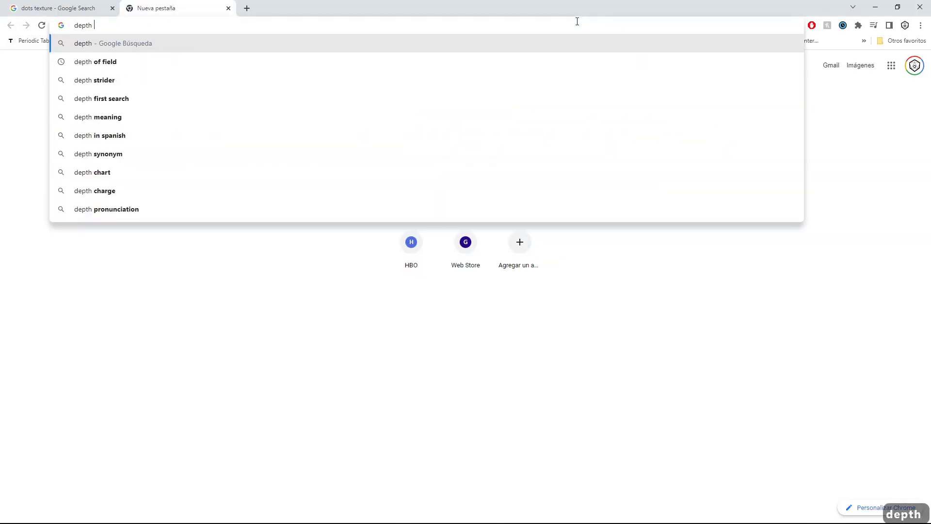
type("of field")
key("Return")
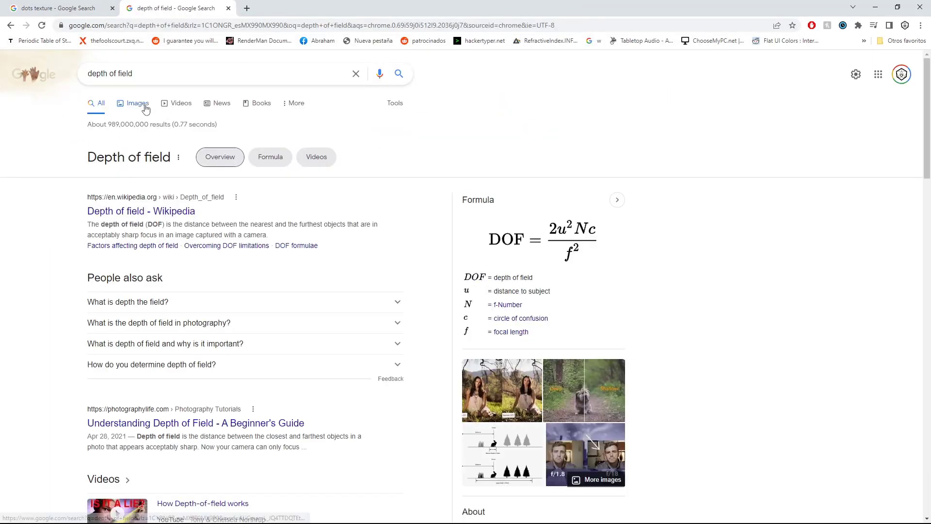
left_click(138, 103)
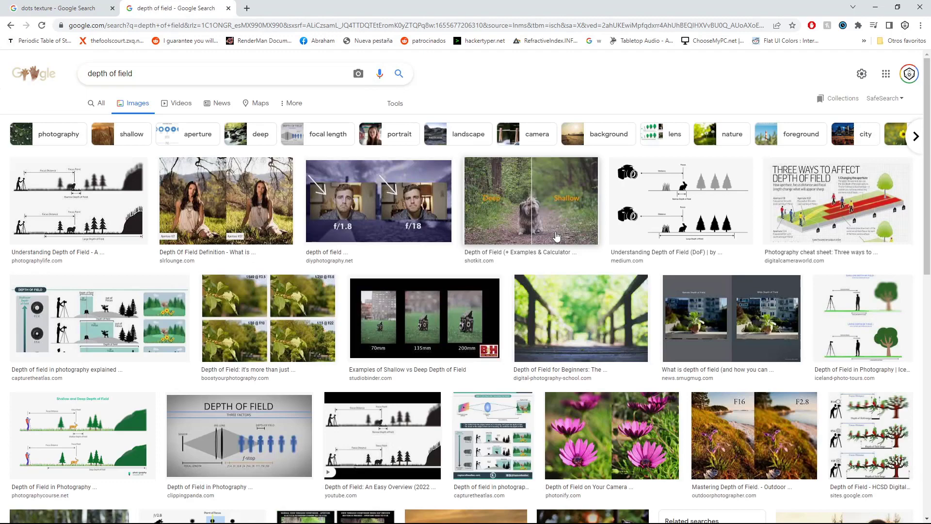
left_click(559, 216)
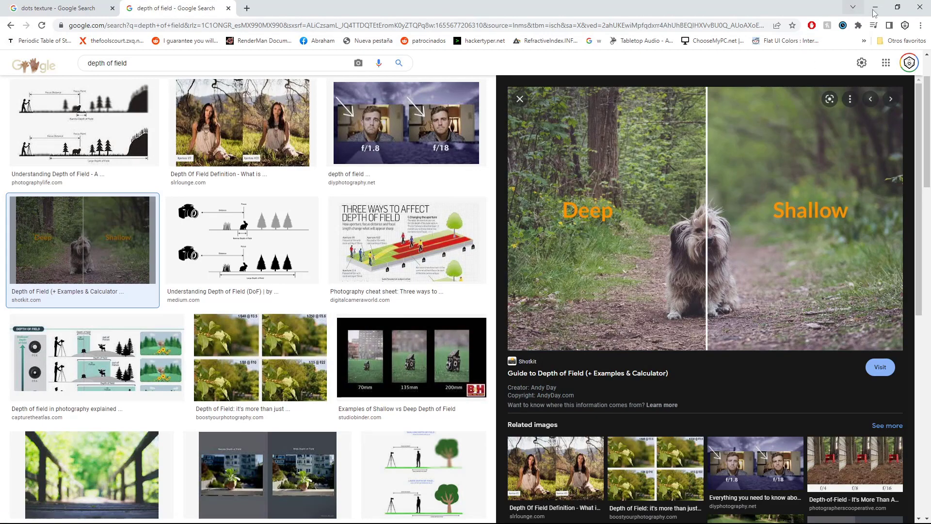
left_click(875, 13)
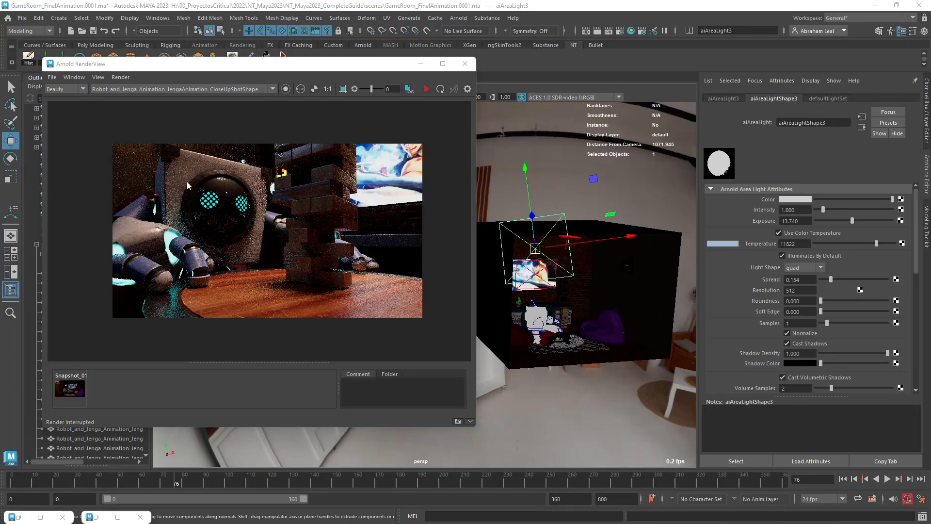
Select the Jenga animation's CloseUpShot camera and enable depth of field in its Arnold attributes.
left_click_drag(197, 64, 323, 82)
left_click(93, 227)
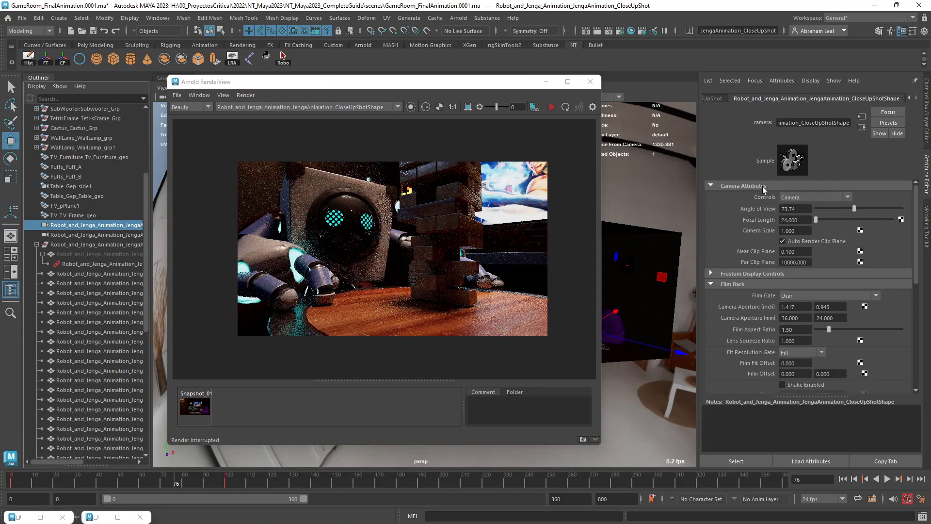
scroll(776, 262, "down", 8)
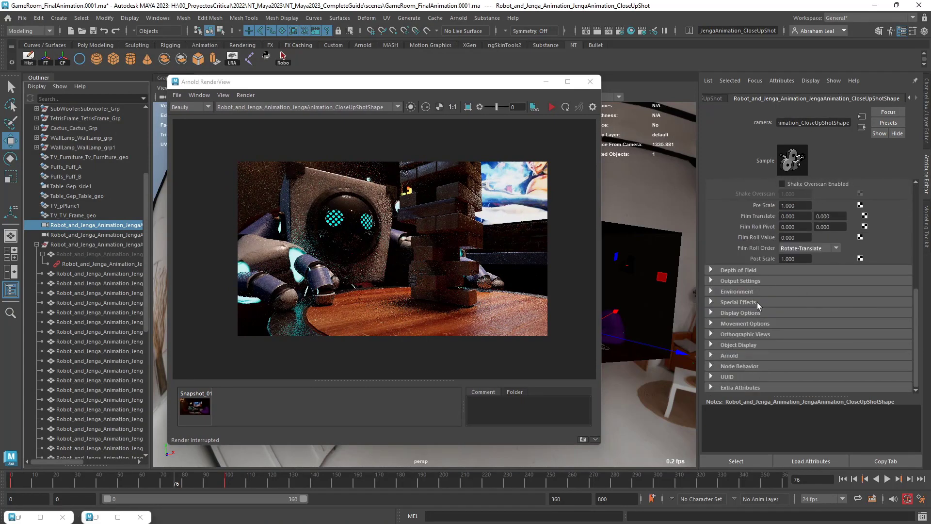
left_click(712, 355)
scroll(713, 358, "down", 6)
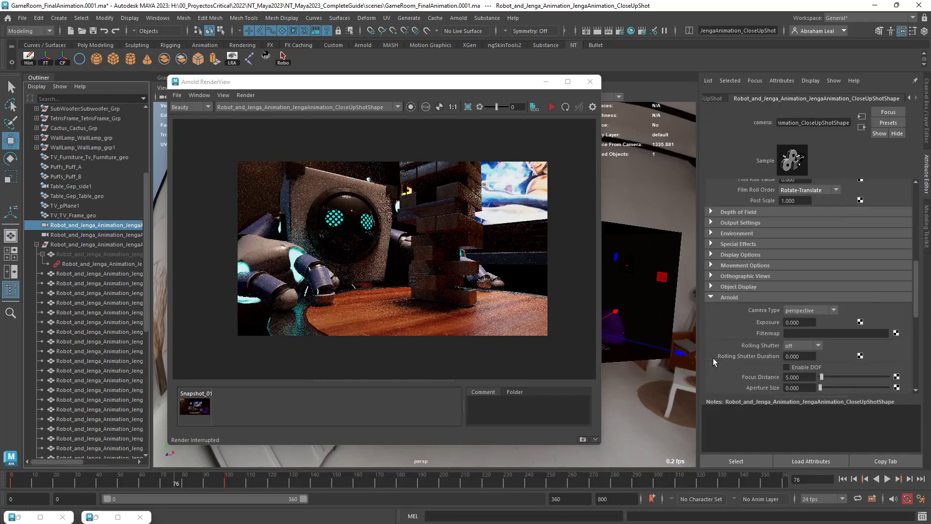
left_click(787, 251)
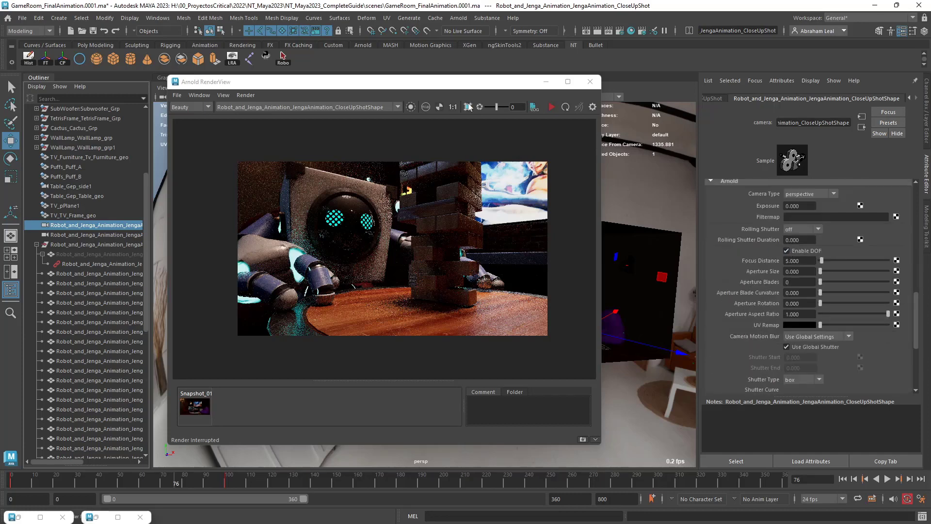
Look through the CloseUpShot camera in the viewport and check the robot geometry's distance from the camera.
left_click_drag(460, 86, 293, 145)
left_click(290, 87)
left_click(320, 129)
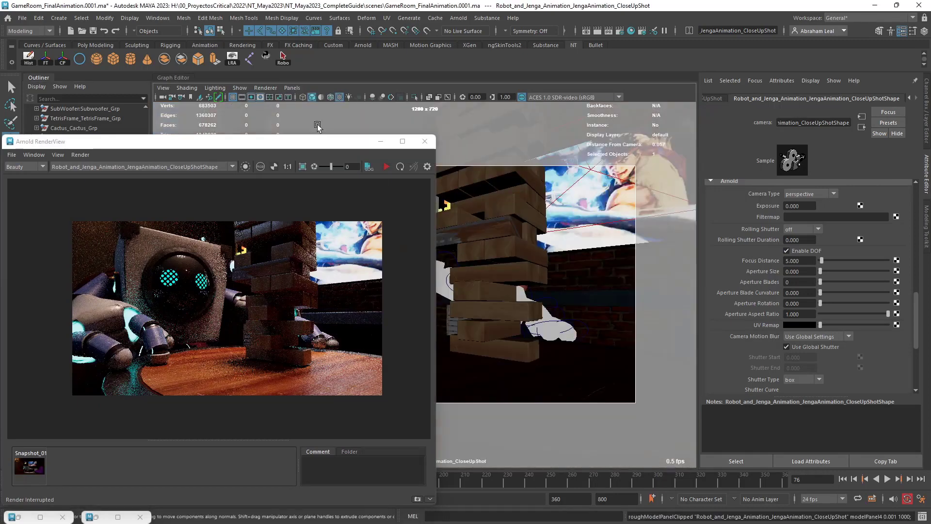
left_click_drag(342, 149, 305, 276)
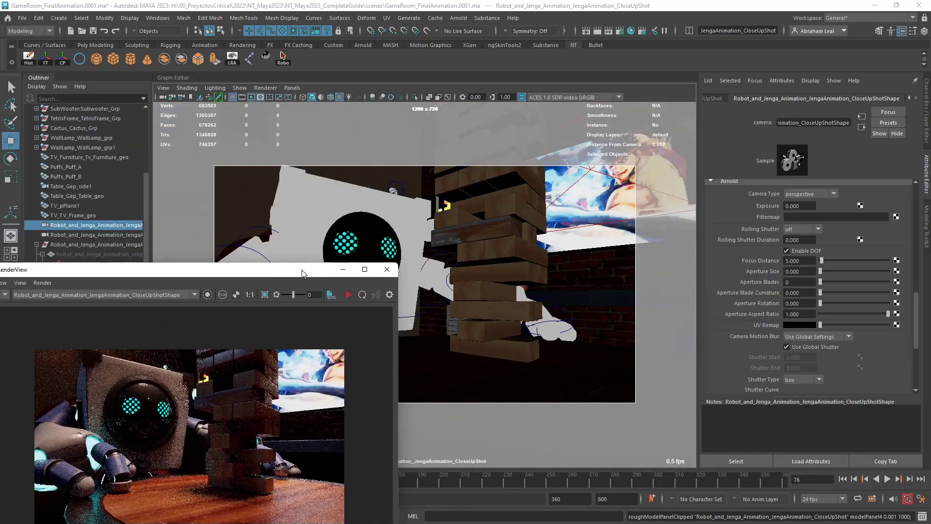
left_click(364, 243)
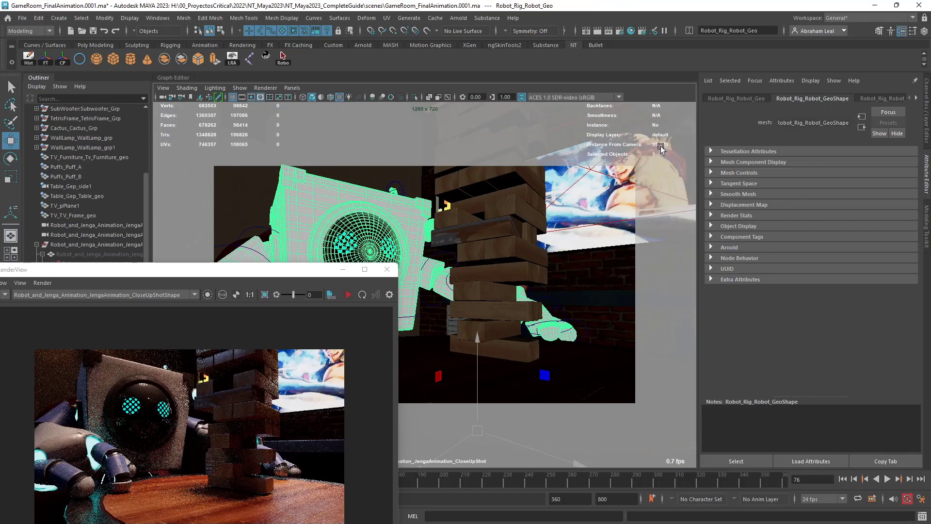
left_click_drag(258, 270, 391, 95)
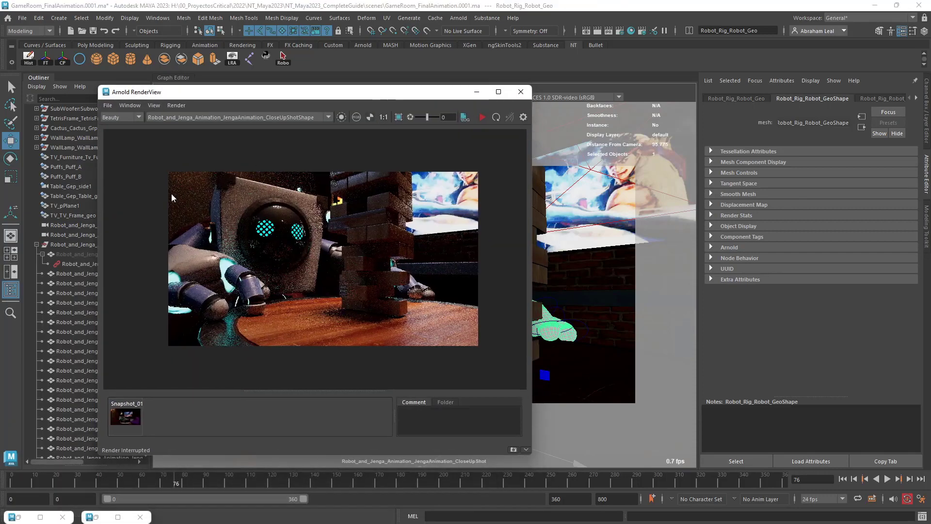
Set the CloseUpShot camera's Arnold focus distance to 95 and aperture size to 1.
left_click(69, 225)
left_click(798, 261)
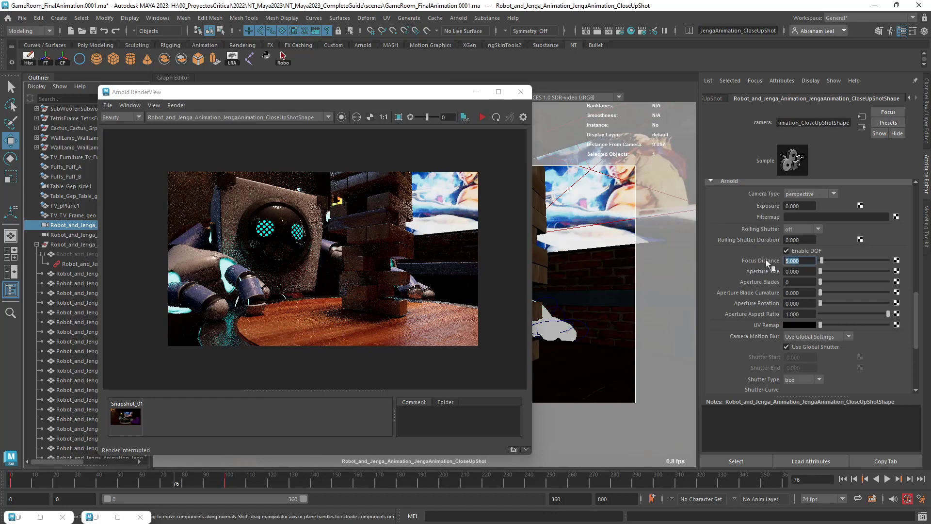
type("95")
key("Return")
key("Tab")
type("1")
key("Return")
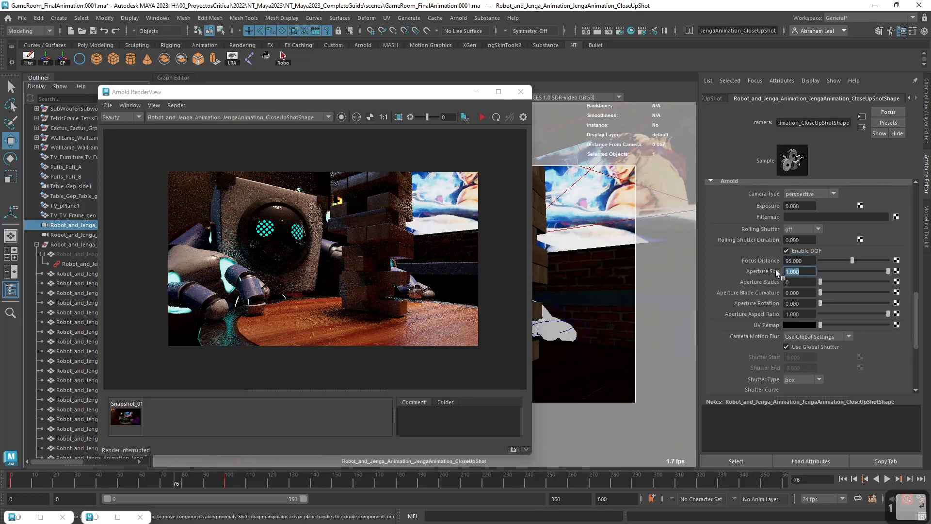
Render the close-up and examine the depth-of-field blur on the robot's face and hands, the Jenga tower and the TV.
left_click(482, 117)
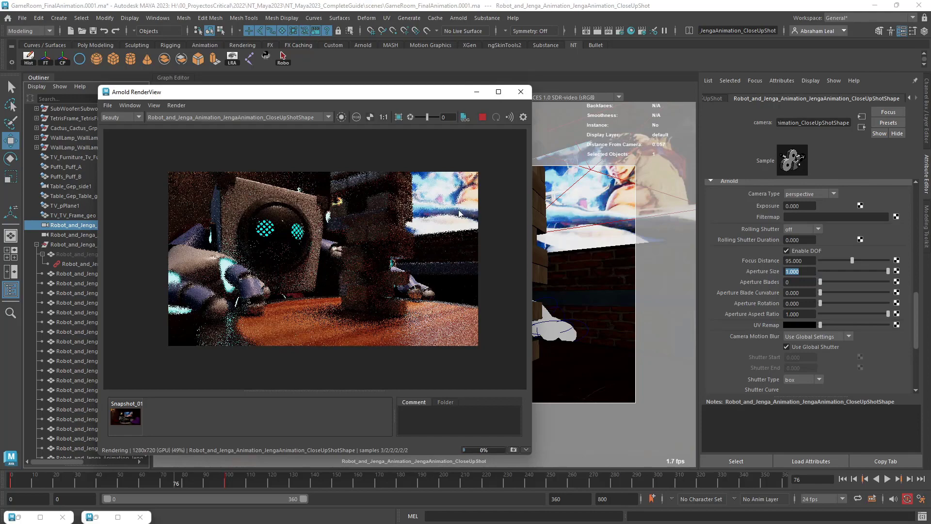
scroll(454, 206, "up", 5)
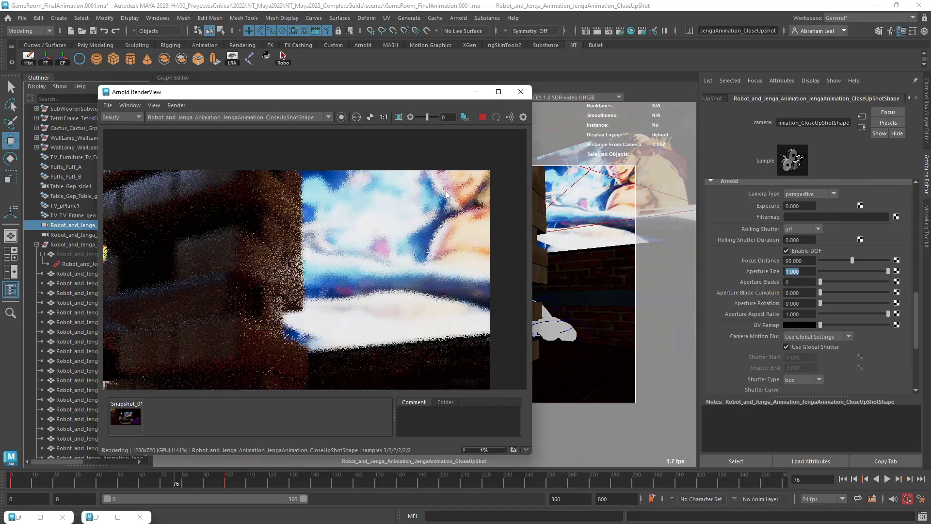
scroll(446, 195, "down", 5)
scroll(351, 223, "up", 2)
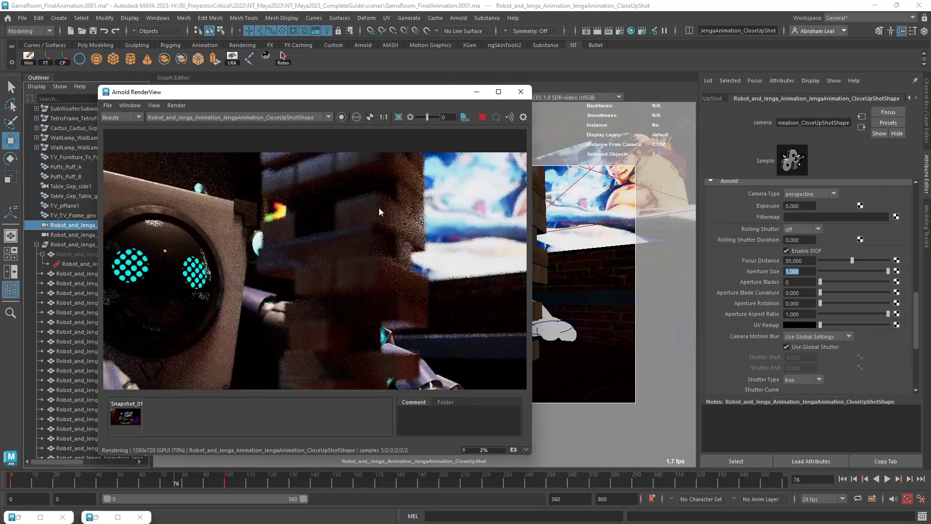
scroll(397, 200, "down", 2)
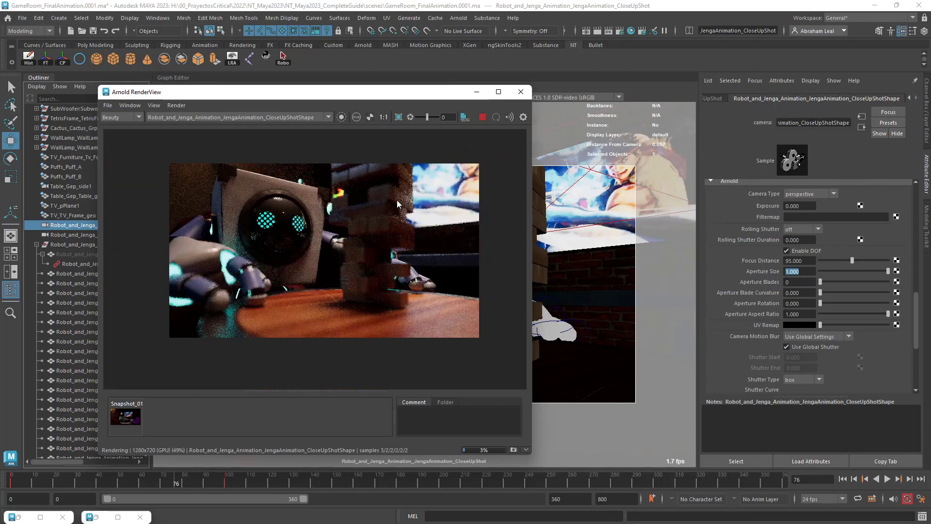
scroll(382, 272, "up", 3)
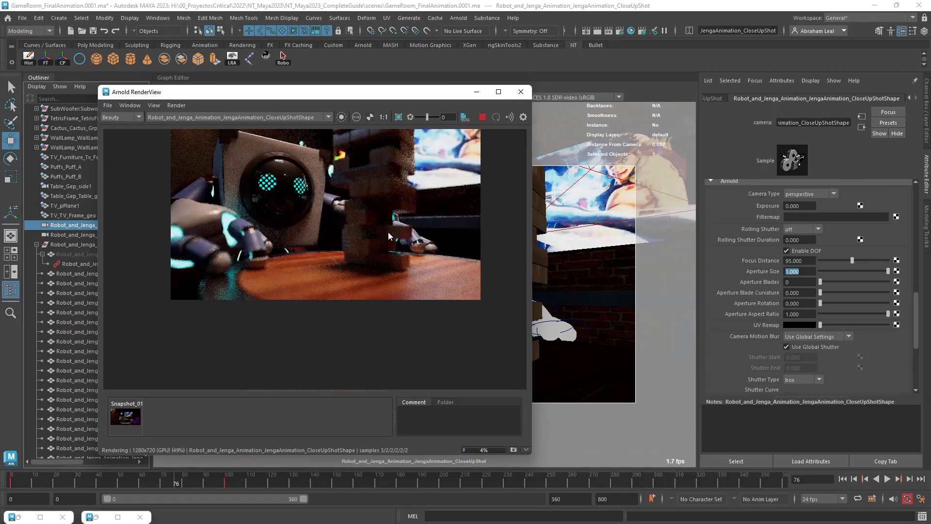
scroll(388, 231, "up", 2)
scroll(388, 232, "down", 2)
scroll(387, 219, "up", 2)
scroll(386, 220, "down", 1)
middle_click_drag(386, 219, 388, 270)
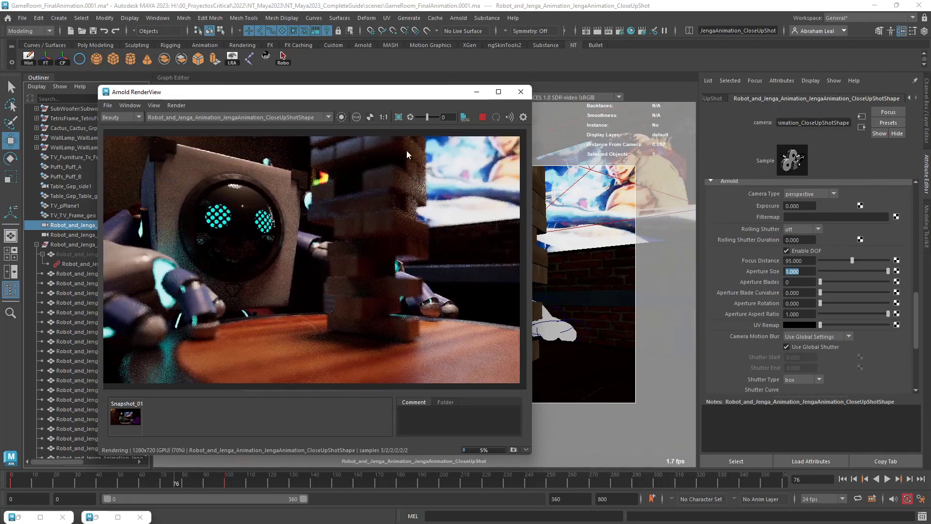
scroll(402, 220, "down", 1)
scroll(399, 227, "up", 2)
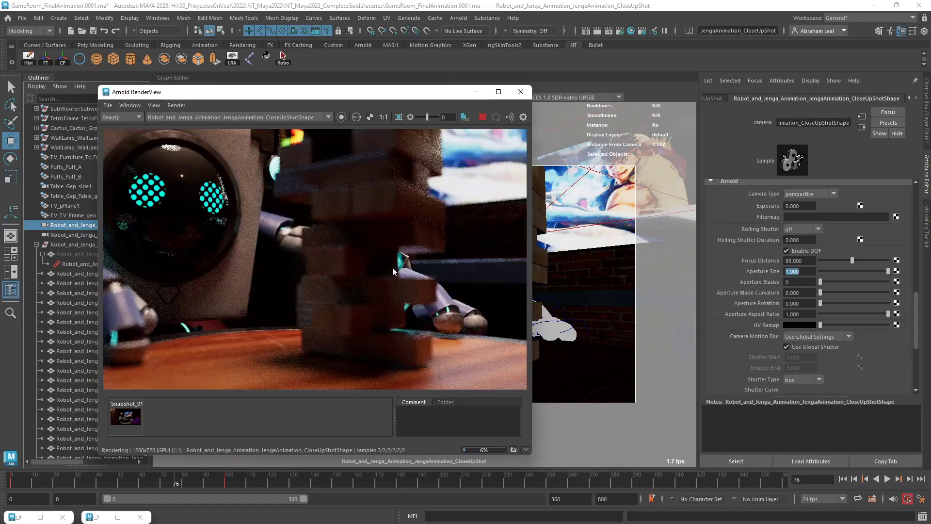
middle_click_drag(399, 228, 432, 283)
scroll(433, 283, "down", 1)
scroll(267, 269, "up", 1)
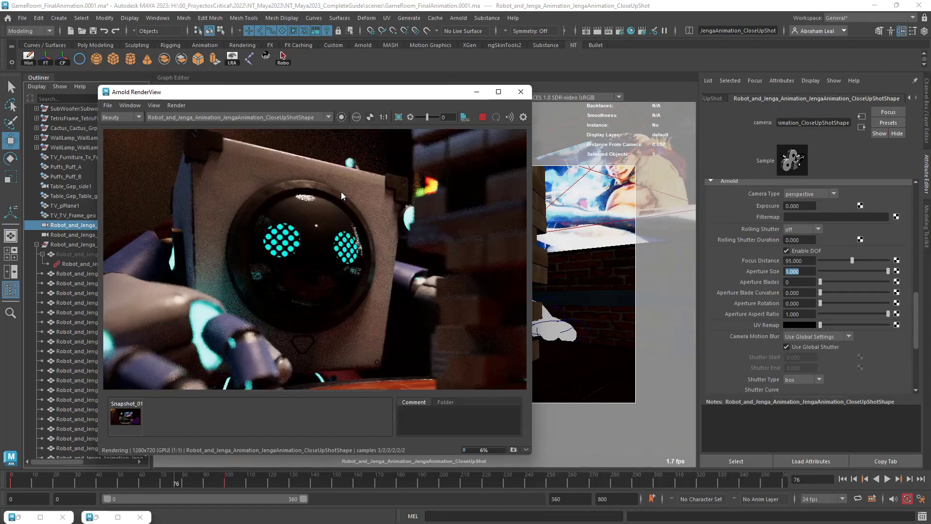
scroll(439, 251, "down", 1)
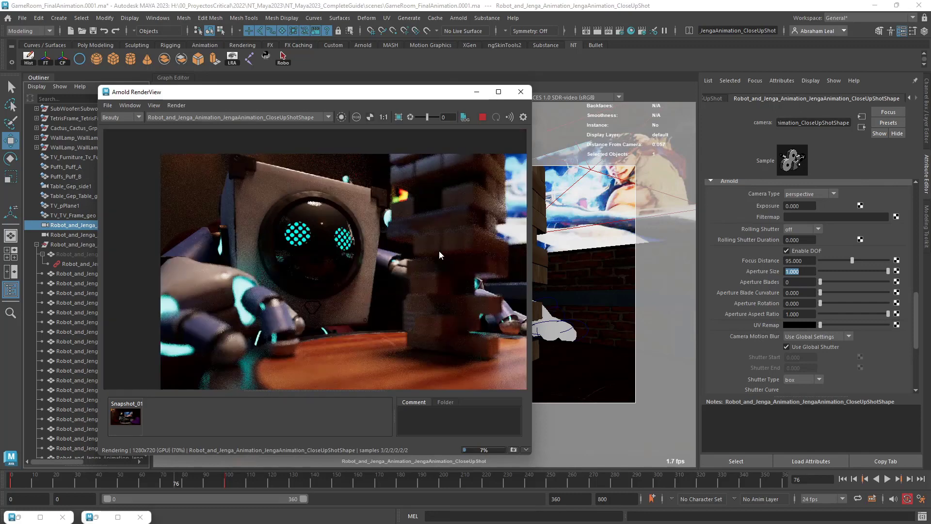
middle_click_drag(439, 251, 378, 282)
scroll(412, 277, "down", 1)
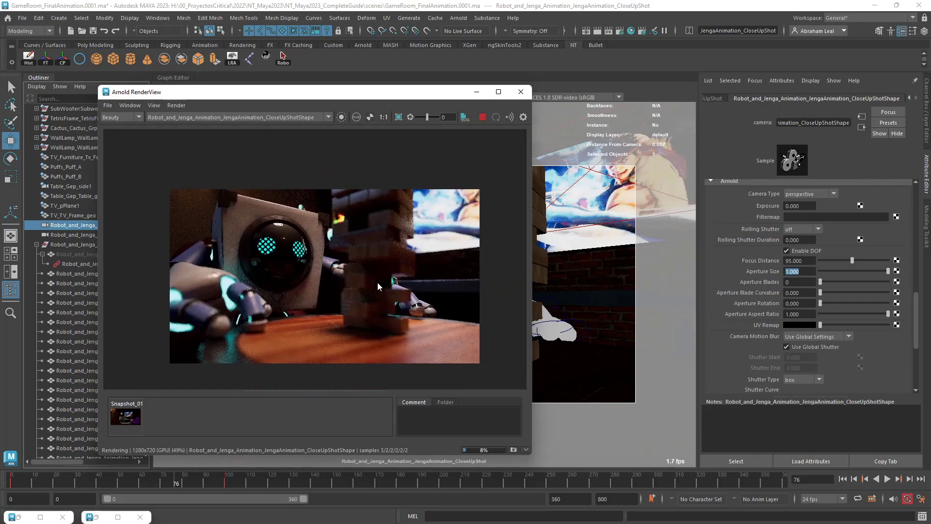
scroll(377, 281, "up", 1)
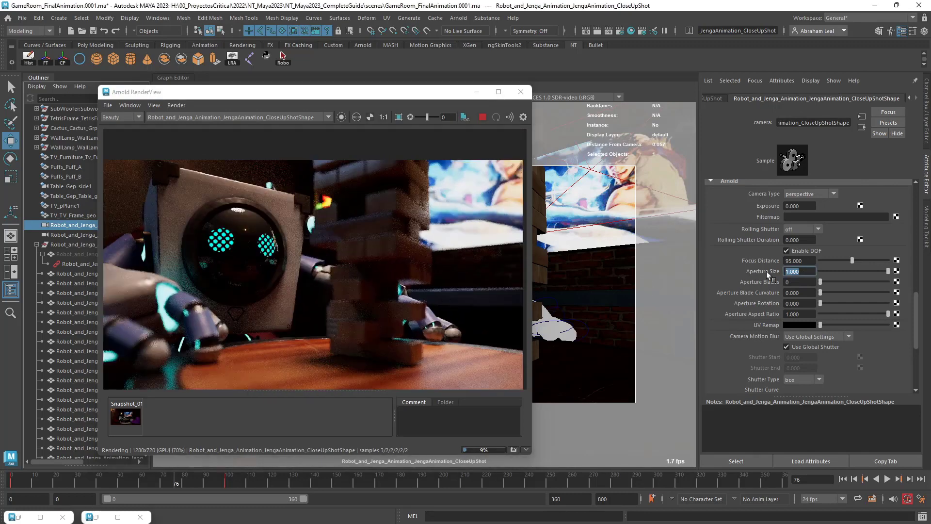
Try an aperture size of 5 on the CloseUpShot camera, check the blur in the render and stop it.
type("5")
key("Return")
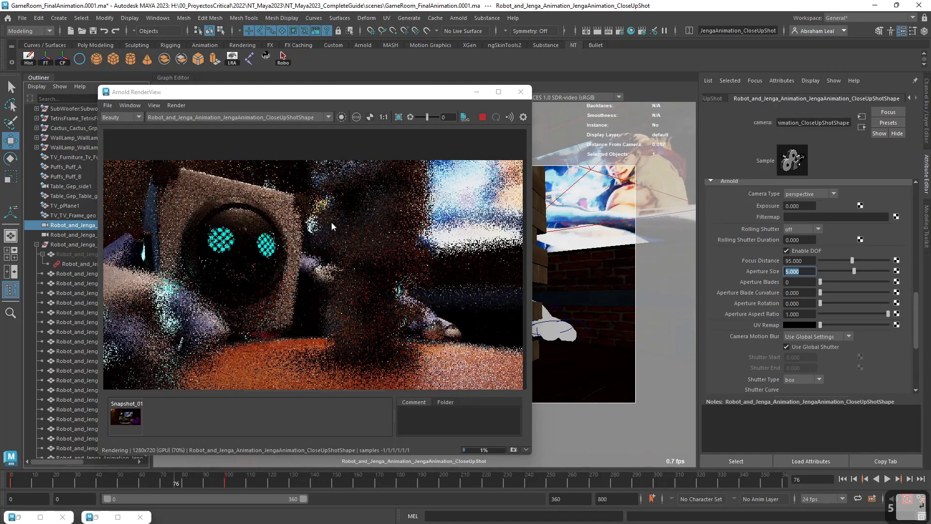
scroll(425, 251, "down", 1)
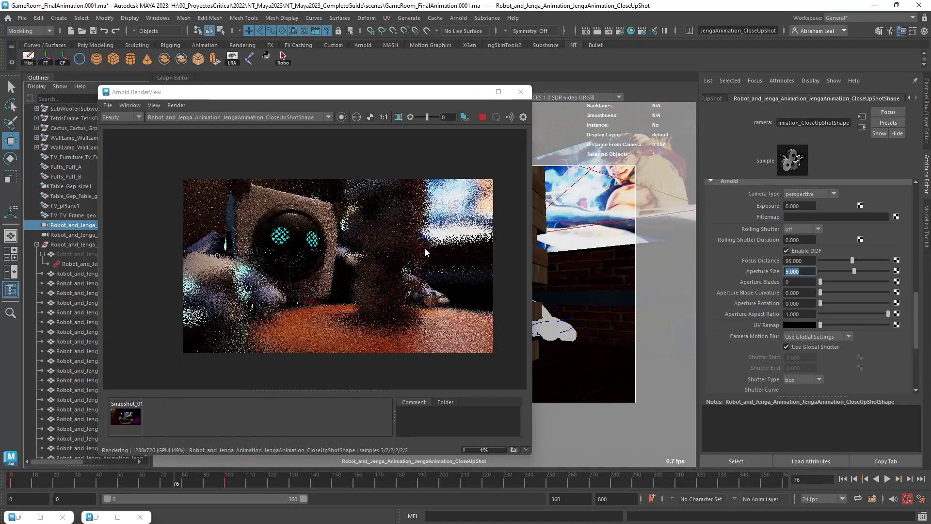
left_click(482, 117)
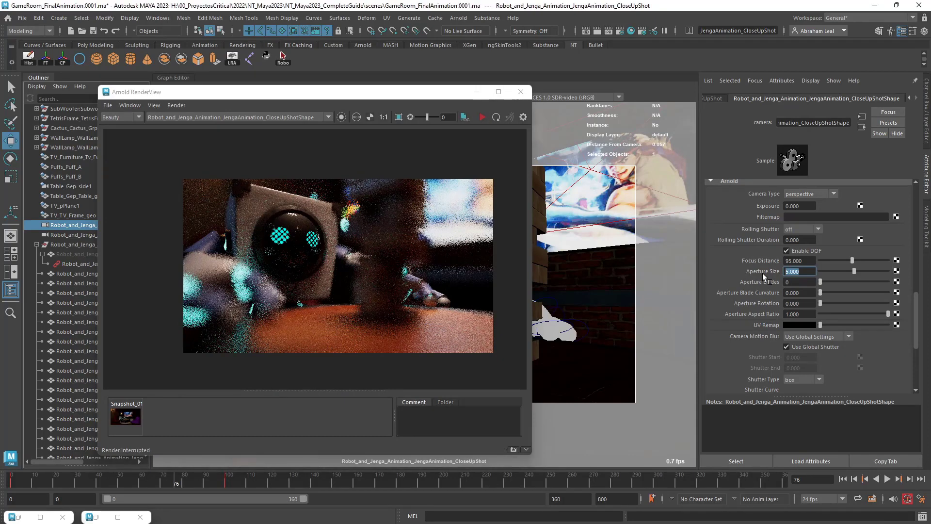
Set the CloseUpShot camera's aperture size to 2, restart the render and check the blur.
type("2")
key("Return")
left_click(483, 118)
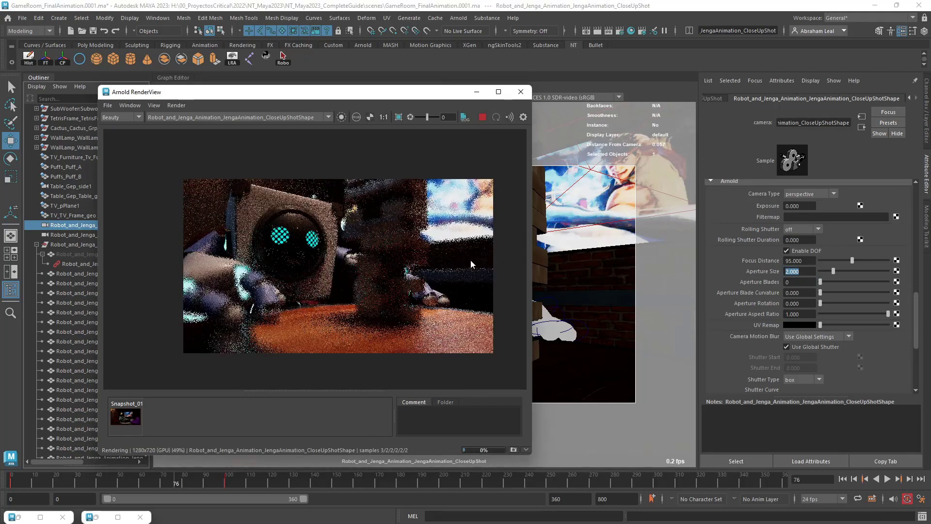
scroll(435, 205, "up", 3)
scroll(408, 219, "down", 3)
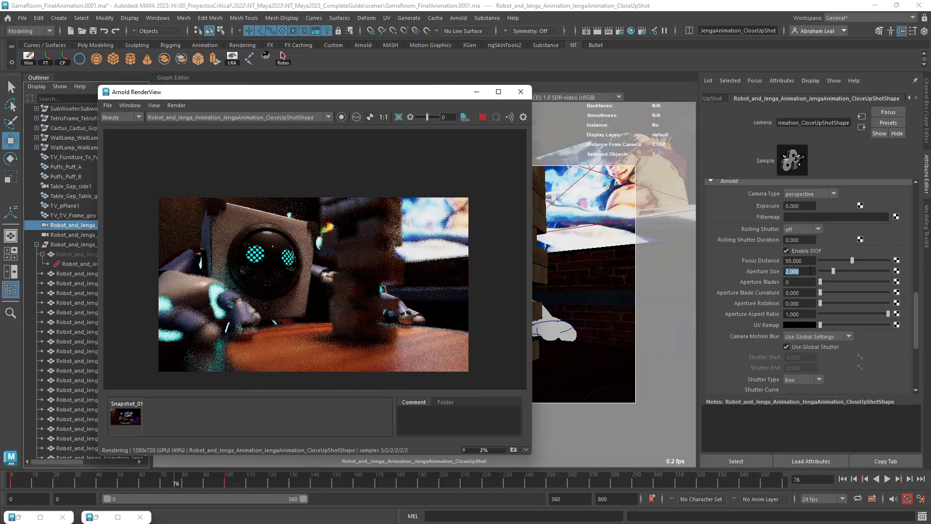
Set the CloseUpShot camera's aperture size to 1 and check the blur on the robot and Jenga tower in the render.
left_click_drag(805, 271, 758, 270)
type("1")
key("Return")
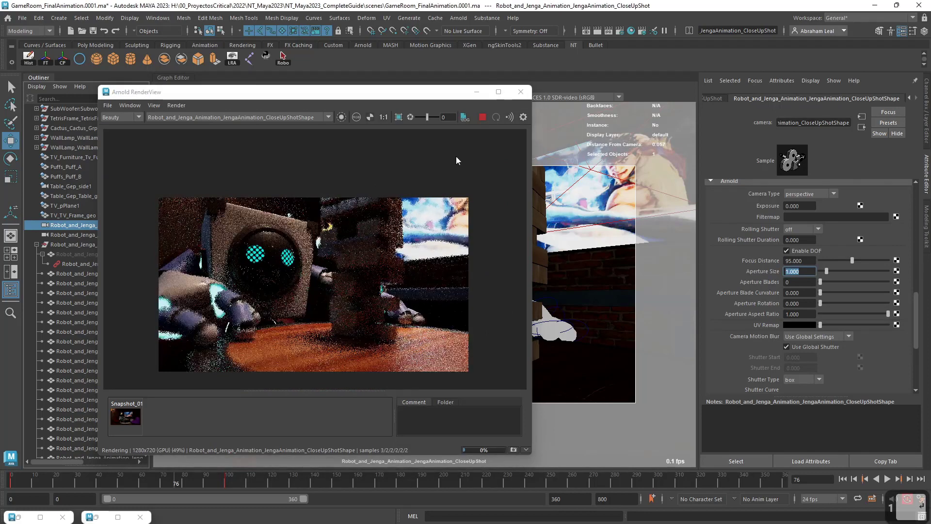
scroll(326, 312, "up", 1)
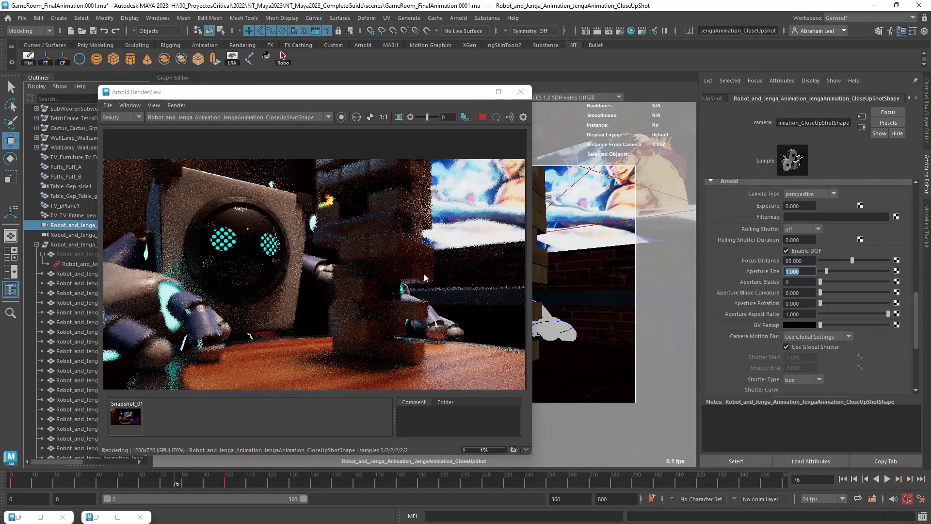
At frame 32, set the CloseUpShot camera's focus distance to 50 and keyframe it.
left_click_drag(123, 481, 11, 485)
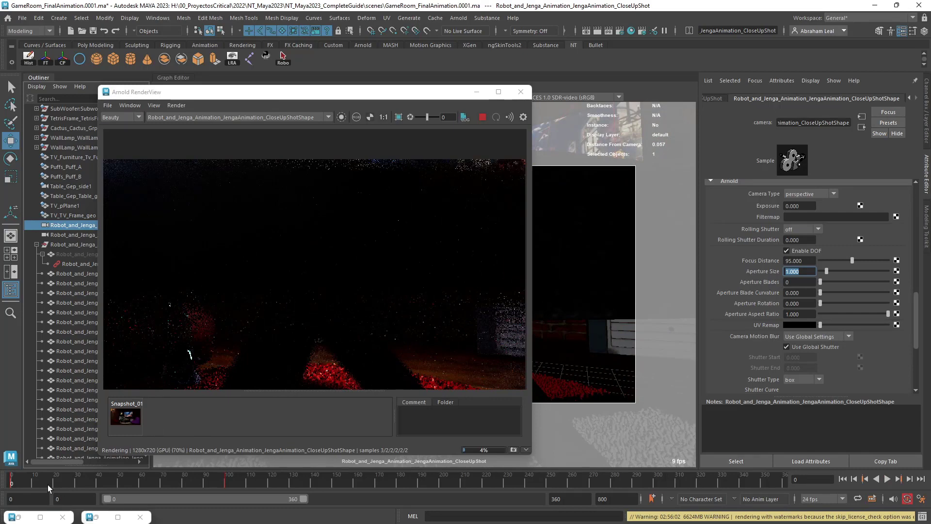
left_click_drag(48, 485, 55, 484)
left_click(78, 484)
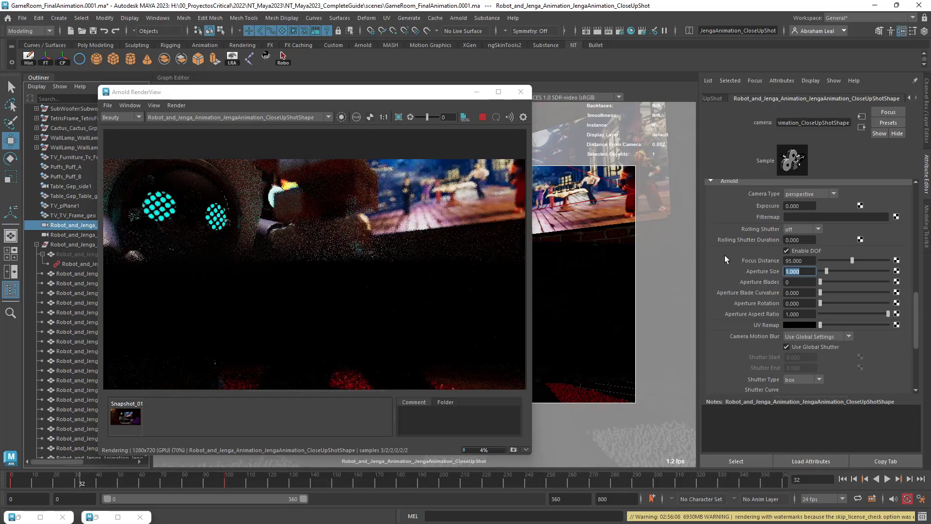
left_click_drag(808, 260, 782, 260)
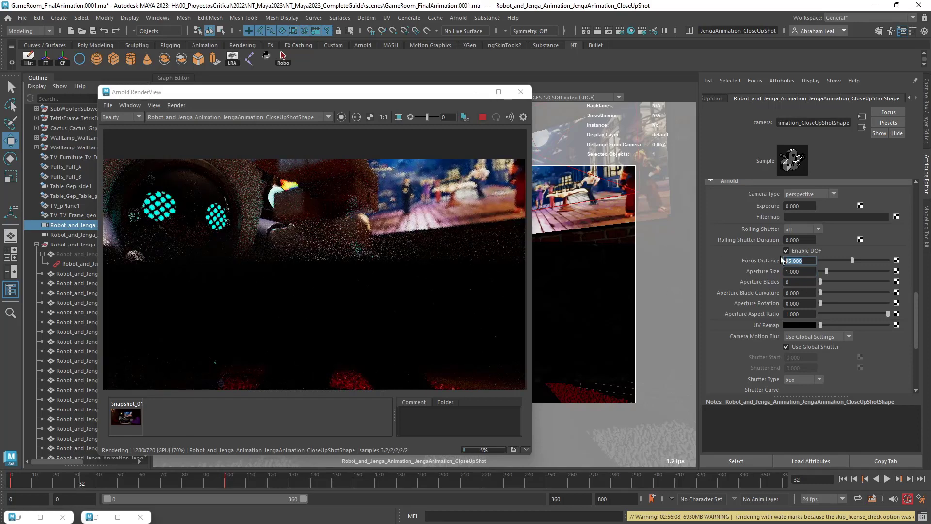
type("50")
key("Return")
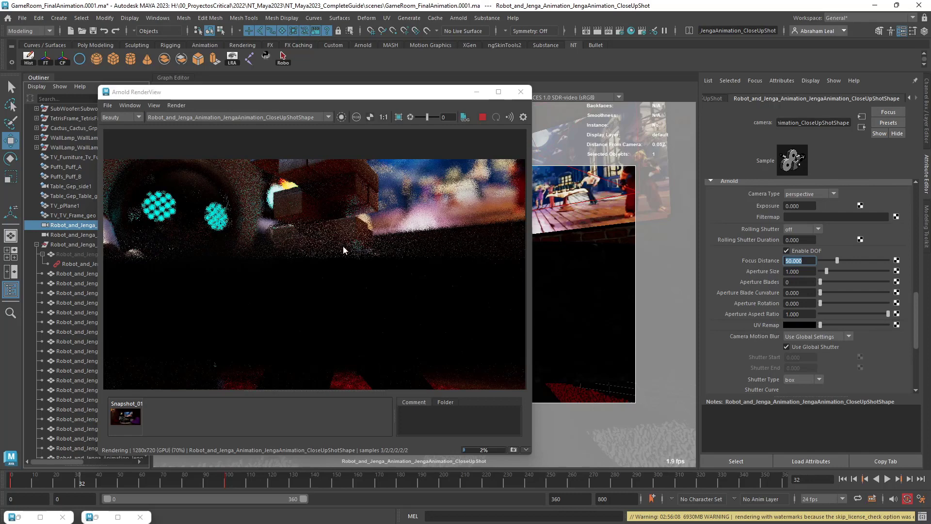
right_click(757, 260)
left_click(783, 276)
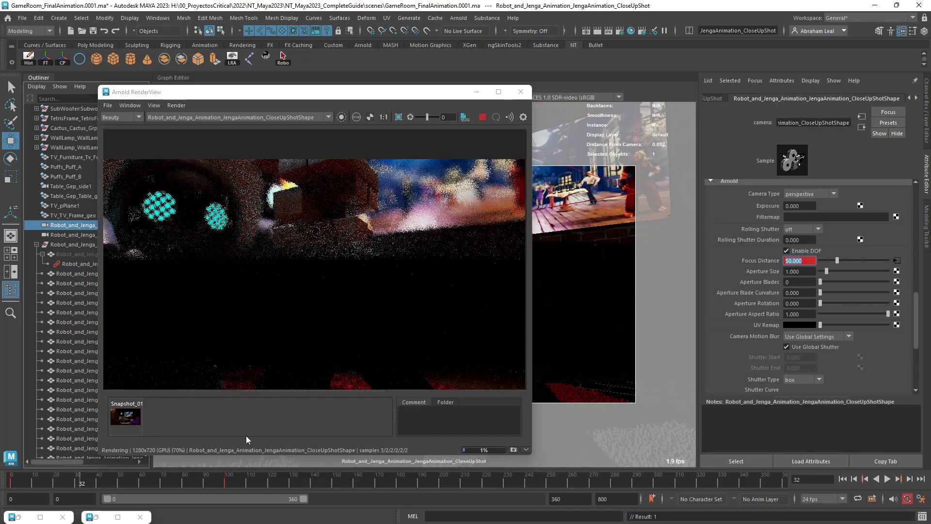
Check the shot at frame 80, then keyframe the focus distance of 50 at frame 70.
left_click(183, 482)
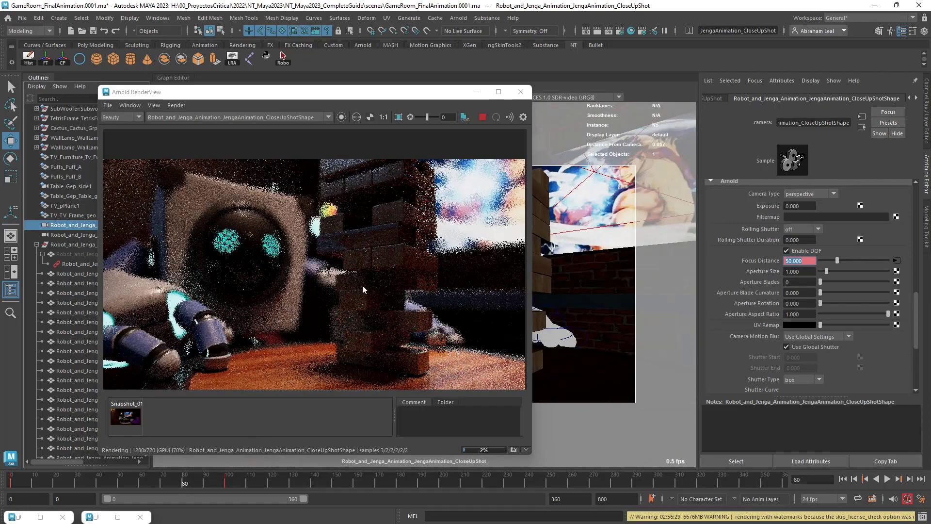
left_click(163, 481)
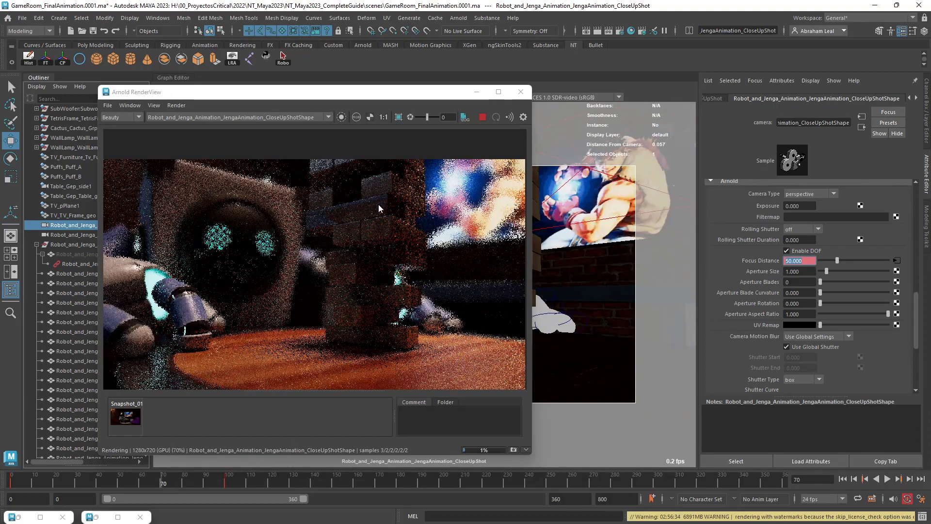
right_click(755, 260)
left_click(681, 275)
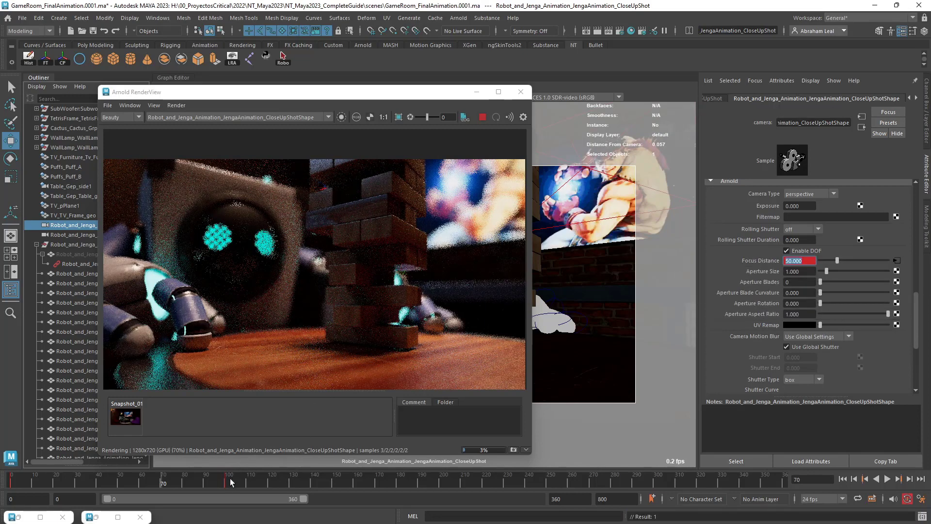
At frame 80, set the CloseUpShot camera's focus distance to 95 and keyframe it.
left_click(184, 482)
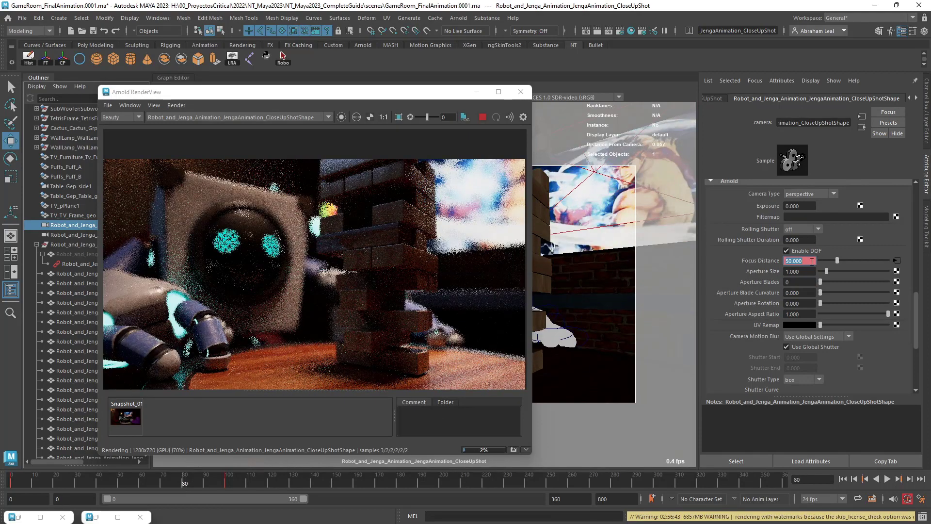
type("95")
key("Return")
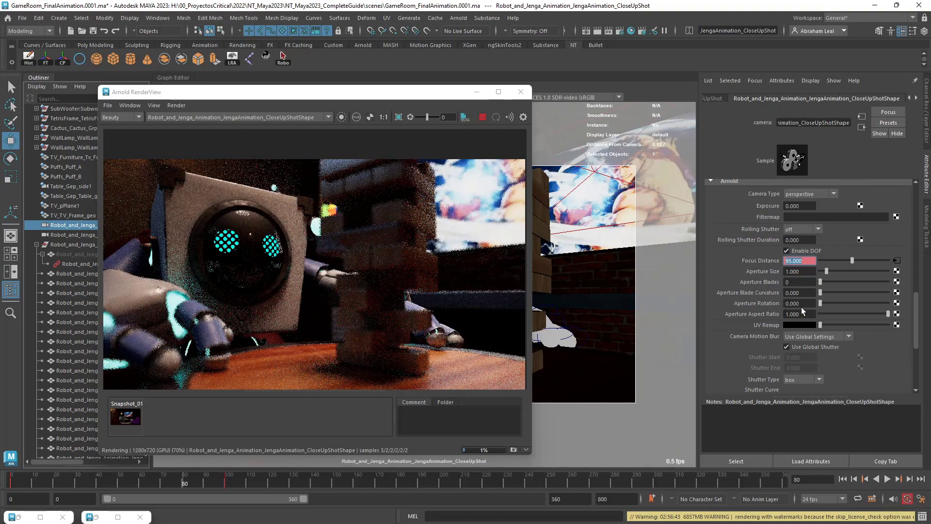
right_click(758, 261)
left_click(723, 278)
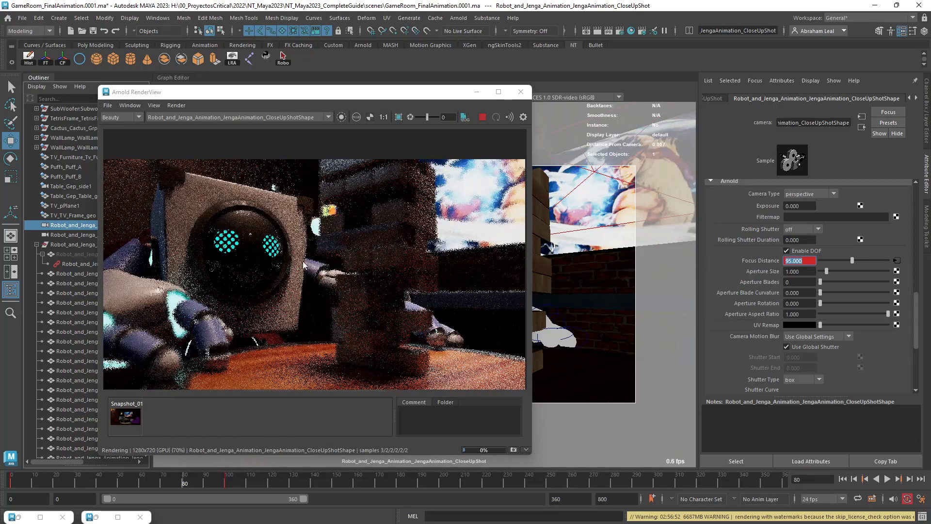
Check the animated focus shift in the render at frames 99, 41, 101 and 100.
left_click(225, 482)
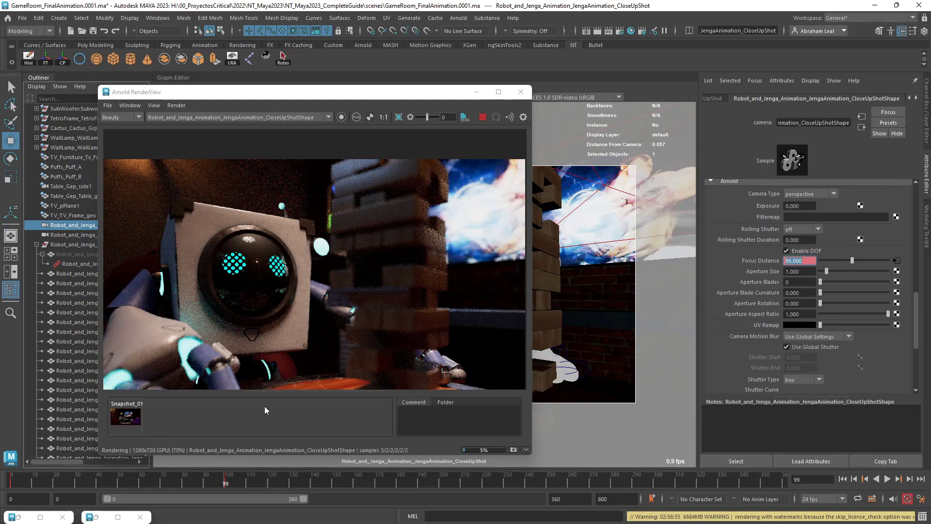
left_click(100, 482)
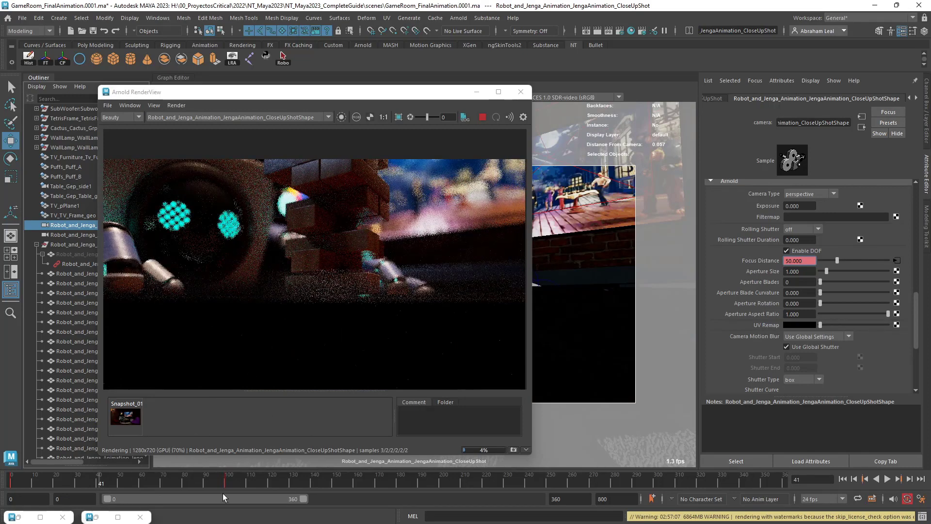
left_click(228, 482)
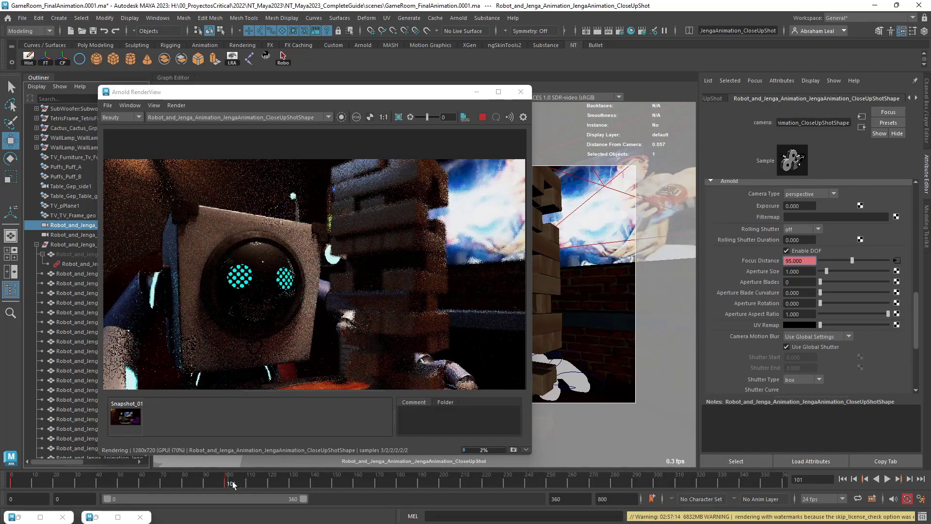
left_click(226, 482)
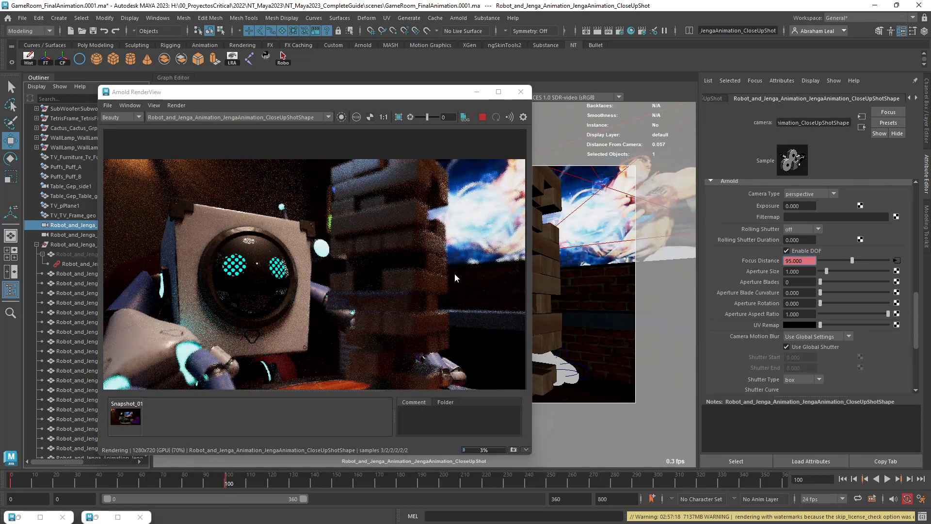
Stop the render and enable adaptive sampling in the Arnold render settings.
left_click(483, 118)
left_click(621, 30)
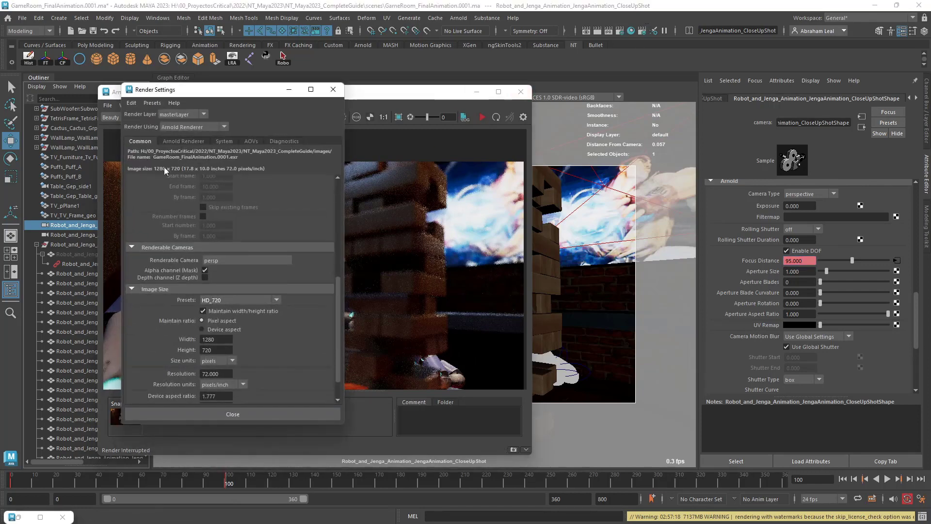
left_click(180, 142)
left_click(163, 268)
left_click(205, 279)
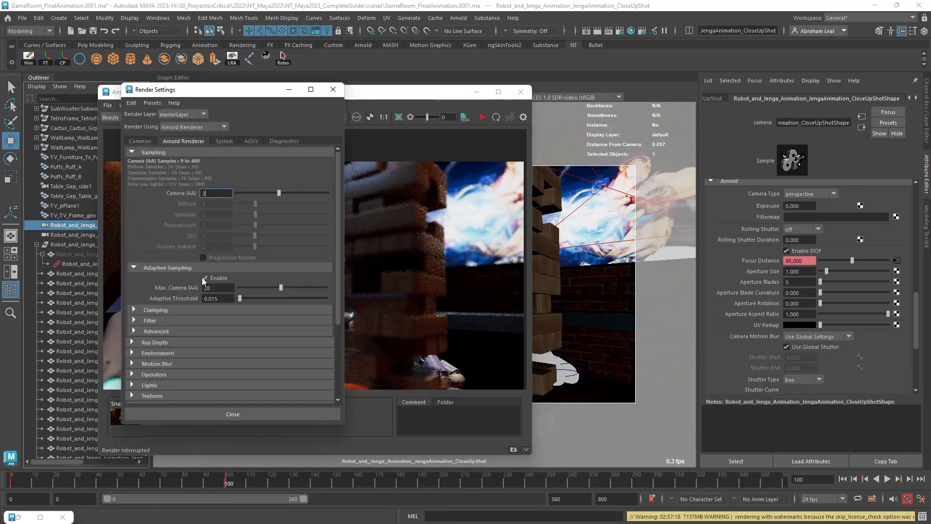
Restart the close-up render at frame 100 and examine the noise on the Jenga tower, TV and background wall.
left_click(401, 94)
left_click(483, 118)
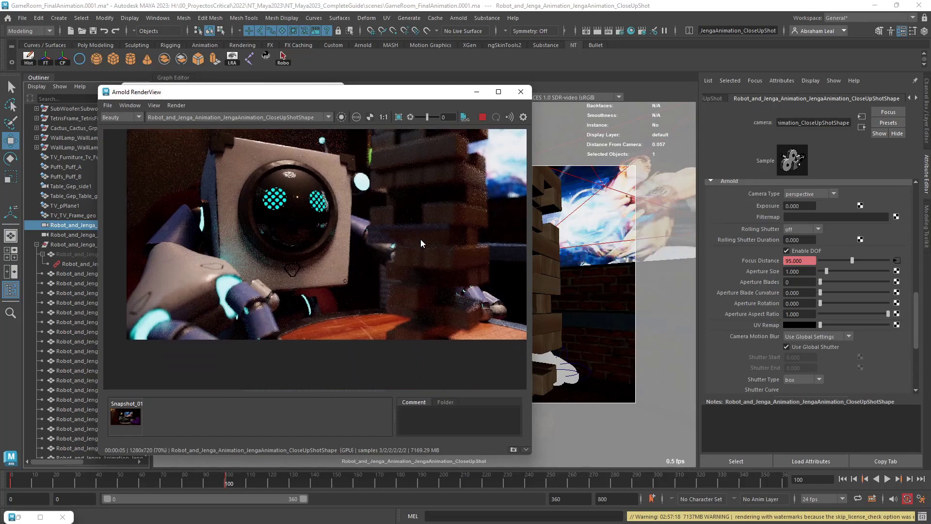
scroll(407, 231, "up", 8)
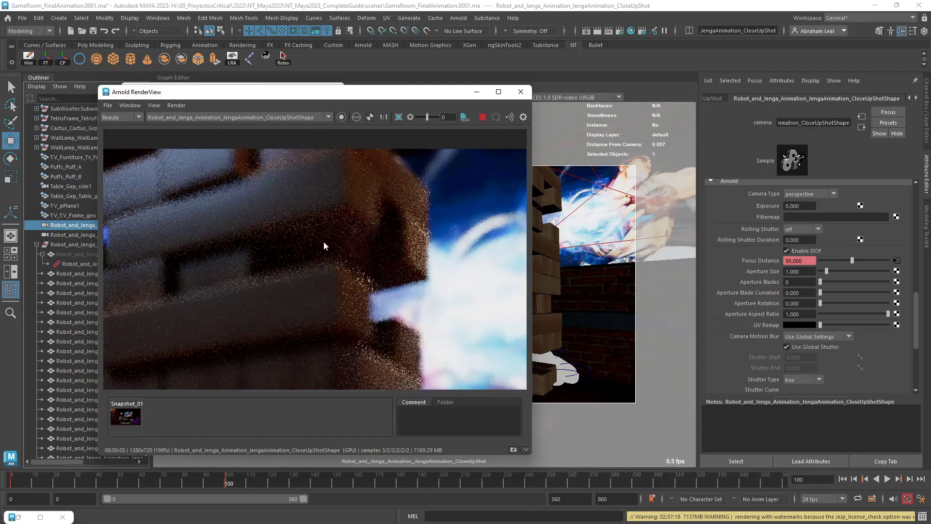
scroll(203, 261, "down", 10)
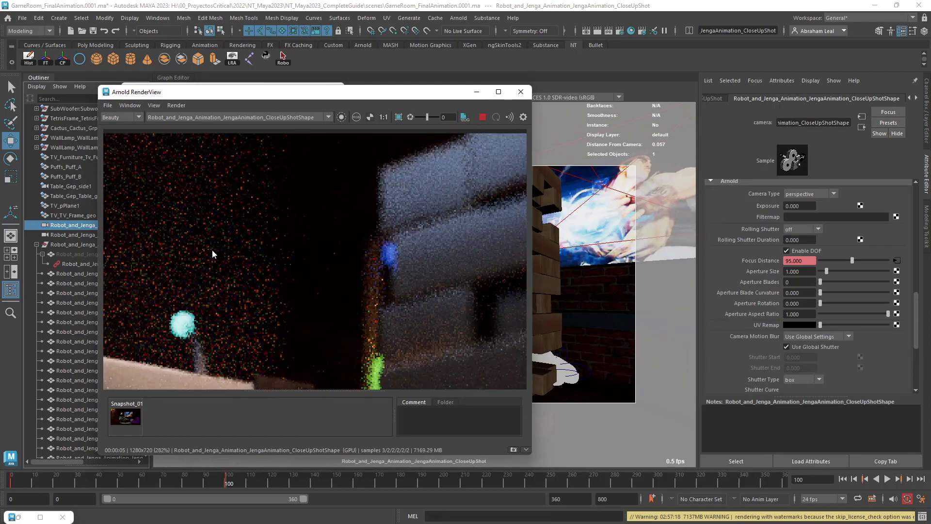
scroll(381, 270, "up", 3)
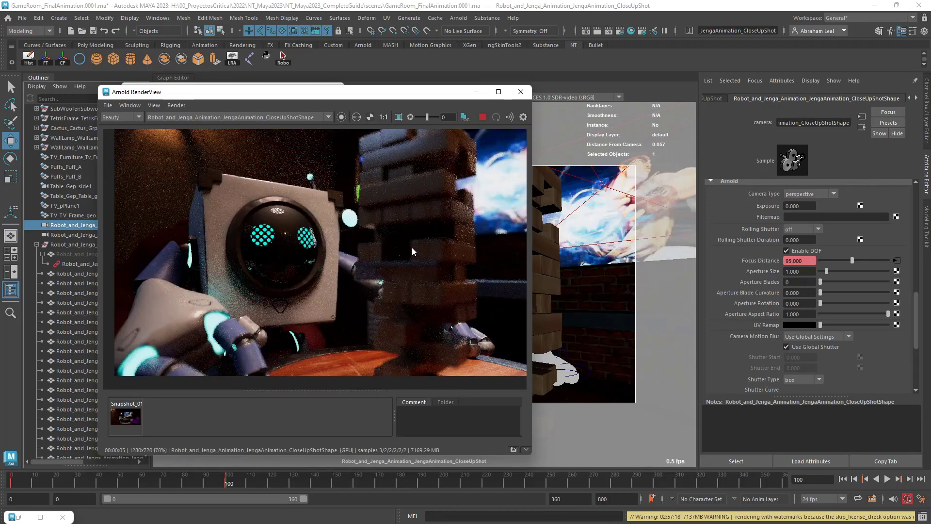
scroll(378, 265, "down", 2)
left_click_drag(377, 262, 343, 274)
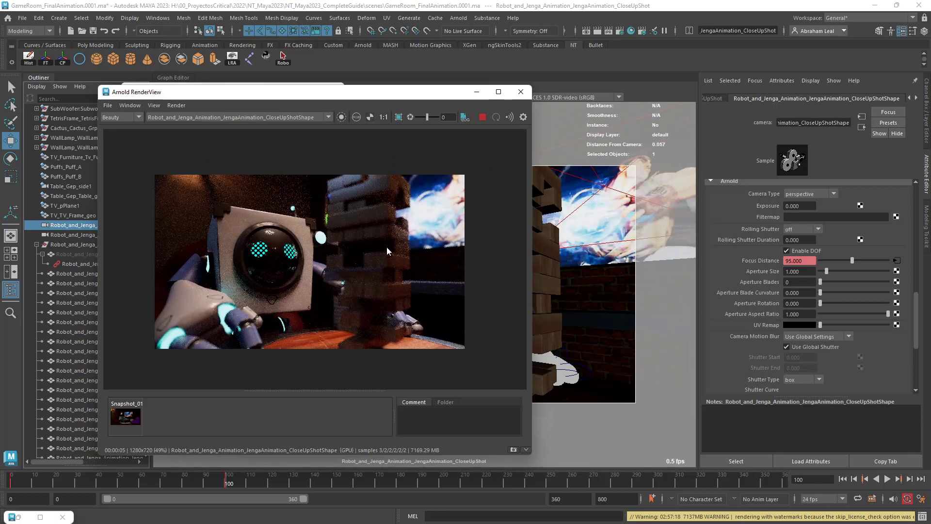
Widen the render view, add a Denoiser Optix imager and restart the render.
left_click_drag(531, 181, 649, 181)
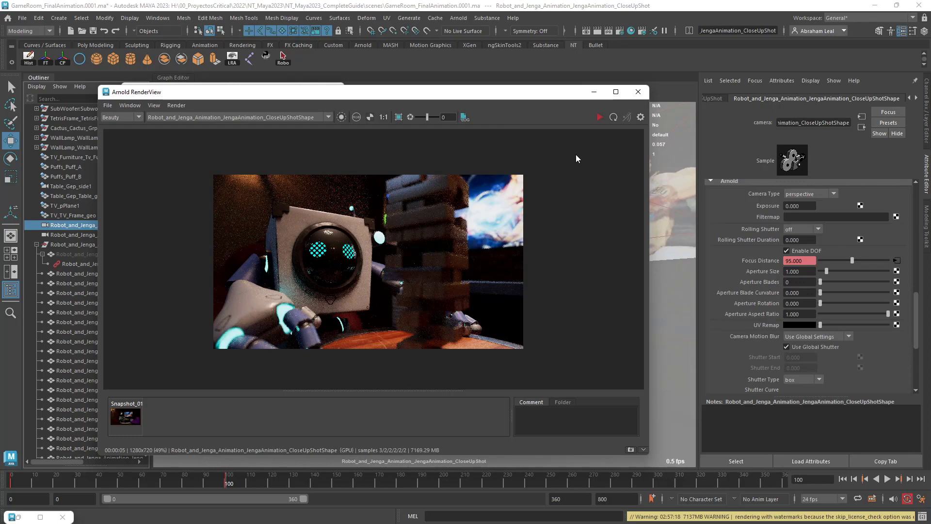
left_click(641, 118)
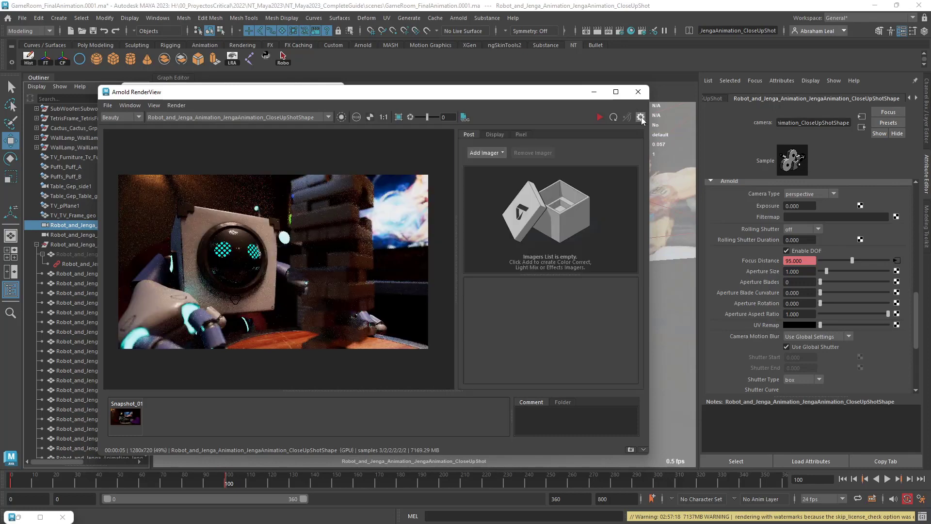
left_click(478, 153)
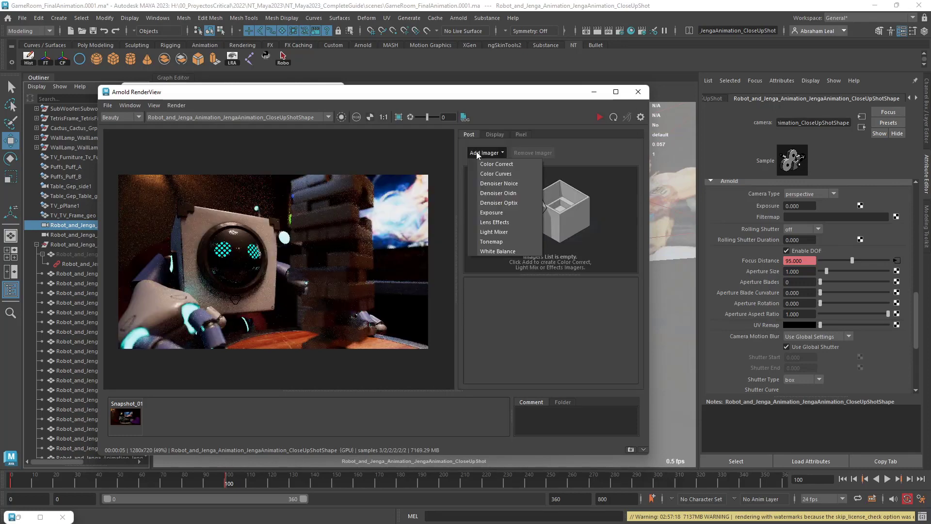
left_click(503, 203)
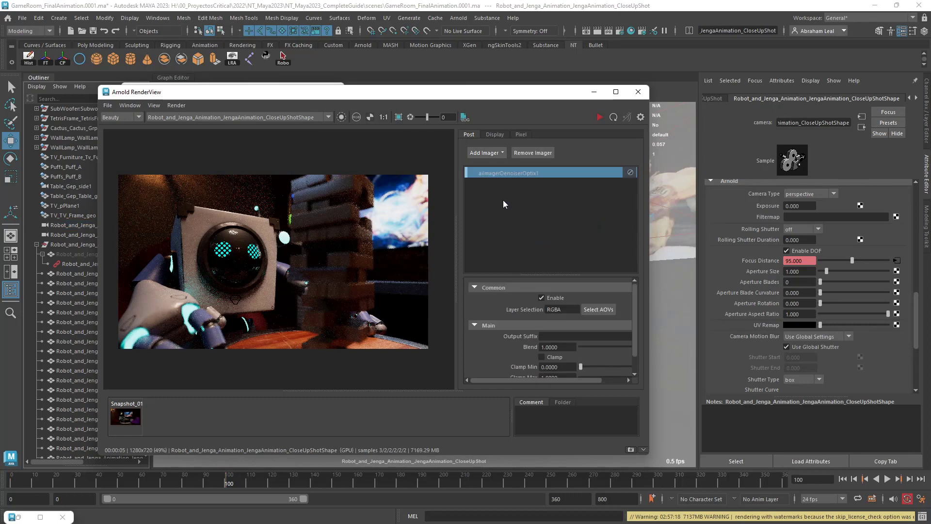
left_click(600, 117)
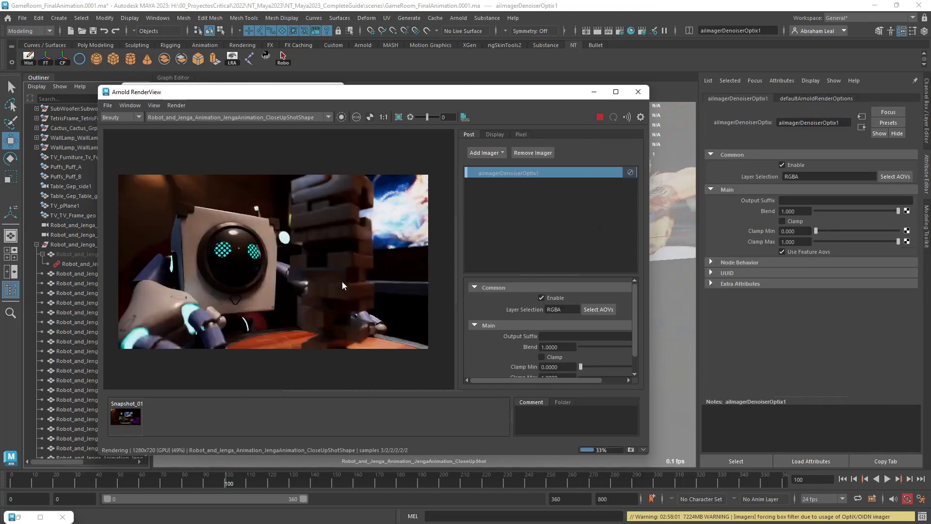
Examine the denoised render up close on the robot's head and hands, the Jenga tower and the TV.
scroll(315, 254, "up", 2)
scroll(316, 254, "down", 1)
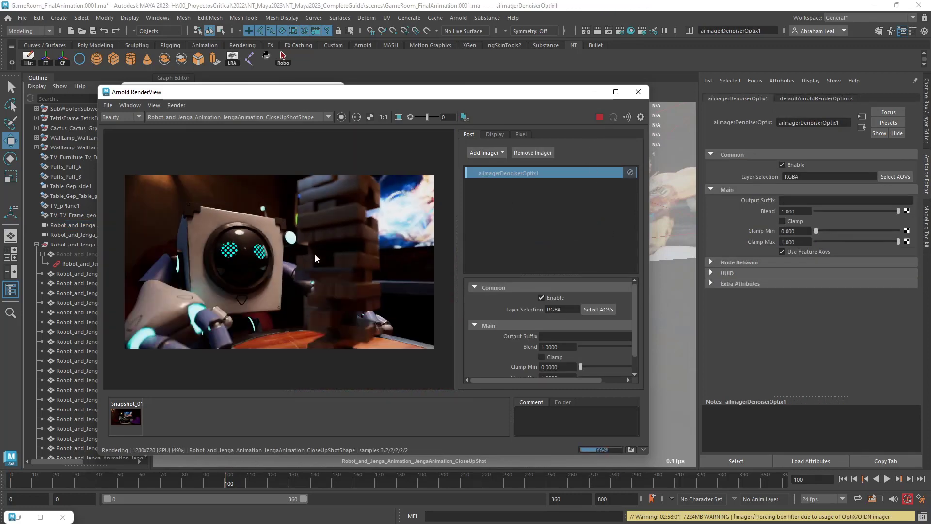
scroll(361, 240, "up", 5)
scroll(374, 237, "down", 4)
middle_click_drag(408, 249, 347, 278)
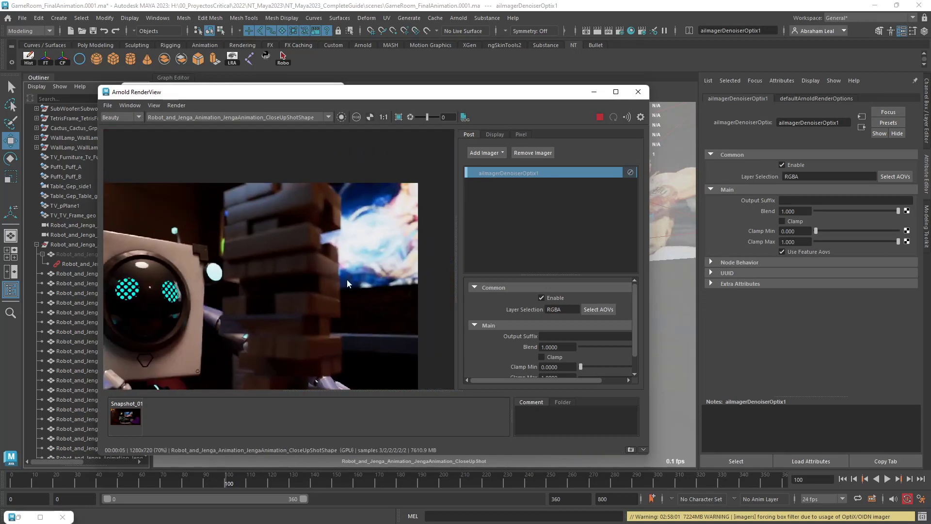
scroll(343, 238, "up", 3)
scroll(320, 233, "down", 2)
middle_click_drag(296, 249, 280, 278)
scroll(261, 246, "up", 3)
middle_click_drag(236, 237, 399, 256)
scroll(399, 256, "down", 1)
middle_click_drag(349, 290, 247, 217)
scroll(246, 218, "down", 1)
middle_click_drag(251, 311, 377, 268)
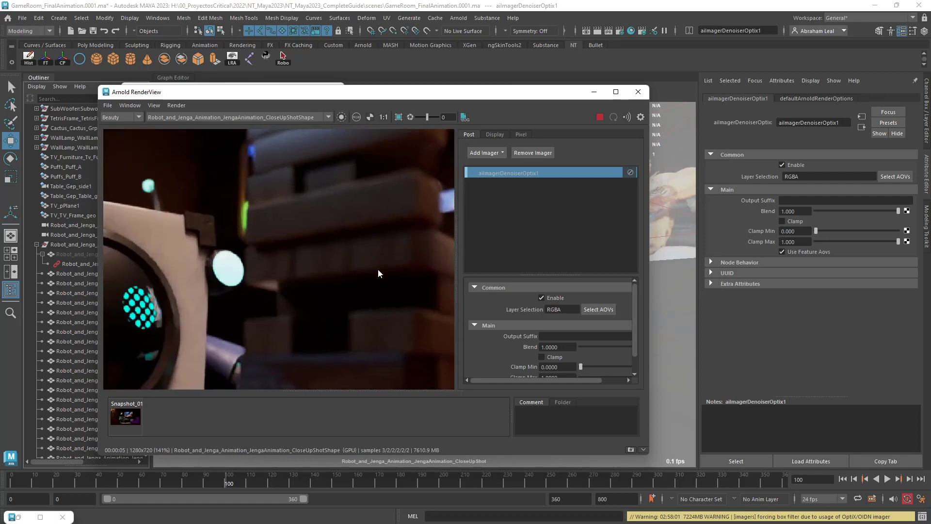
scroll(378, 268, "down", 2)
scroll(327, 323, "down", 1)
scroll(330, 314, "up", 1)
middle_click_drag(330, 314, 347, 272)
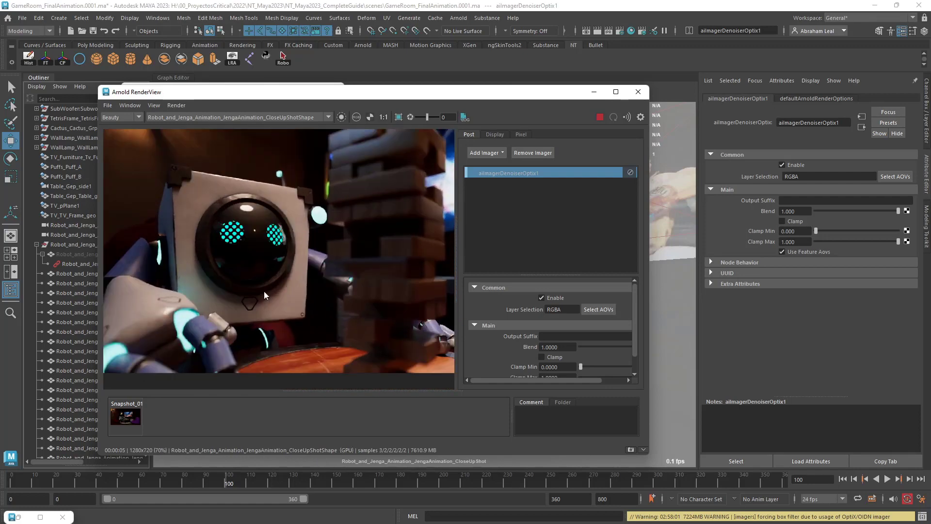
scroll(264, 293, "down", 1)
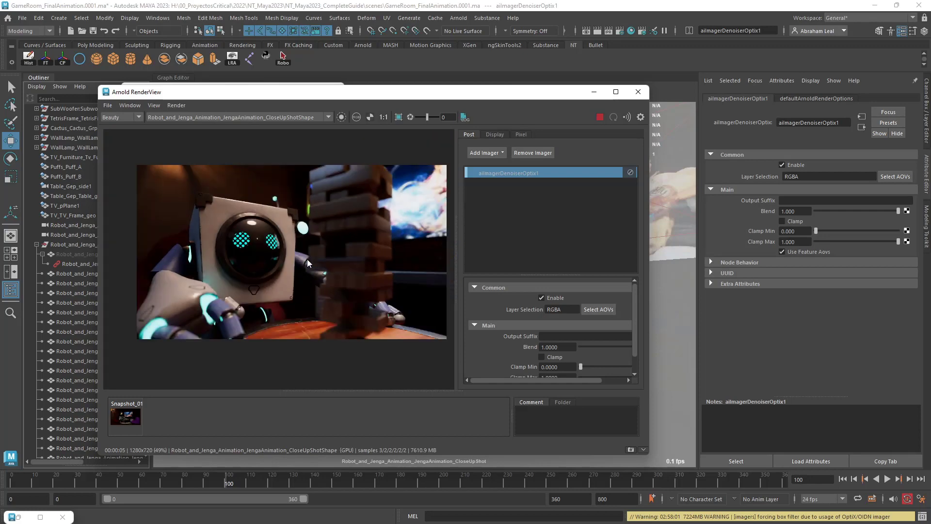
scroll(235, 217, "up", 4)
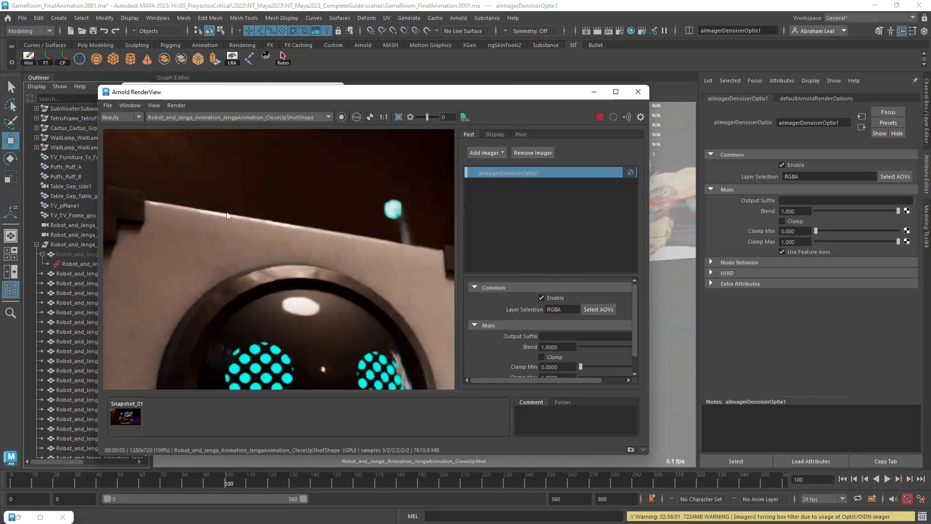
Add a Lens Effects imager to the render and widen the imager settings area.
scroll(235, 233, "down", 2)
scroll(236, 246, "down", 2)
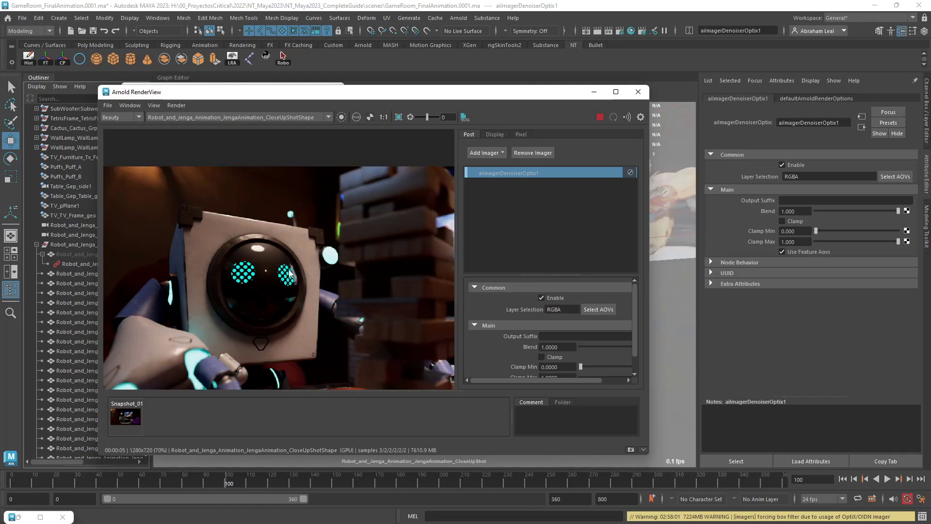
scroll(362, 253, "down", 3)
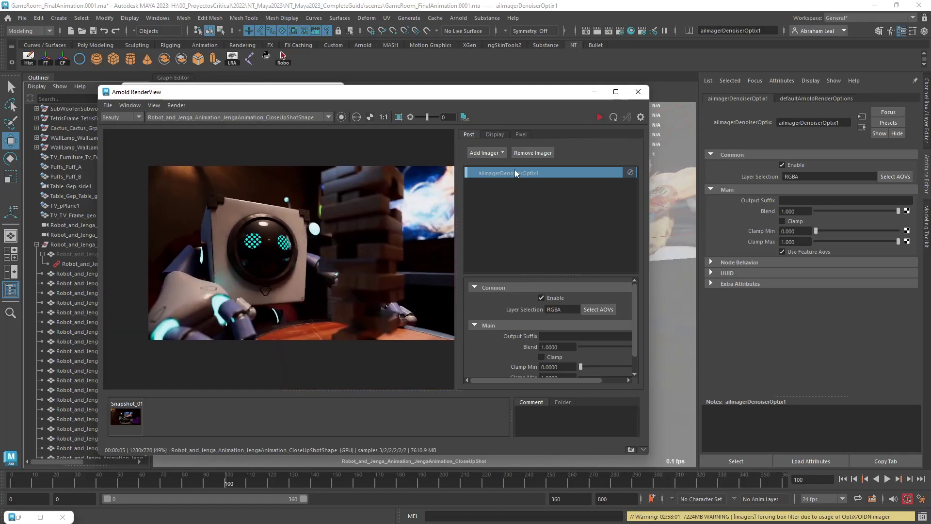
left_click(505, 154)
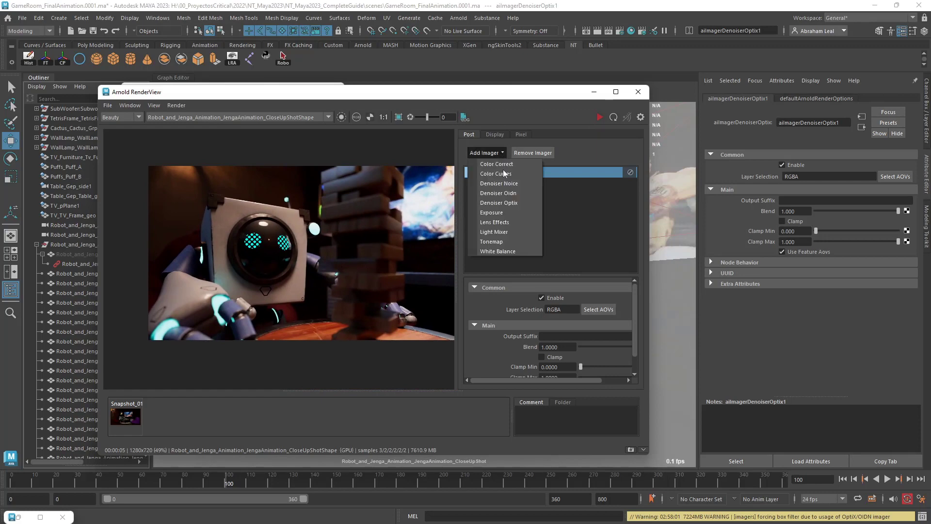
left_click(502, 222)
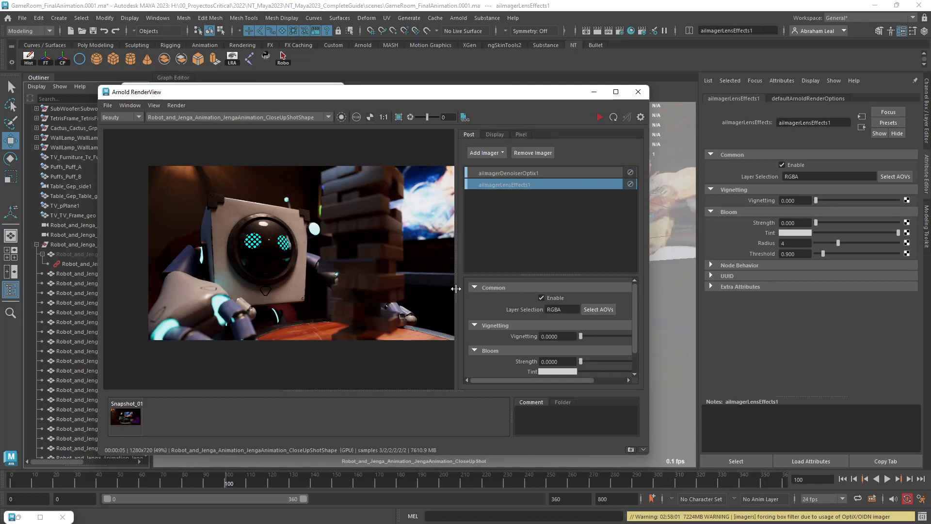
left_click_drag(457, 289, 421, 287)
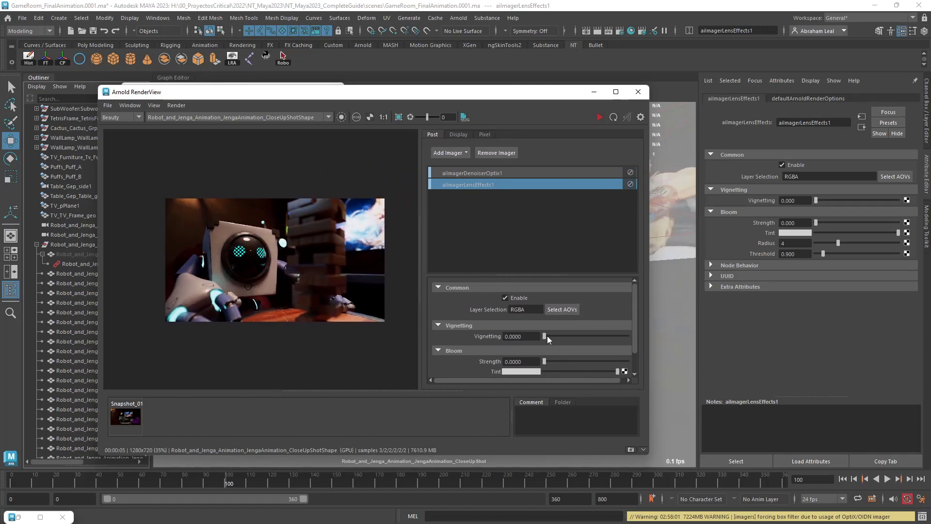
Set the lens effects vignetting to about 2.339 and check the darkened corners of the close-up render.
left_click_drag(545, 336, 547, 335)
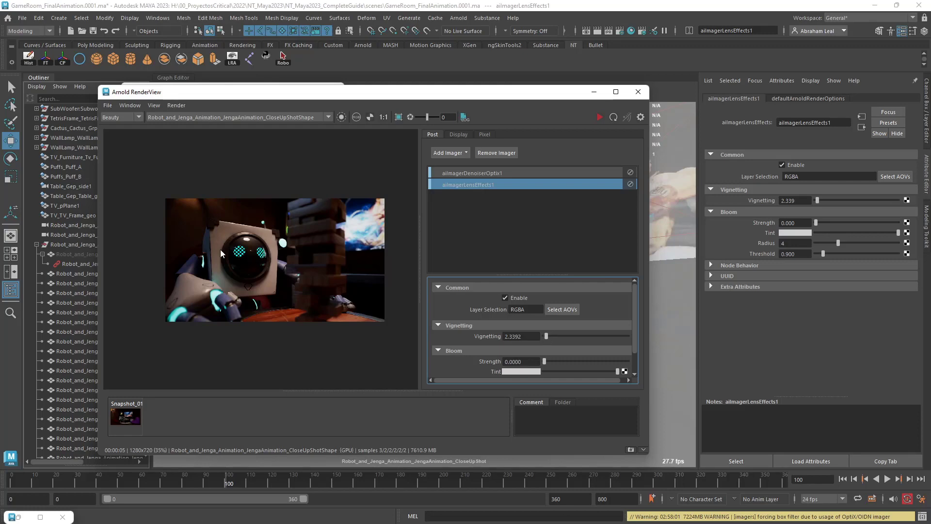
scroll(243, 268, "up", 2)
scroll(296, 281, "down", 2)
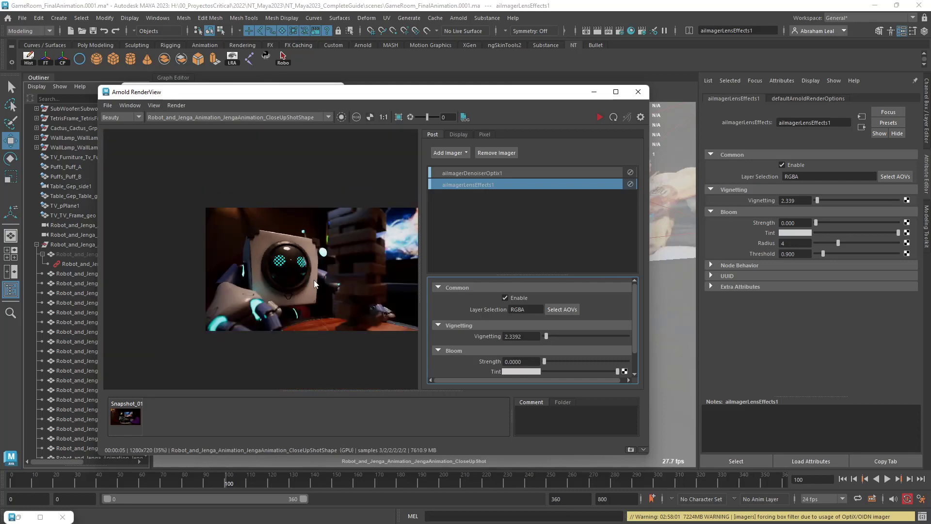
scroll(315, 286, "up", 2)
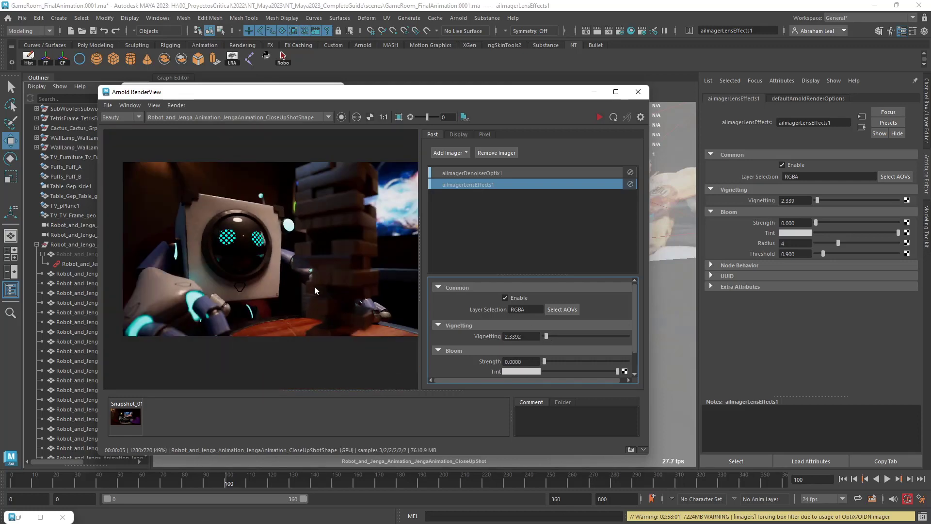
Widen the render view window and set the lens effects bloom strength to 0.1.
left_click_drag(649, 317, 706, 317)
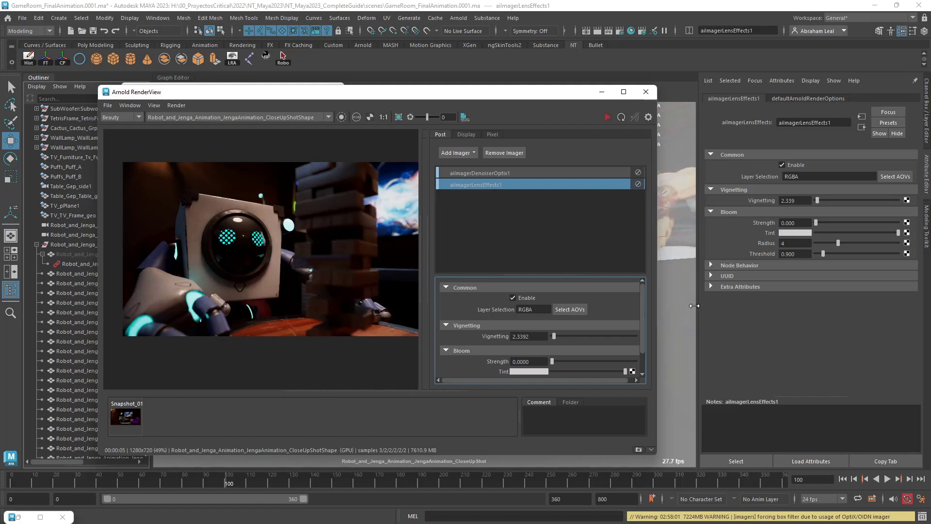
mouse_move(604, 361)
left_mouse_down()
mouse_move(635, 354)
mouse_move(603, 354)
left_mouse_up()
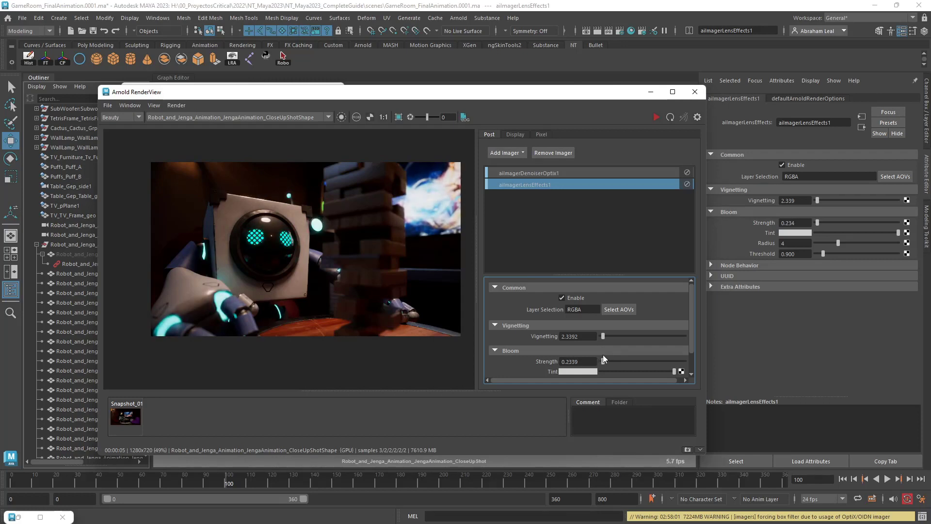
scroll(343, 299, "up", 2)
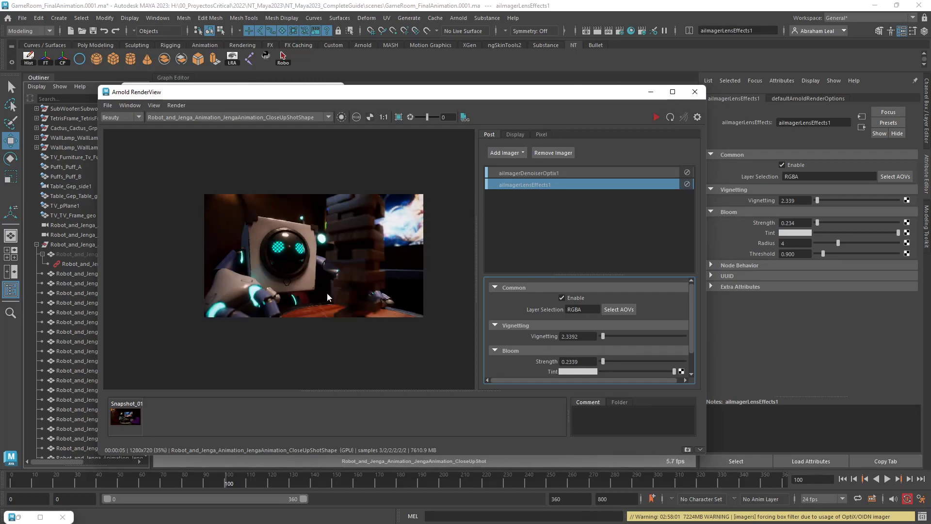
double_click(588, 359)
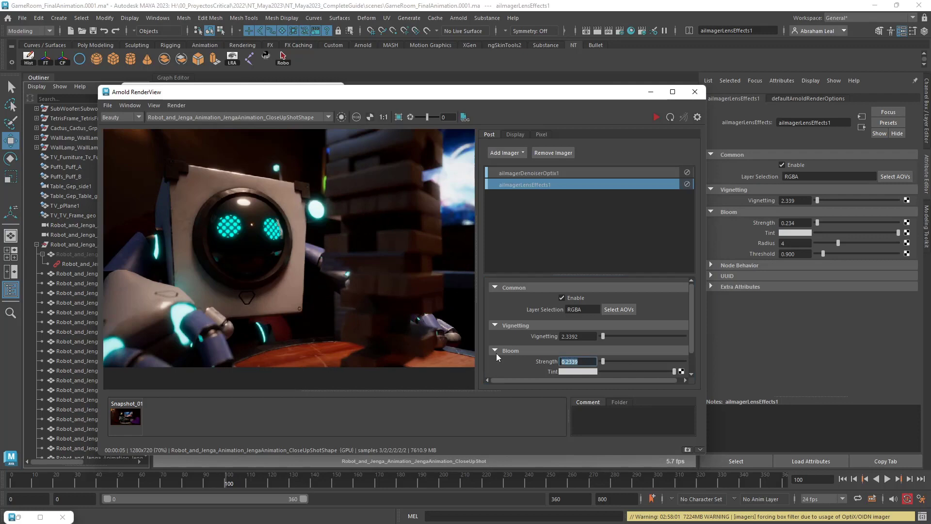
type("0.1")
key("Return")
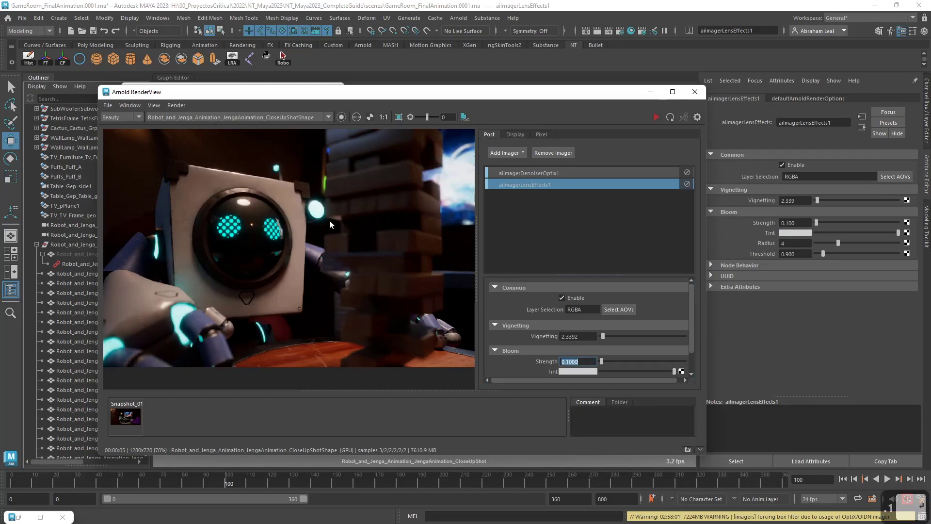
Inspect the glow around the robot's round cyan light and set the bloom radius to 8.
scroll(330, 220, "up", 8)
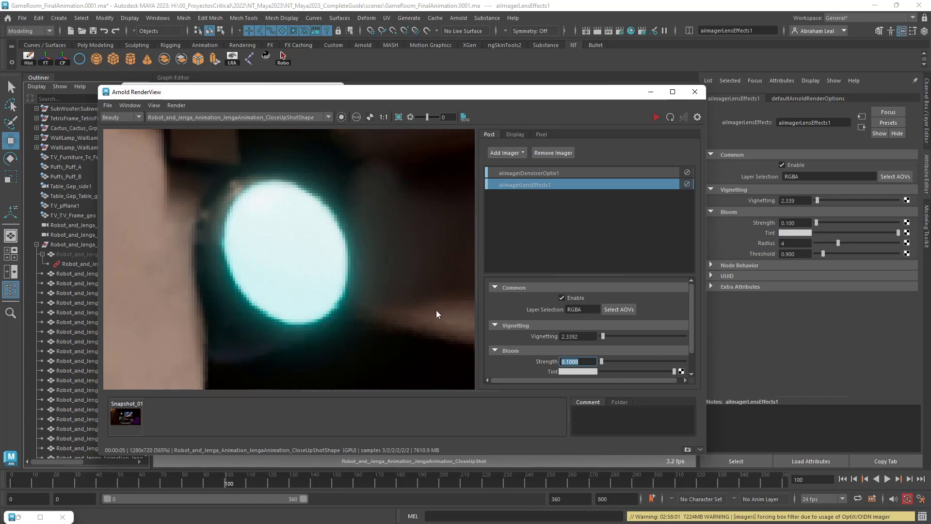
scroll(435, 313, "down", 8)
scroll(535, 336, "down", 1)
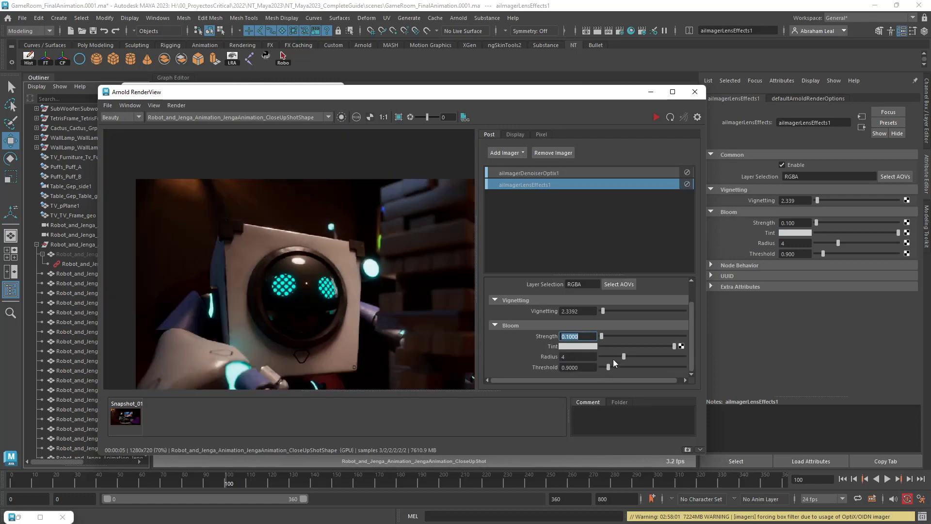
left_click_drag(625, 355, 658, 355)
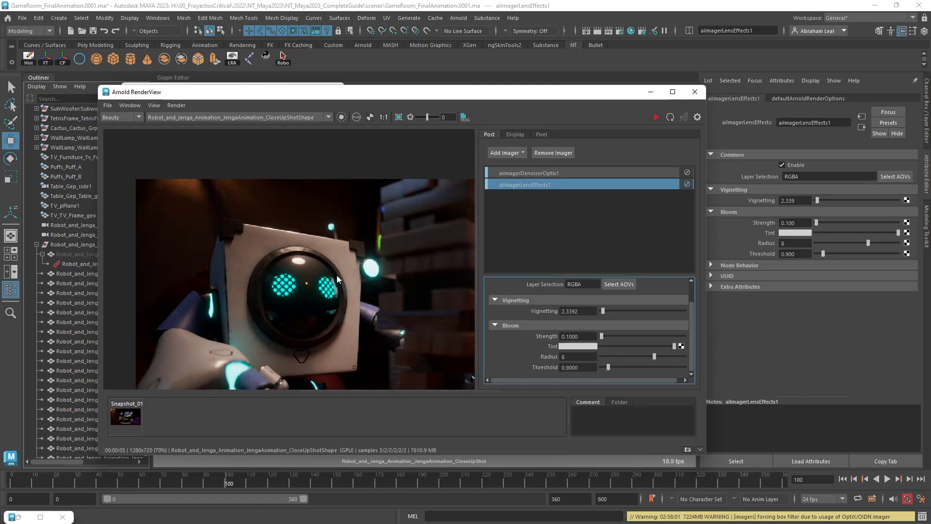
Examine the bloom and vignetting on the robot's head, its cyan lights, the Jenga tower and the TV.
scroll(339, 275, "down", 2)
middle_click_drag(395, 278, 357, 275)
scroll(357, 275, "up", 2)
scroll(357, 275, "down", 2)
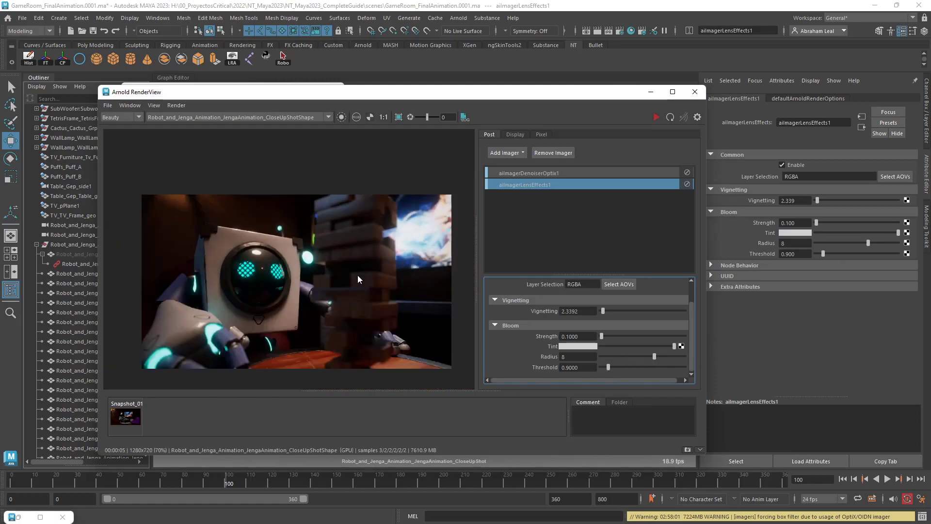
scroll(357, 275, "up", 1)
middle_click_drag(359, 293, 349, 274)
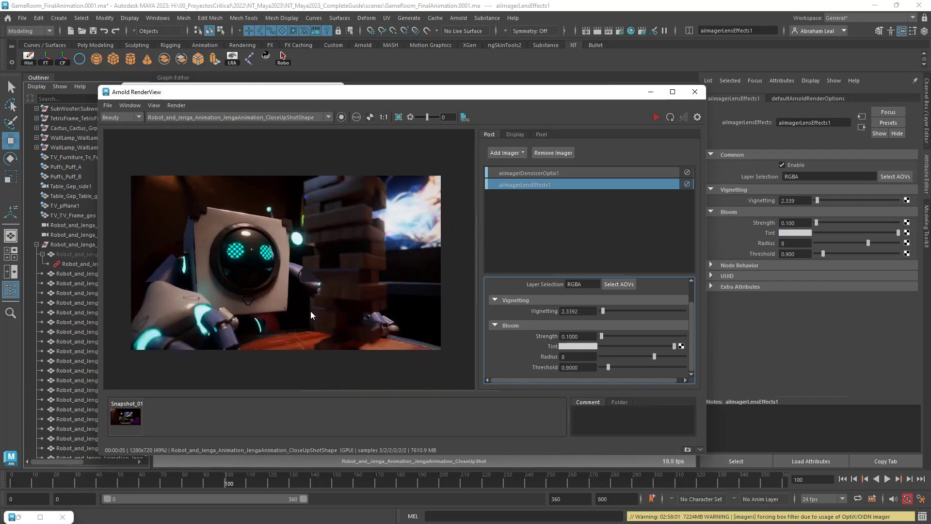
scroll(266, 277, "up", 1)
scroll(298, 284, "down", 1)
scroll(298, 283, "up", 2)
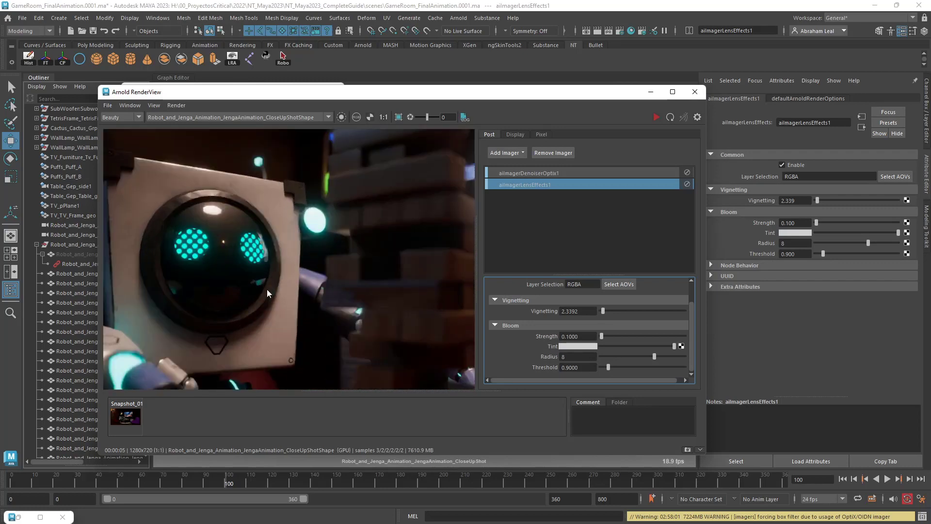
scroll(267, 290, "up", 2)
scroll(267, 290, "down", 3)
scroll(320, 308, "down", 1)
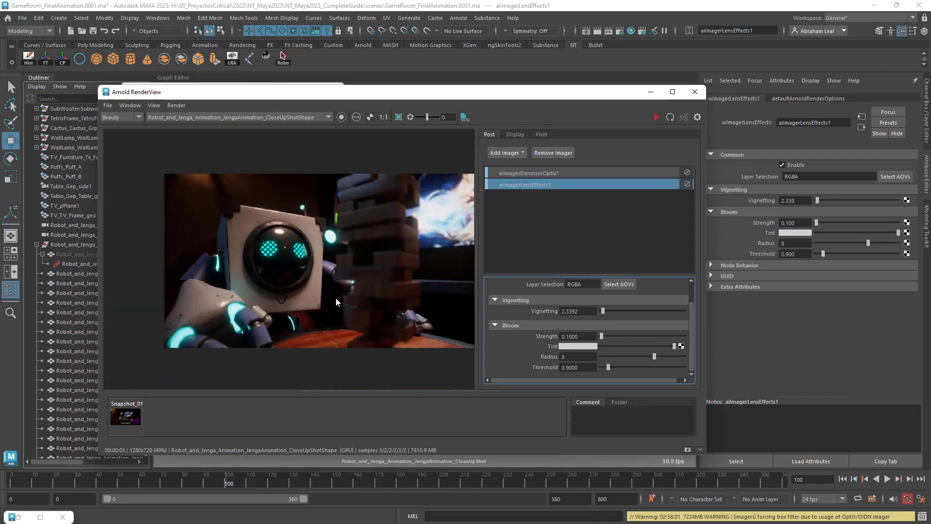
Go to frame 0, run a test render of the close-up shot and stop it.
left_click(656, 117)
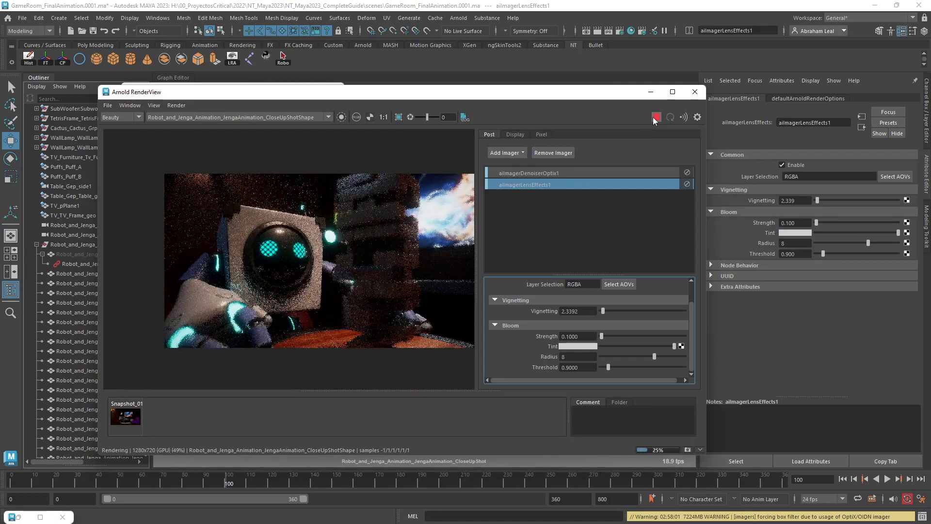
left_click(654, 117)
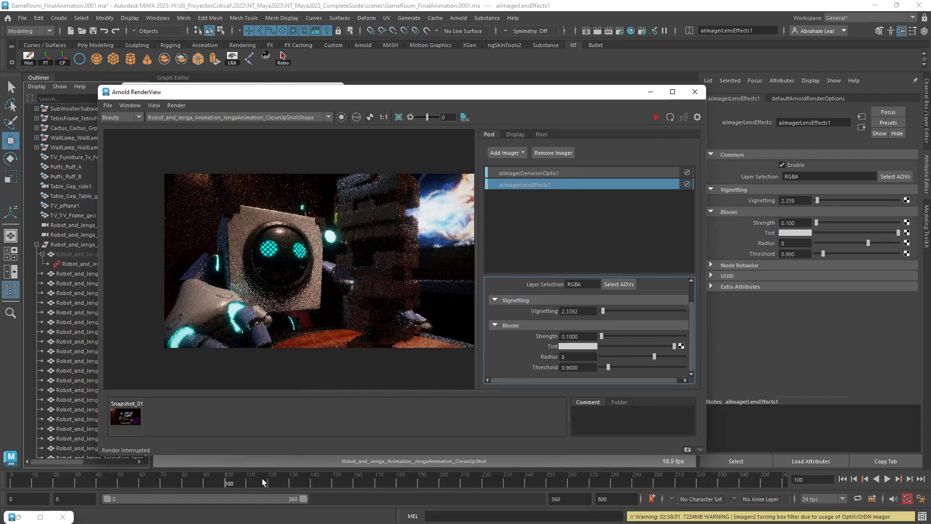
left_click(57, 484)
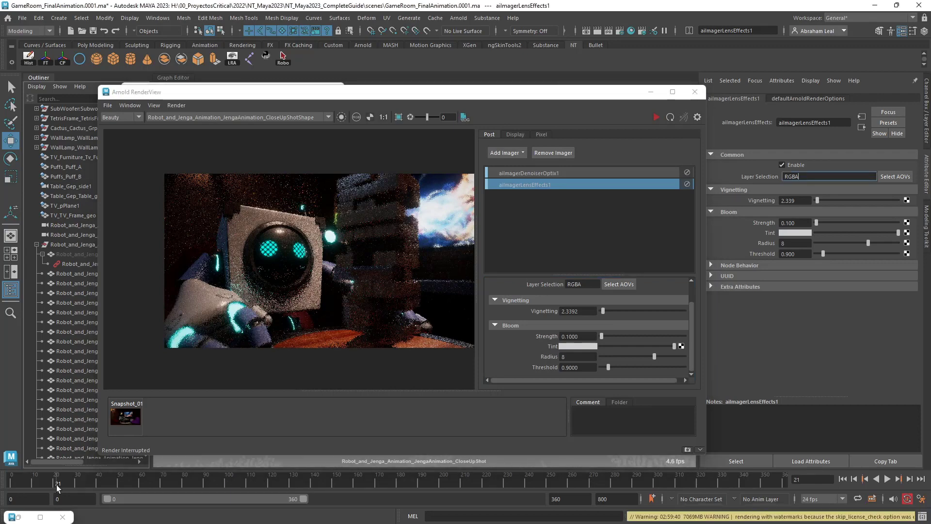
left_click(9, 483)
left_click(652, 117)
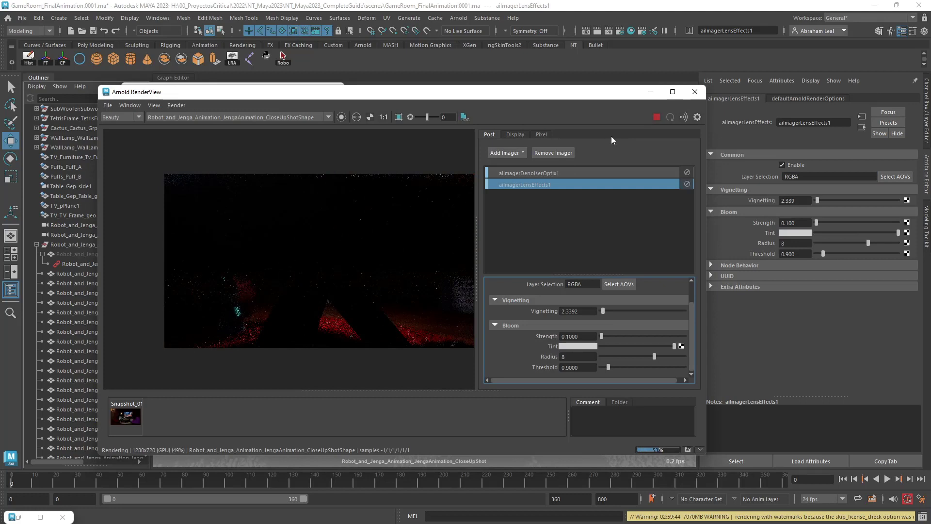
left_click(661, 120)
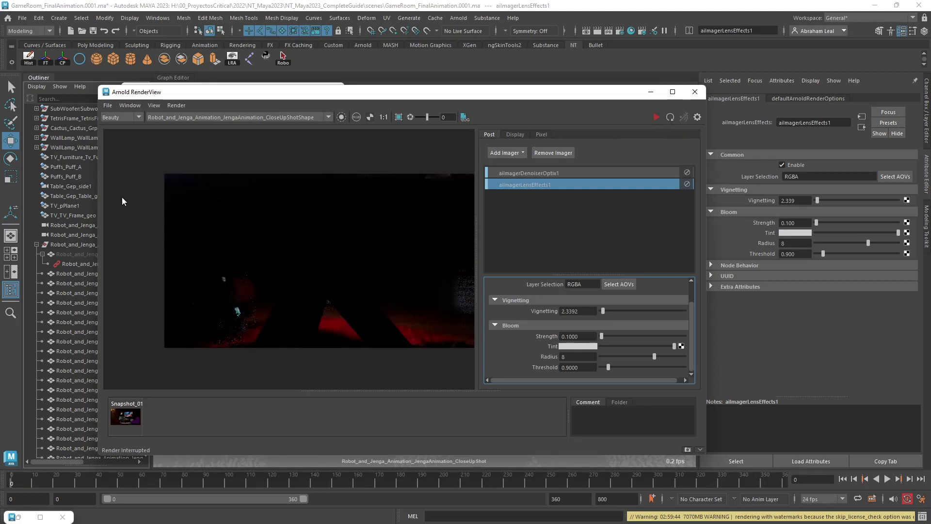
Try an aperture size of 5 on the close-up camera and test-render frame 0.
left_click(72, 226)
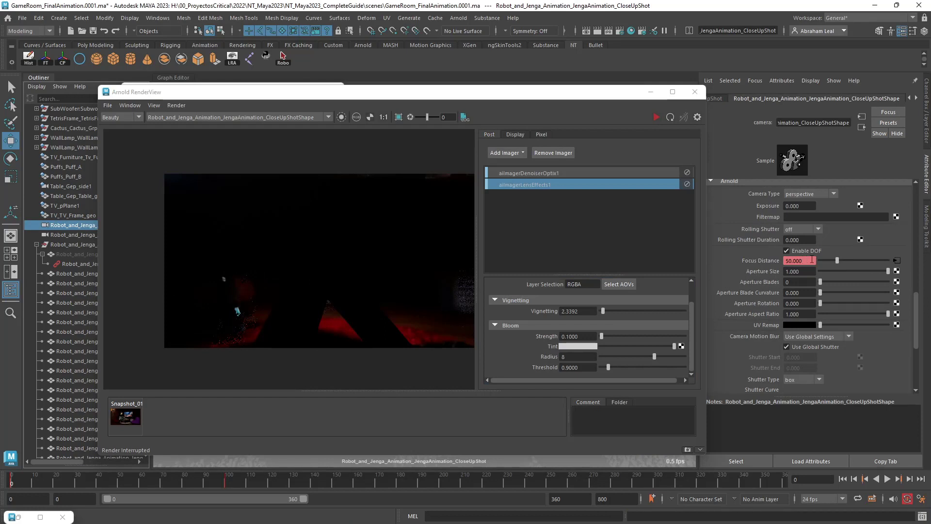
left_click_drag(802, 274, 769, 273)
type("5")
left_click(655, 118)
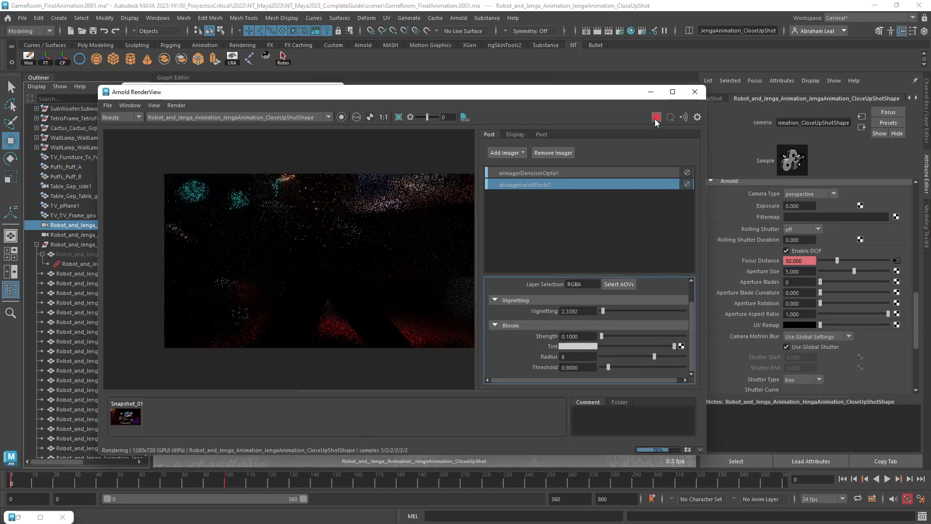
left_click(656, 118)
Set the close-up camera's aperture size to 1 and restart the render.
double_click(800, 271)
type("1")
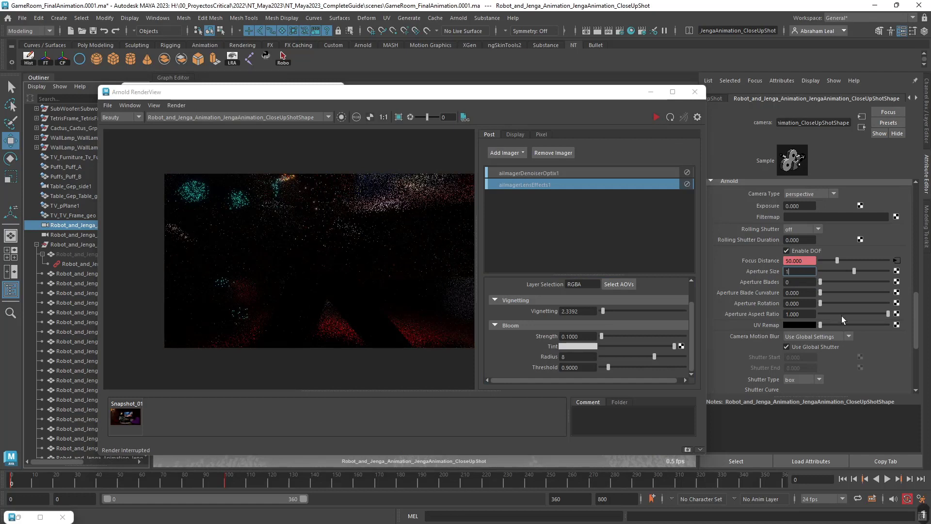
key("Return")
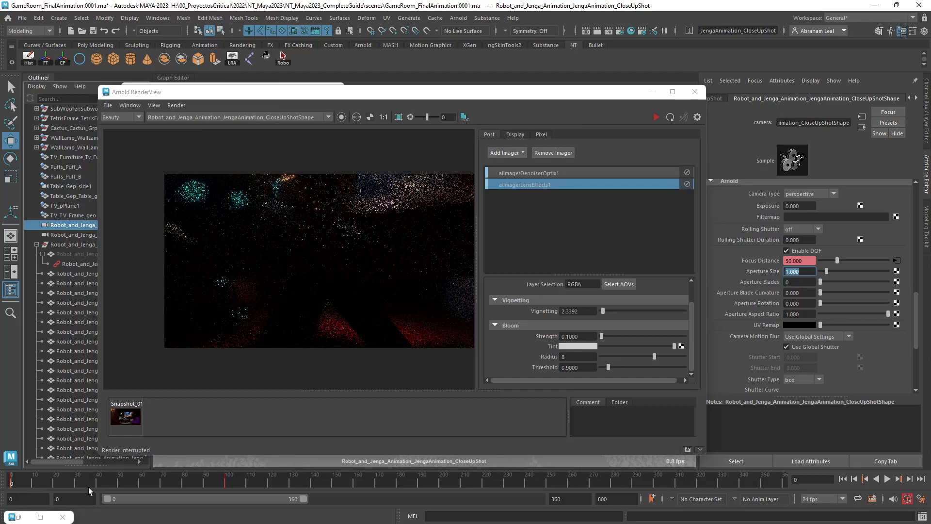
left_click(656, 117)
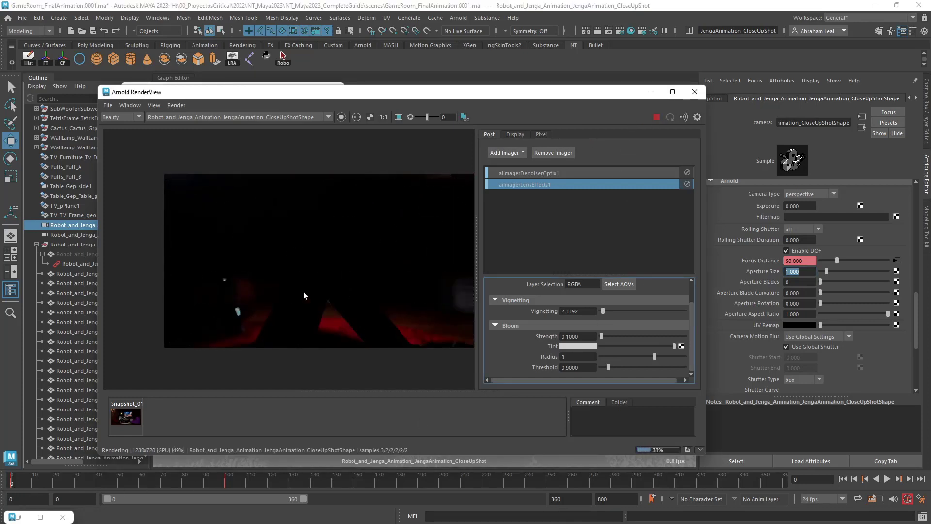
Step through the early frames up to frame 38 to check the focus in the live close-up render.
left_click(15, 481)
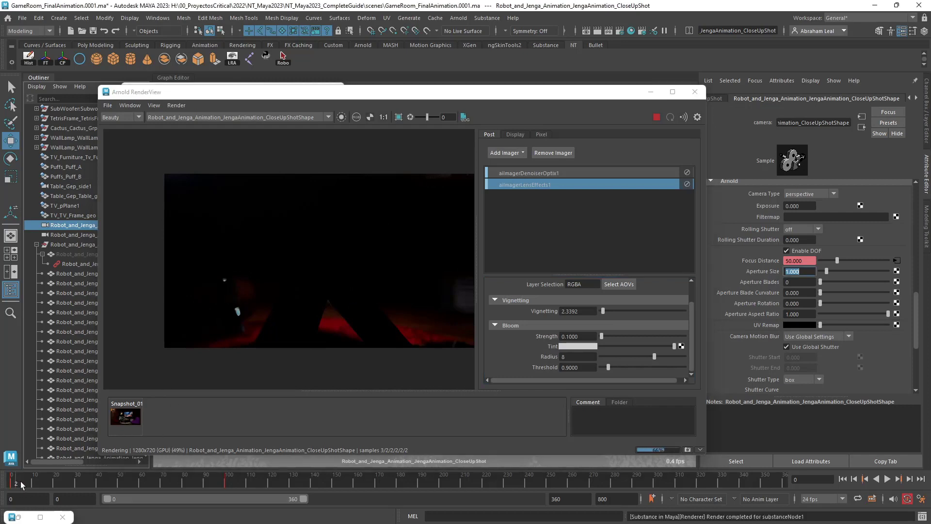
left_click(30, 480)
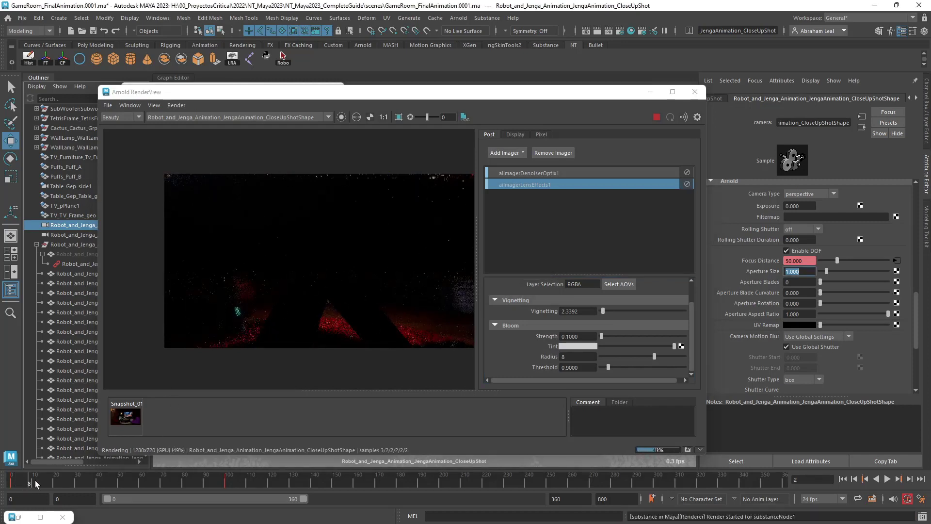
left_click(50, 480)
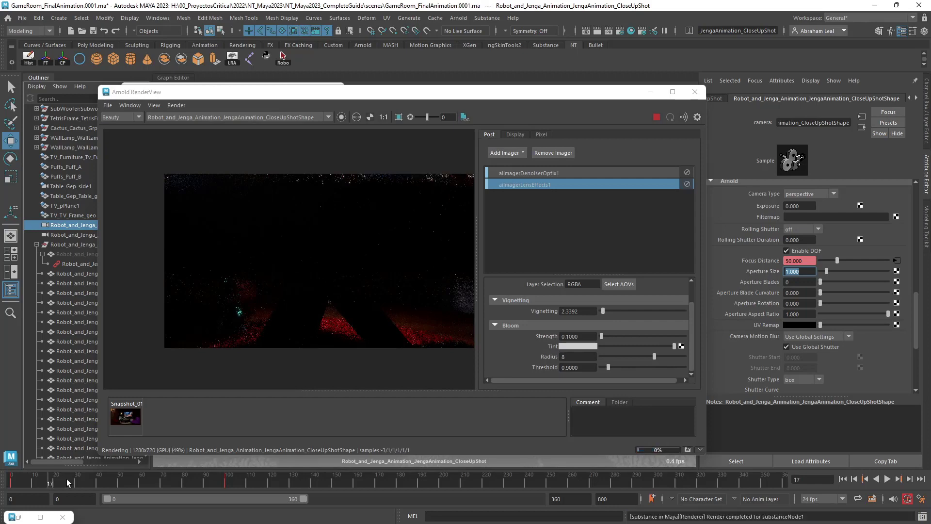
left_click(70, 482)
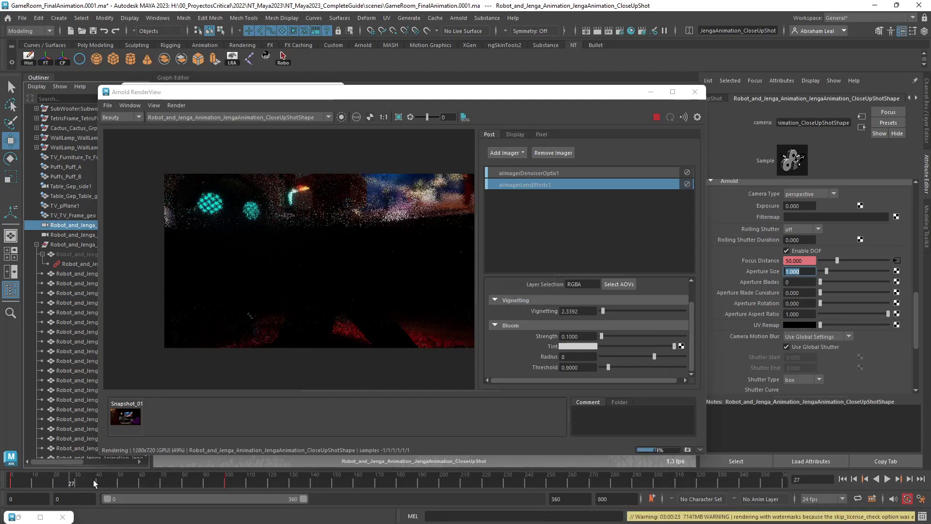
left_click(93, 480)
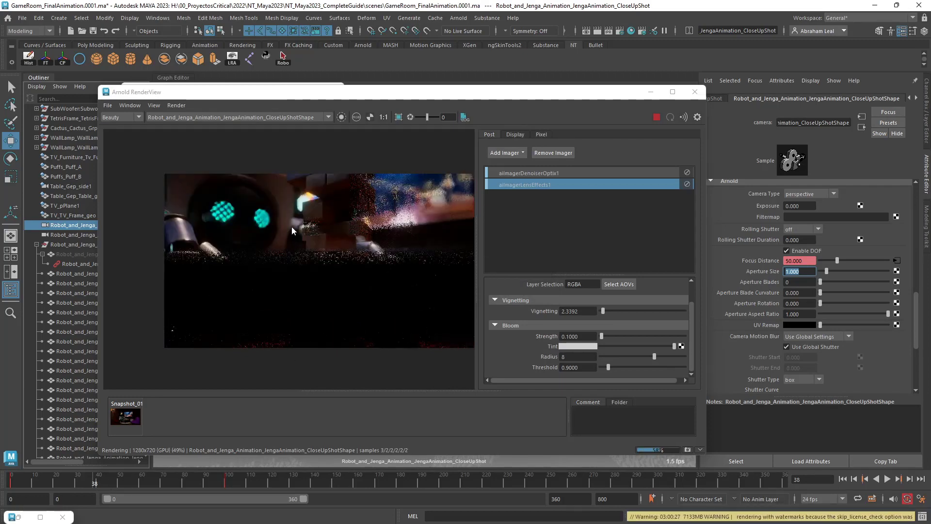
Inspect the close-up render's focus at frame 38, stop it, and close the render view and render settings.
scroll(295, 231, "up", 2)
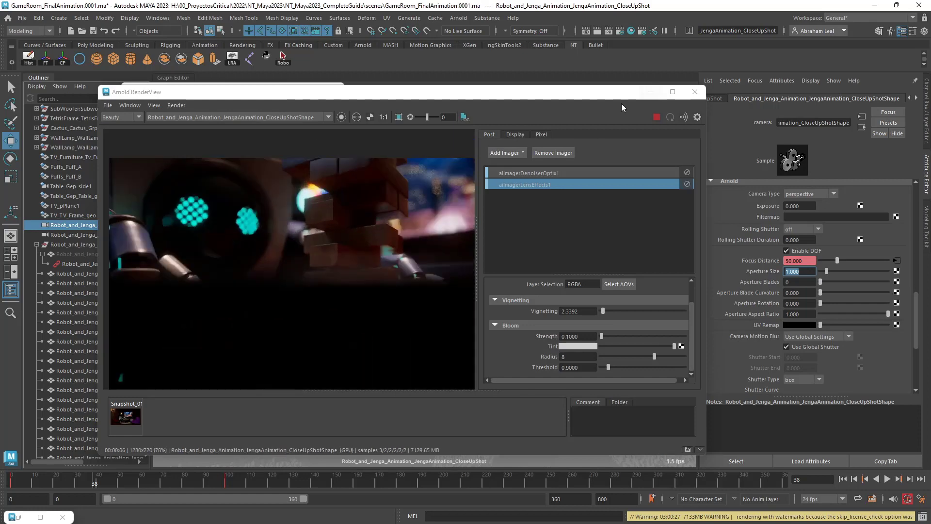
scroll(359, 229, "down", 2)
left_click(658, 117)
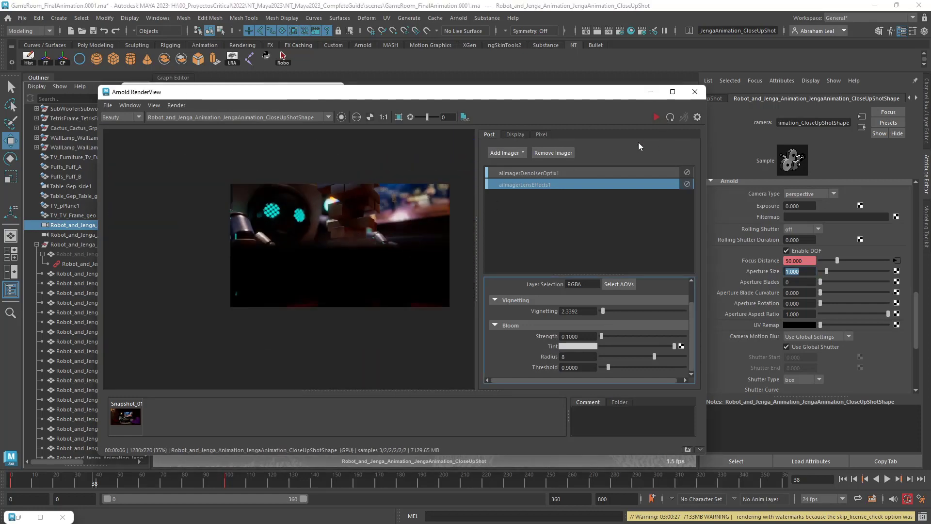
left_click(701, 93)
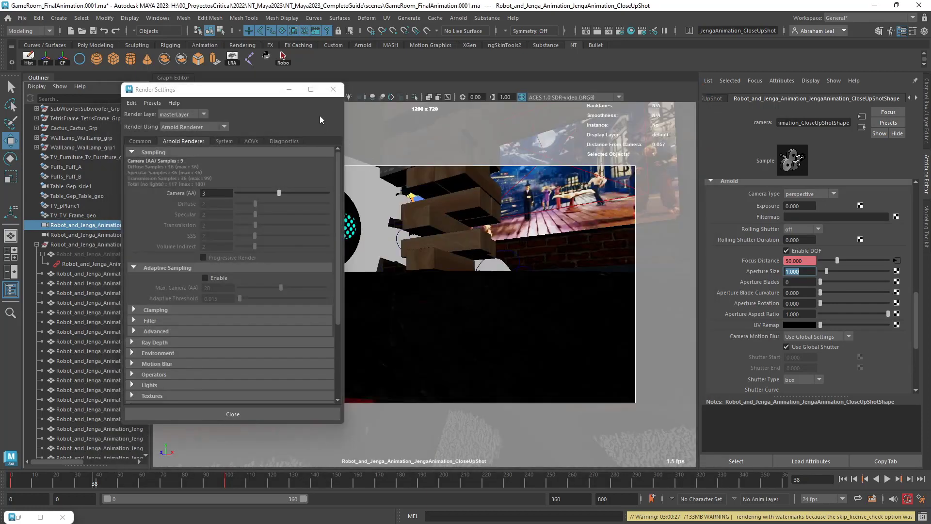
left_click(335, 90)
Look through the body shot camera in the viewport.
left_click(115, 234)
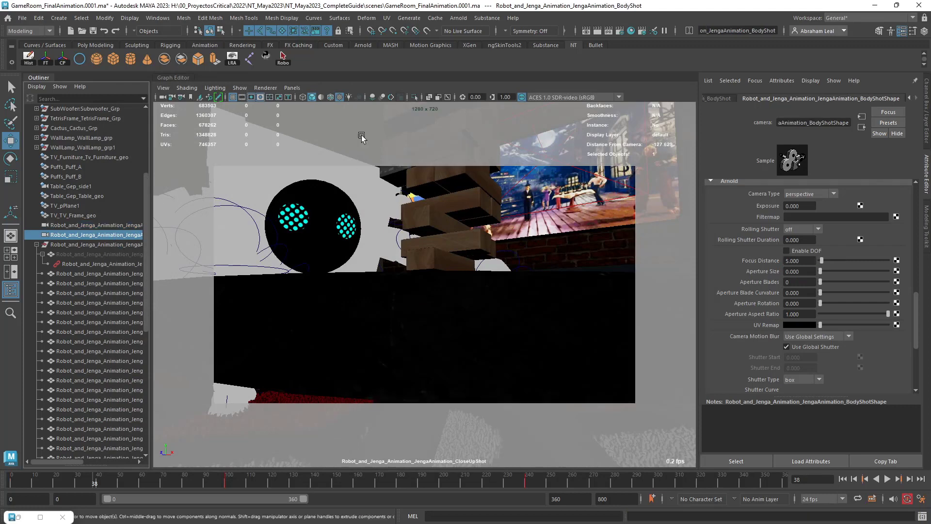
left_click(292, 87)
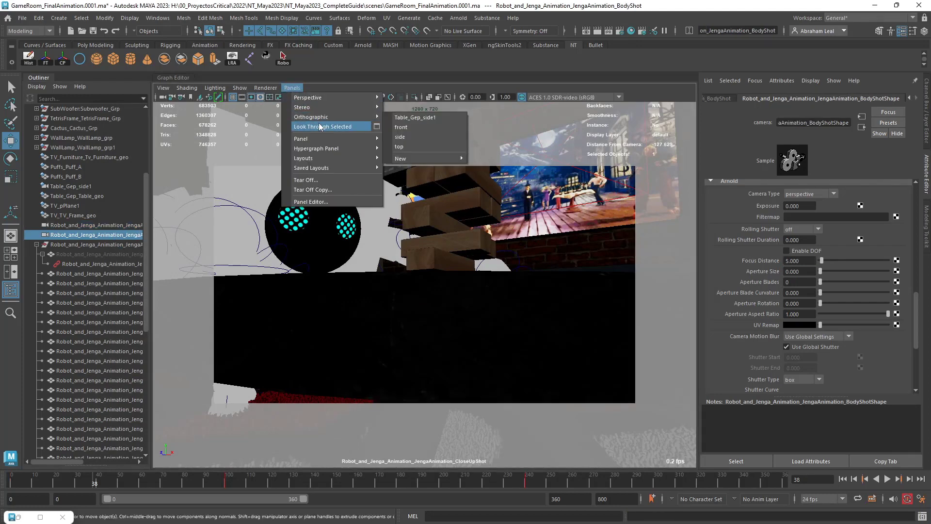
left_click(319, 126)
Select the robot mesh and check its distance from the body shot camera at frame 38.
left_click(385, 294)
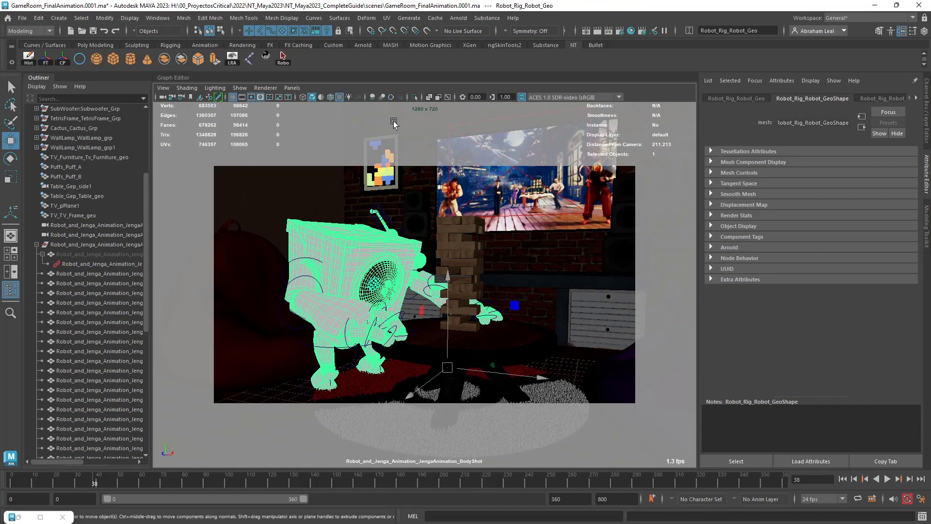
left_click(40, 517)
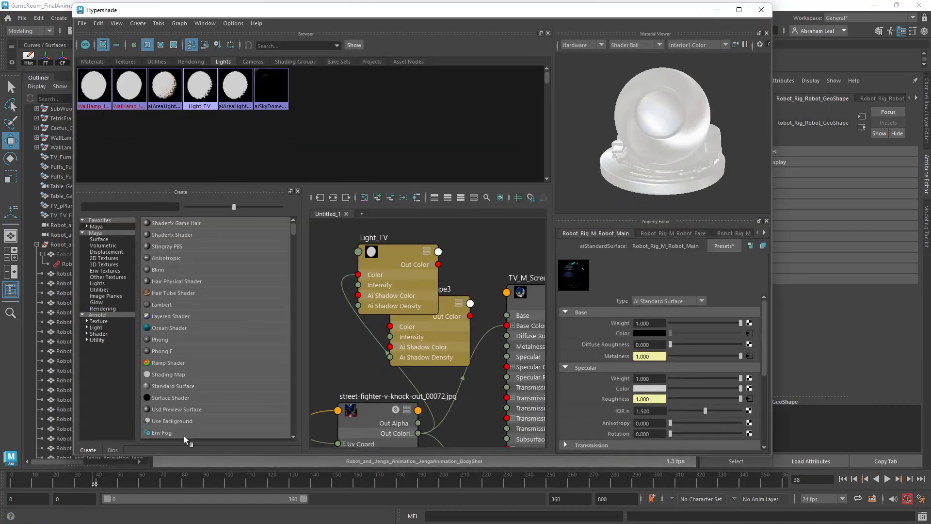
left_click(762, 10)
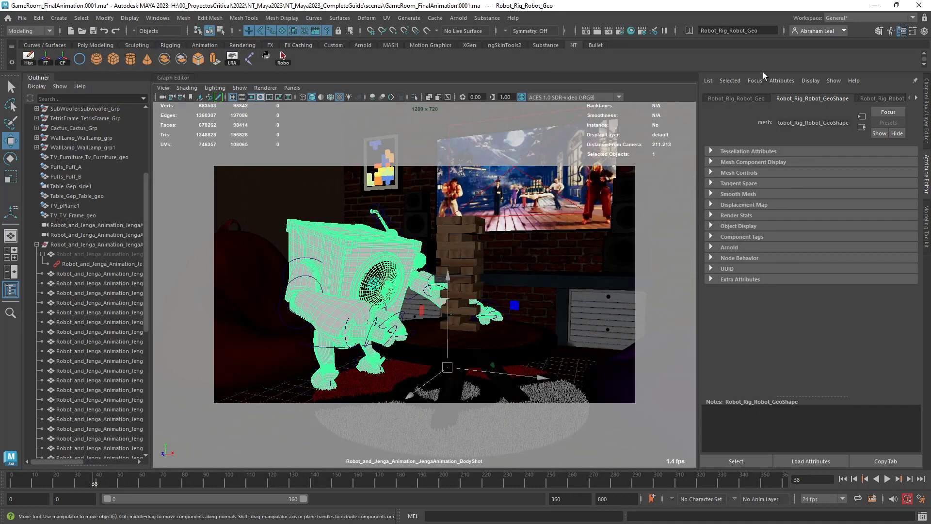
left_click(745, 99)
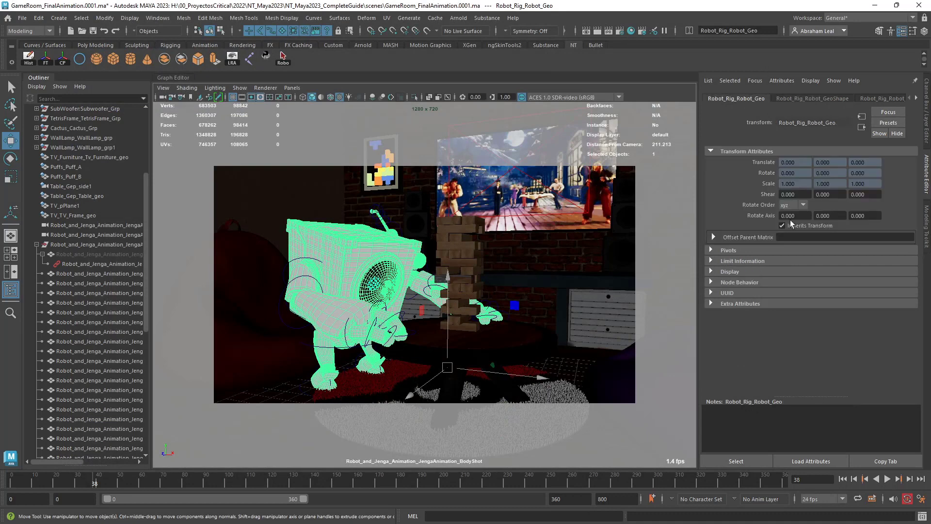
Enable Arnold depth of field on the body shot camera with a focus distance of 210 and an aperture size of 0.5.
left_click(100, 236)
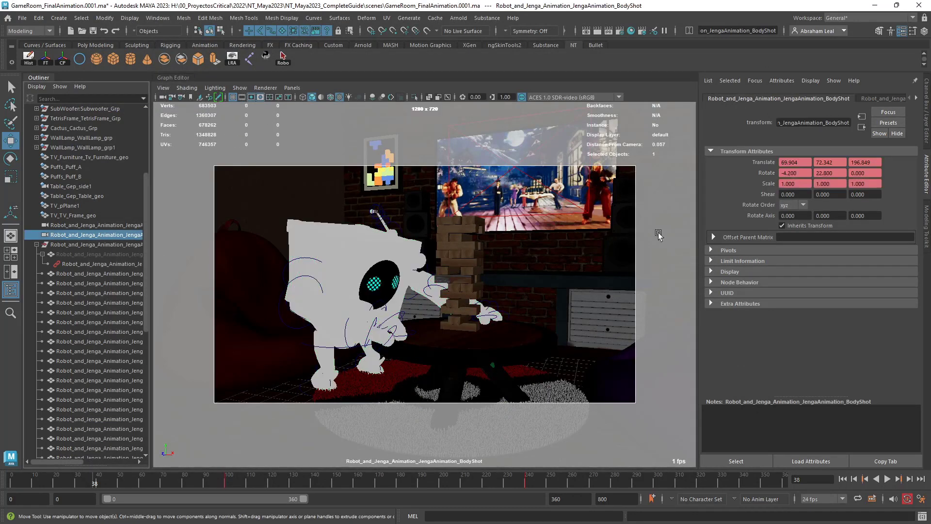
left_click(888, 98)
scroll(749, 323, "down", 5)
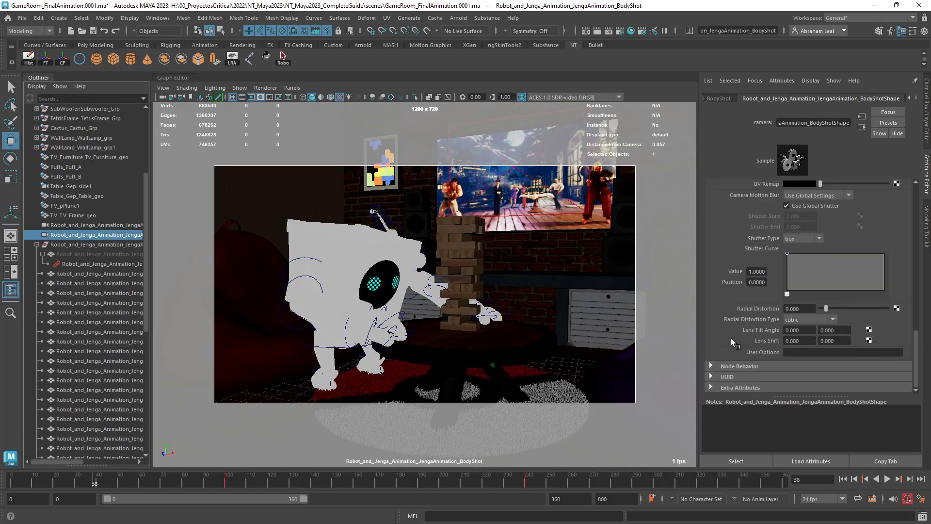
scroll(738, 365, "up", 6)
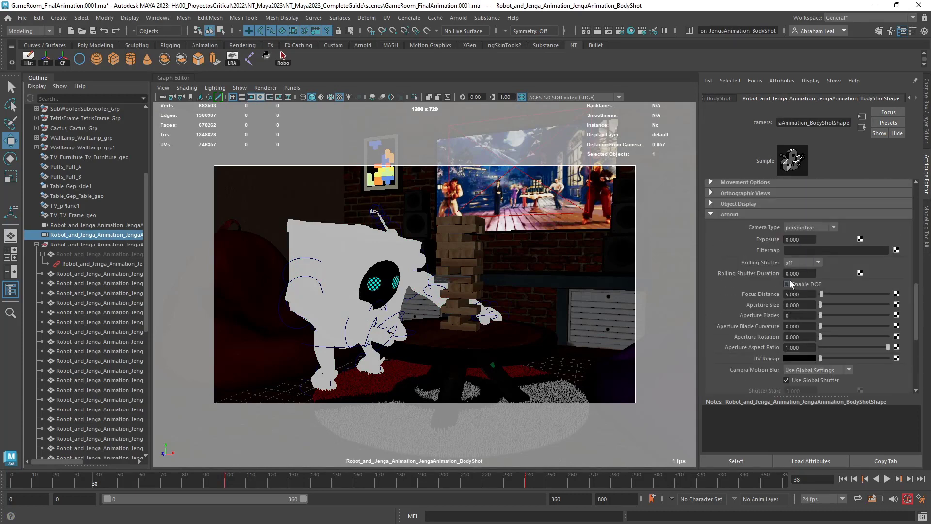
left_click(787, 284)
left_click(791, 294)
type("21")
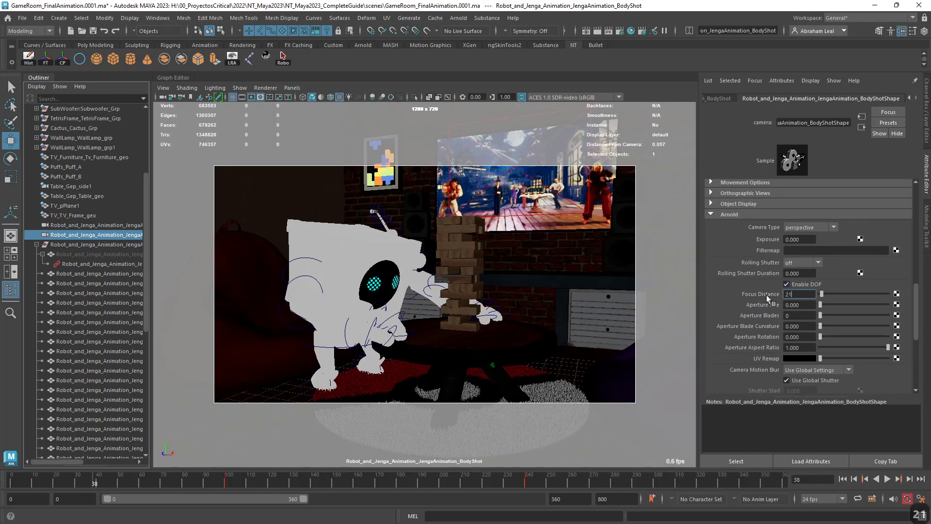
type("0")
key("Tab")
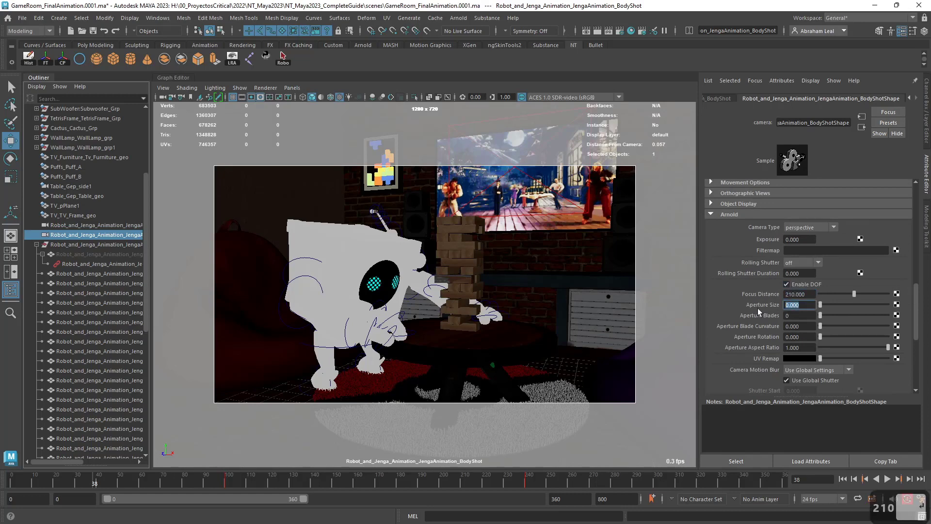
type(".5")
key("Return")
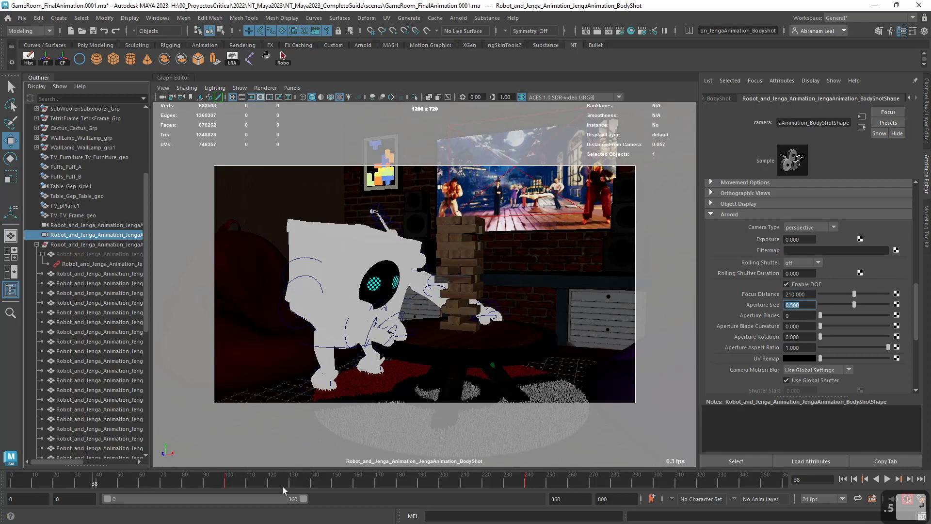
Go to frame 249 and select the robot mesh to check its distance from the body shot camera.
scroll(789, 290, "up", 10)
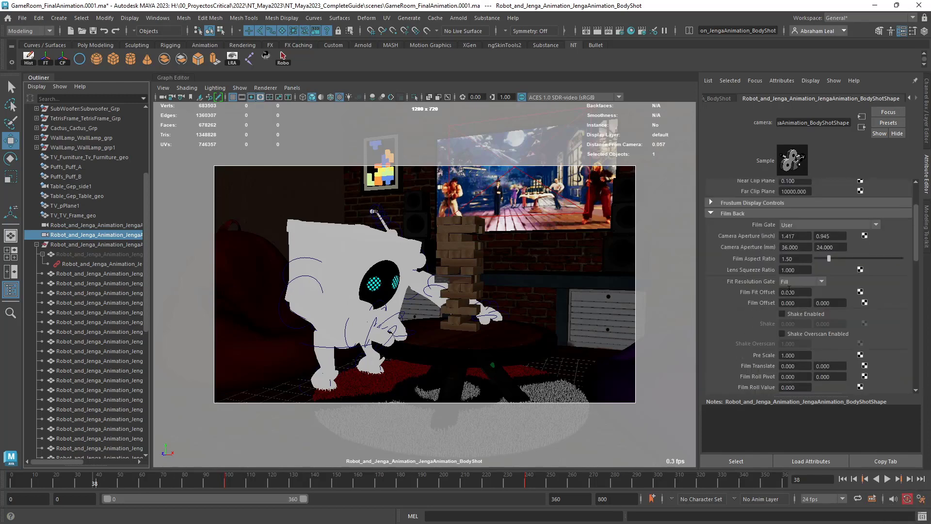
scroll(789, 290, "up", 3)
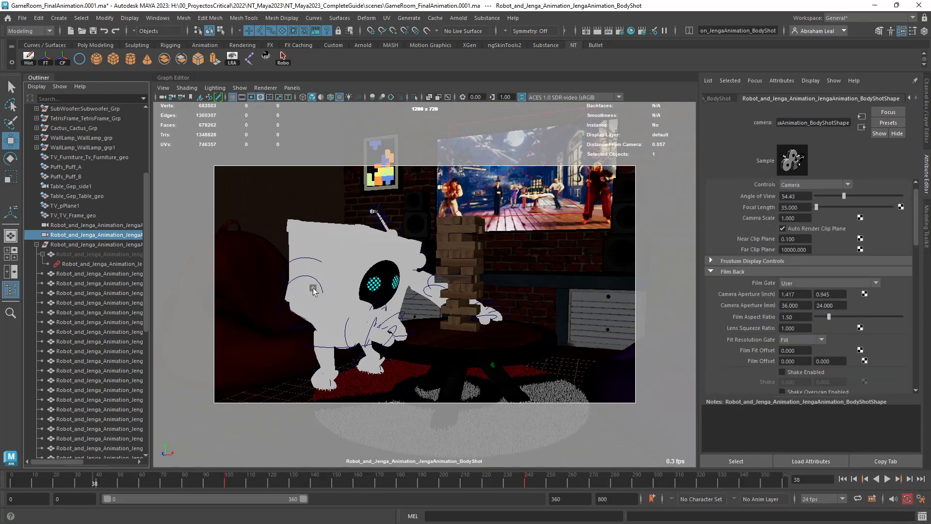
left_click(436, 476)
left_click(545, 483)
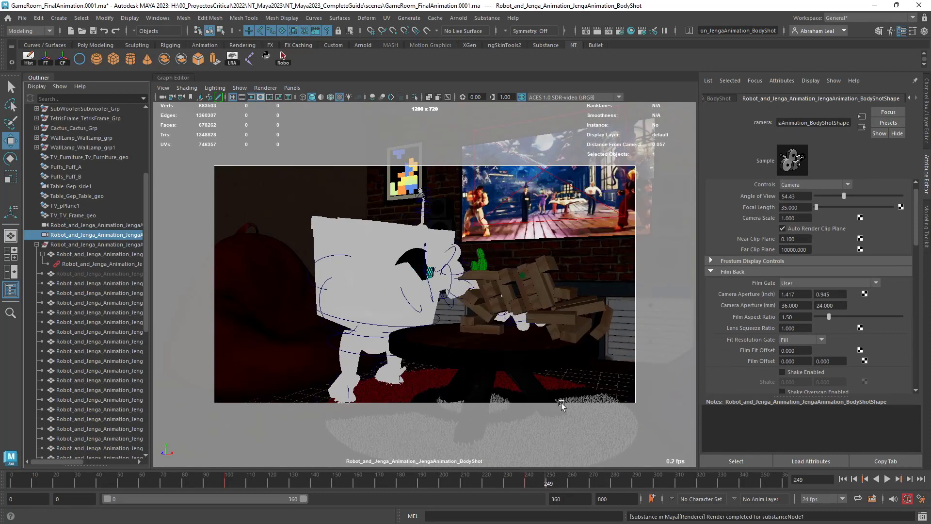
left_click(384, 291)
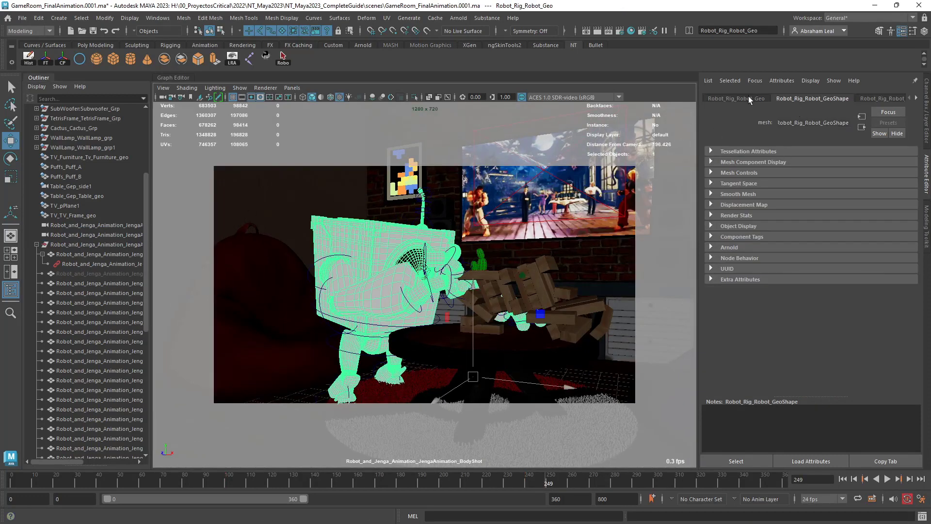
Set the body shot camera's Arnold focus distance to 200.
left_click(82, 235)
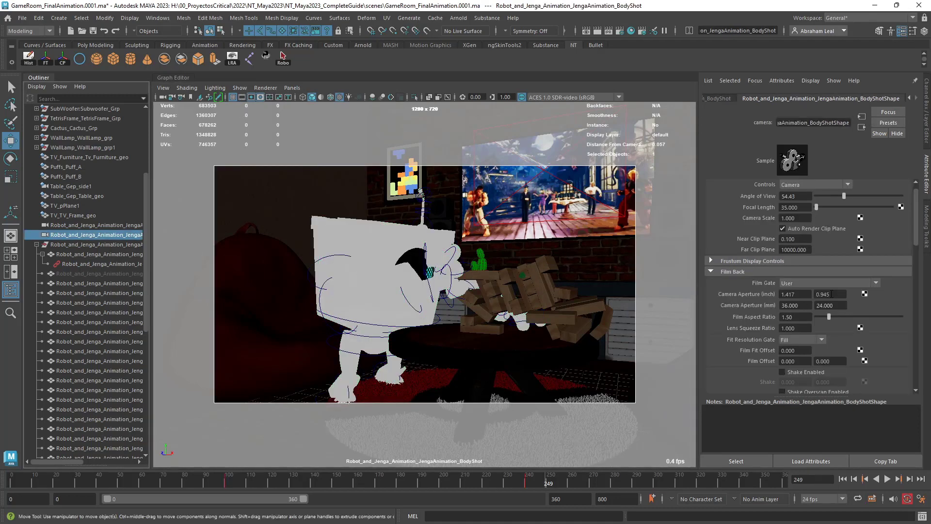
scroll(802, 338, "down", 5)
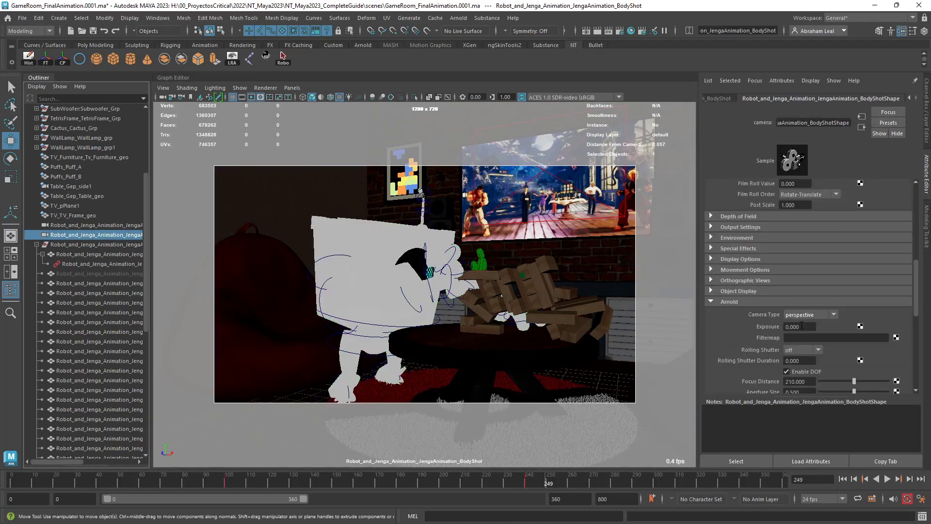
left_click(807, 382)
type("200")
key("Return")
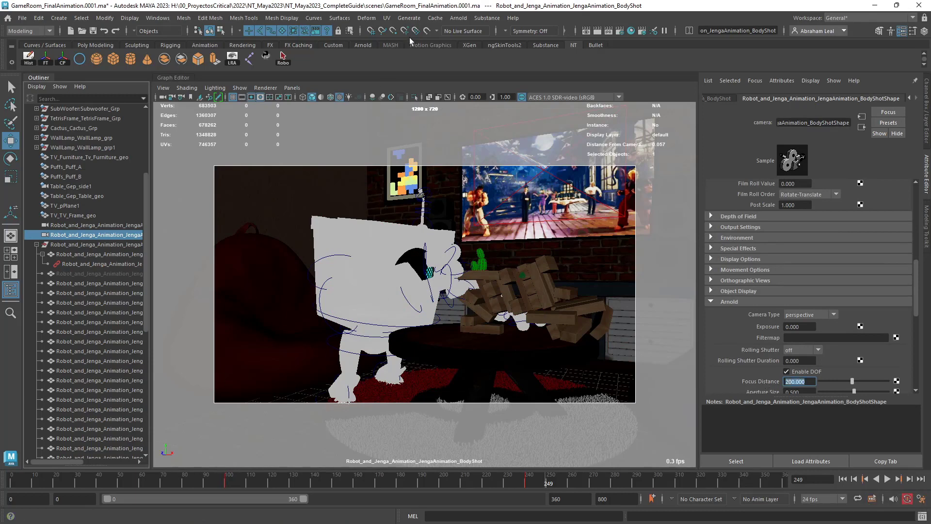
Render the body shot at frame 249 in the Arnold RenderView and examine the focus on the robot and falling blocks.
left_click(460, 18)
left_click(466, 37)
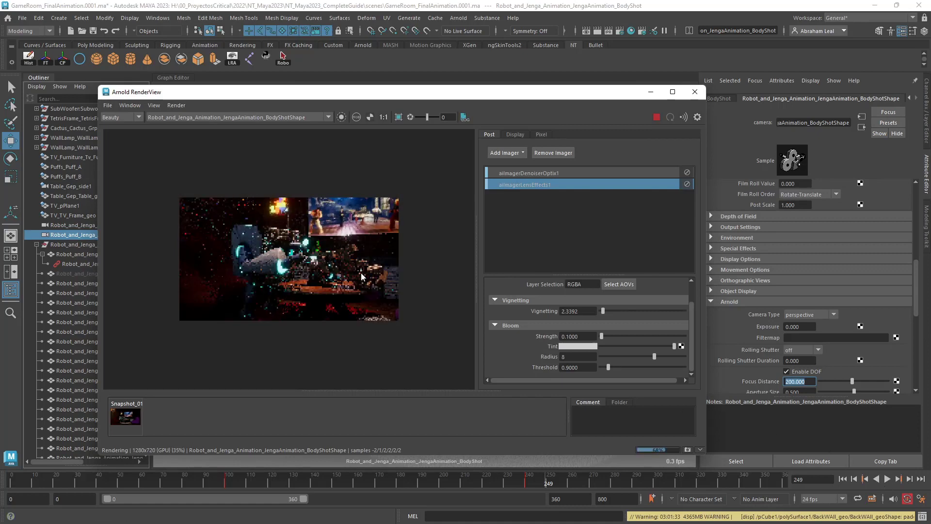
scroll(296, 279, "up", 4)
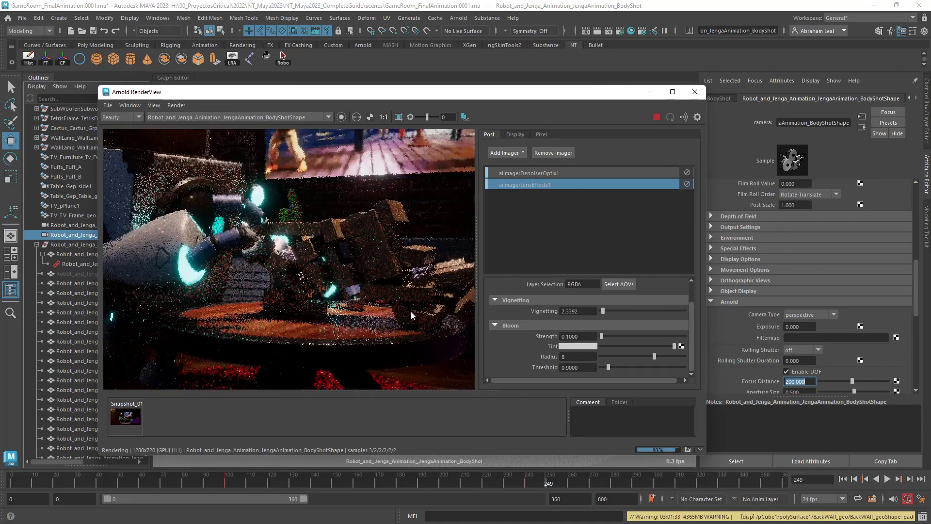
scroll(411, 311, "down", 3)
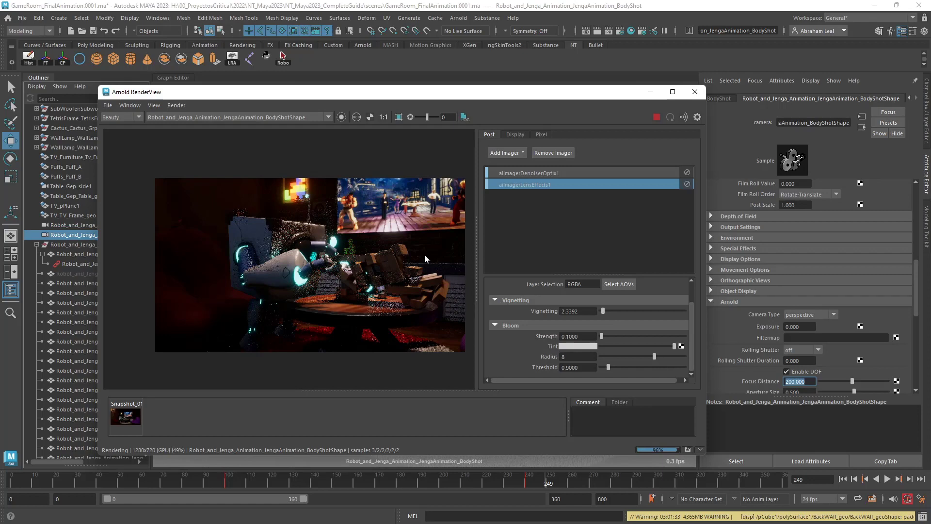
scroll(258, 268, "up", 2)
scroll(330, 257, "down", 1)
middle_click_drag(460, 259, 328, 262)
scroll(276, 284, "up", 2)
scroll(286, 287, "down", 2)
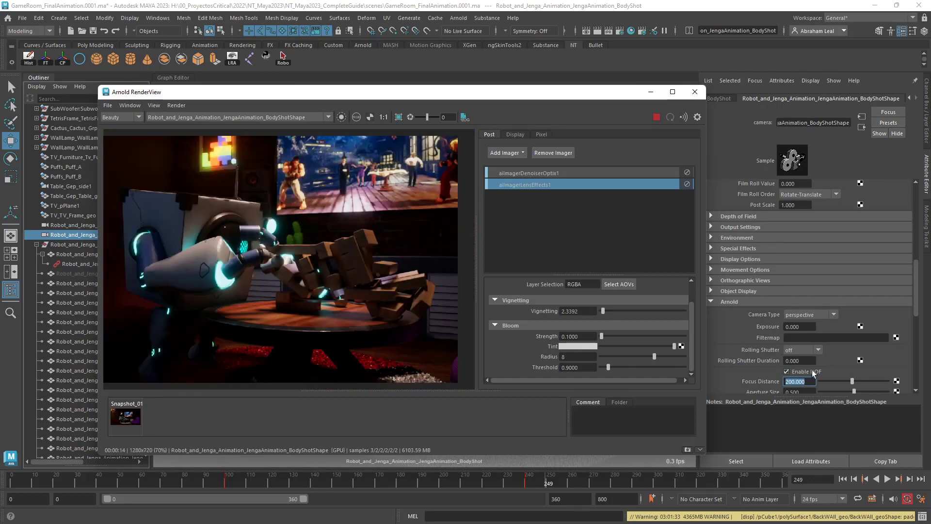
Set the body shot camera's aperture size to 1 and let the live render update.
scroll(804, 388, "down", 1)
left_click(802, 363)
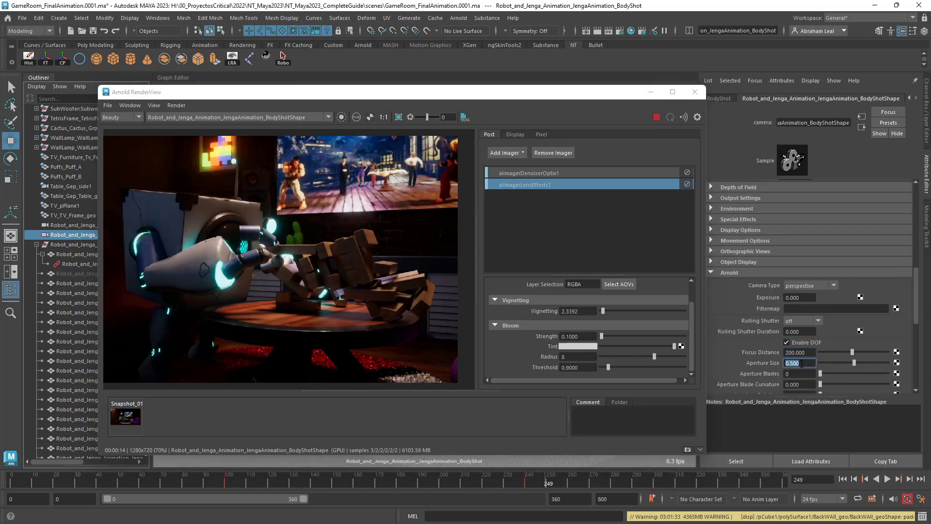
type("1")
key("Return")
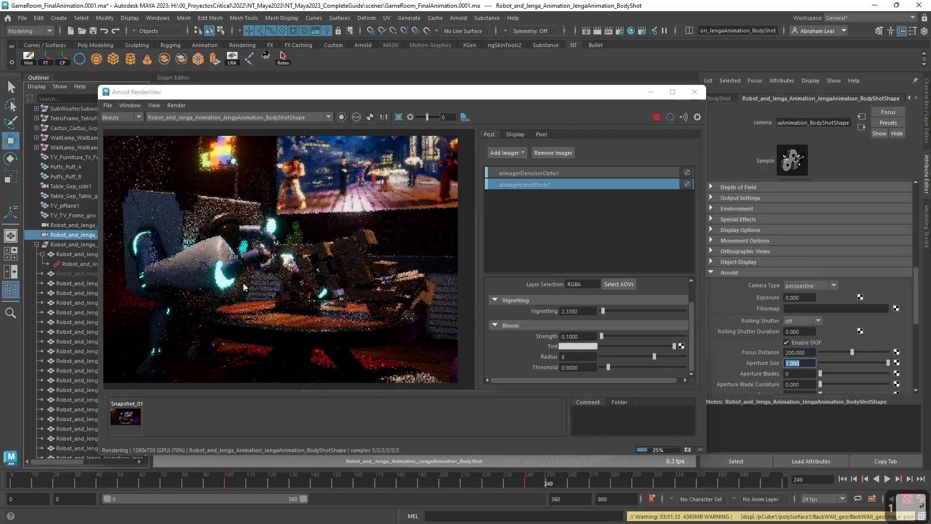
Examine the updated body shot render up close, comparing the sharpness of the robot, blocks and background.
scroll(258, 289, "up", 2)
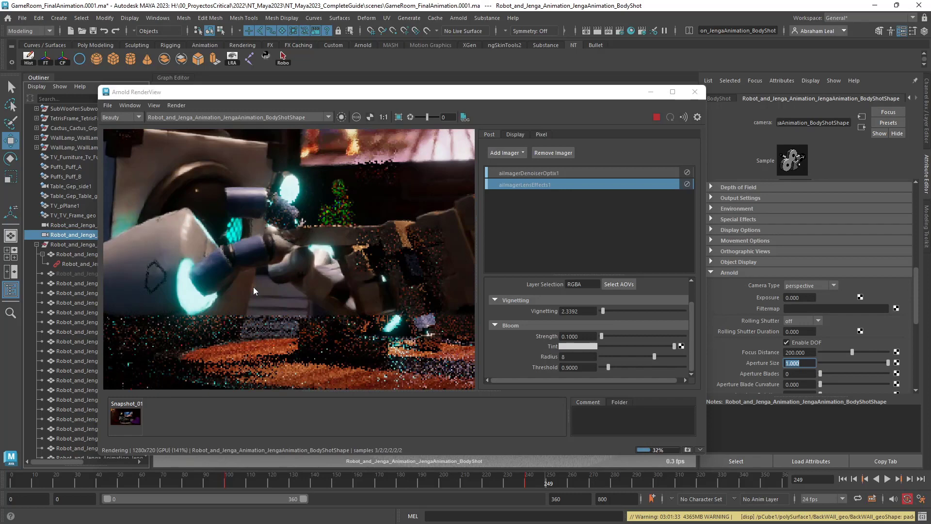
scroll(253, 286, "down", 2)
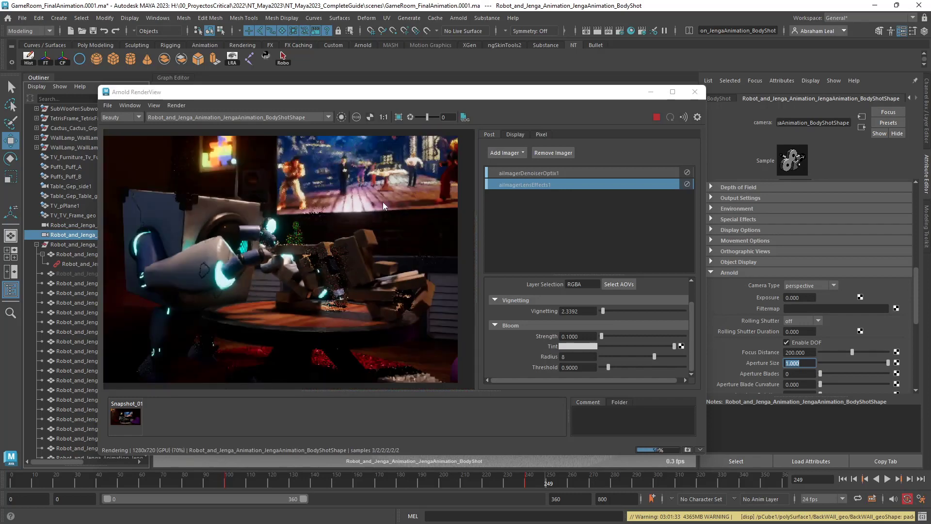
scroll(261, 204, "down", 2)
scroll(239, 261, "up", 3)
scroll(240, 278, "down", 1)
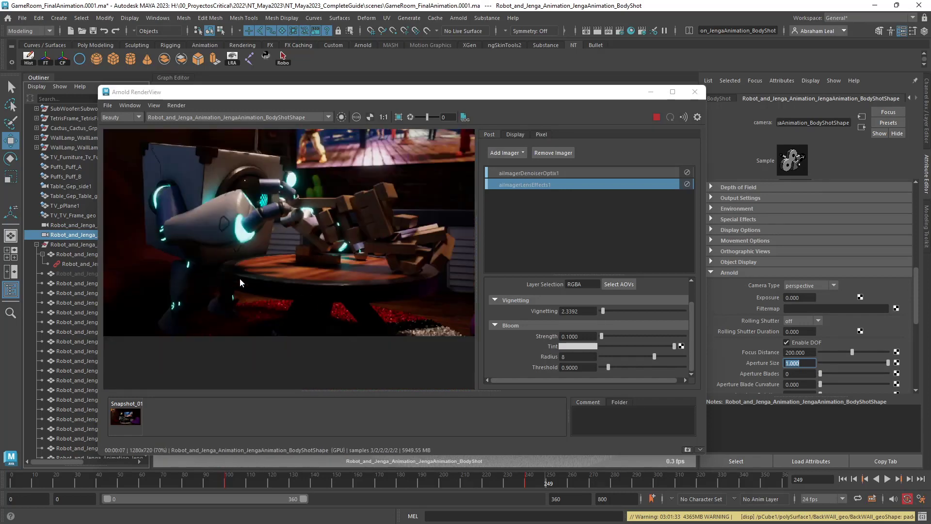
scroll(258, 229, "up", 2)
scroll(278, 264, "down", 4)
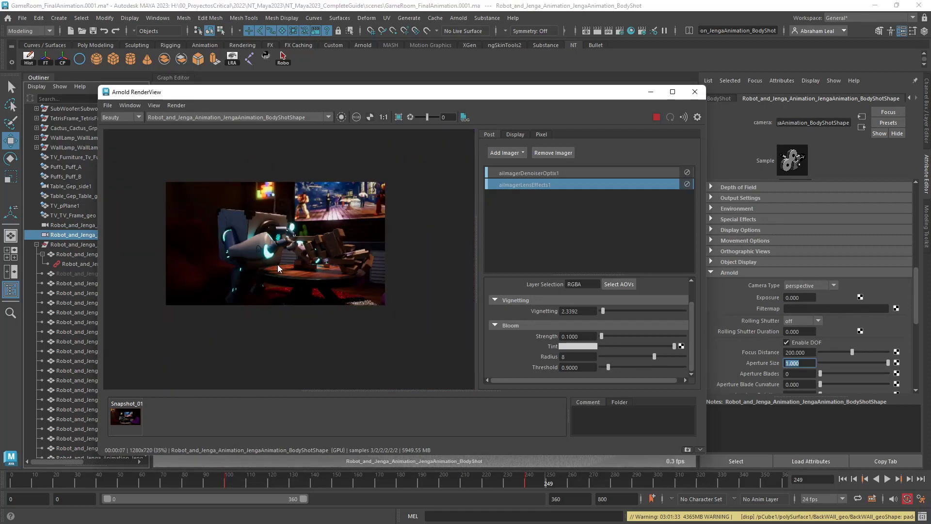
scroll(277, 264, "up", 5)
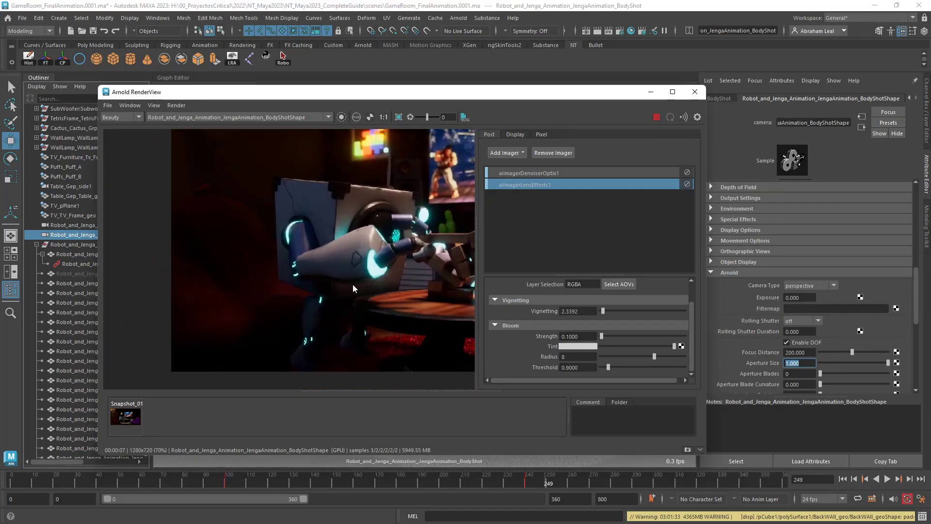
scroll(353, 283, "down", 2)
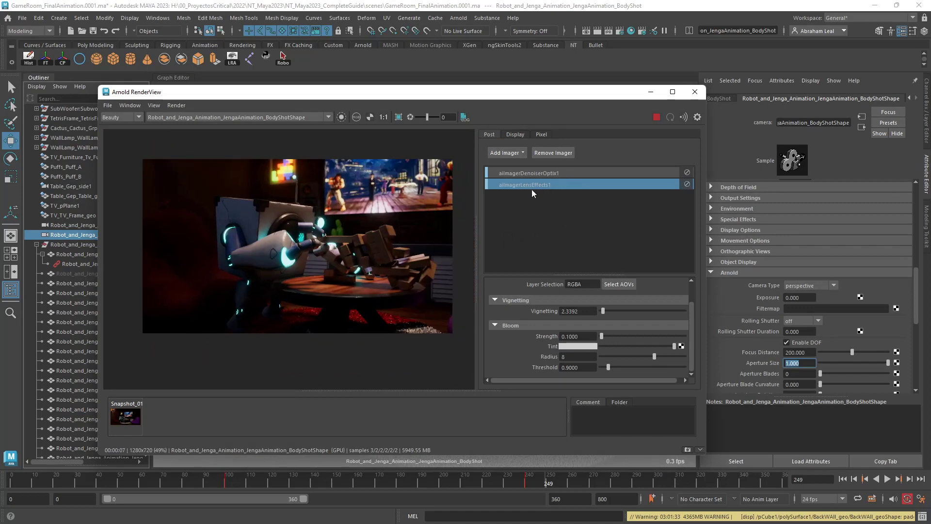
scroll(283, 273, "up", 3)
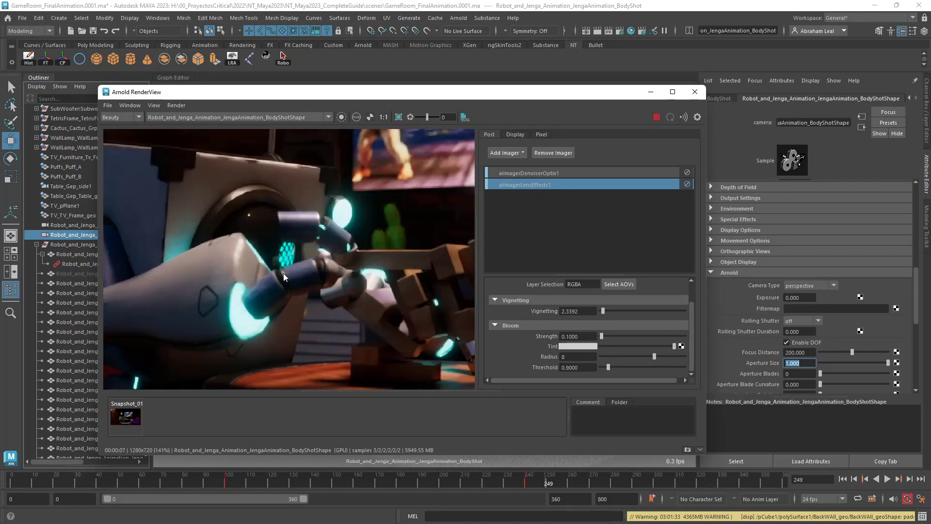
Review the full composition and depth of field of the body shot render at frame 249, both close up and from afar.
scroll(329, 213, "down", 4)
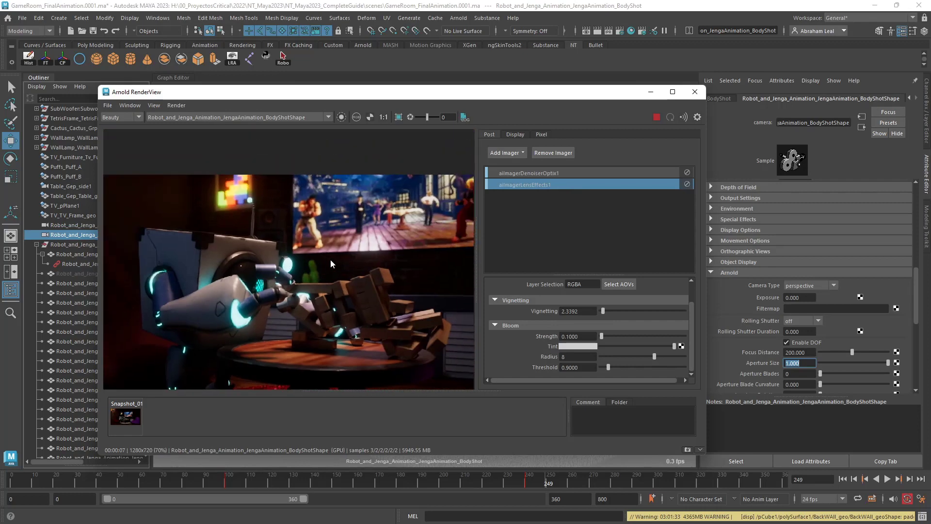
scroll(355, 305, "up", 2)
scroll(342, 294, "down", 2)
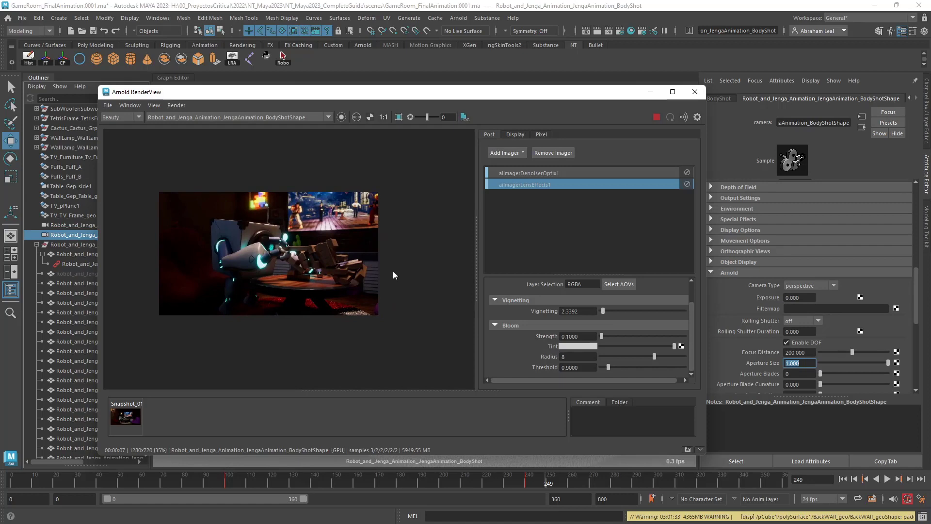
scroll(338, 283, "up", 1)
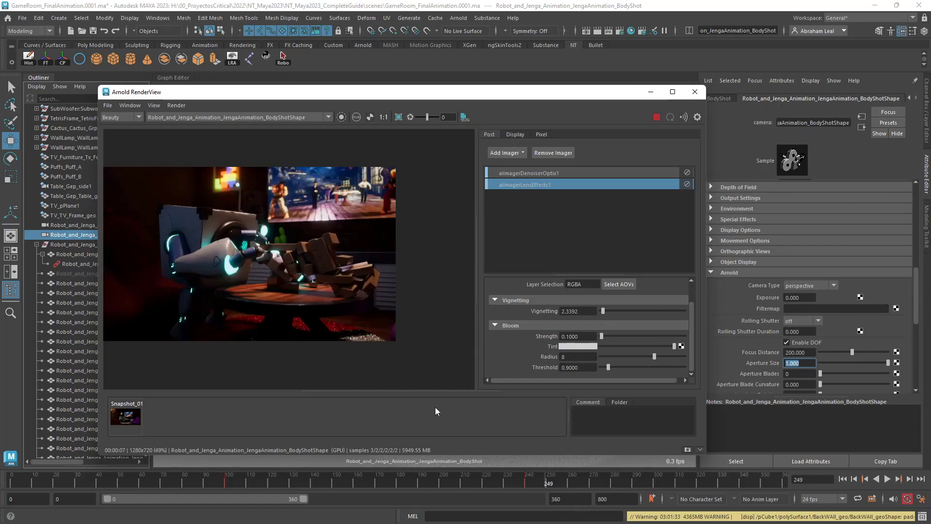
scroll(252, 291, "up", 1)
middle_click_drag(249, 295, 282, 292)
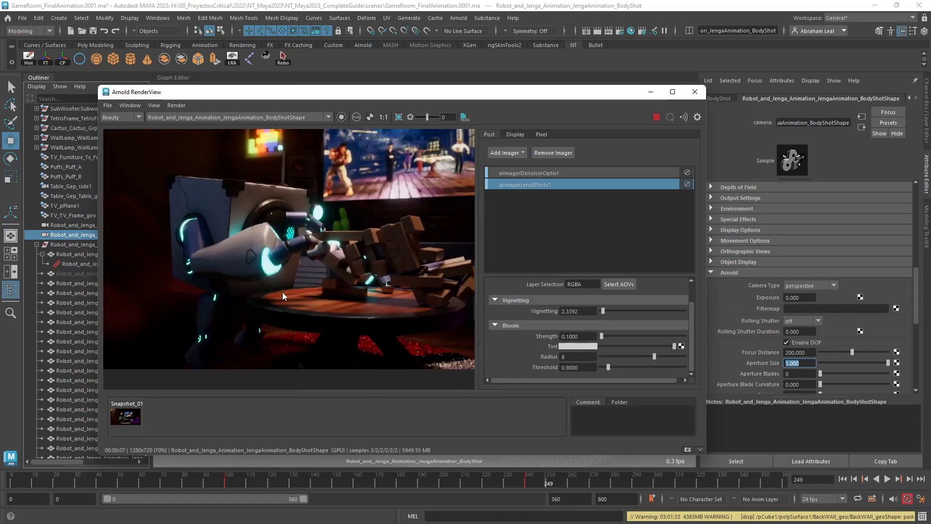
scroll(282, 292, "down", 1)
Stop the live render, move the animation to frame 351, and restart the body shot render.
left_click(657, 117)
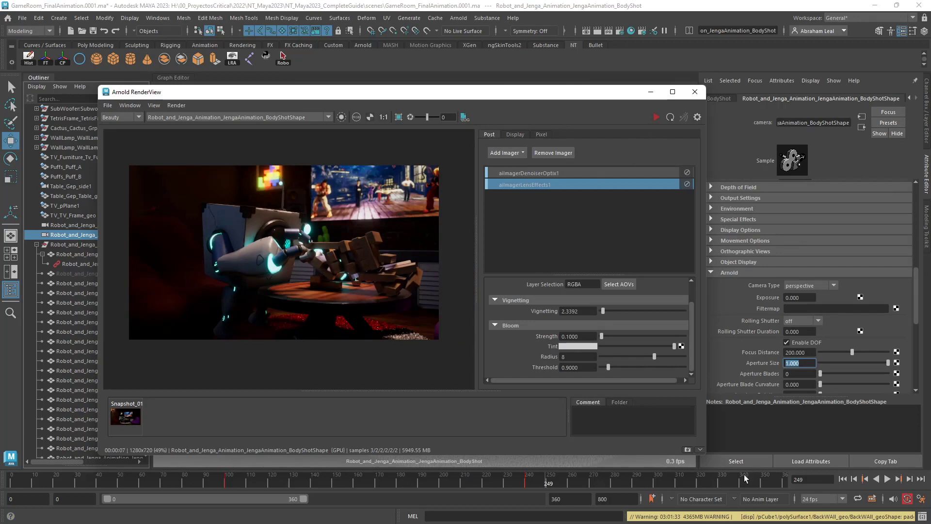
left_click(781, 485)
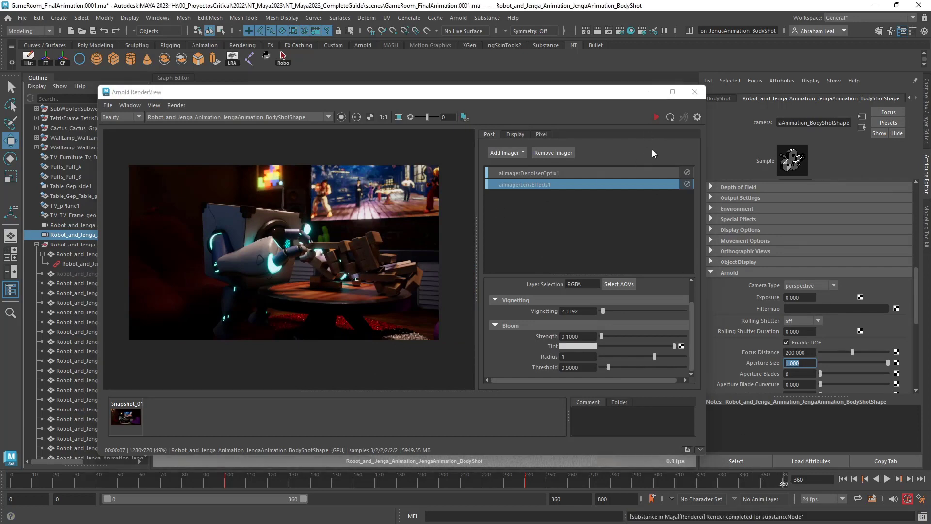
left_click(767, 483)
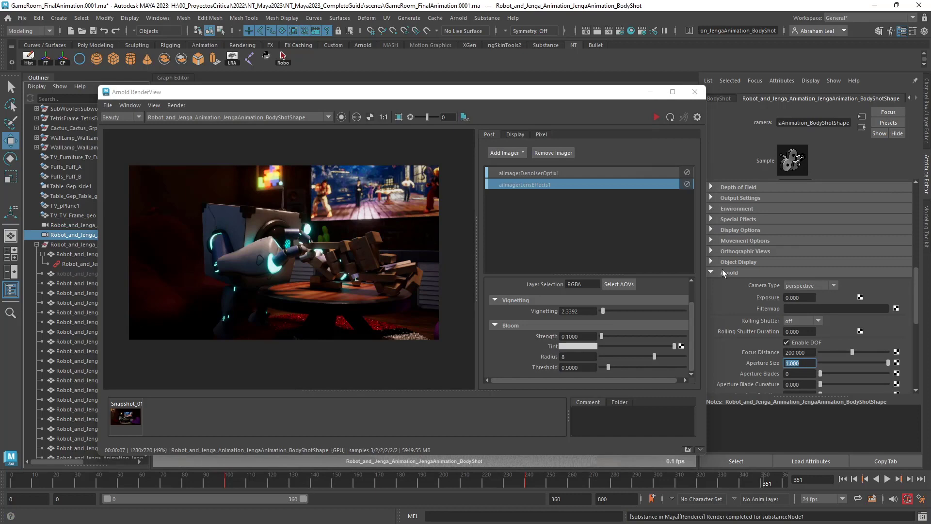
left_click(657, 117)
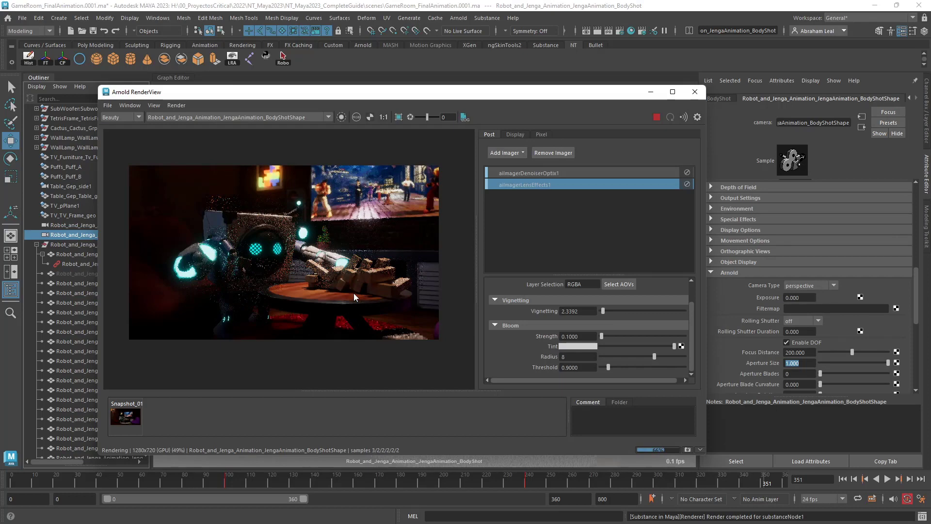
Examine the frame 351 body shot render at several magnifications, checking focus on the robot's face, arm, collapsed blocks and background.
scroll(354, 293, "up", 3)
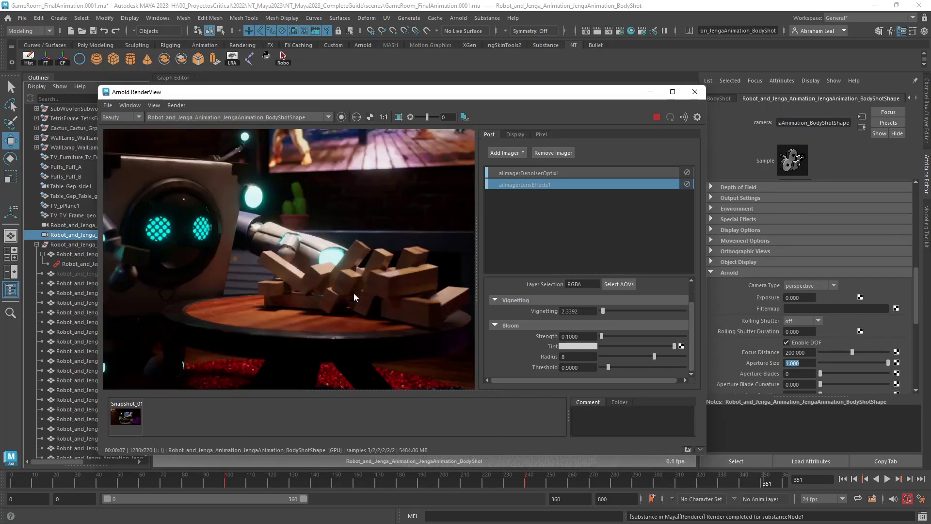
scroll(353, 293, "down", 4)
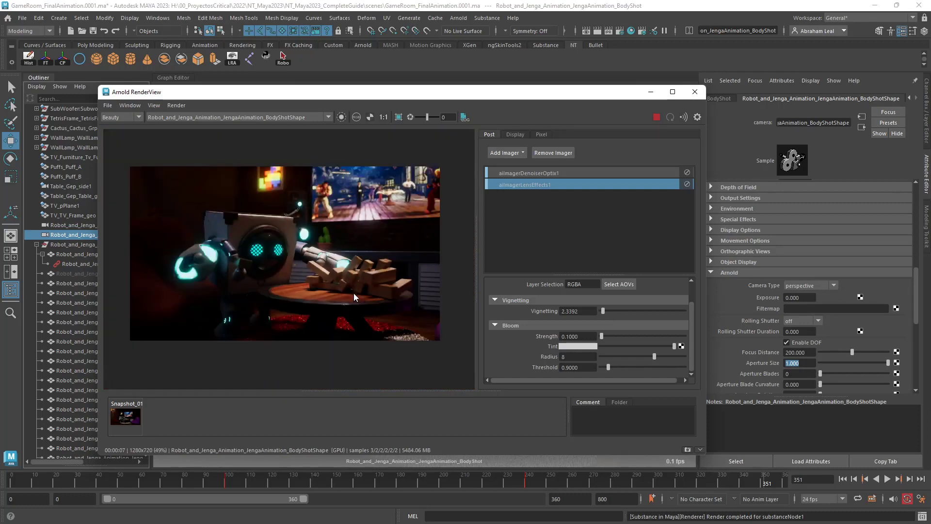
scroll(354, 293, "up", 4)
scroll(354, 293, "up", 1)
scroll(353, 293, "down", 2)
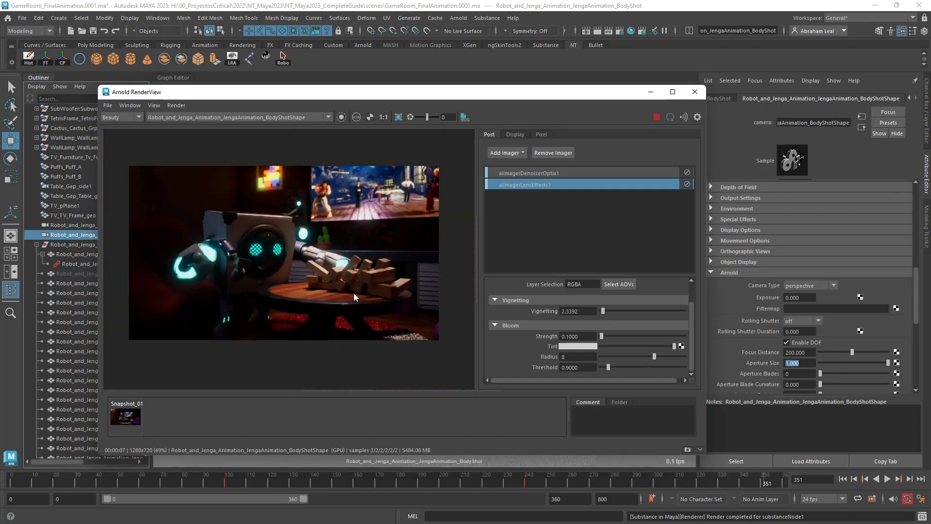
scroll(353, 293, "up", 1)
scroll(354, 293, "down", 1)
scroll(353, 293, "up", 1)
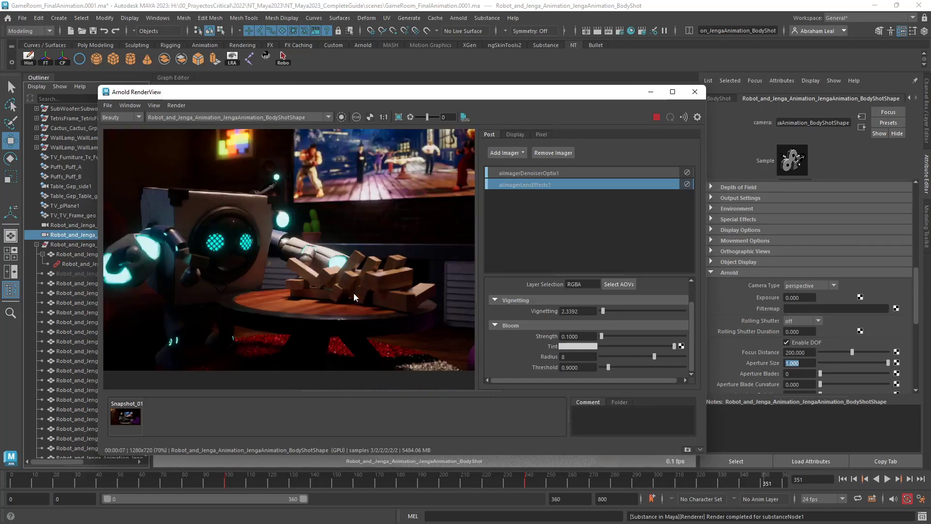
scroll(354, 293, "down", 1)
scroll(353, 293, "up", 1)
scroll(354, 293, "down", 1)
scroll(353, 293, "up", 1)
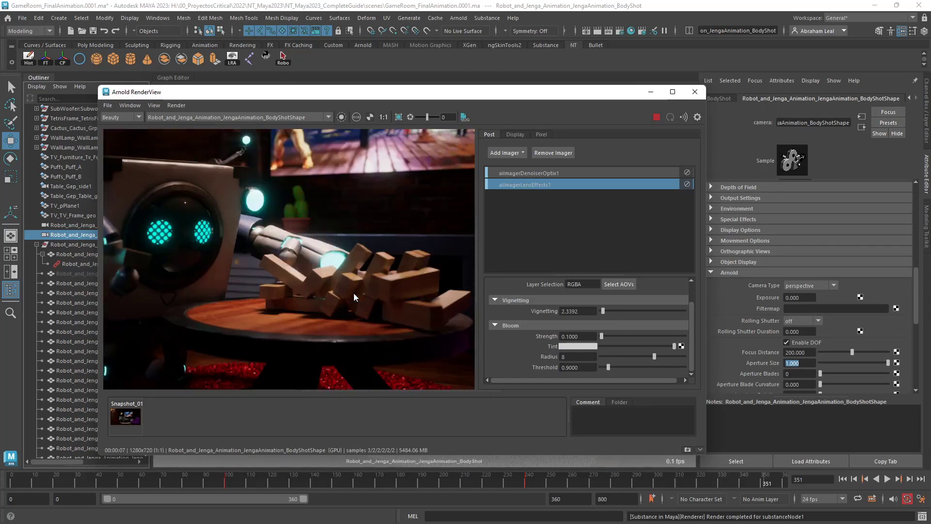
scroll(353, 293, "down", 2)
scroll(354, 293, "up", 1)
scroll(354, 293, "down", 2)
scroll(354, 293, "up", 2)
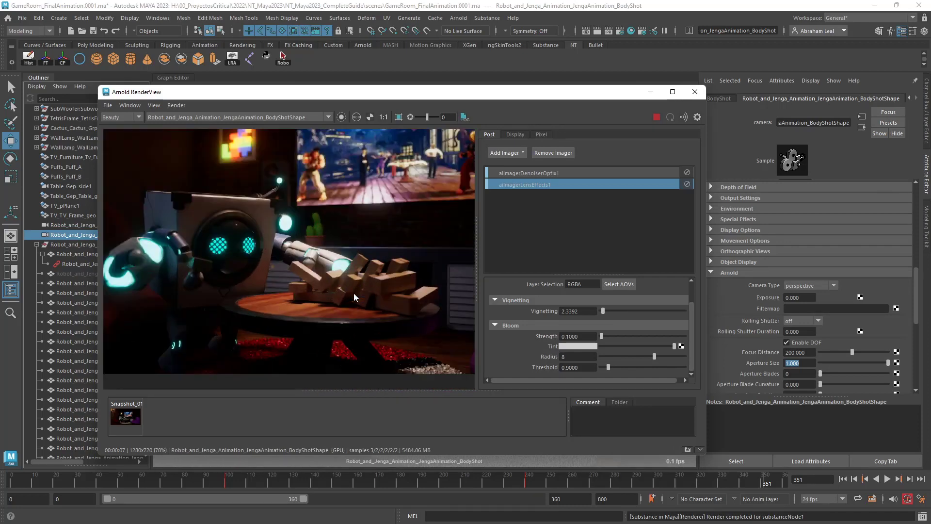
mouse_move(358, 282)
middle_mouse_down()
mouse_move(328, 275)
mouse_move(358, 279)
middle_mouse_up()
scroll(328, 274, "down", 2)
scroll(328, 274, "up", 1)
scroll(327, 275, "up", 1)
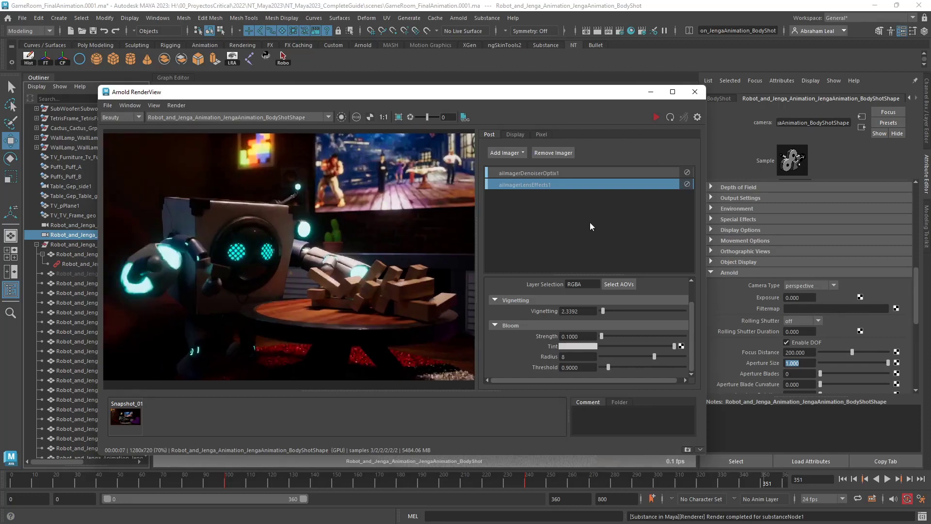
scroll(319, 248, "down", 1)
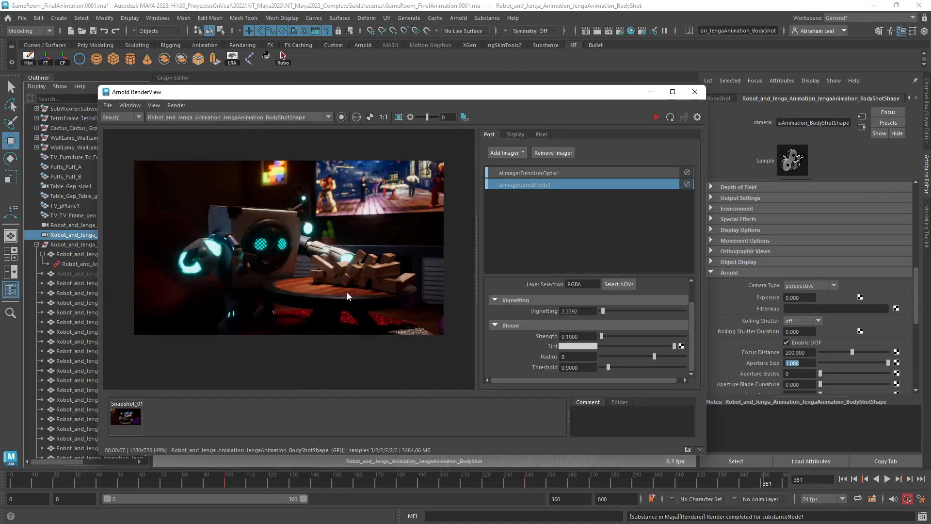
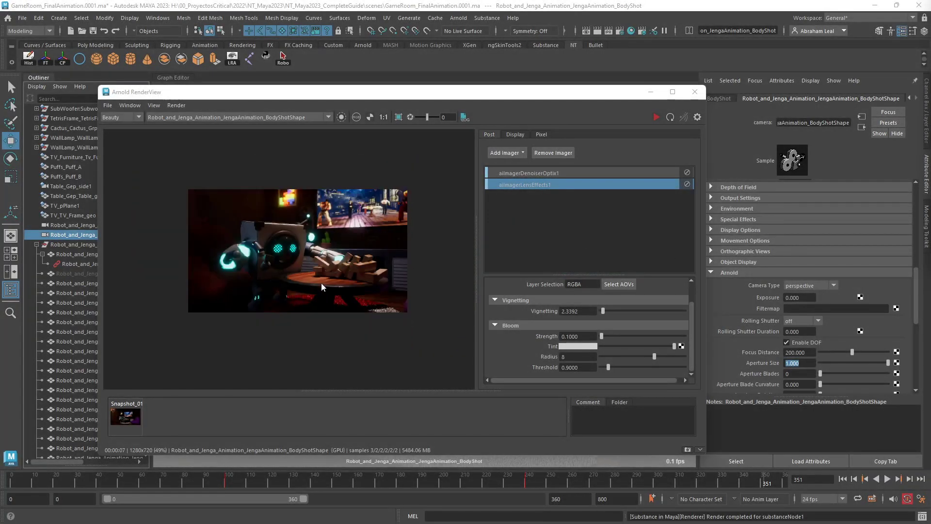
Set the render image size preset to HD_1080 and restart the live body shot render at frame 351.
scroll(321, 283, "up", 3)
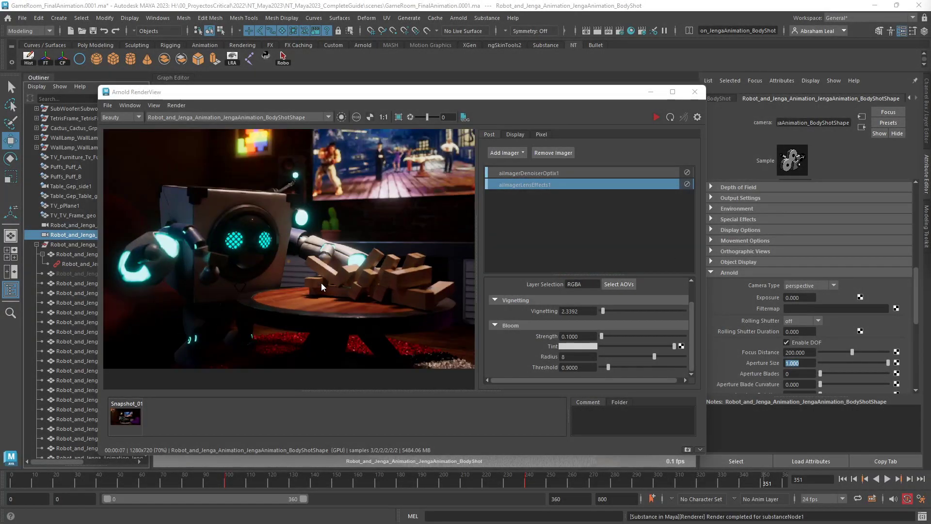
scroll(322, 274, "up", 2)
scroll(323, 272, "down", 4)
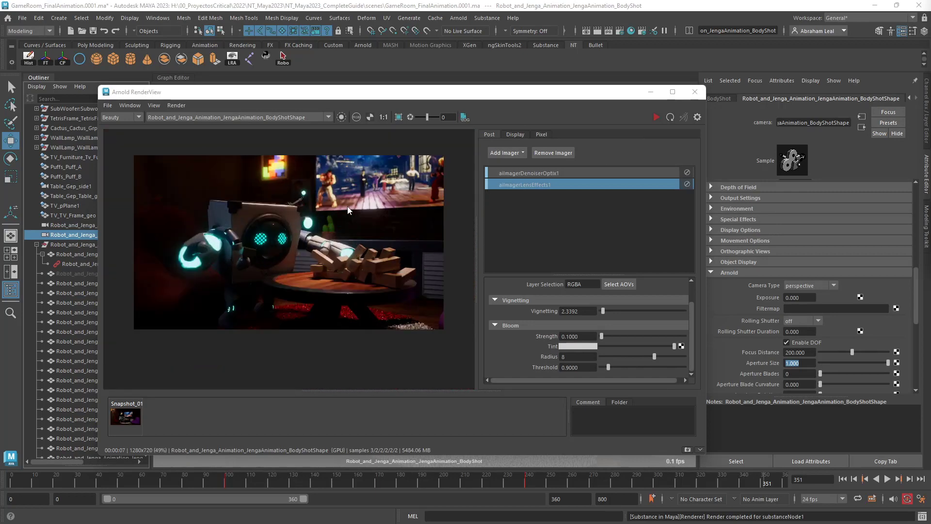
left_click(618, 30)
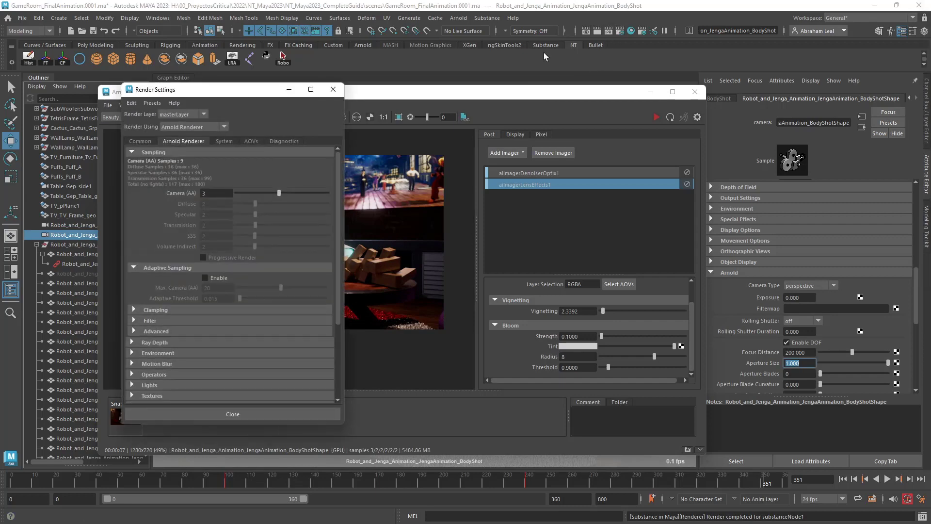
left_click(140, 141)
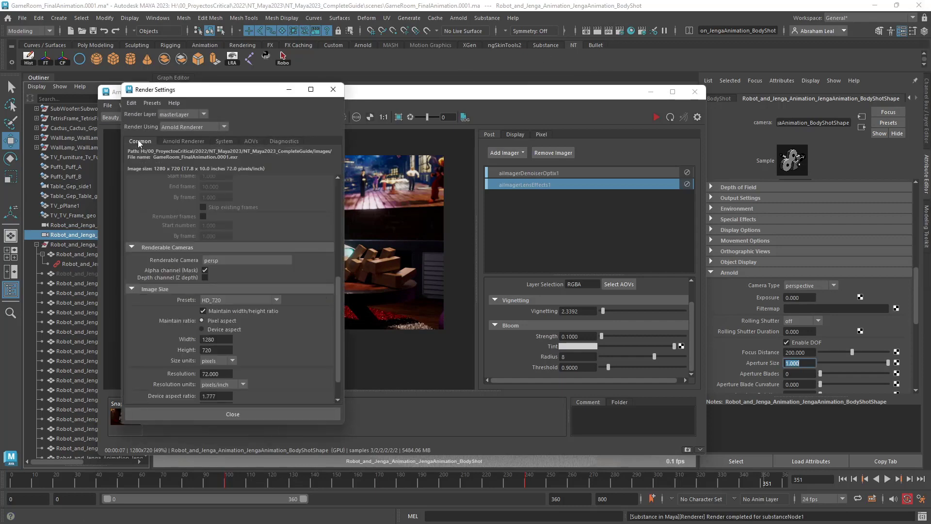
left_click(263, 300)
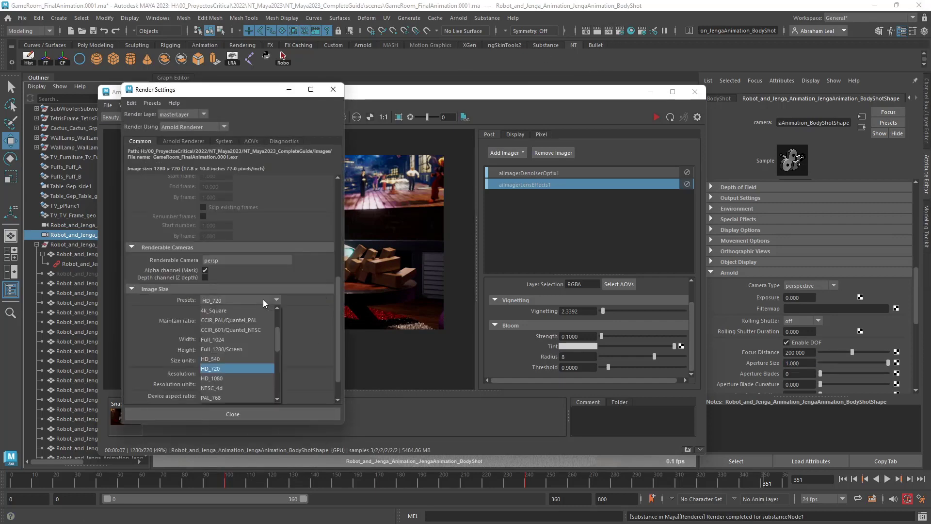
left_click(244, 377)
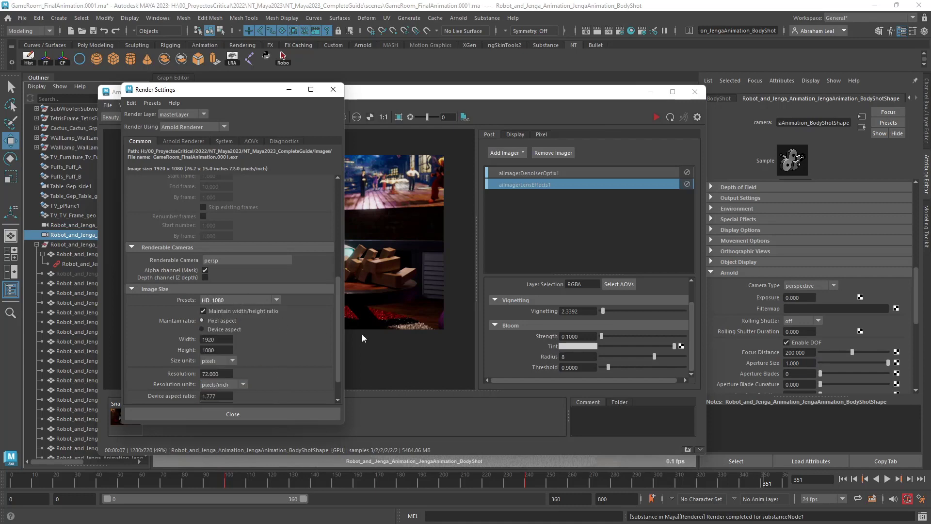
left_click(656, 117)
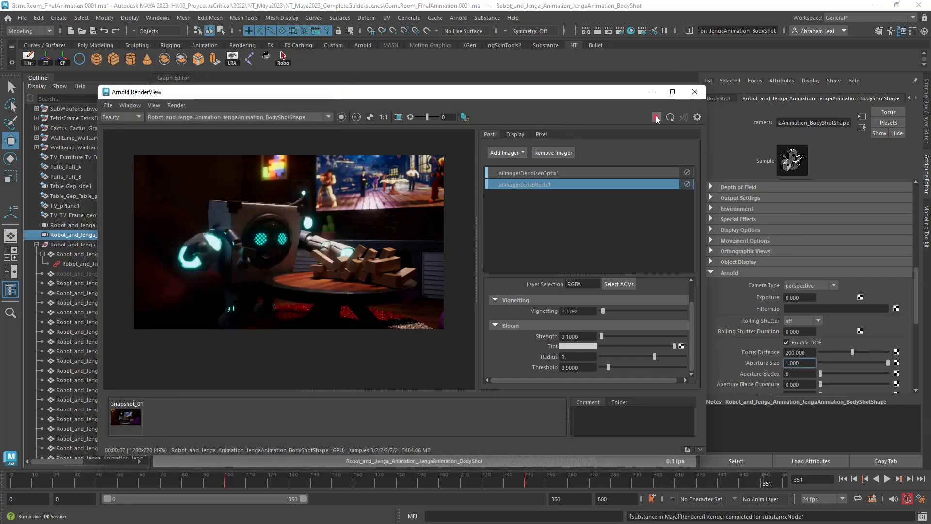
Examine the HD_1080 render of frame 351 at several magnifications, checking detail on the robot, collapsed blocks, table and carpet.
scroll(290, 299, "down", 5)
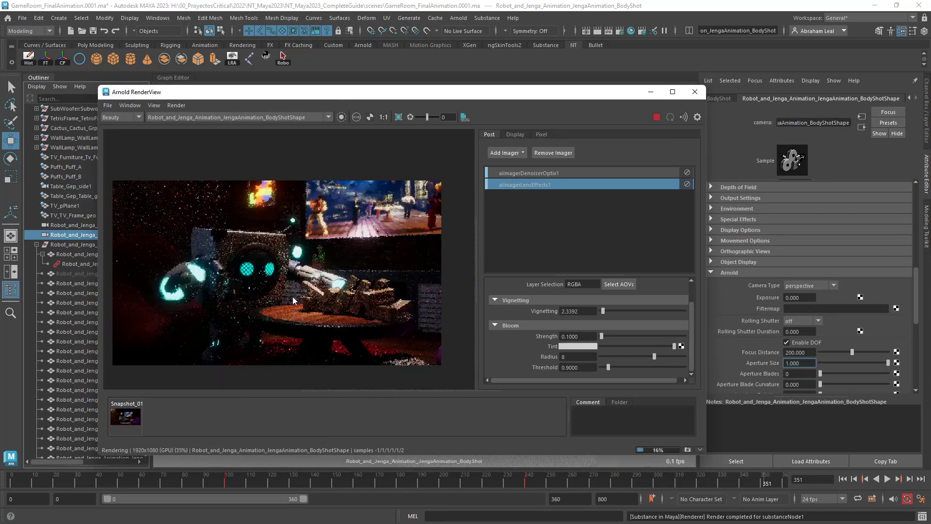
scroll(304, 331, "down", 2)
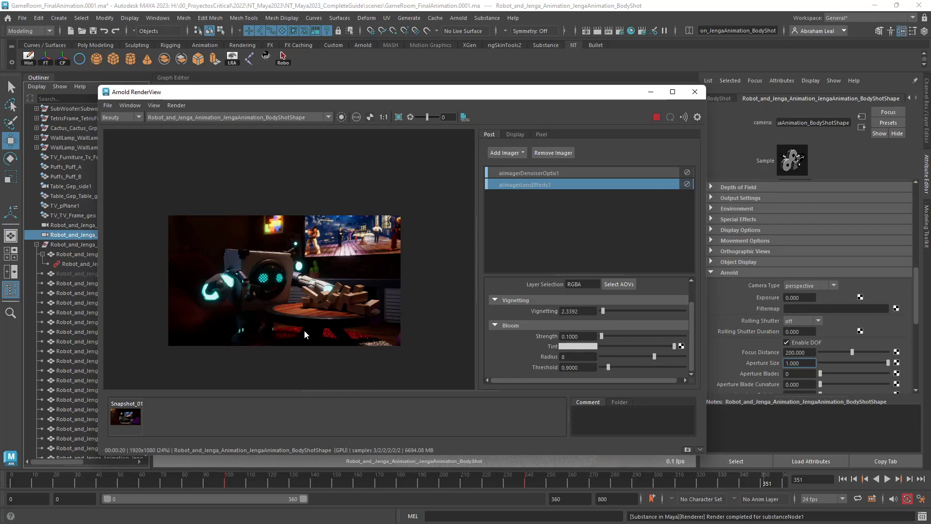
scroll(299, 308, "up", 5)
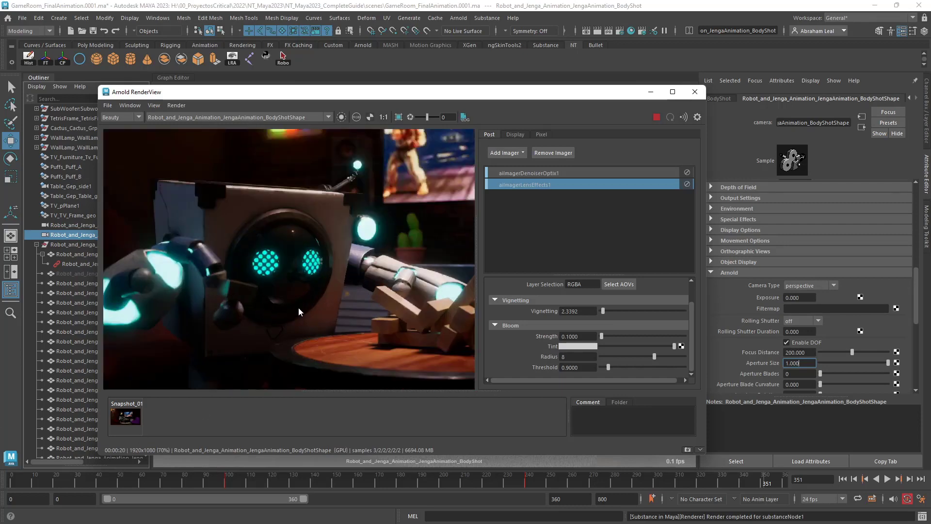
left_click_drag(298, 308, 303, 271)
scroll(310, 275, "up", 5)
scroll(349, 255, "down", 2)
scroll(249, 249, "down", 3)
left_click_drag(395, 270, 304, 278)
scroll(304, 277, "down", 1)
scroll(399, 345, "up", 2)
left_click_drag(399, 345, 352, 336)
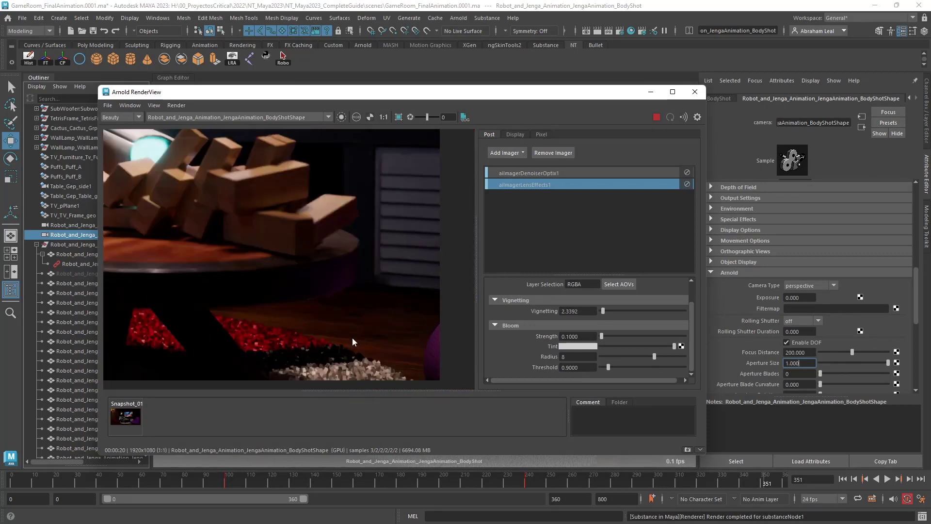
Disable the OptiX denoiser imager and check the raw noise on the blocks, robot arm and face.
left_click(687, 172)
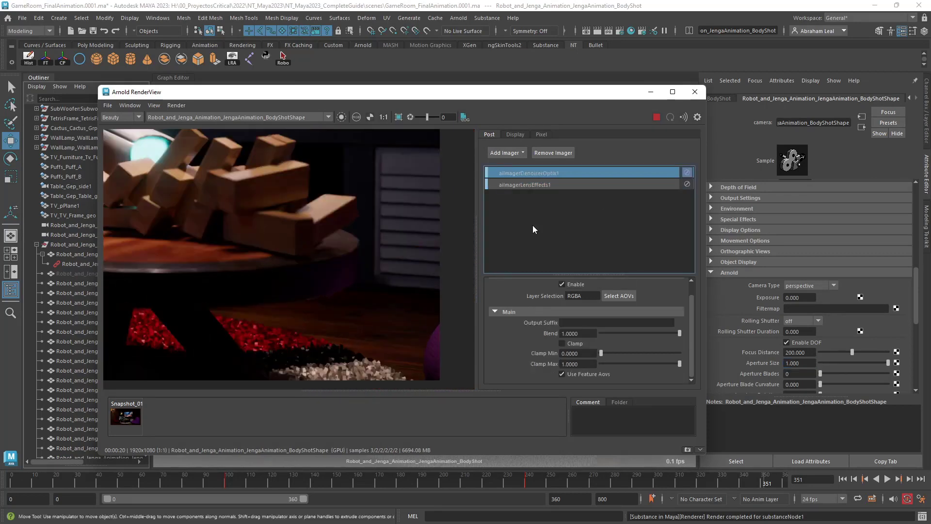
left_click_drag(247, 310, 342, 290)
left_click_drag(234, 259, 310, 339)
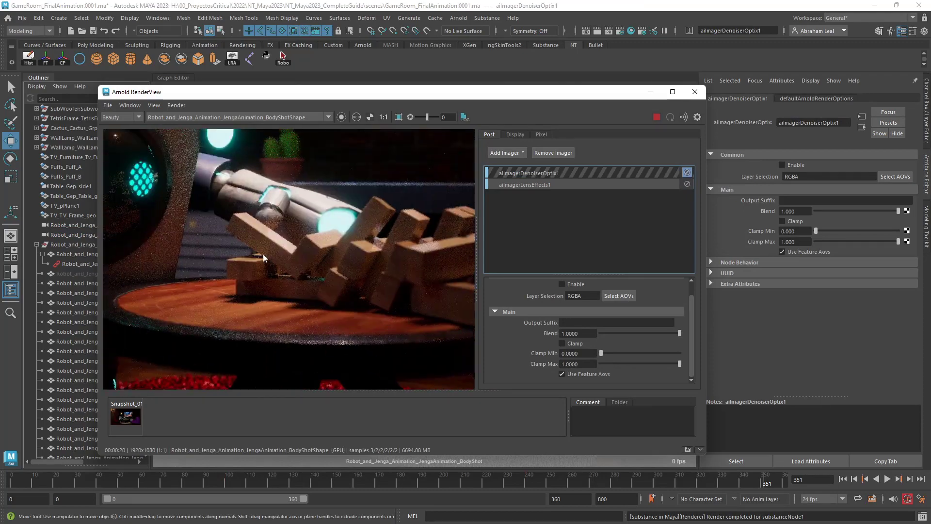
left_click_drag(263, 254, 396, 333)
scroll(277, 245, "up", 2)
left_click_drag(321, 220, 298, 278)
scroll(298, 277, "down", 1)
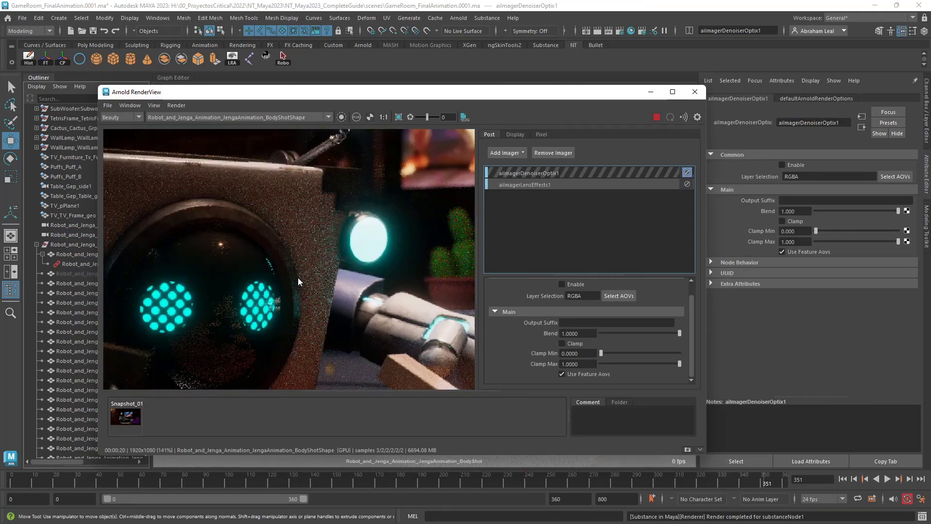
Inspect the noise without the denoiser on the Tetris light, dark wall, robot head and arm at varying magnifications.
scroll(298, 277, "up", 1)
scroll(301, 190, "down", 2)
left_click_drag(318, 145, 325, 248)
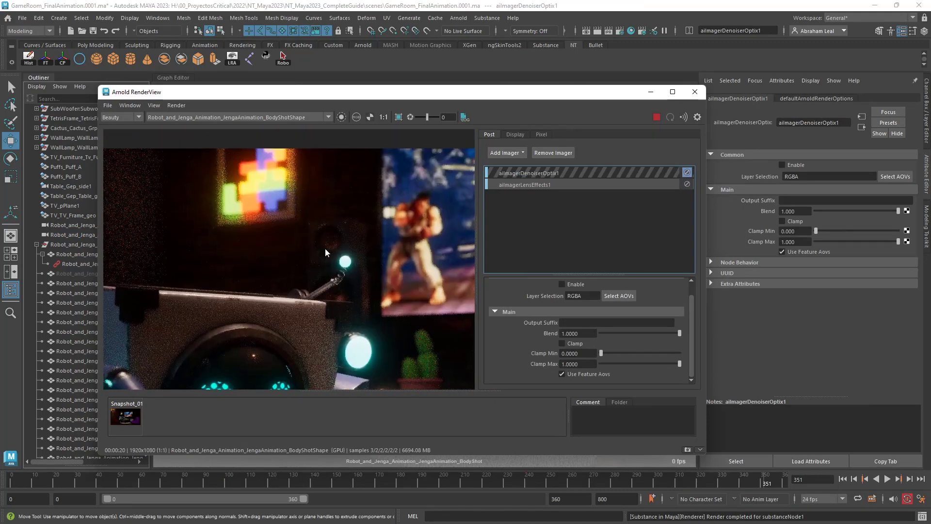
scroll(325, 248, "up", 2)
scroll(339, 245, "up", 1)
scroll(312, 237, "up", 1)
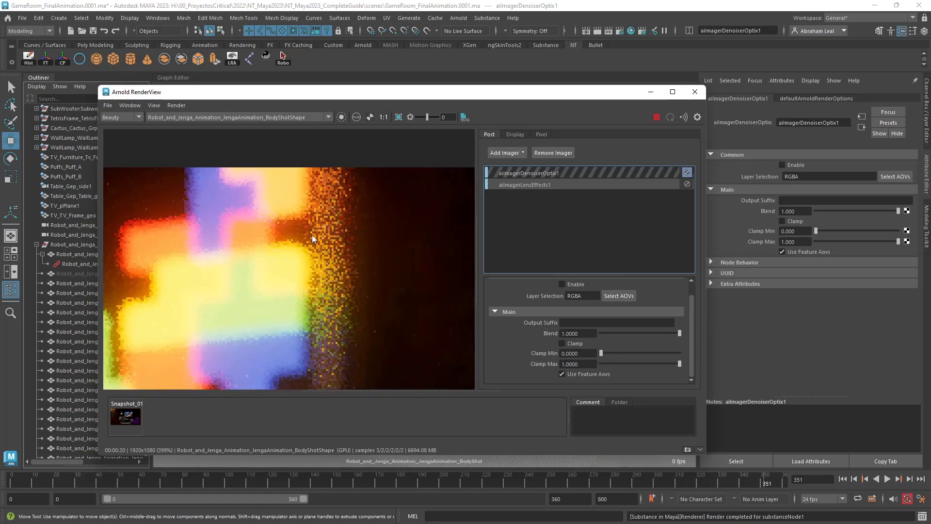
scroll(313, 238, "down", 4)
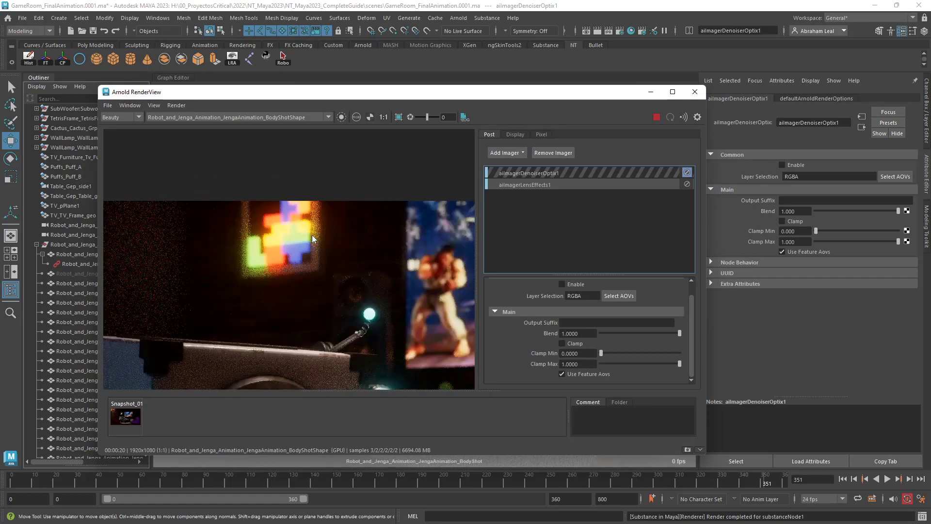
scroll(312, 235, "down", 1)
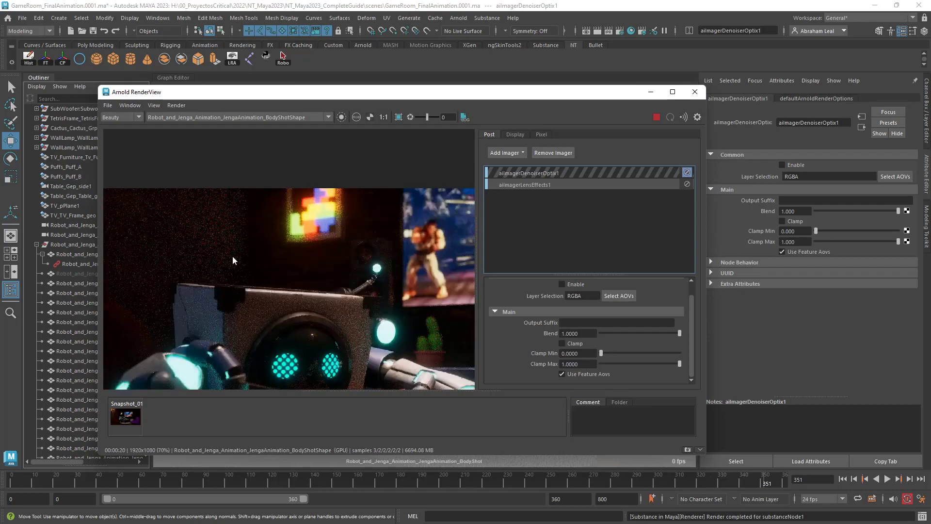
scroll(233, 257, "down", 1)
middle_click_drag(235, 266, 270, 161)
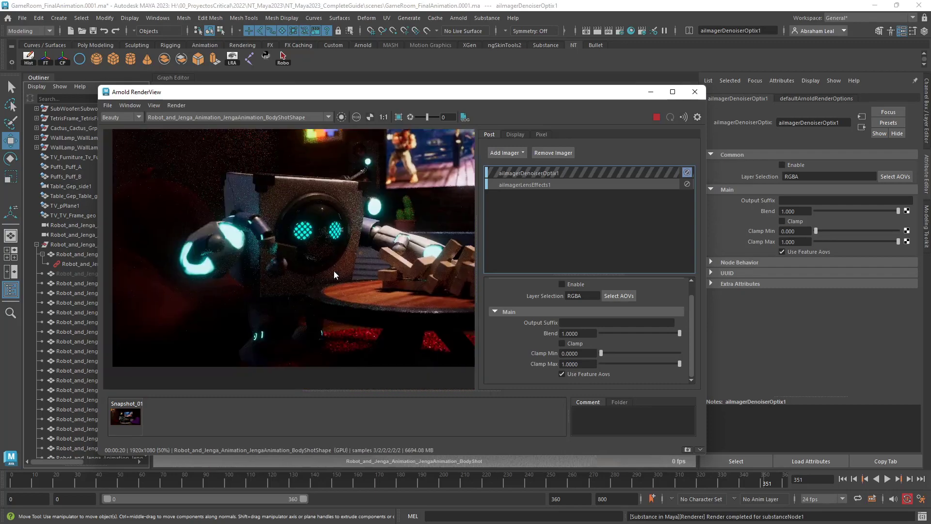
scroll(365, 259, "up", 3)
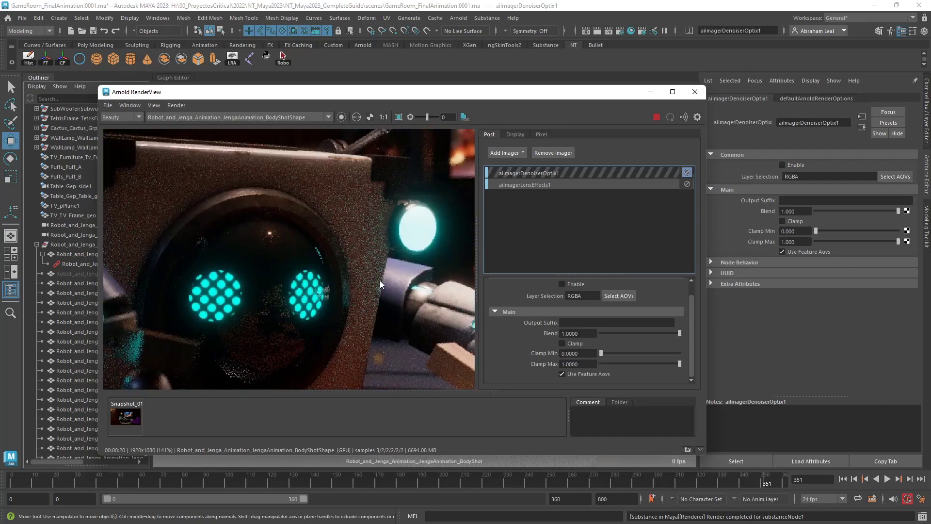
scroll(382, 268, "down", 3)
scroll(392, 269, "up", 2)
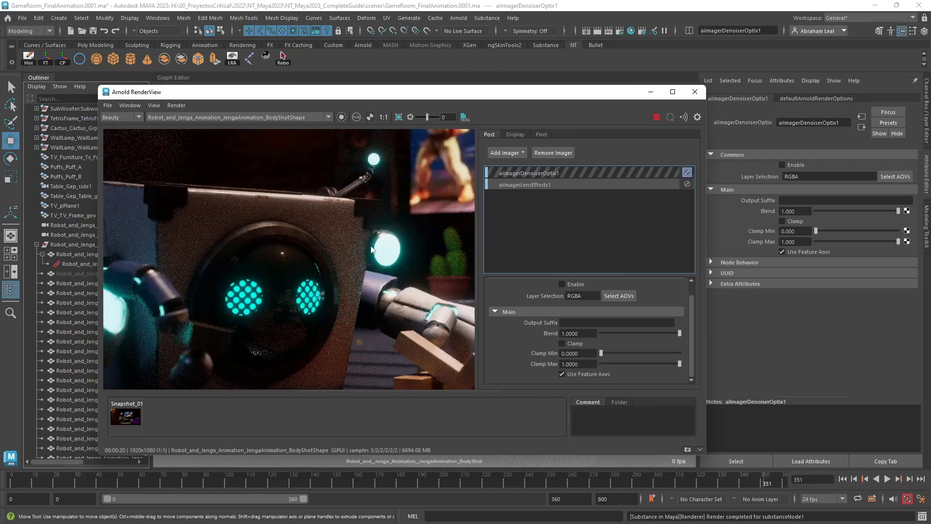
Enable adaptive sampling in the Arnold render settings and set Max. Camera (AA) to 3.
left_click(619, 31)
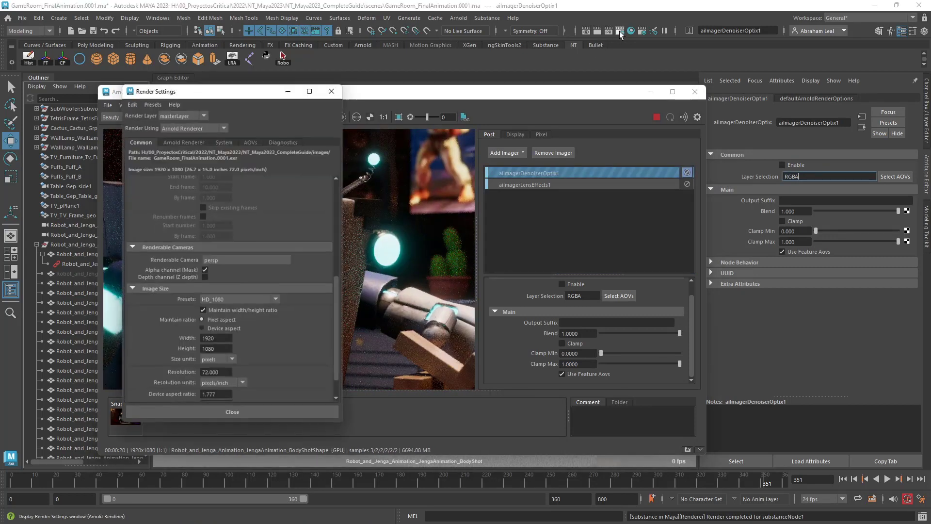
left_click_drag(246, 88, 683, 99)
left_click(620, 153)
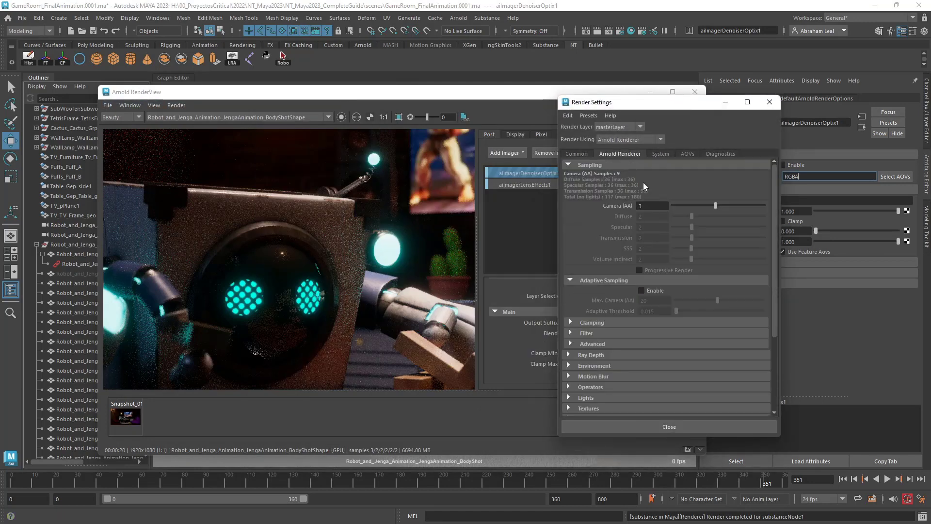
left_click(641, 290)
left_click(643, 300)
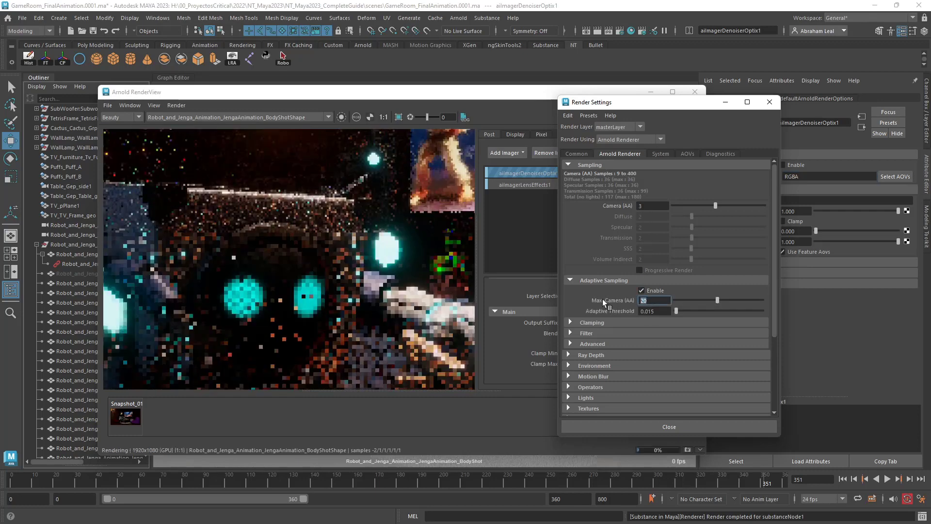
type("3")
key("Return")
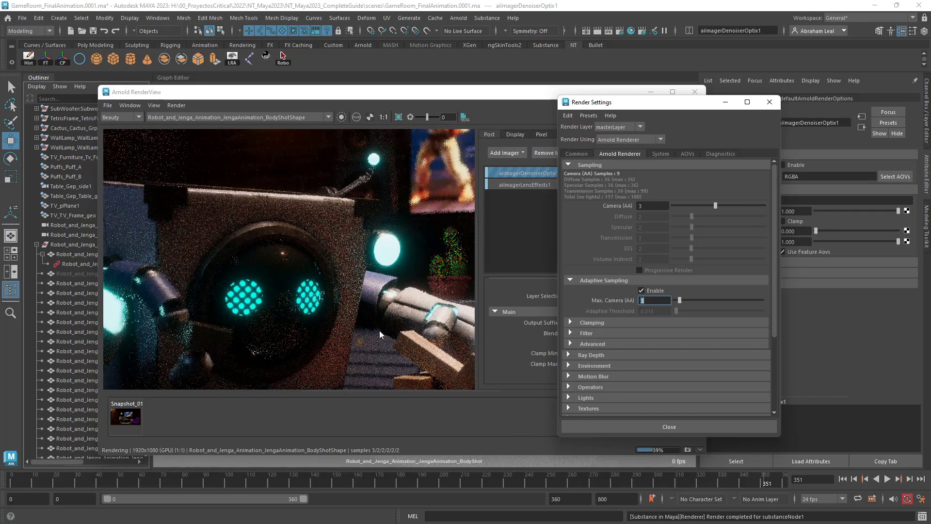
Review the render with adaptive sampling enabled and compare it with the OptiX denoiser on and off.
scroll(333, 241, "down", 3)
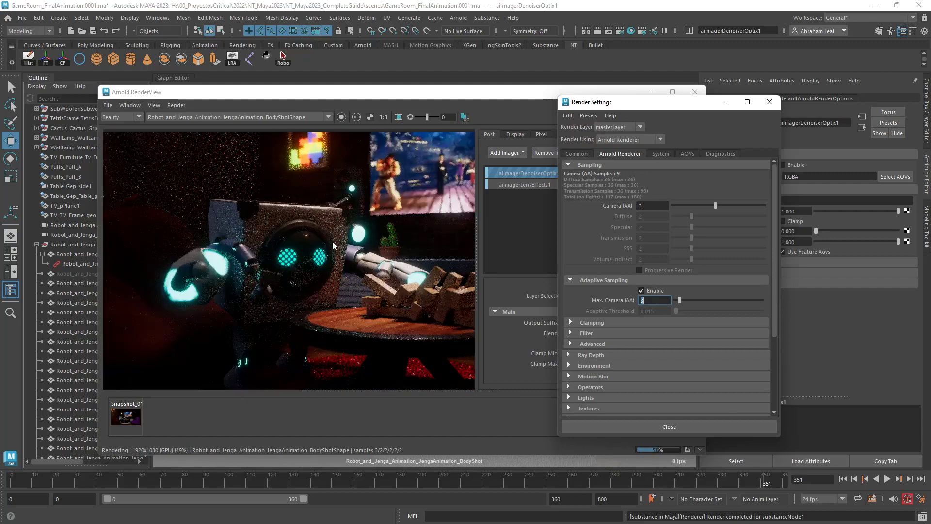
scroll(332, 242, "up", 2)
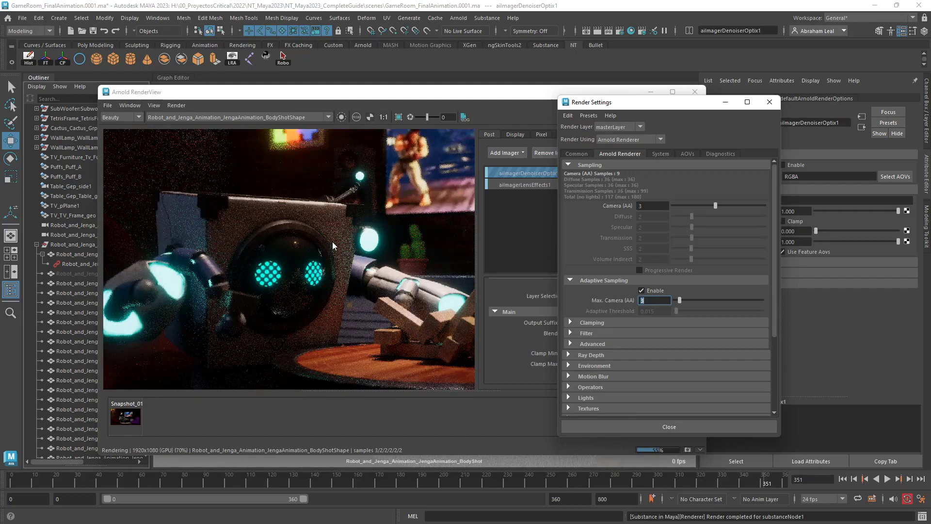
scroll(333, 241, "down", 3)
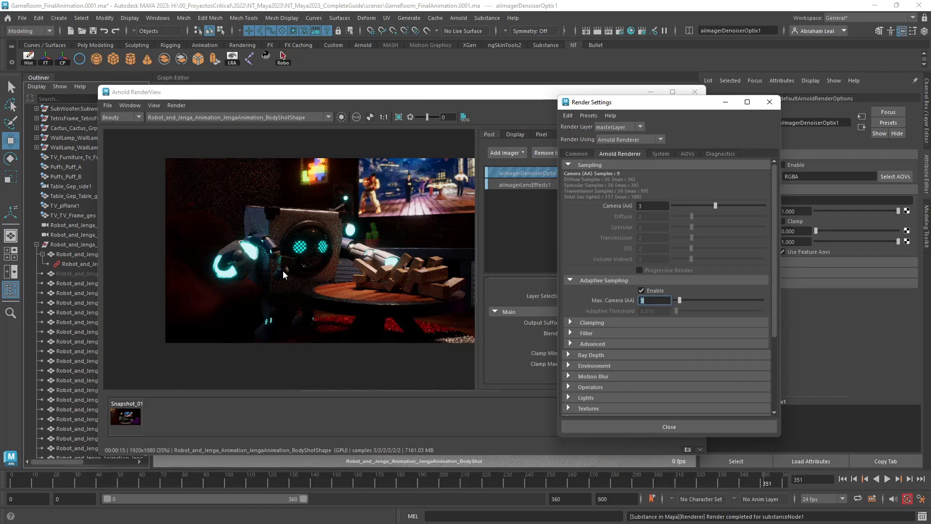
scroll(331, 261, "up", 3)
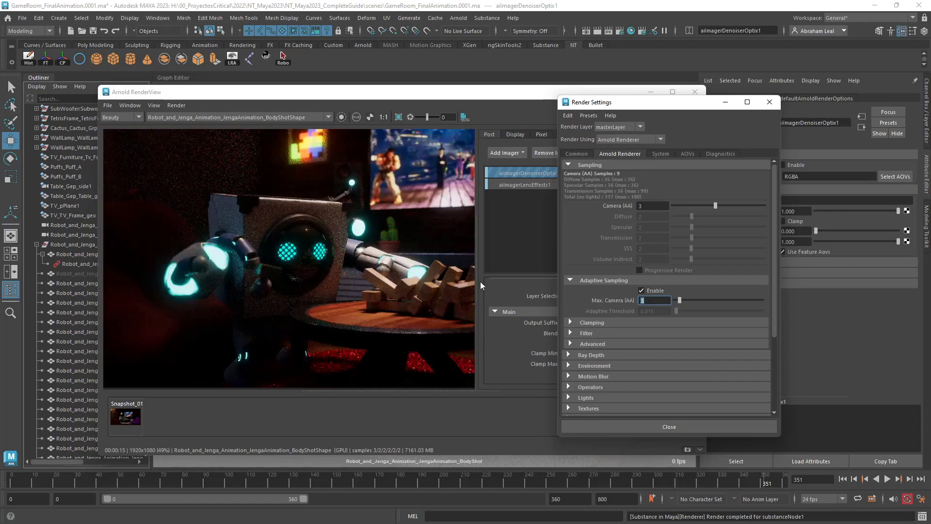
scroll(322, 292, "up", 2)
left_click(517, 115)
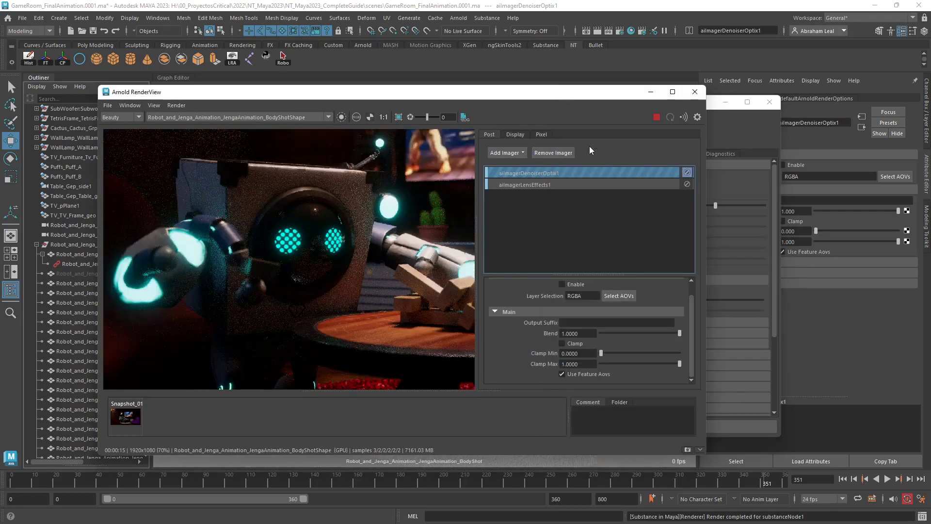
left_click(687, 173)
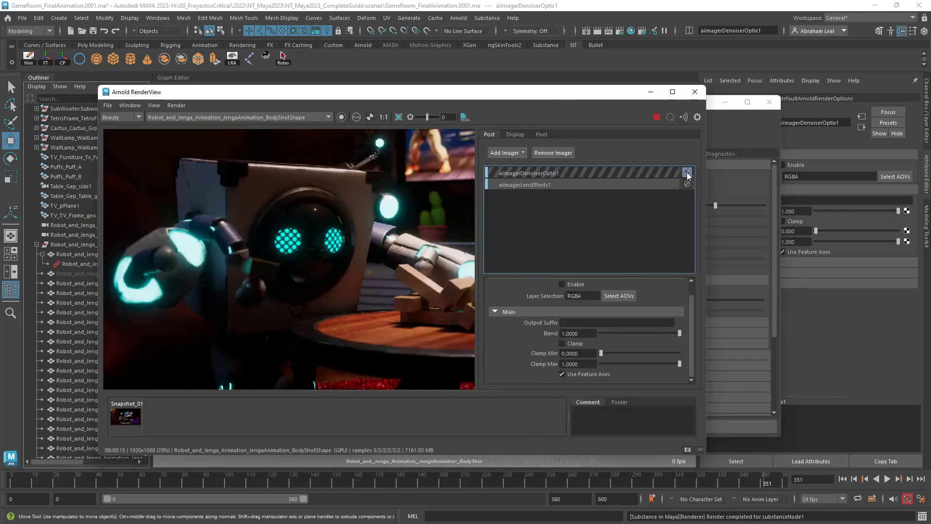
Inspect the remaining noise without the denoiser on the robot's raised arm, hand and shadowed body.
scroll(339, 227, "down", 2)
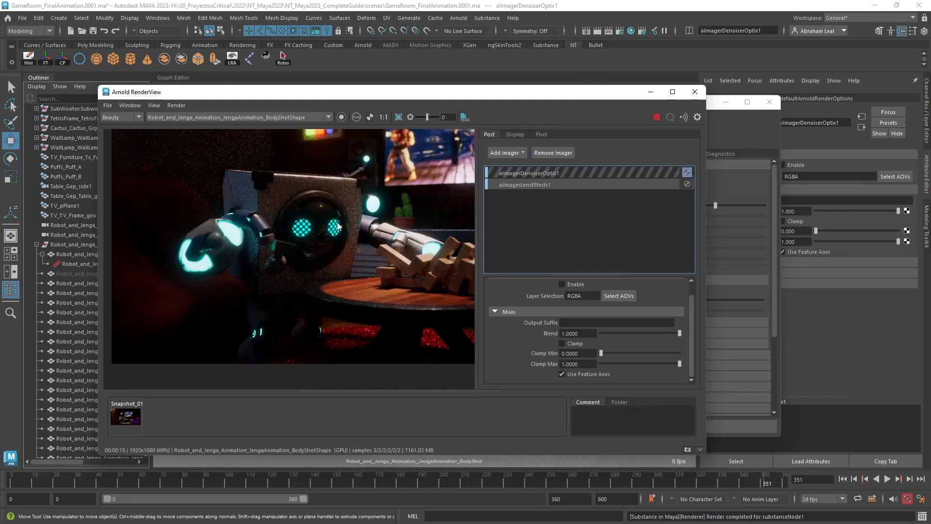
scroll(248, 300, "up", 2)
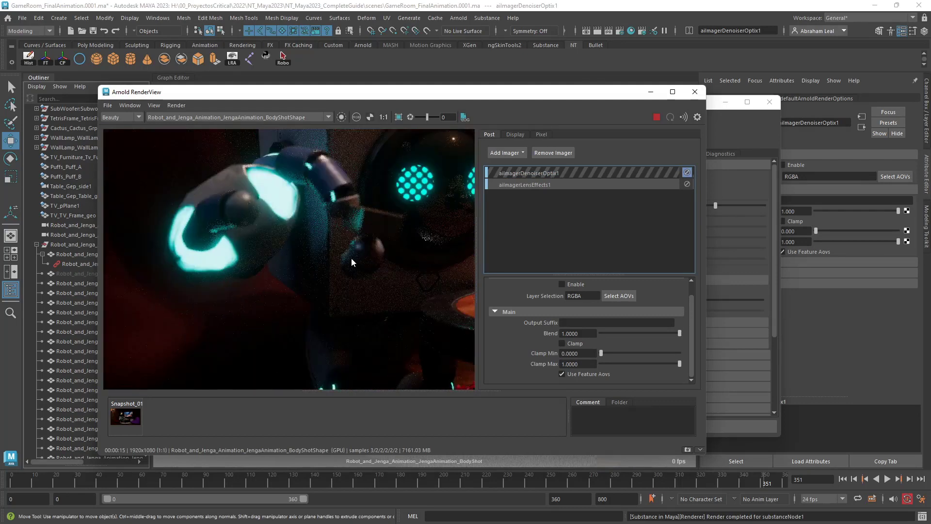
middle_click_drag(351, 258, 325, 263)
scroll(325, 263, "down", 2)
scroll(339, 263, "up", 4)
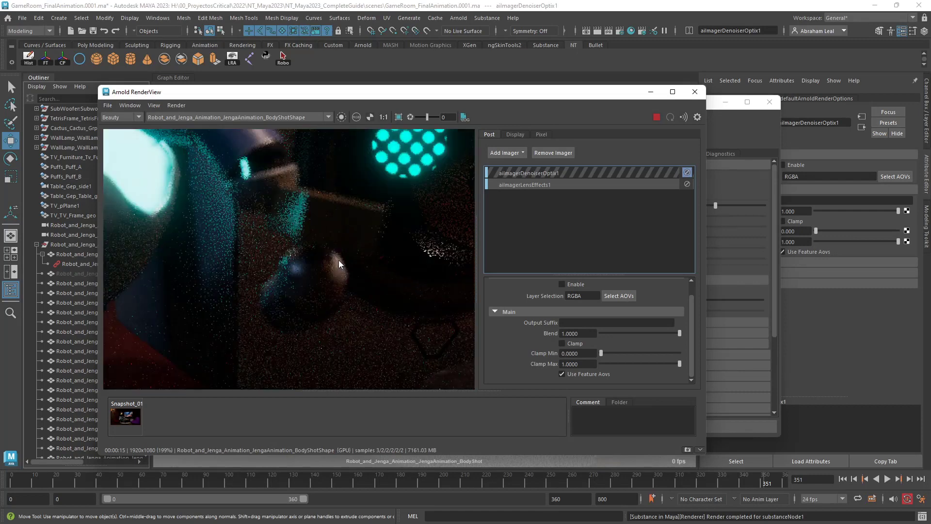
scroll(338, 260, "down", 3)
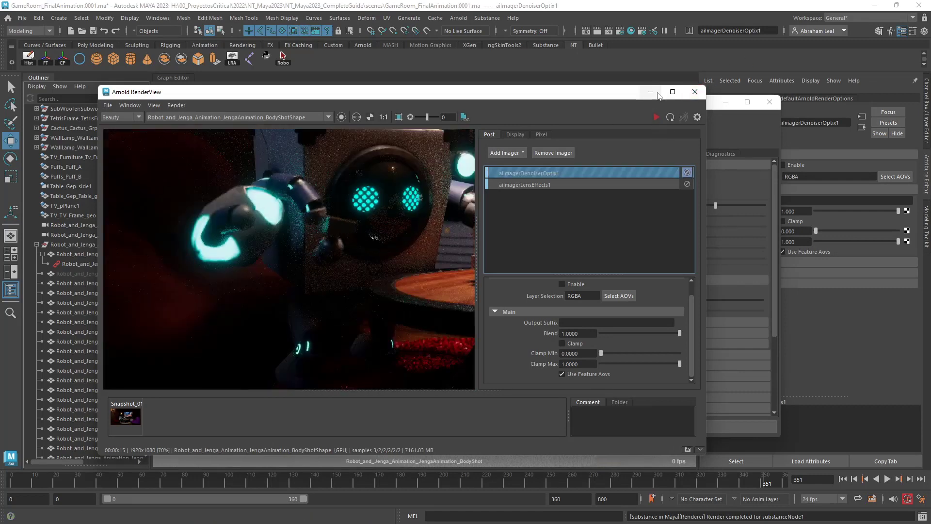
left_click(726, 102)
left_click(651, 92)
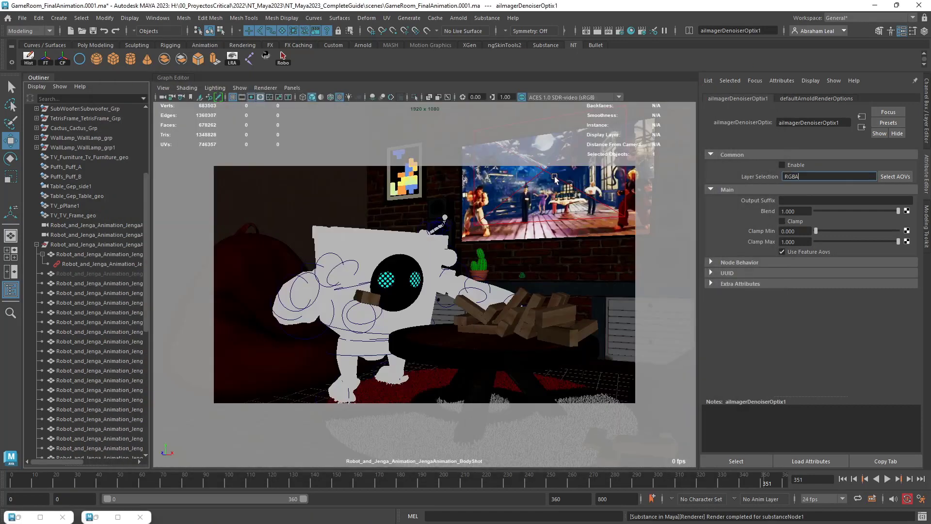
left_click(382, 297)
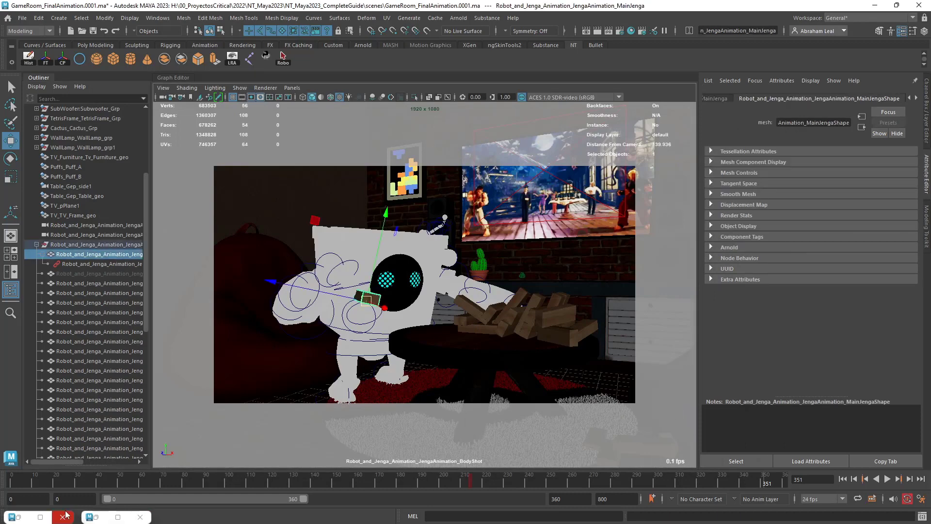
left_click(97, 517)
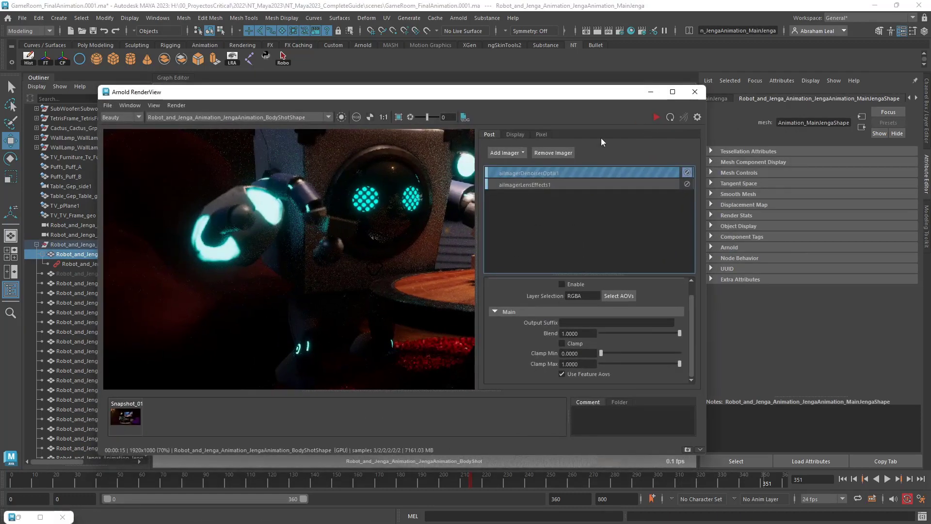
Arrange the Render Settings beside the render view, set the adaptive sampling Max. Camera (AA) to 6, and restart the render.
left_click(21, 512)
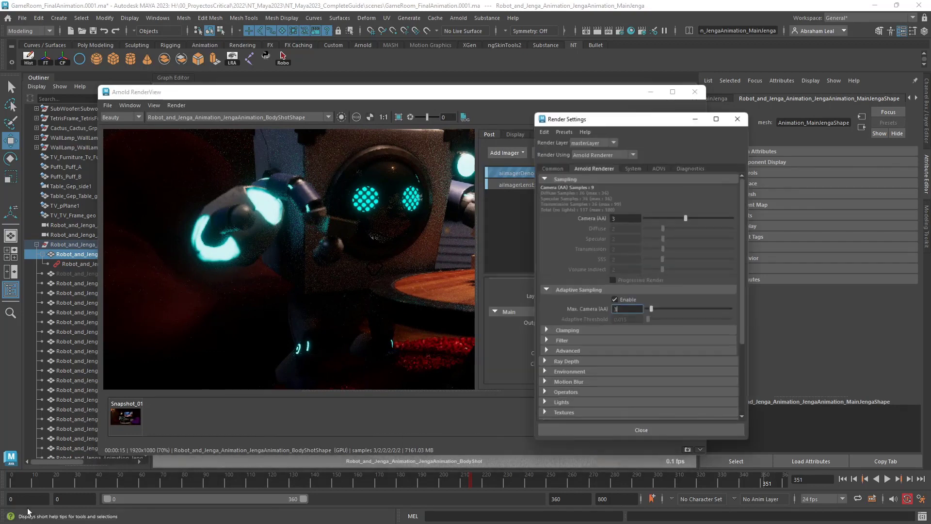
left_click_drag(600, 93, 563, 88)
left_click_drag(692, 102, 727, 89)
double_click(696, 286)
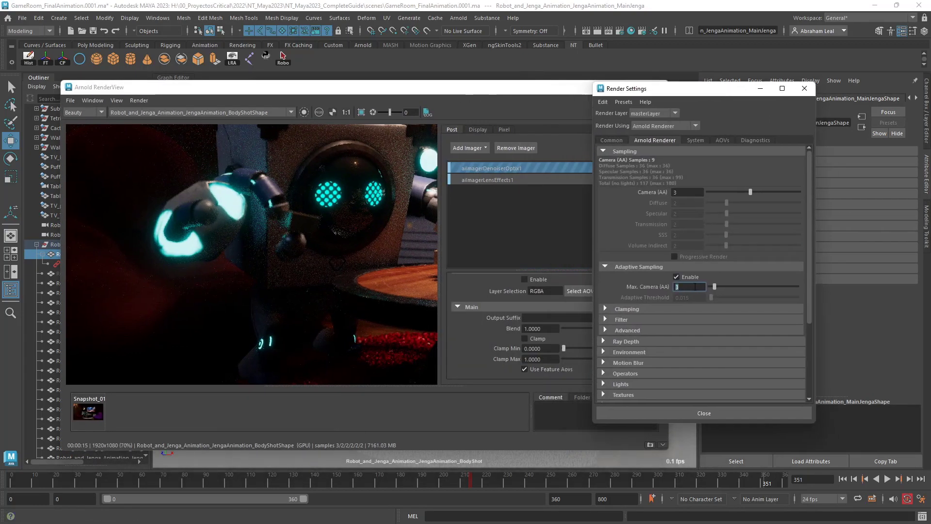
type("6")
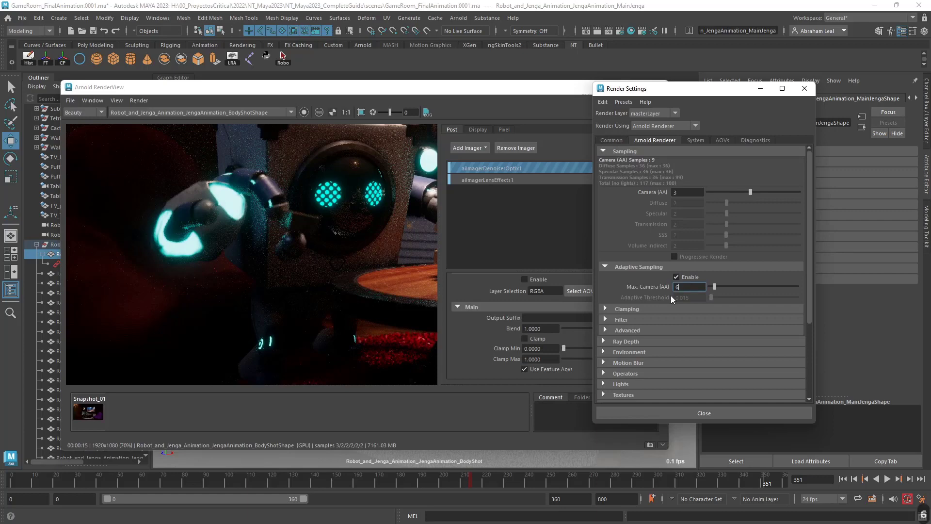
left_click(481, 362)
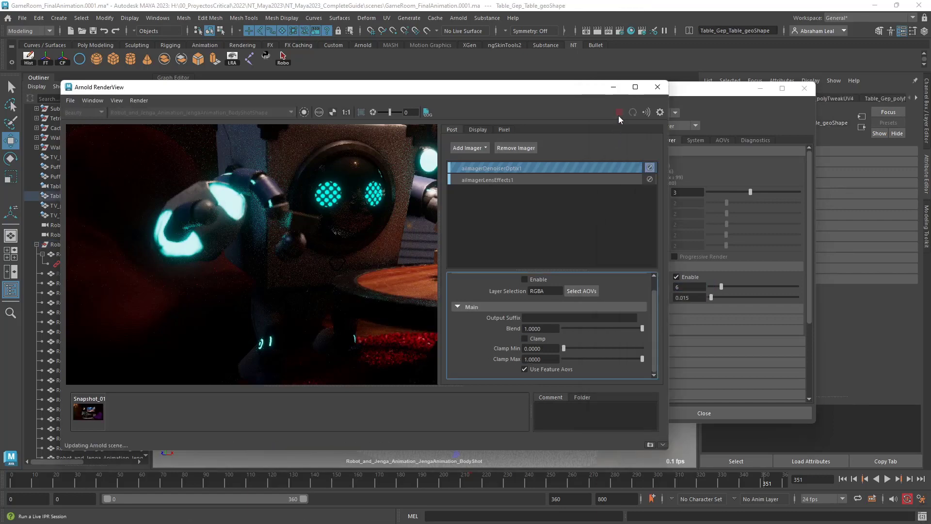
left_click(619, 113)
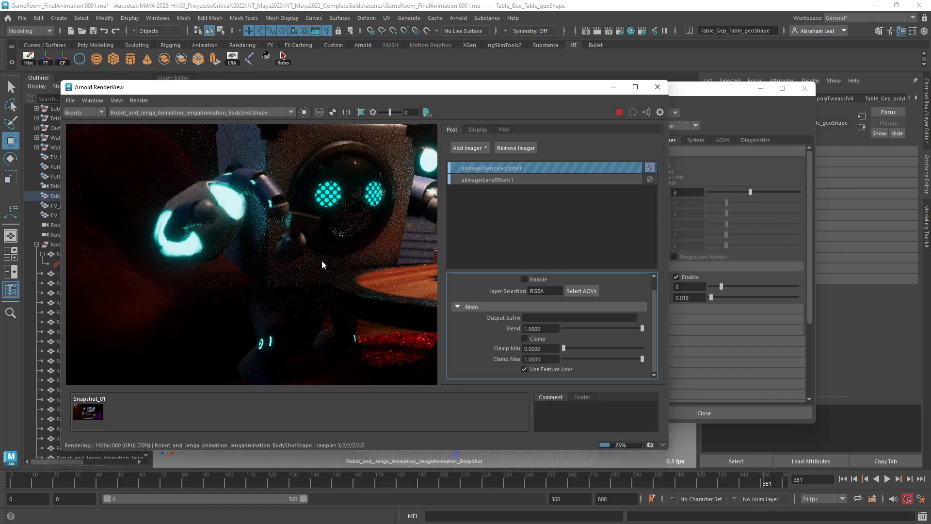
Inspect the noise on the robot's head and the Tetris light up close while the render refines.
scroll(400, 178, "up", 8)
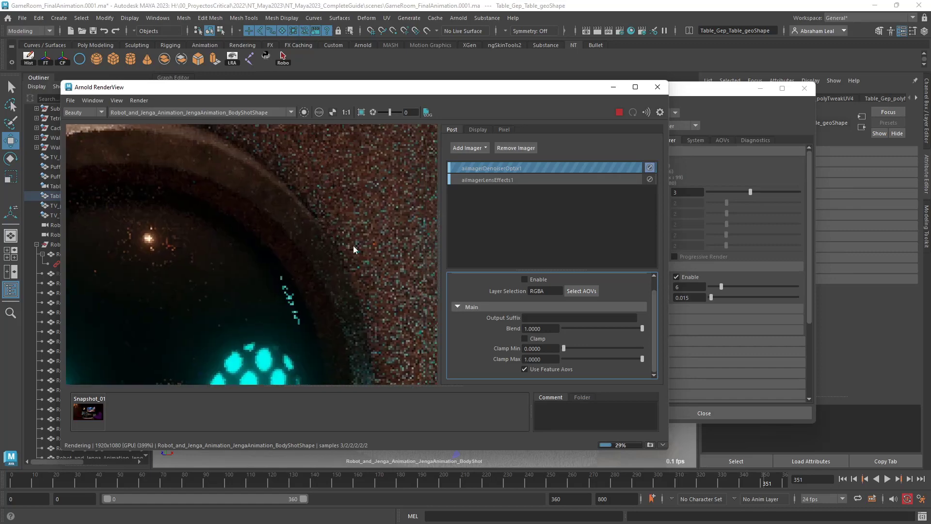
middle_click_drag(354, 246, 333, 249)
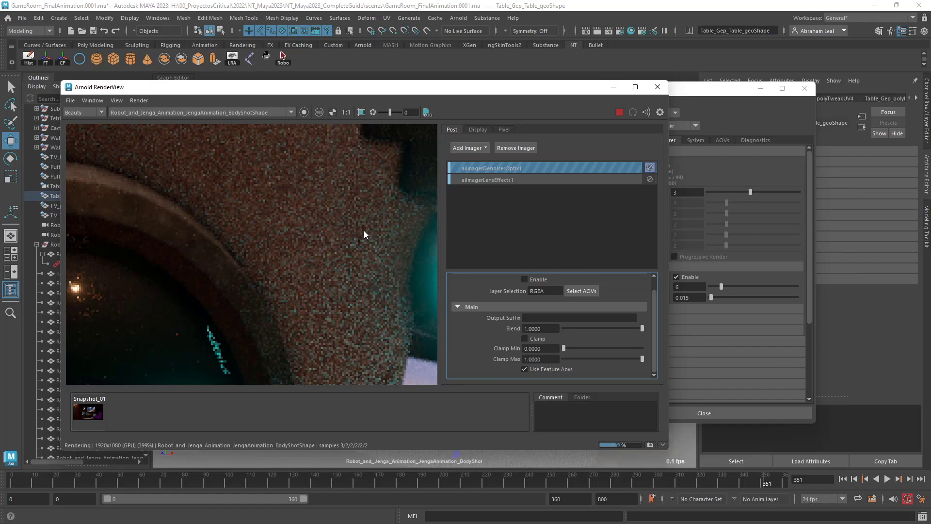
scroll(364, 231, "down", 3)
scroll(364, 231, "down", 4)
middle_click_drag(363, 233, 330, 308)
scroll(293, 239, "up", 4)
scroll(233, 286, "up", 4)
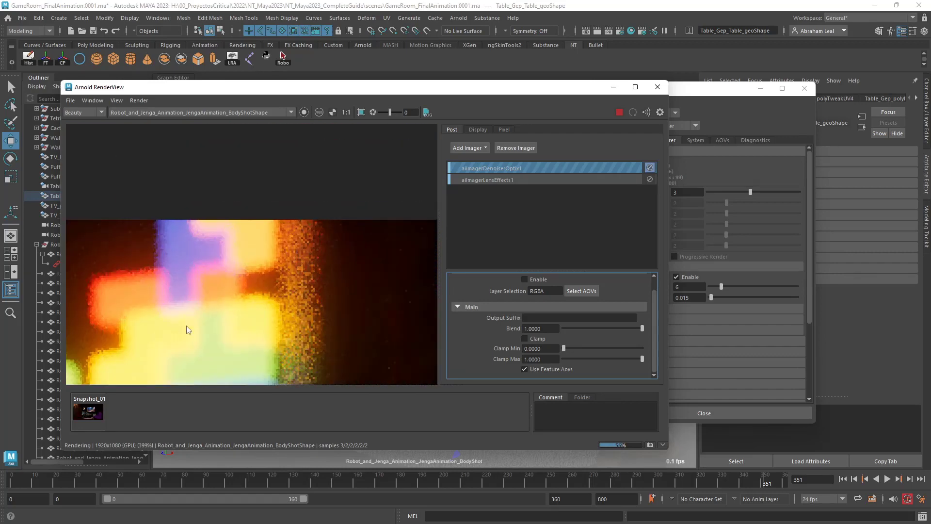
scroll(217, 304, "down", 9)
scroll(253, 301, "up", 4)
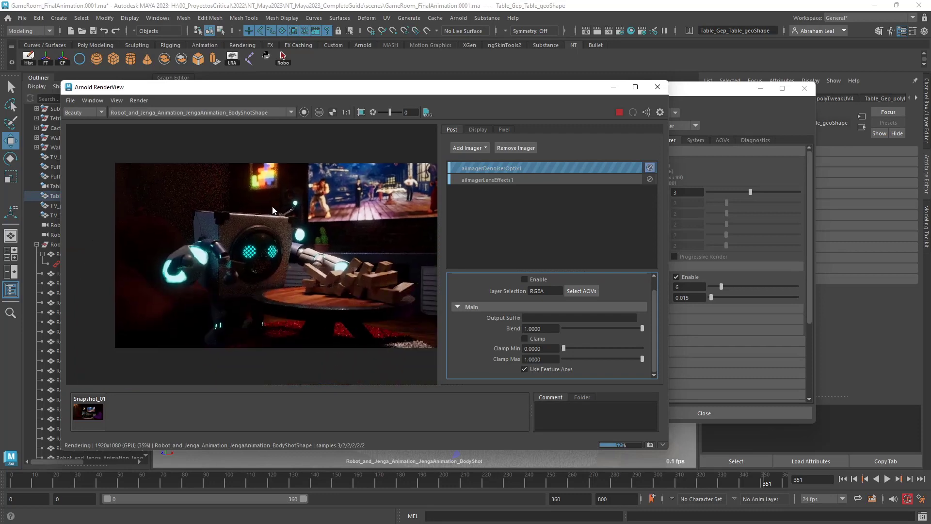
scroll(275, 266, "up", 4)
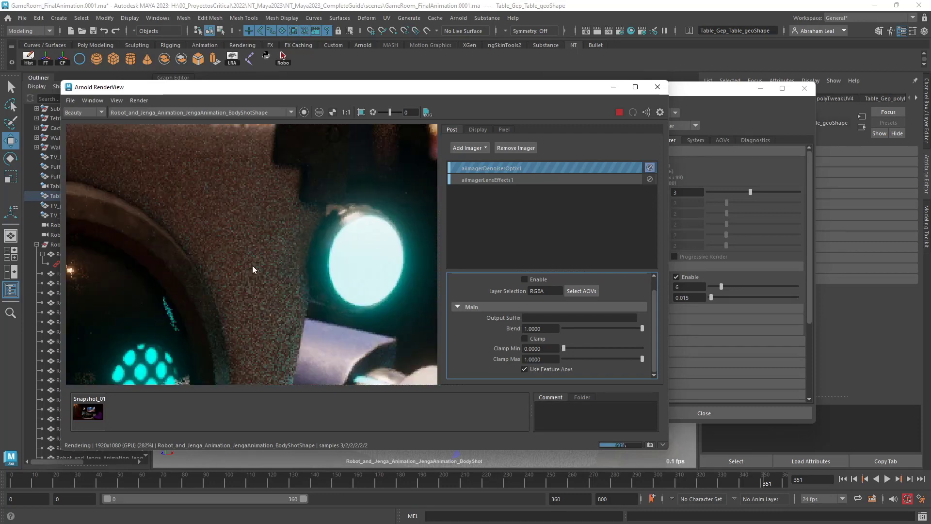
Inspect the finished render without the denoiser, comparing the robot's head, dark wall and whole frame at different magnifications.
scroll(252, 265, "down", 4)
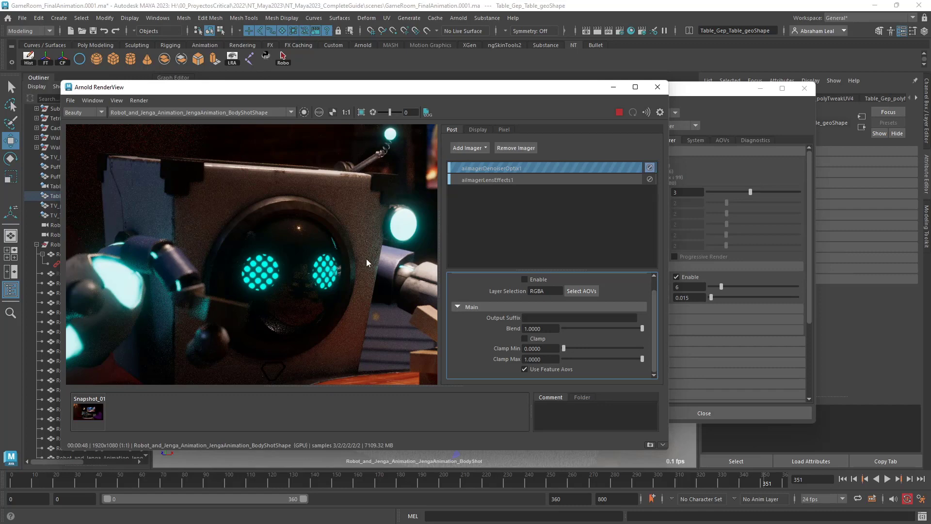
scroll(275, 208, "up", 3)
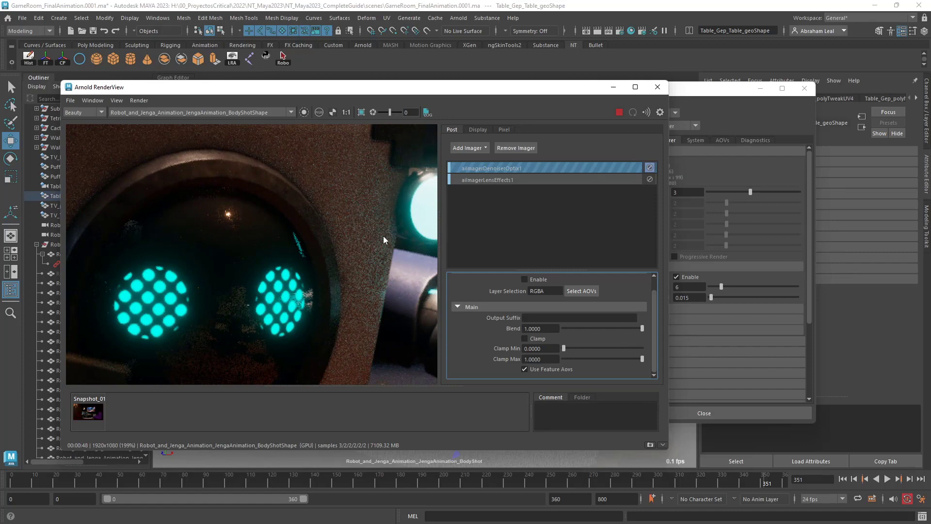
scroll(383, 236, "down", 6)
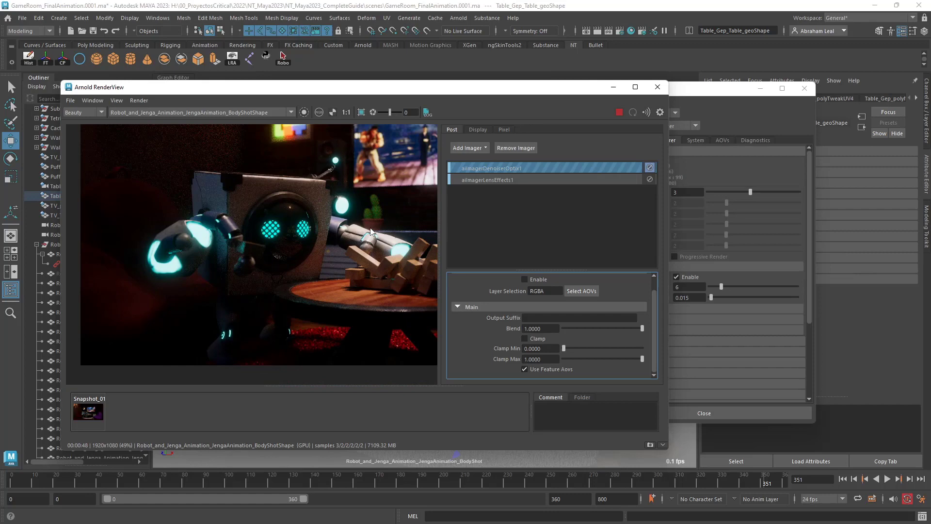
scroll(335, 240, "down", 2)
left_click_drag(371, 228, 295, 266)
scroll(318, 269, "up", 2)
scroll(319, 269, "down", 2)
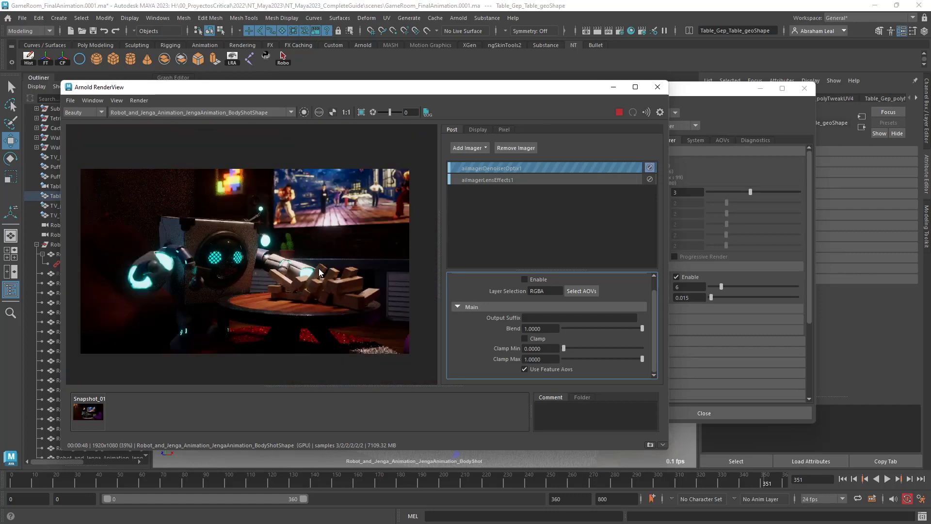
scroll(260, 263, "up", 2)
scroll(221, 216, "up", 3)
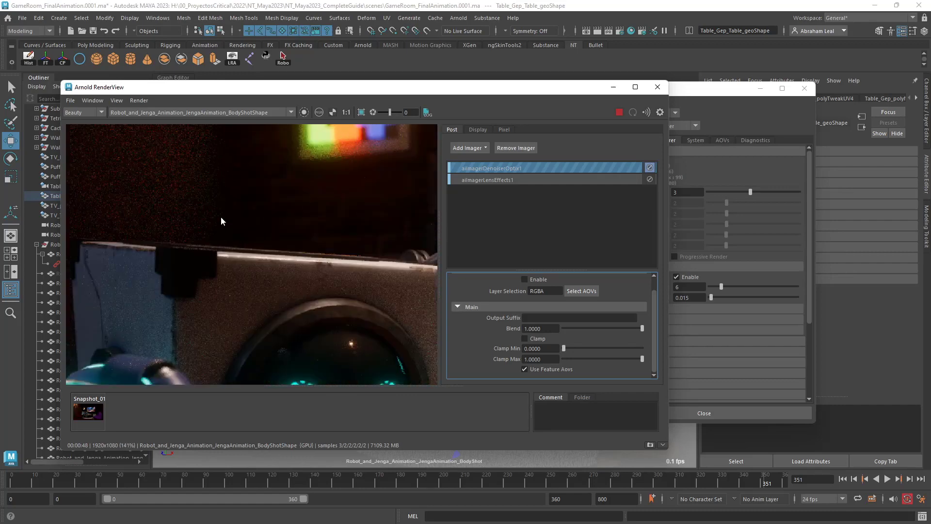
Enable the OptiX denoiser and lower its Blend to about 0.79.
left_click_drag(250, 206, 275, 246)
left_click(650, 168)
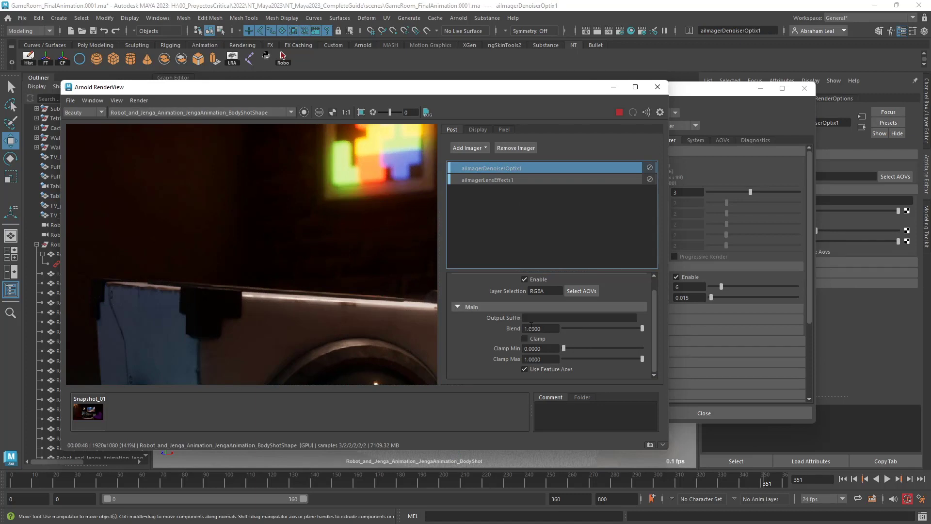
left_click(615, 328)
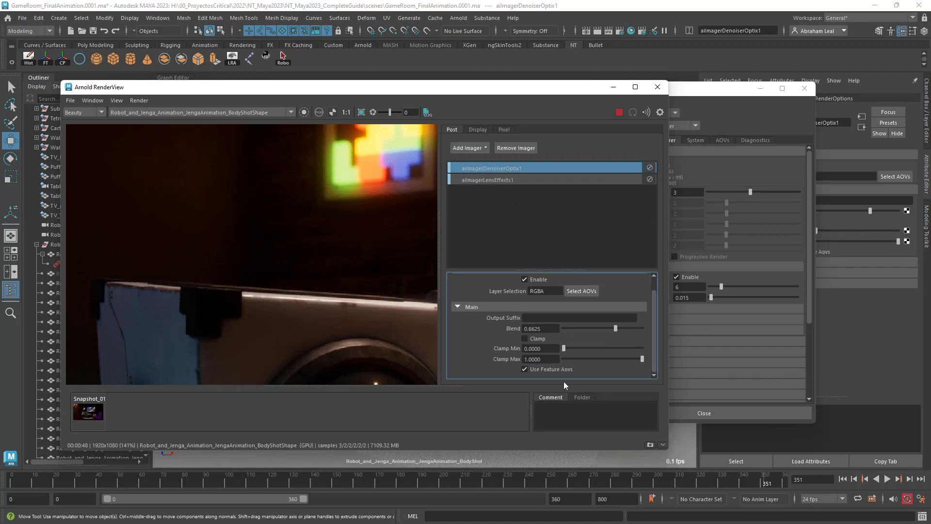
left_click(625, 328)
Examine the partially blended denoising on the robot's head and shoulder, and across the full frame.
scroll(339, 278, "down", 2)
middle_click_drag(338, 278, 280, 252)
scroll(315, 233, "up", 4)
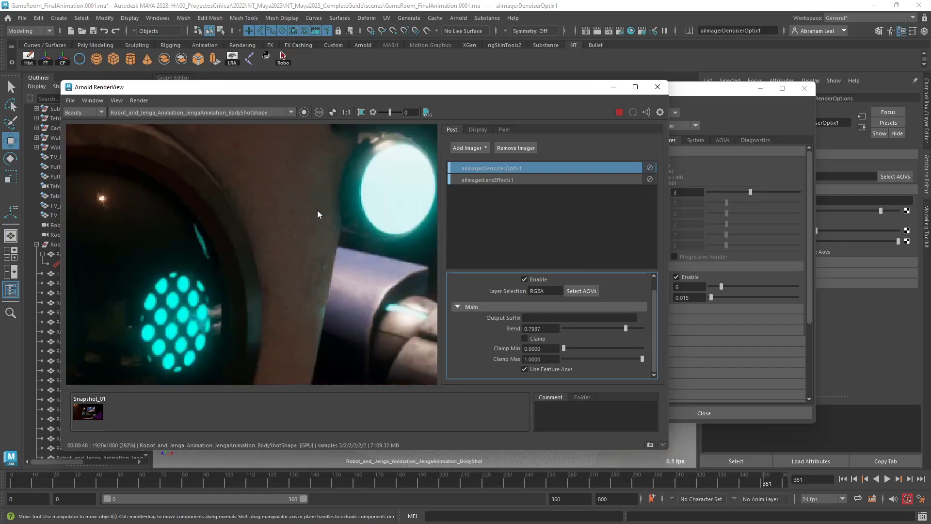
scroll(316, 213, "down", 3)
scroll(307, 213, "down", 4)
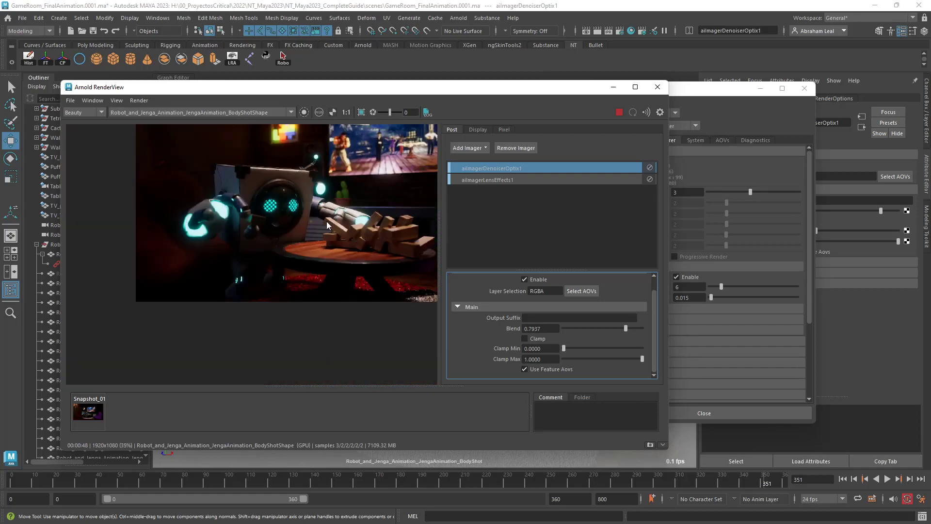
scroll(364, 250, "up", 3)
mouse_move(363, 268)
middle_mouse_down()
mouse_move(308, 282)
mouse_move(363, 262)
middle_mouse_up()
scroll(363, 267, "down", 3)
middle_click_drag(299, 265, 272, 281)
Set the OptiX denoiser's Blend to 0.7.
left_click_drag(546, 327, 495, 328)
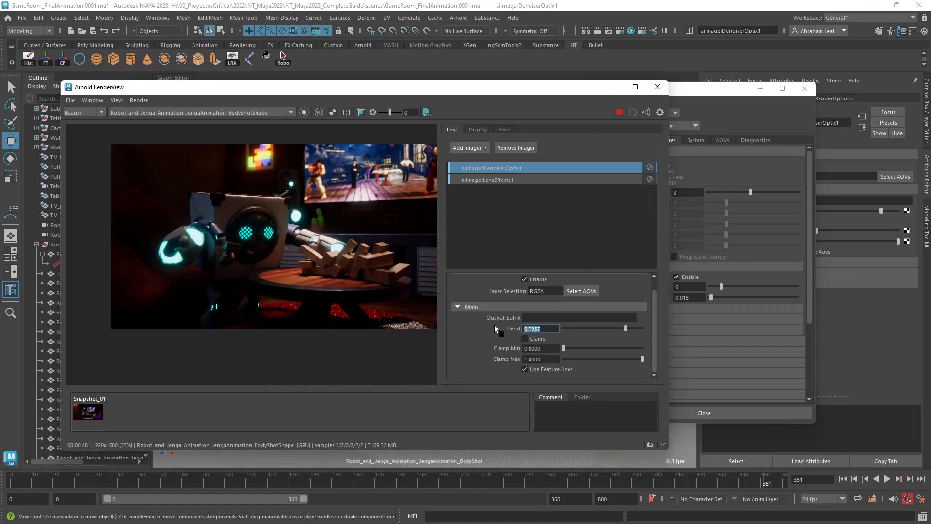
type("0.7")
key("Return")
Check the 0.7 blend up close on the Jenga blocks, robot arm, Tetris light and dark wall.
scroll(345, 267, "up", 4)
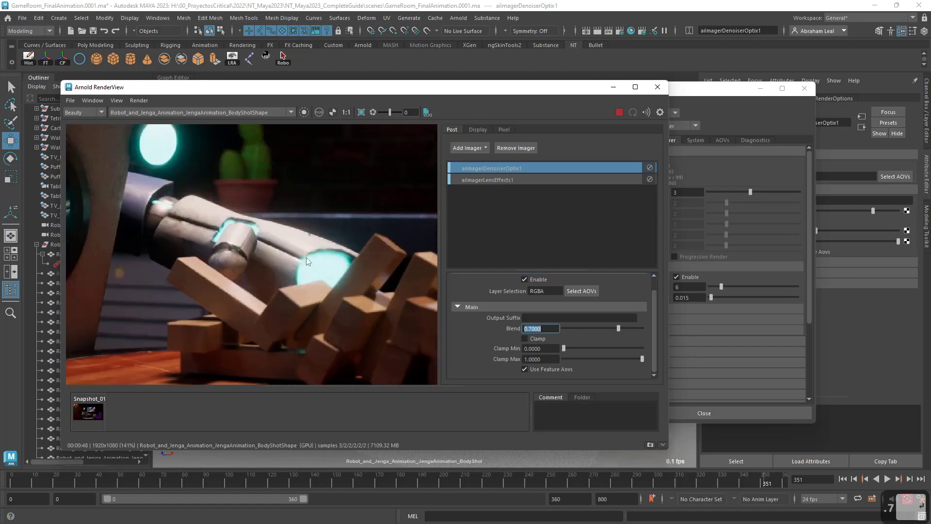
middle_click_drag(213, 160, 308, 335)
scroll(165, 212, "up", 2)
middle_click_drag(165, 212, 223, 299)
scroll(234, 219, "down", 1)
scroll(238, 222, "down", 2)
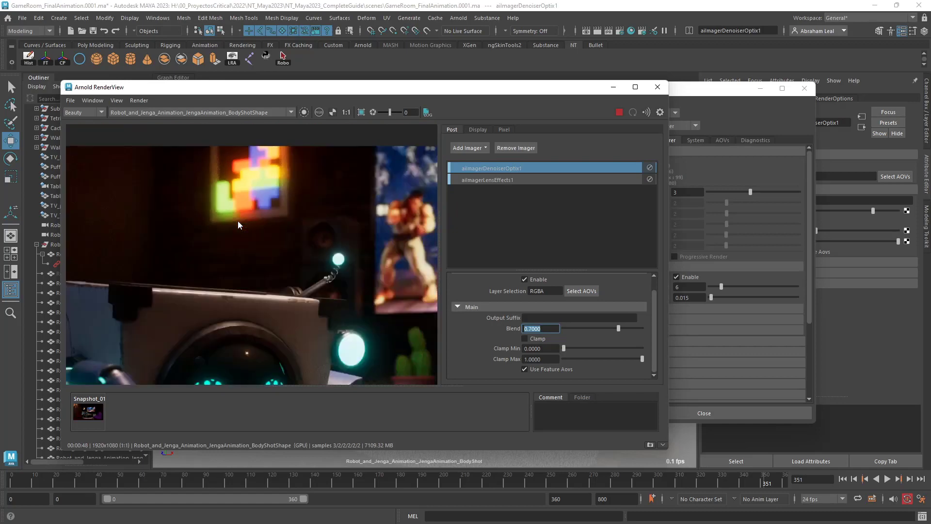
scroll(291, 216, "up", 3)
middle_click_drag(291, 207, 314, 273)
scroll(305, 237, "down", 3)
scroll(276, 238, "down", 1)
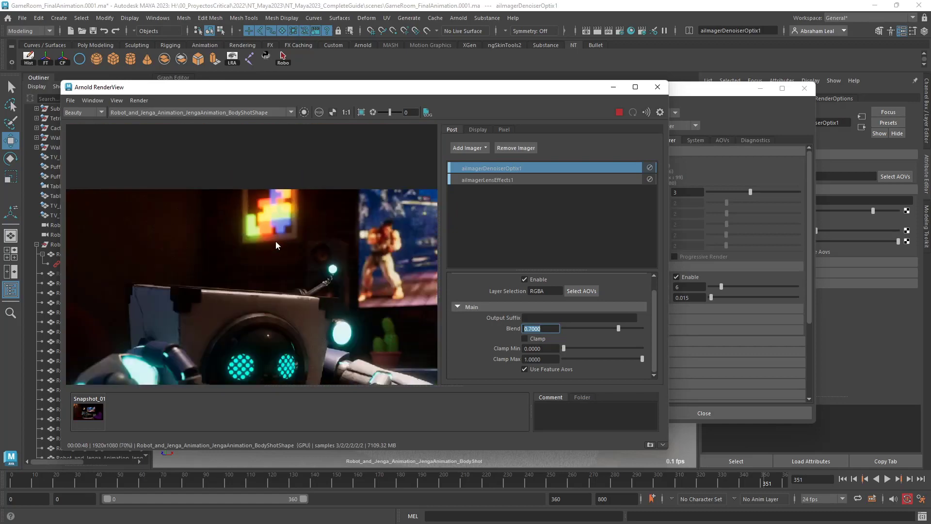
Review the denoised robot head, raised arm and table at medium and full-frame magnification.
scroll(275, 240, "down", 1)
middle_click_drag(275, 241, 271, 191)
scroll(199, 230, "up", 2)
scroll(163, 222, "up", 1)
scroll(289, 262, "down", 2)
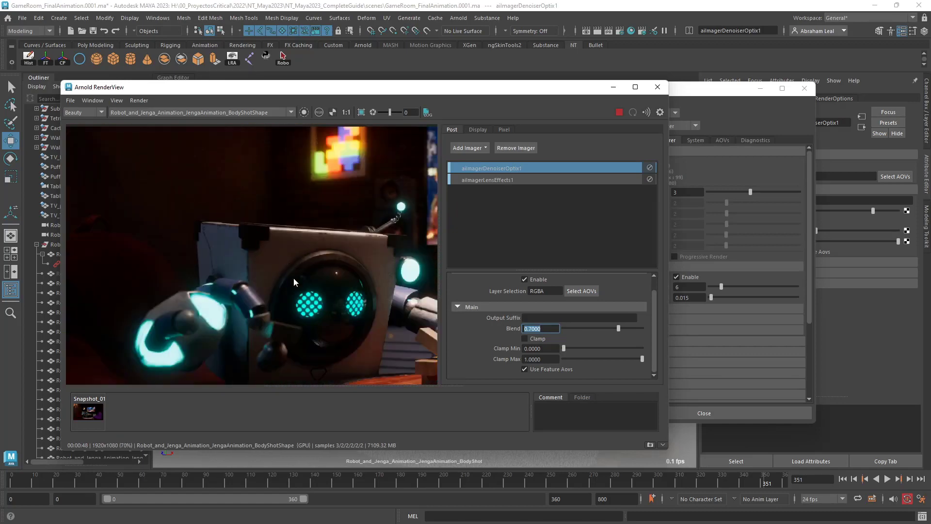
scroll(294, 281, "down", 1)
middle_click_drag(311, 322, 307, 235)
middle_click_drag(345, 275, 313, 308)
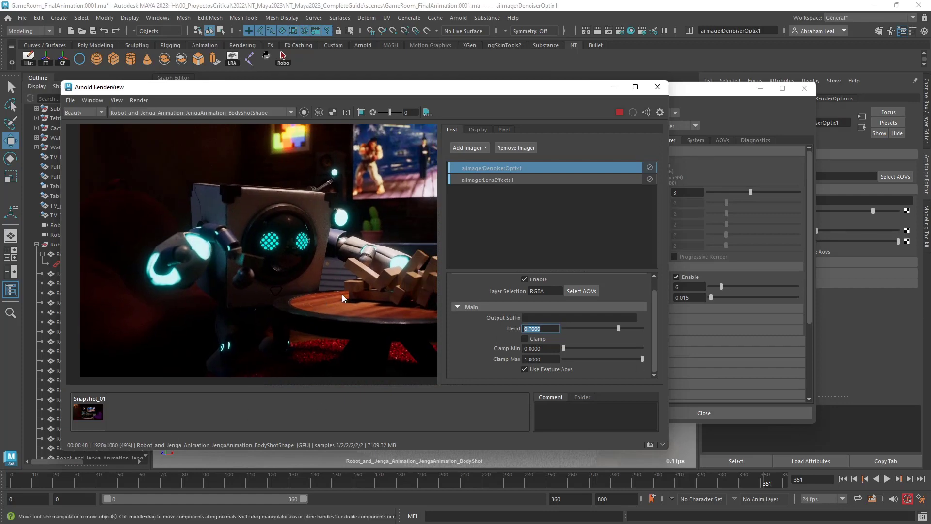
Compare the wall detail above the robot's head with the overall look of the denoised frame.
scroll(351, 274, "down", 1)
scroll(324, 213, "up", 3)
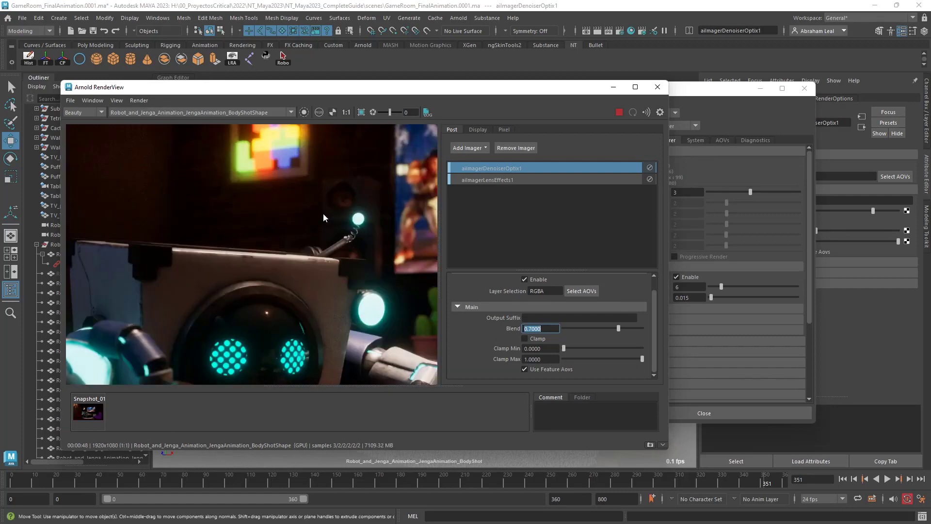
scroll(323, 213, "up", 3)
scroll(323, 213, "down", 3)
scroll(398, 228, "down", 2)
scroll(342, 264, "down", 2)
scroll(343, 264, "up", 3)
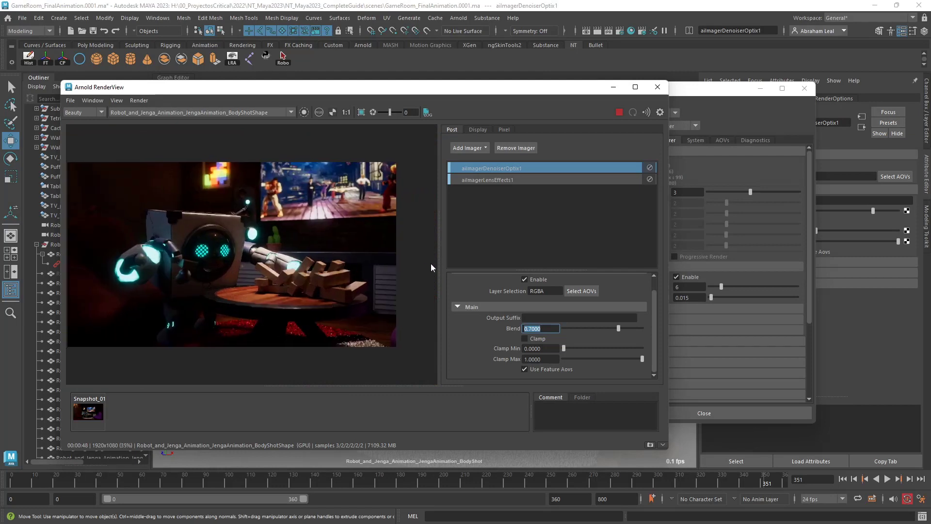
middle_click_drag(231, 265, 269, 276)
scroll(268, 277, "up", 2)
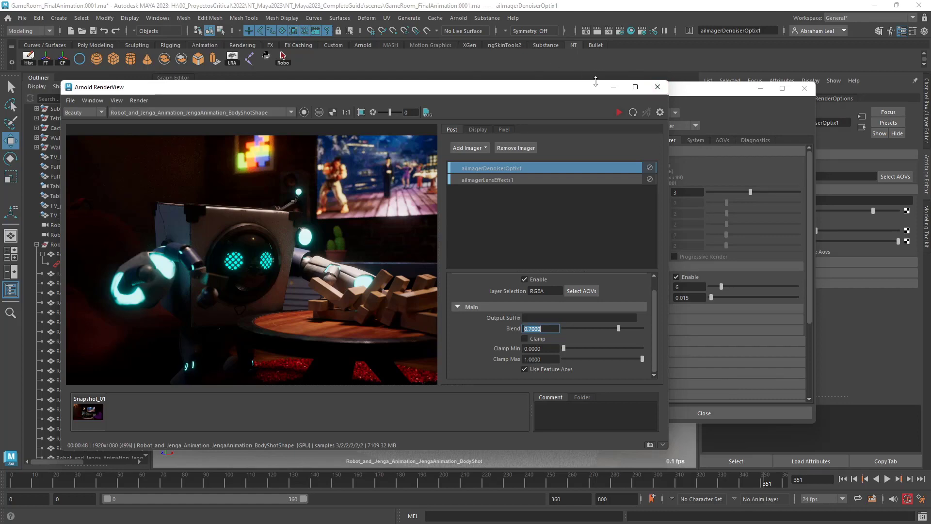
Minimize the render view and Render Settings windows, and move the animation to frame 260.
left_click(745, 90)
left_click(751, 90)
left_click_drag(311, 480, 572, 483)
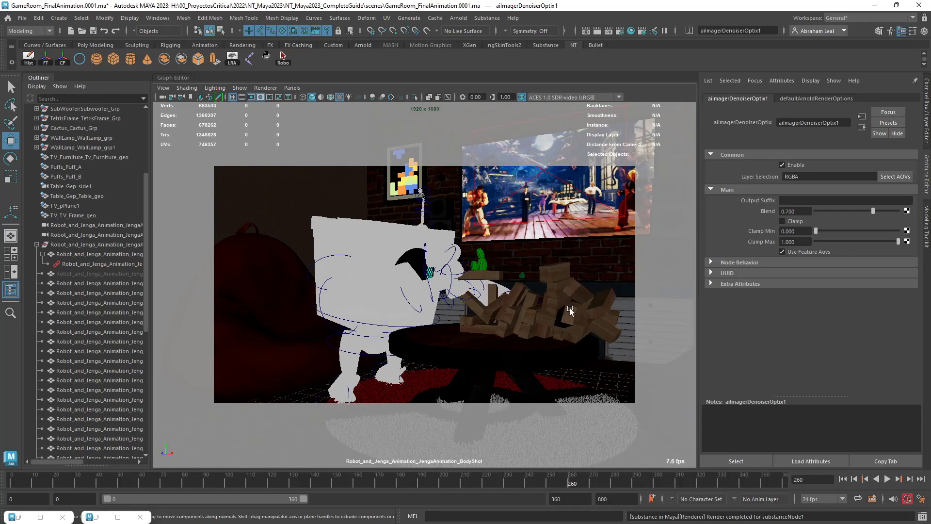
Inspect the TV screen plane's material and the image sequence settings of the file texture driving its base color.
left_click(553, 232)
left_click(867, 100)
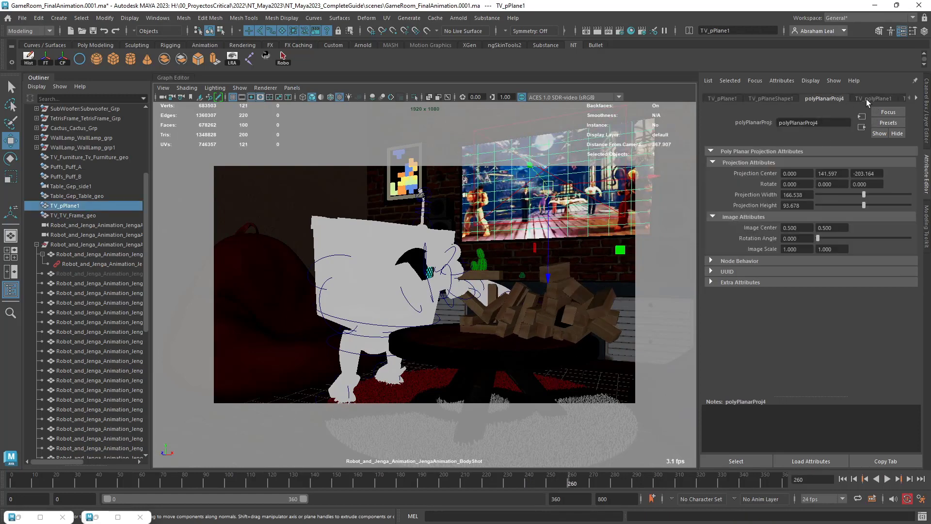
left_click(916, 98)
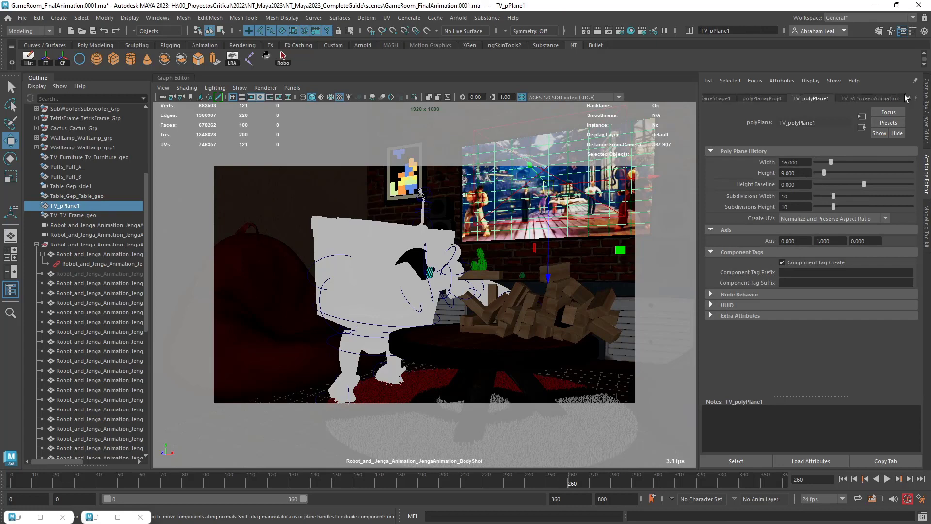
left_click(873, 98)
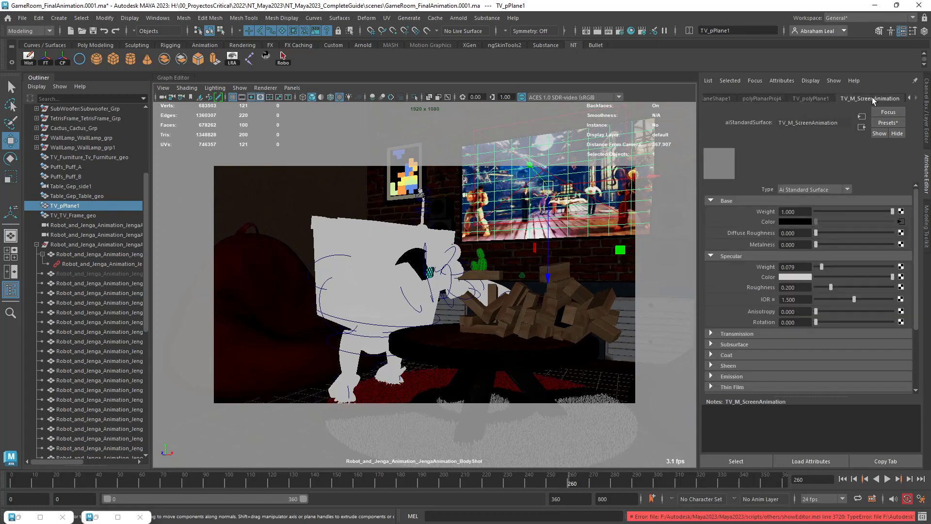
left_click(900, 222)
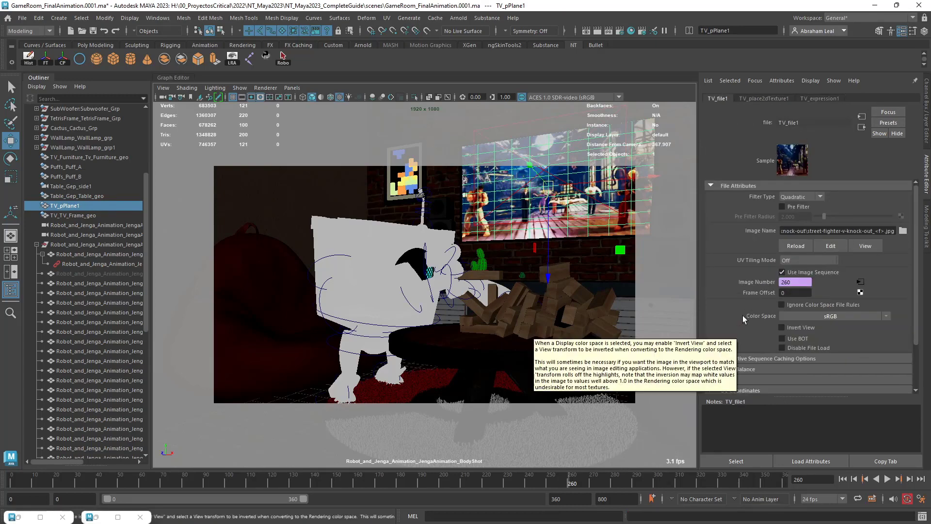
scroll(732, 314, "down", 3)
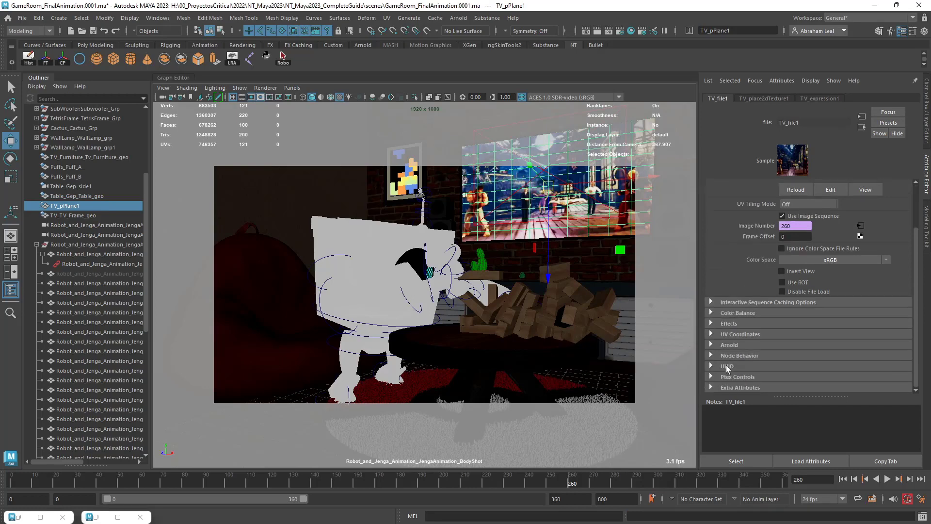
left_click(724, 303)
left_click(724, 302)
scroll(753, 229, "up", 3)
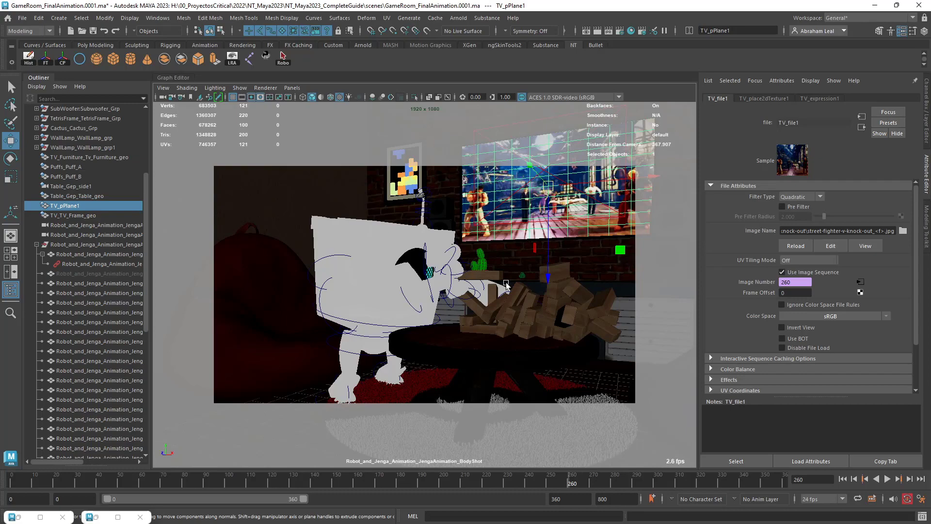
Look through the CloseUpShot camera and play the animation from frame 0 to review the shot, returning to frame 0.
left_click_drag(384, 480, 1, 493)
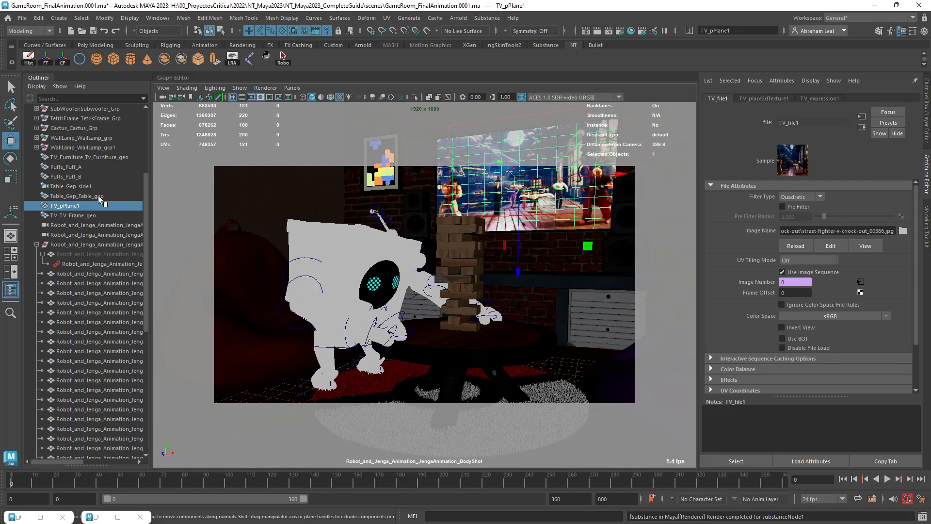
left_click(94, 226)
left_click(292, 88)
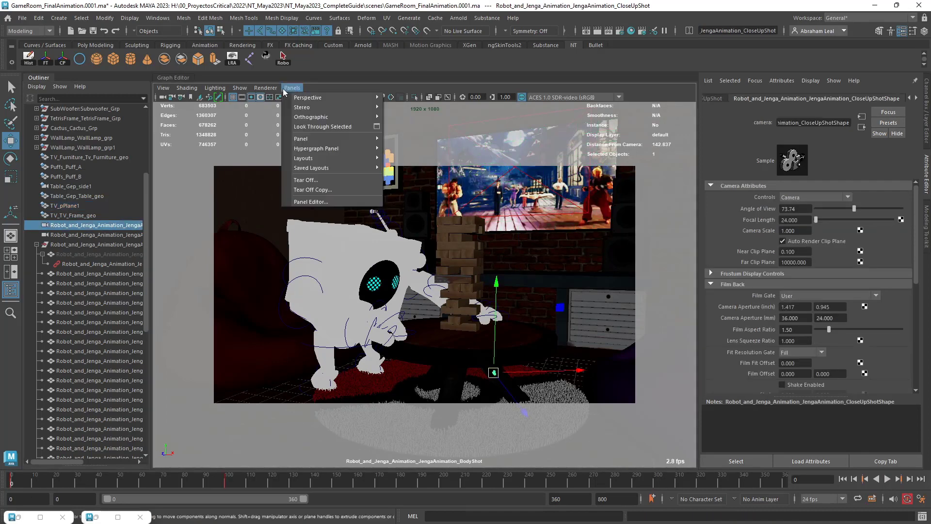
left_click(346, 127)
key("alt+v")
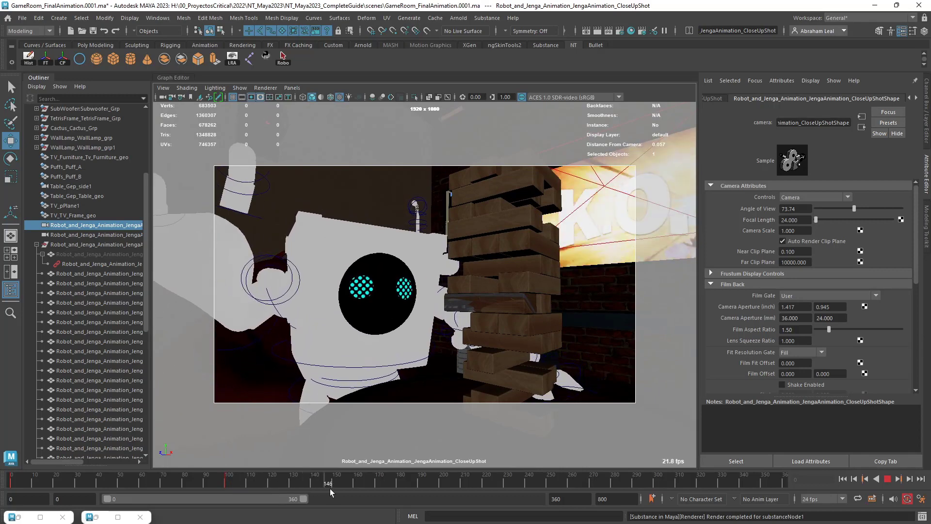
left_click_drag(478, 487, 9, 478)
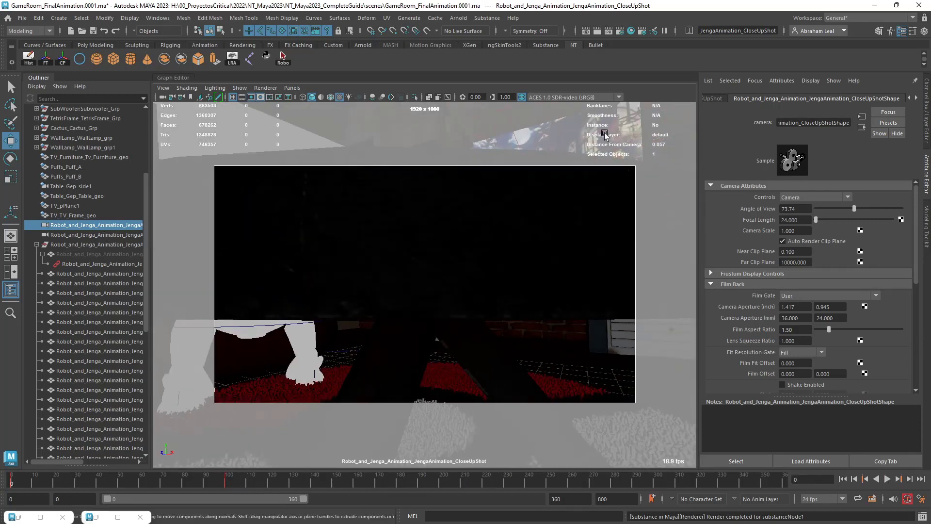
Set the Frame Offset of the TV screen's image sequence texture to -100.
left_click(554, 139)
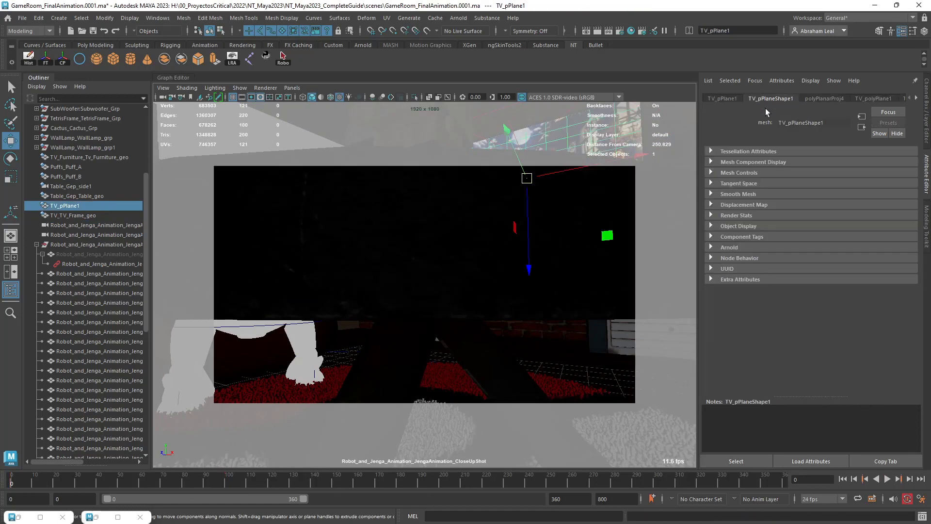
left_click(917, 98)
left_click(880, 99)
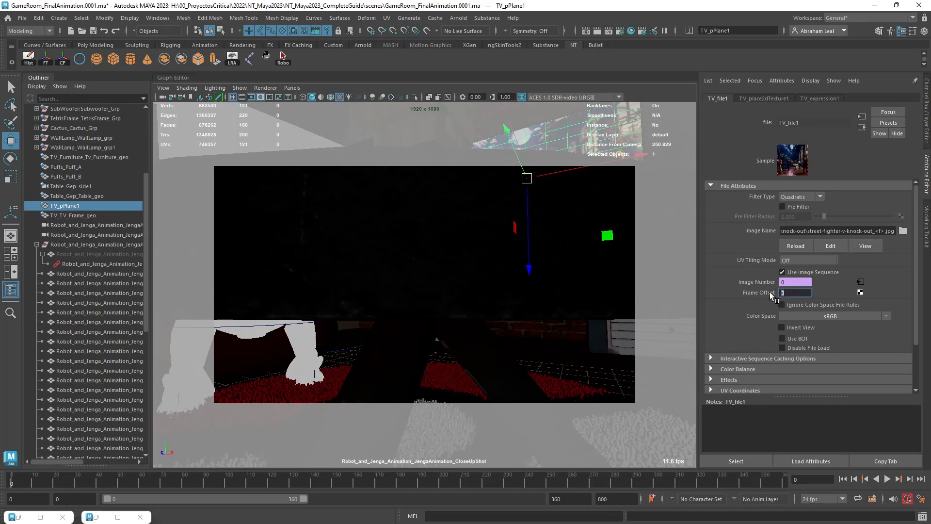
type("100")
key("Return")
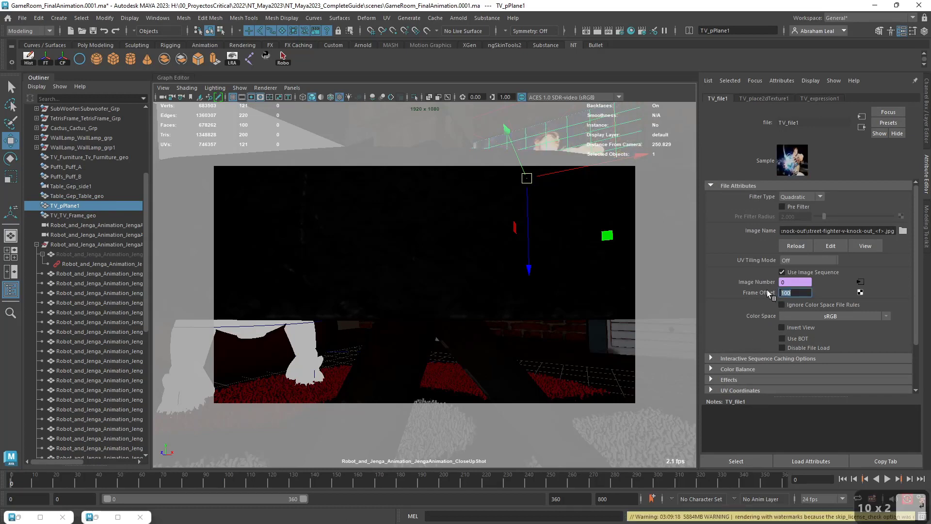
type("-141")
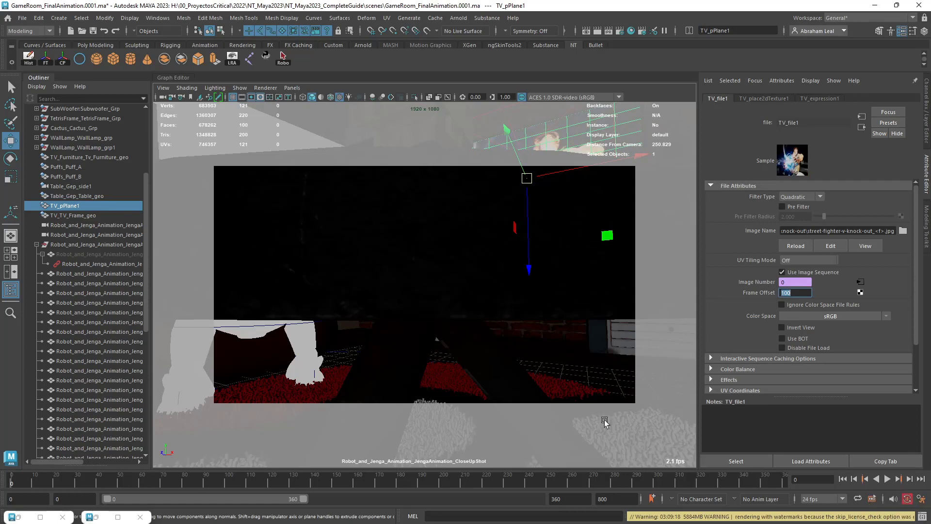
key("BackSpace")
key("BackSpace")
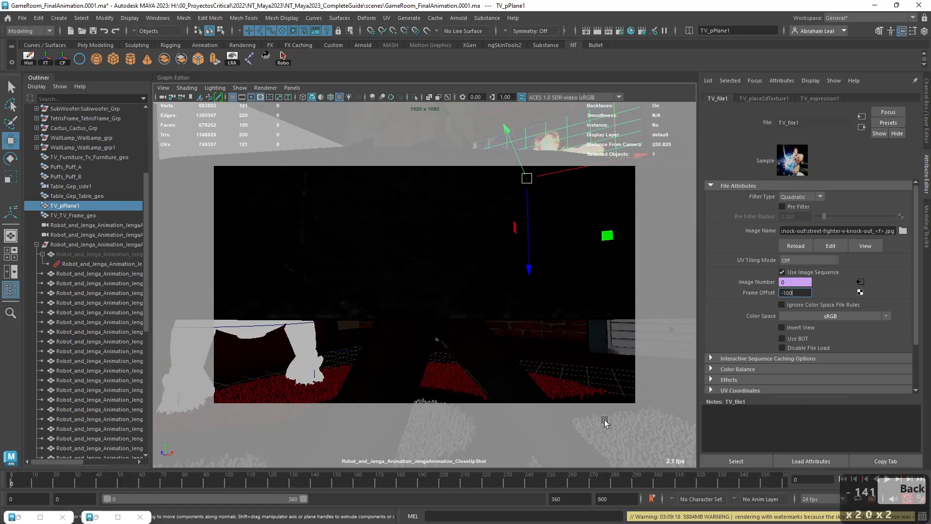
type("00")
key("Return")
Play and scrub the close-up shot up to frame 345 to check the timing of the TV footage.
key("alt+v")
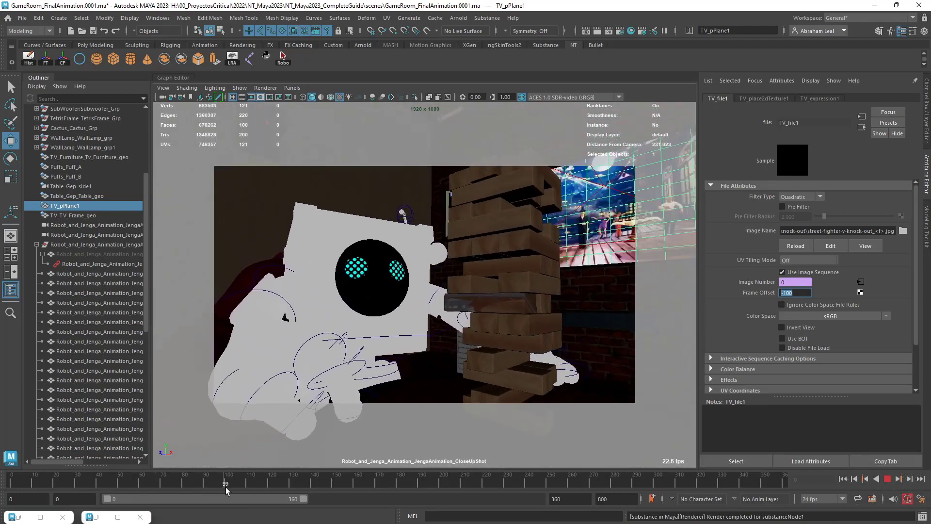
mouse_move(286, 491)
left_mouse_down()
mouse_move(20, 473)
mouse_move(51, 463)
mouse_move(103, 468)
mouse_move(2, 478)
mouse_move(228, 485)
mouse_move(226, 493)
mouse_move(671, 481)
left_mouse_up()
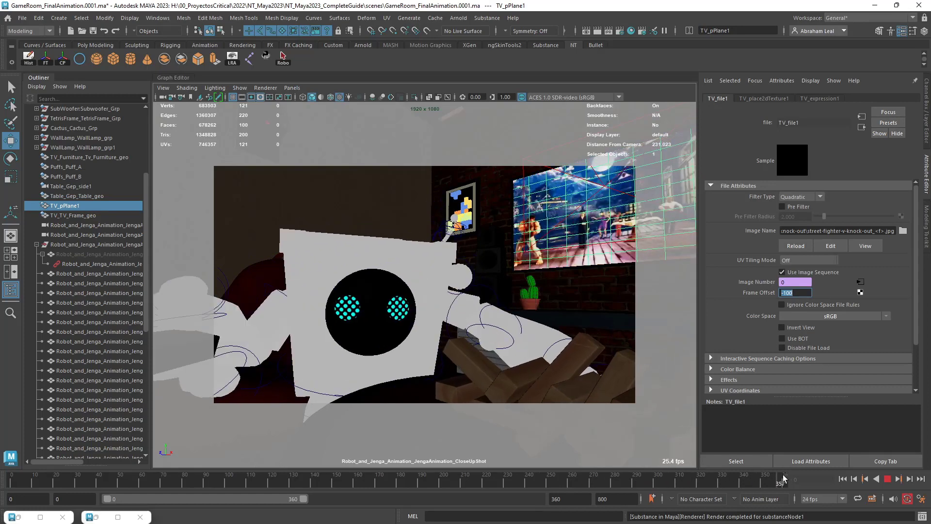
mouse_move(758, 480)
left_mouse_down()
mouse_move(735, 480)
mouse_move(775, 478)
mouse_move(752, 476)
left_mouse_up()
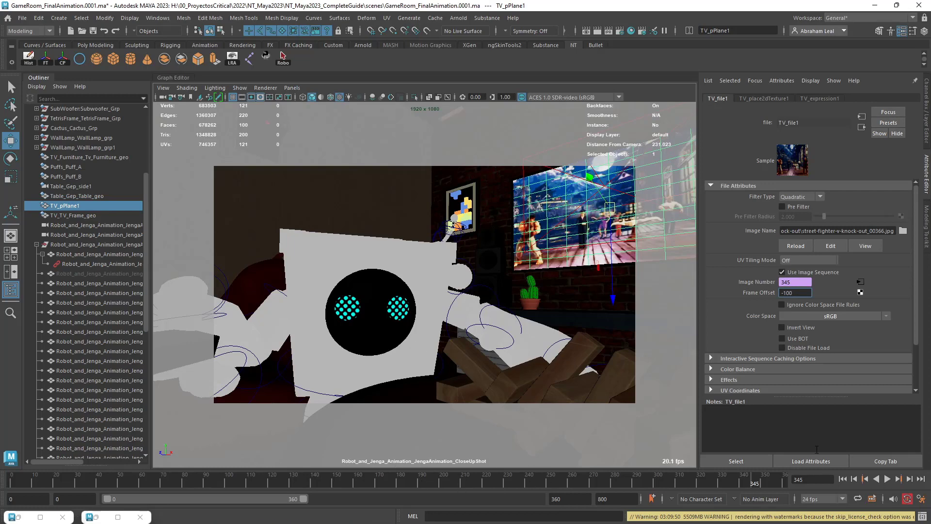
Switch the viewport to the perspective view and frame the TV screen plane.
left_click(520, 291)
key("space")
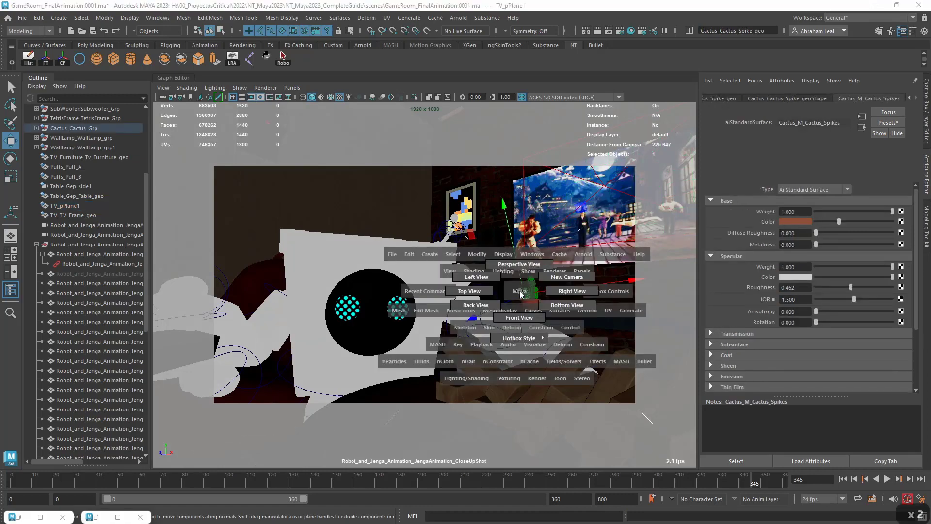
left_click_drag(520, 291, 516, 272)
right_click_drag(575, 315, 591, 316, "alt")
left_click_drag(590, 317, 304, 292, "alt")
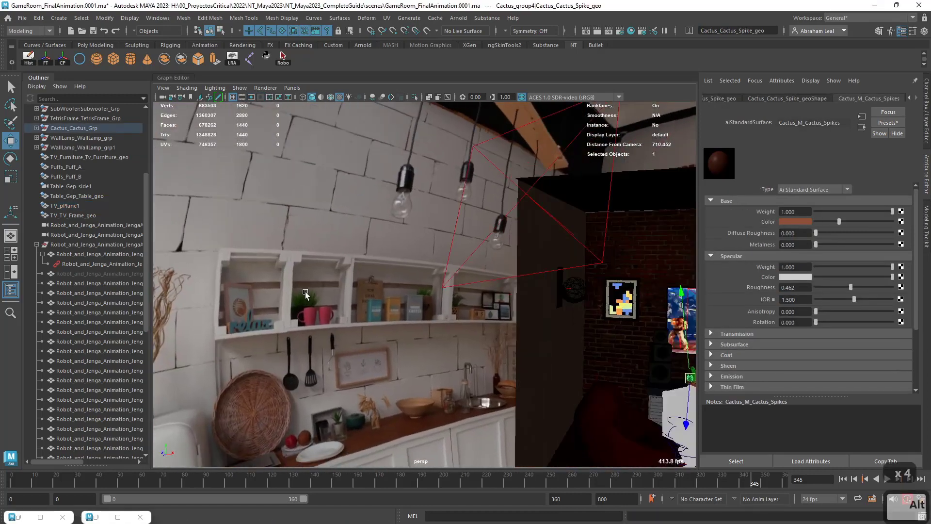
middle_click_drag(304, 292, 194, 252, "alt")
middle_click_drag(578, 344, 324, 318, "alt")
left_click_drag(324, 318, 244, 250, "alt")
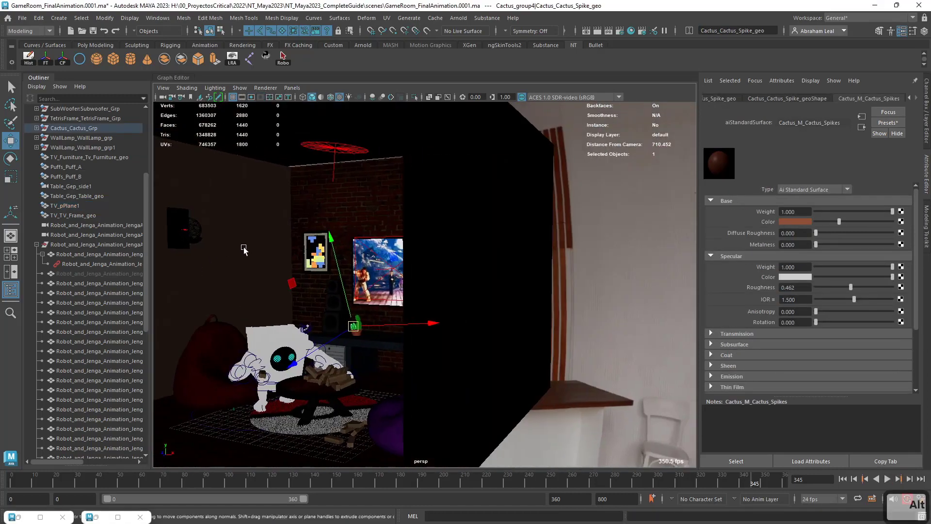
left_click(387, 249)
key("f")
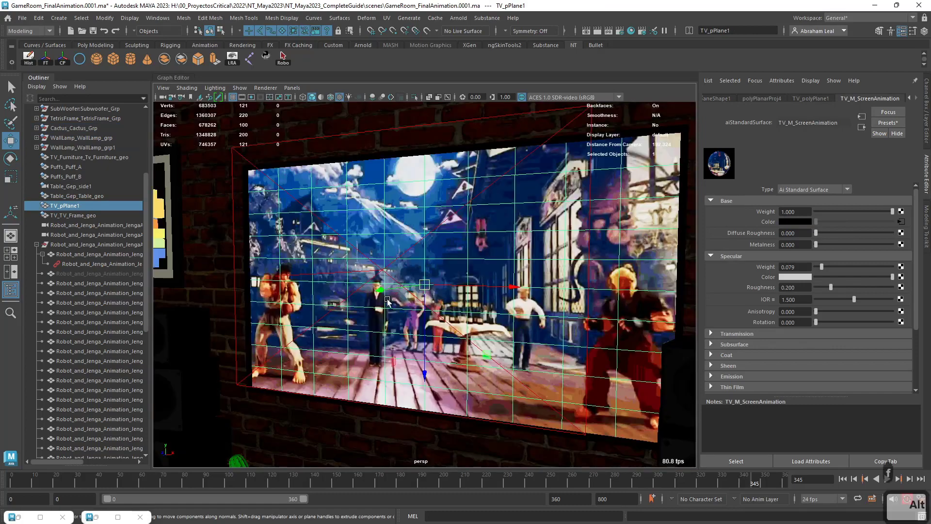
Duplicate the TV screen plane and rename the copy TV_CloseUp.
left_click_drag(387, 248, 429, 316, "alt")
key("ctrl+d")
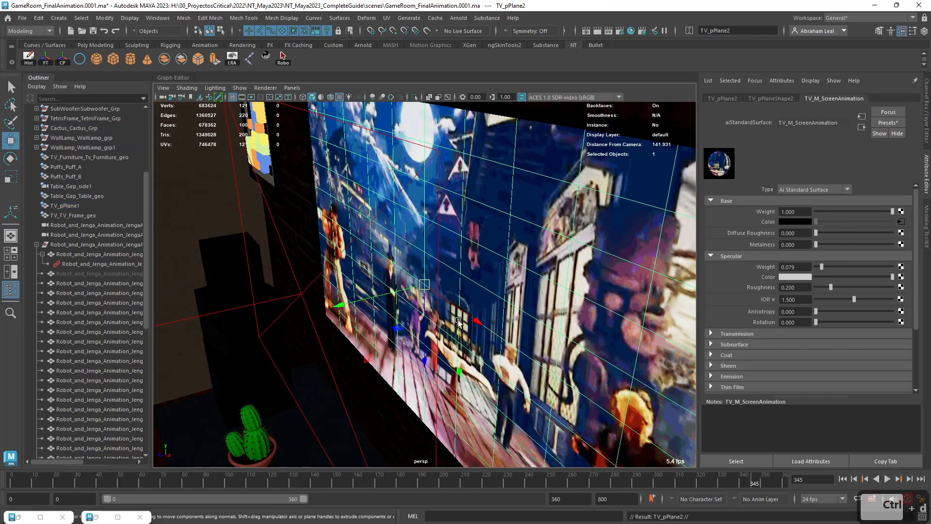
scroll(71, 249, "down", 10)
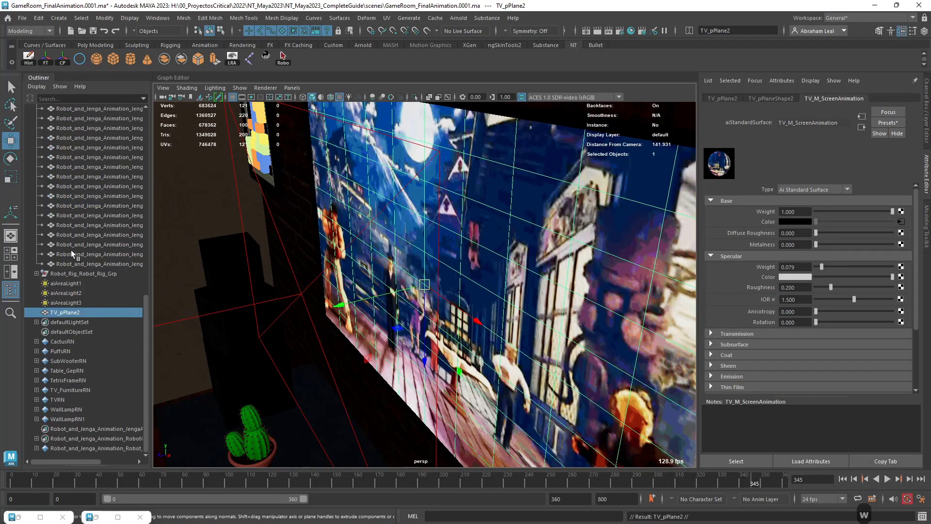
double_click(82, 313)
key("BackSpace")
key("BackSpace")
key("BackSpace")
key("BackSpace")
key("BackSpace")
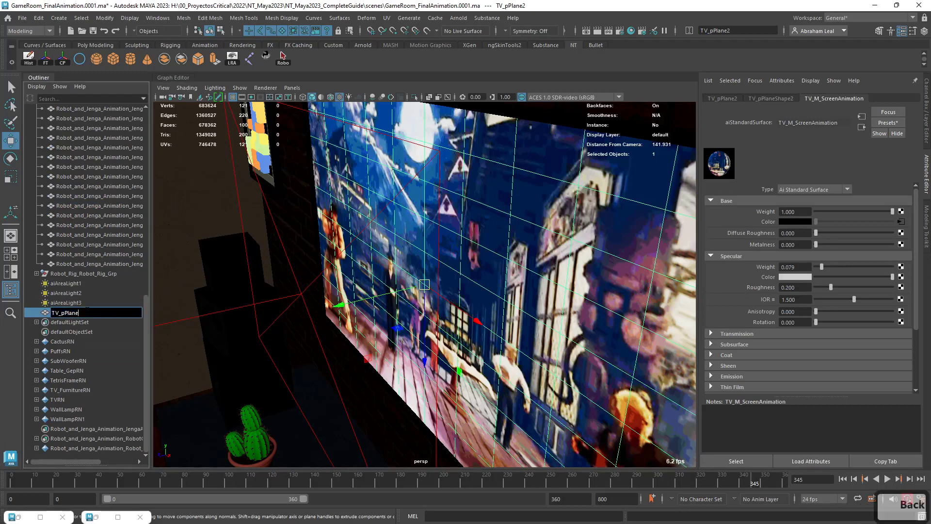
key("Caps_Lock")
type("CX")
key("Caps_Lock")
type("kl")
key("BackSpace")
key("BackSpace")
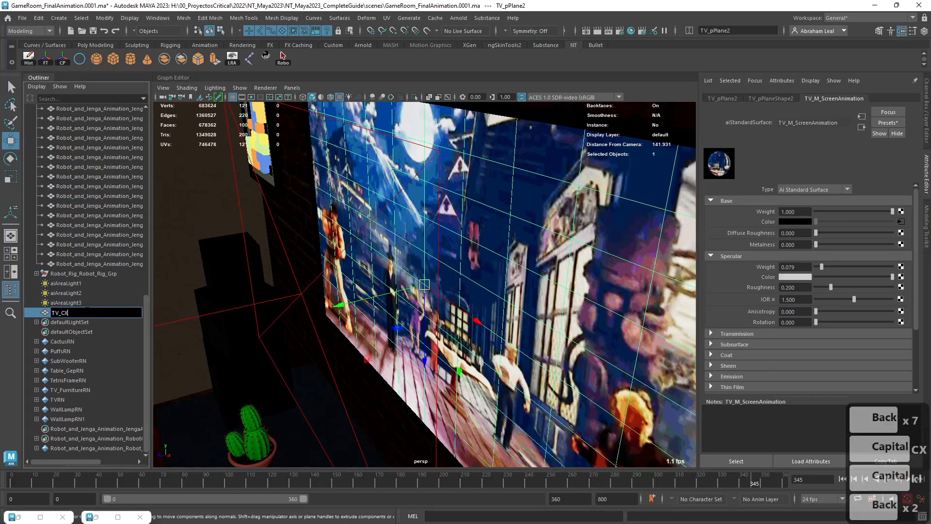
type("lose")
key("Caps_Lock")
type("U")
key("Caps_Lock")
type("p")
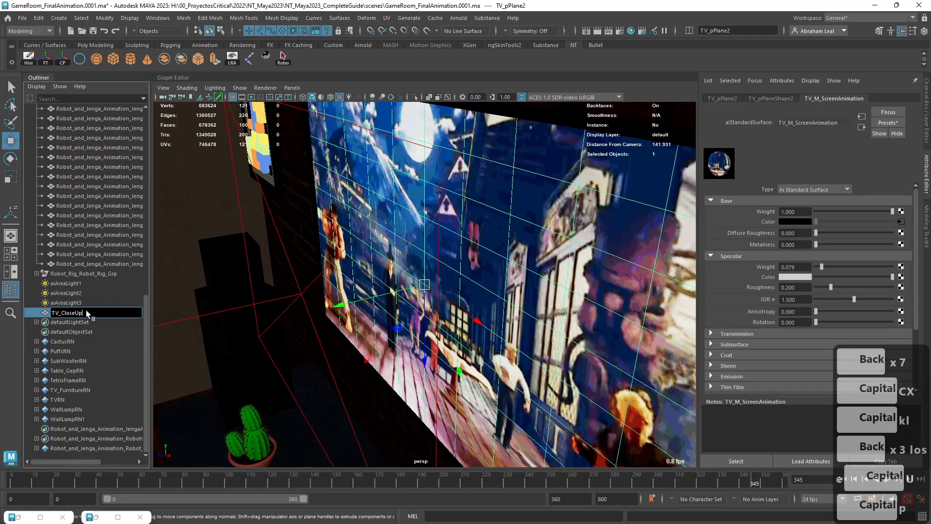
key("Return")
Key the TV_CloseUp plane's visibility as on at frames 0 and 99.
key("ctrl+a")
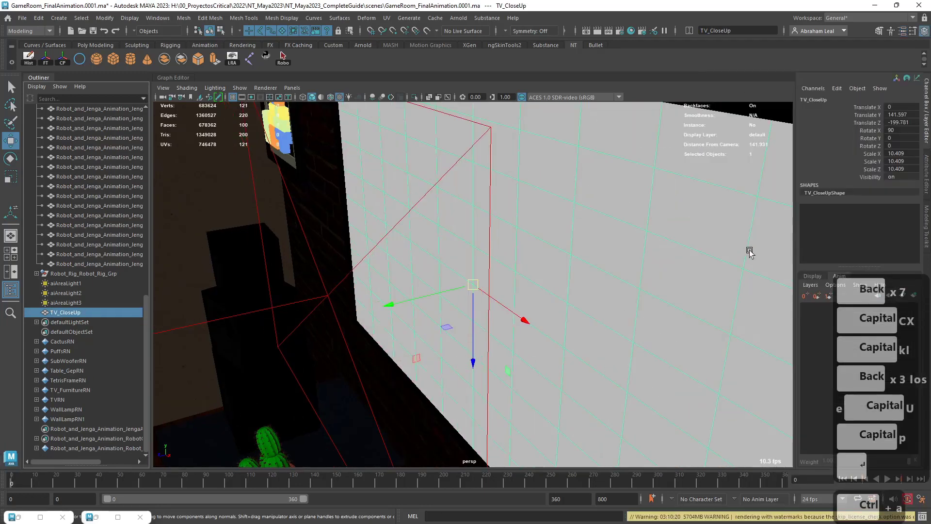
left_click(872, 175)
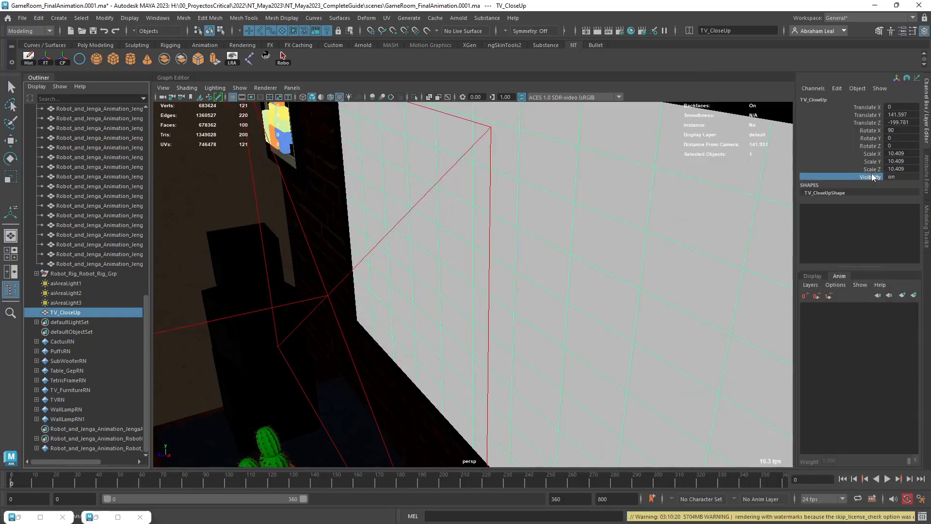
right_click(872, 175)
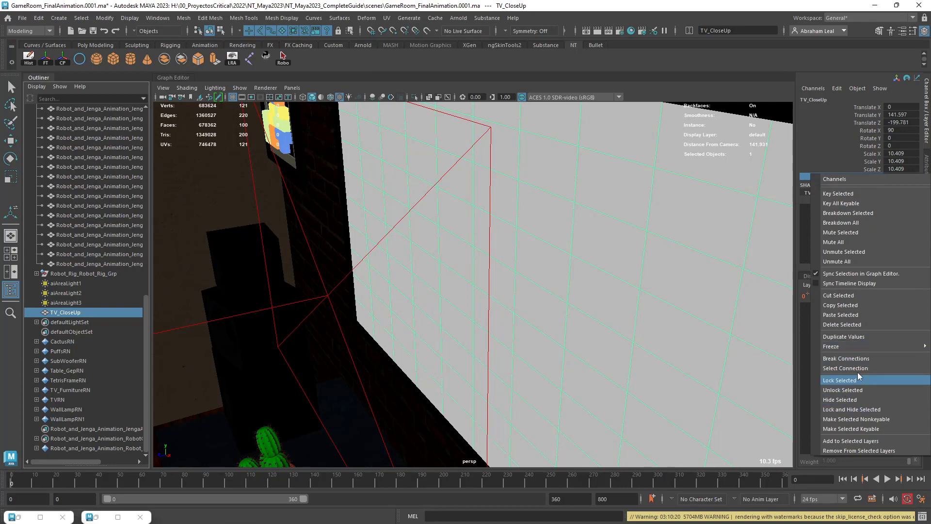
left_click(849, 196)
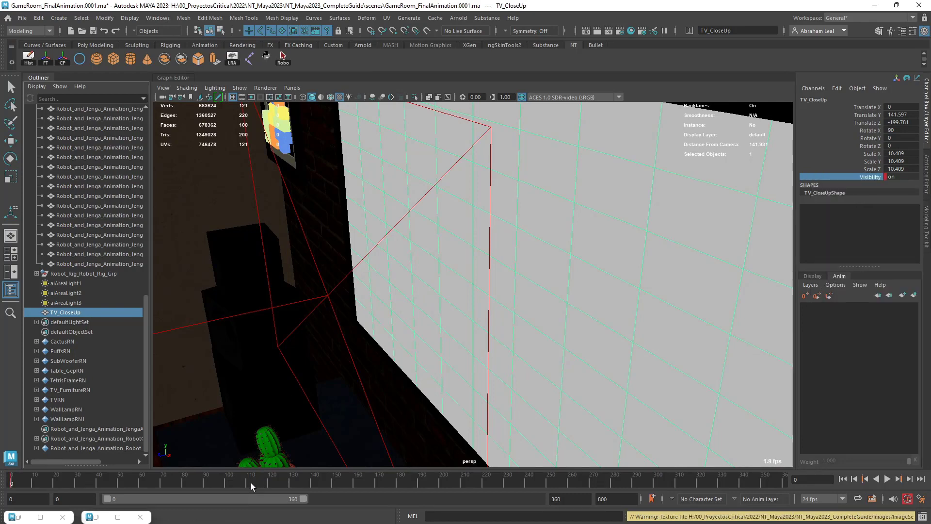
left_click_drag(251, 482, 227, 482)
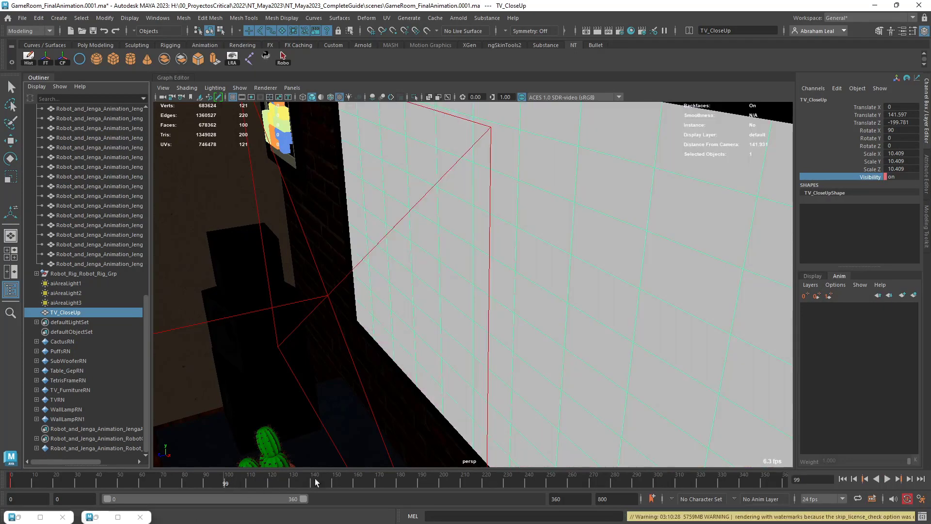
right_click(868, 178)
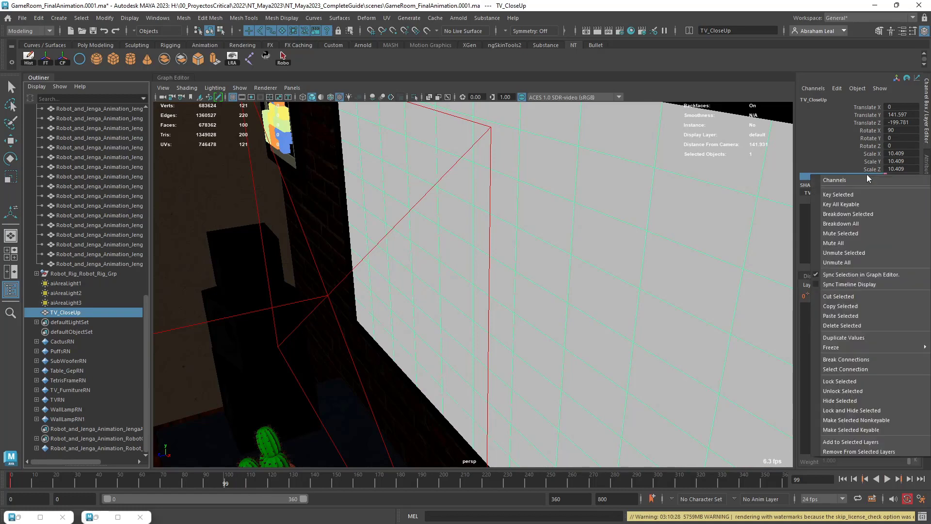
left_click(839, 197)
Key the TV_CloseUp plane's visibility as off at frame 100.
left_click(229, 481)
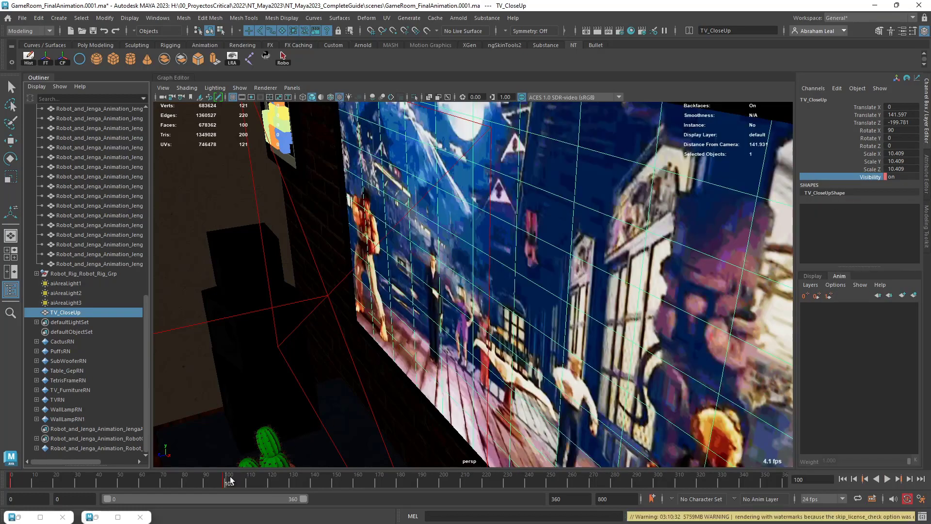
left_click(903, 177)
type("0")
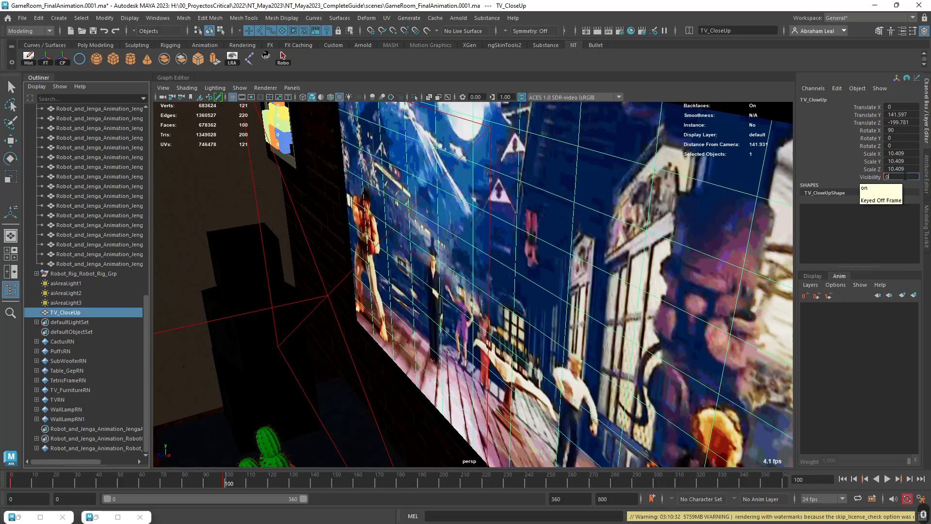
key("Return")
At frame 65, move the TV_CloseUp plane slightly along Z to about -199.669, in front of the original screen.
left_click(152, 480)
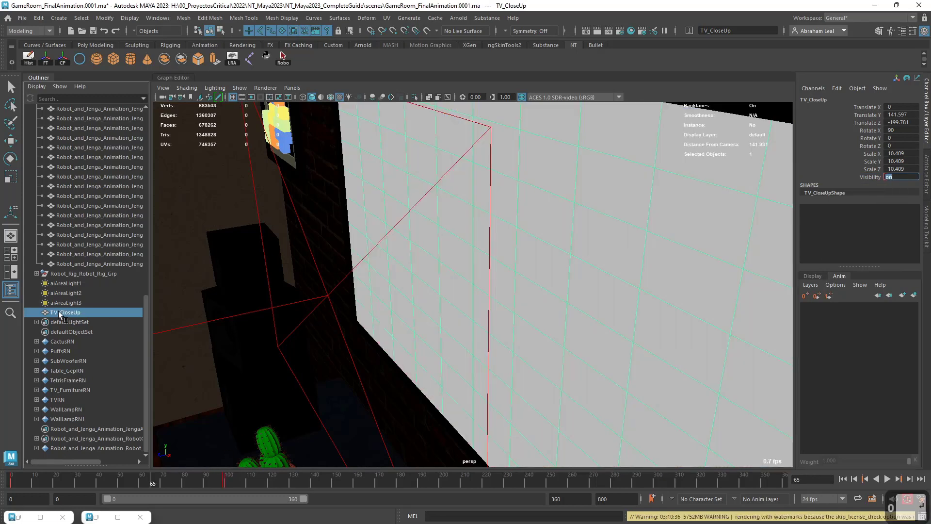
key("w")
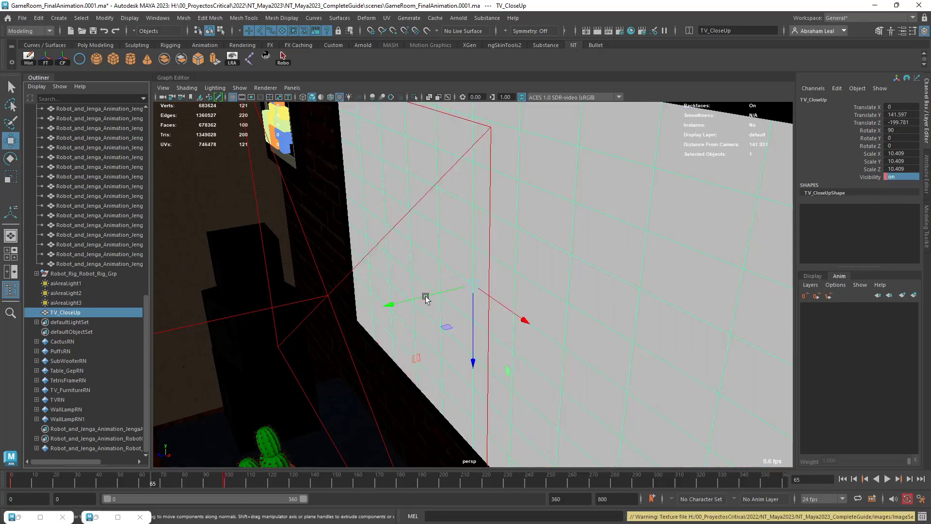
left_click_drag(426, 298, 446, 274)
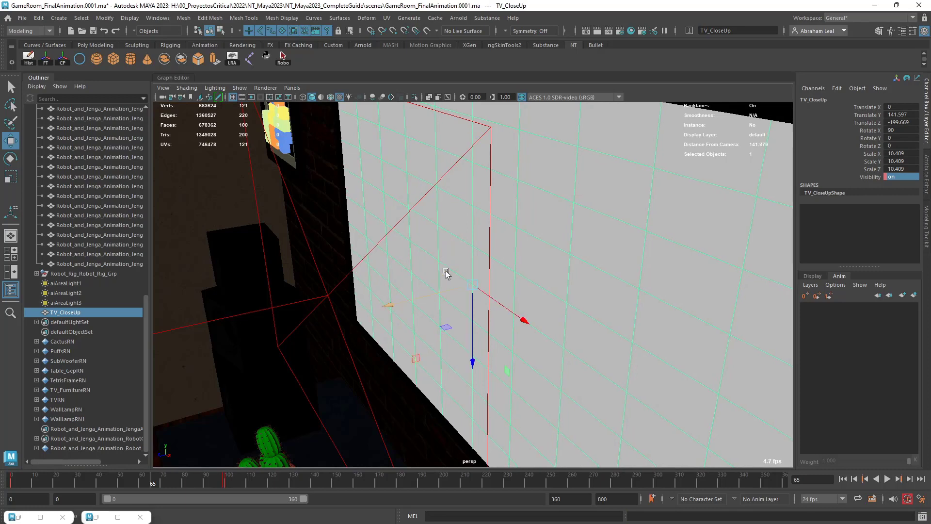
Assign a new Ai Standard Surface material to the TV_CloseUp plane and name it M_ScreenStatic.
right_click_drag(511, 185, 519, 419)
left_click(339, 223)
left_click(415, 352)
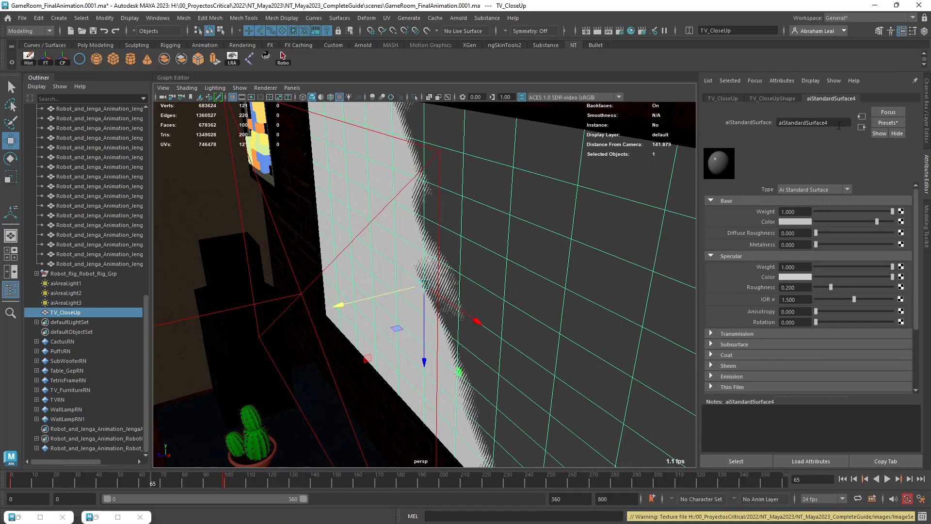
double_click(803, 123)
key("Caps_Lock")
type("M_ScreemS")
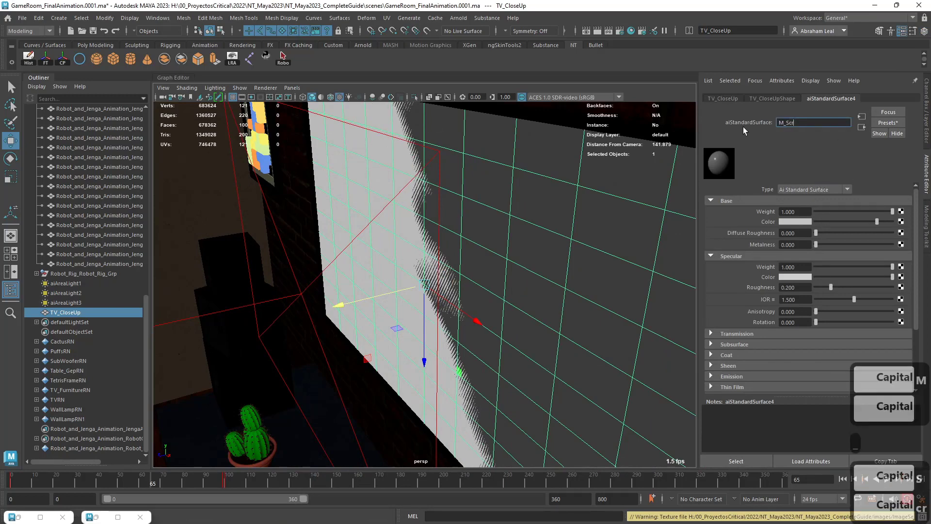
key("BackSpace")
key("BackSpace")
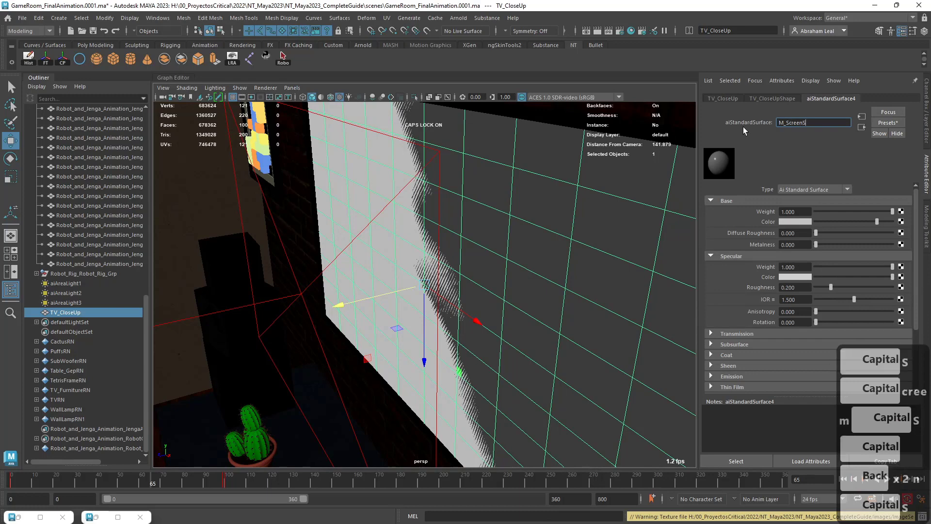
type("nStatic")
key("Return")
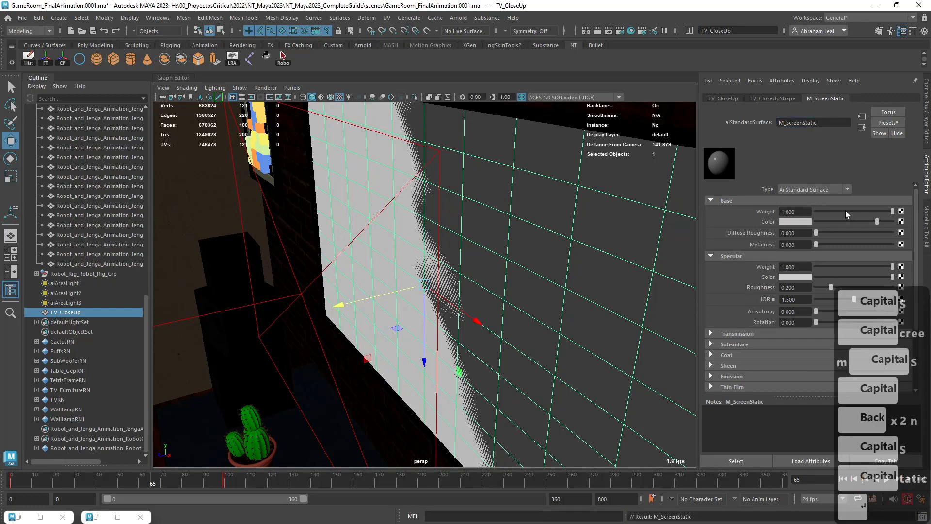
Connect a file texture to M_ScreenStatic's base color and load street-fighter-v-knock-out_00000.jpg from the project's images/ImageSequence/street-fighter-v-knock-out folder.
left_click(901, 222)
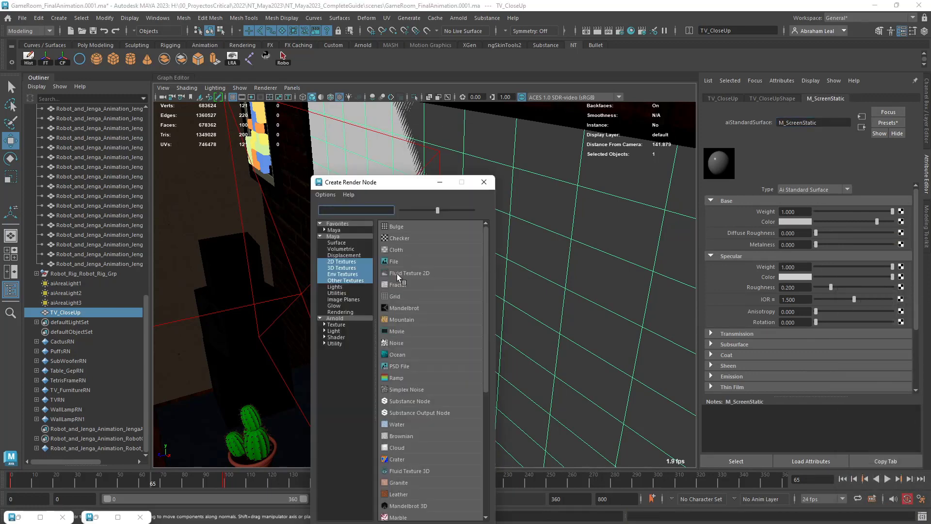
left_click(395, 262)
left_click(904, 230)
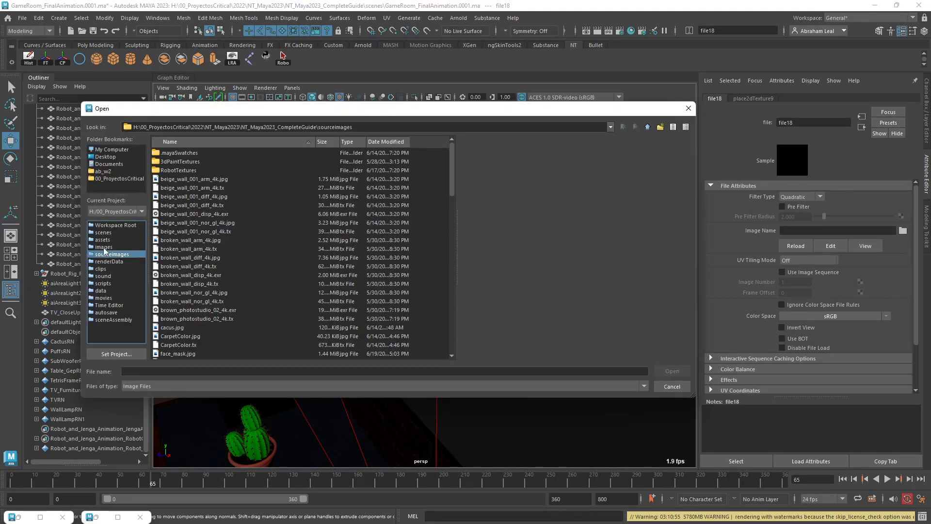
left_click(104, 248)
double_click(177, 153)
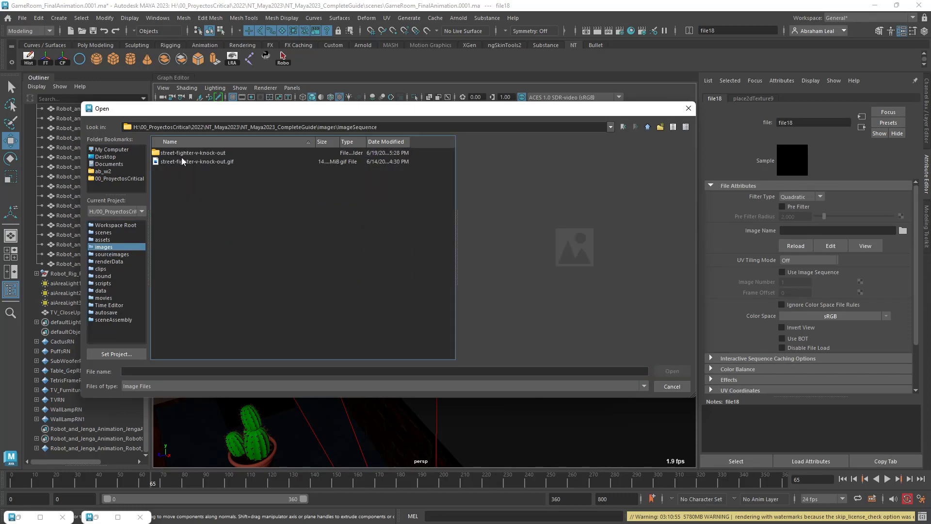
double_click(189, 153)
left_click(209, 162)
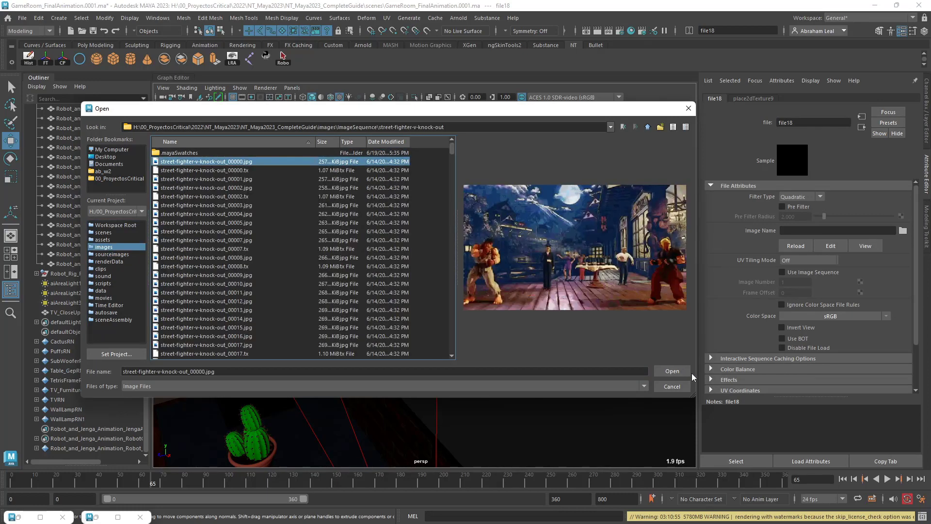
left_click(672, 372)
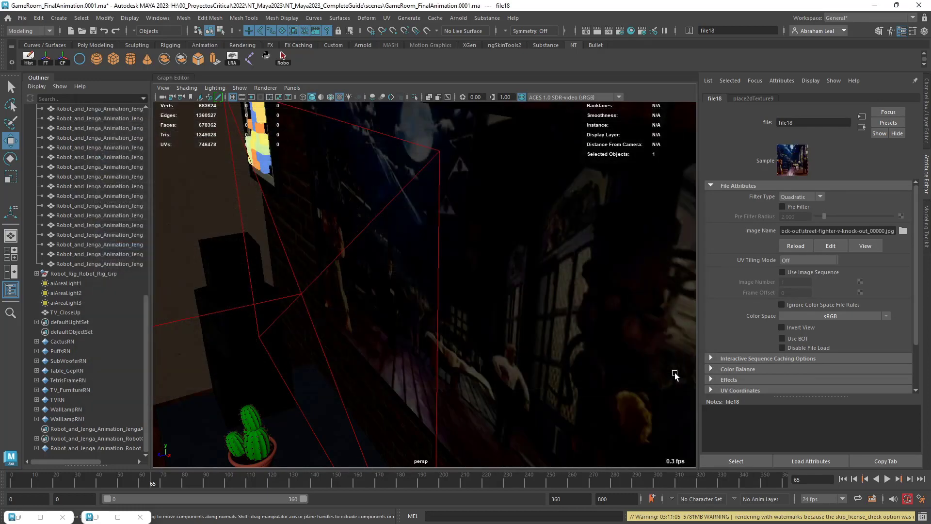
Set the emission weight of the TV_CloseUp plane's M_ScreenStatic material to 3.
left_click(550, 279)
scroll(734, 328, "down", 5)
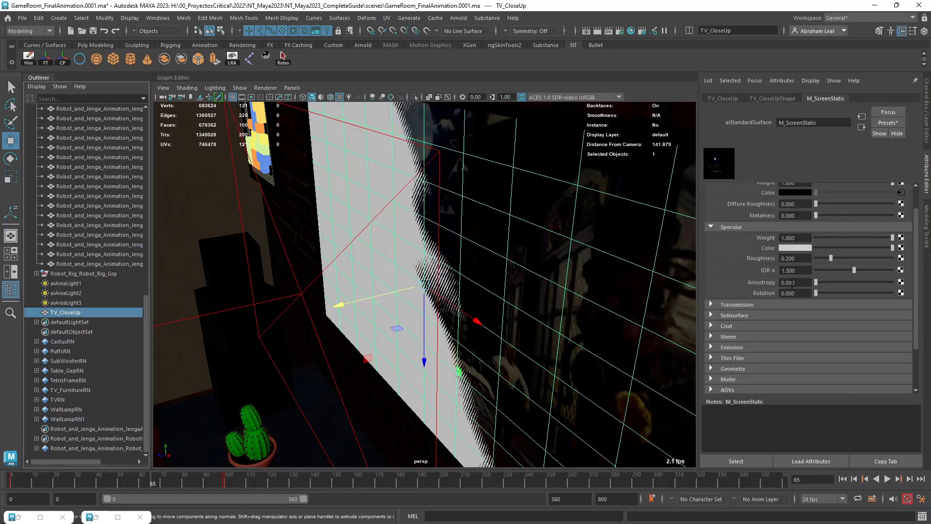
left_click(713, 290)
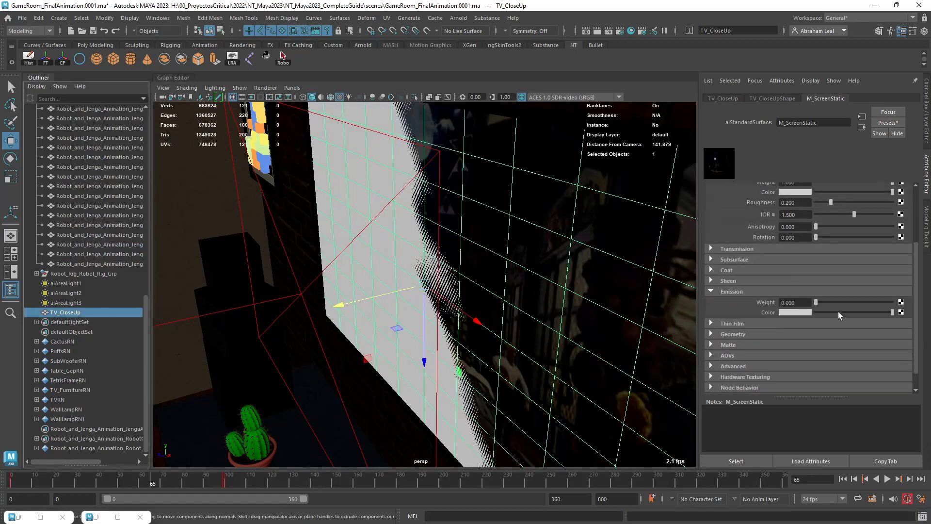
left_click_drag(816, 302, 896, 309)
type("3")
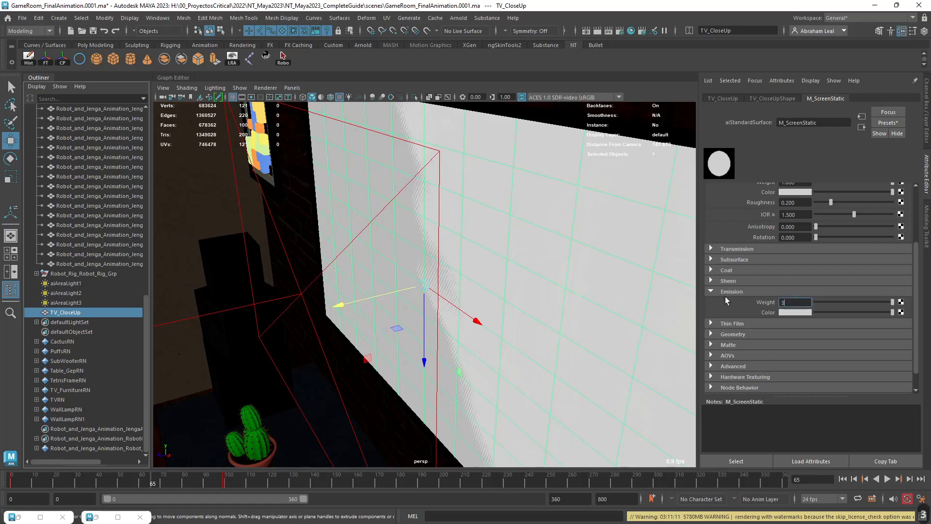
key("Return")
Connect a file texture to M_ScreenStatic's emission color and load street-fighter-v-knock-out_00000.jpg from the image sequence folder.
left_click(900, 313)
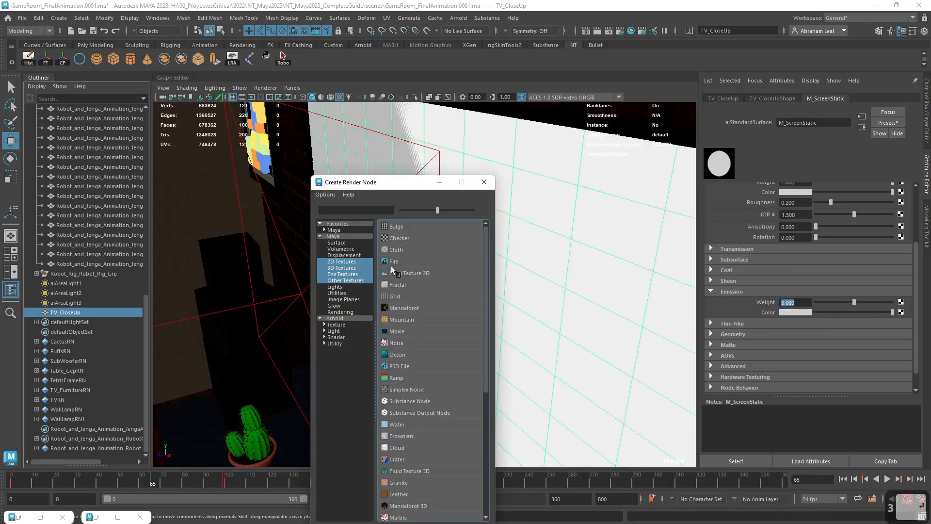
left_click(397, 268)
left_click(903, 232)
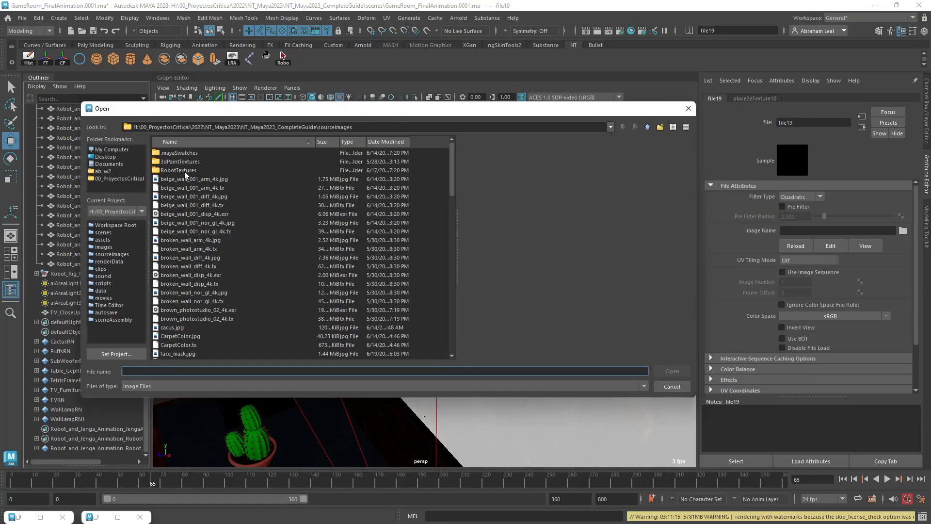
left_click(103, 246)
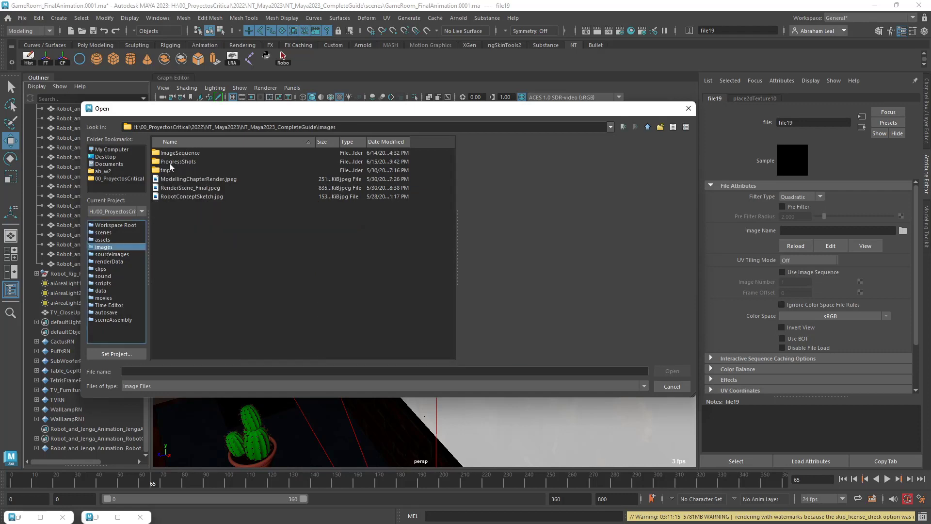
double_click(184, 153)
double_click(184, 153)
left_click(212, 162)
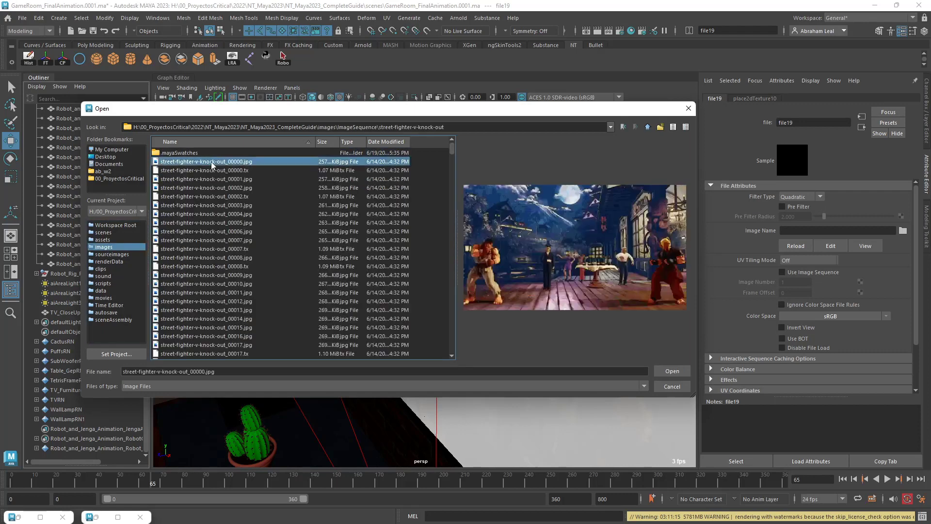
left_click(669, 370)
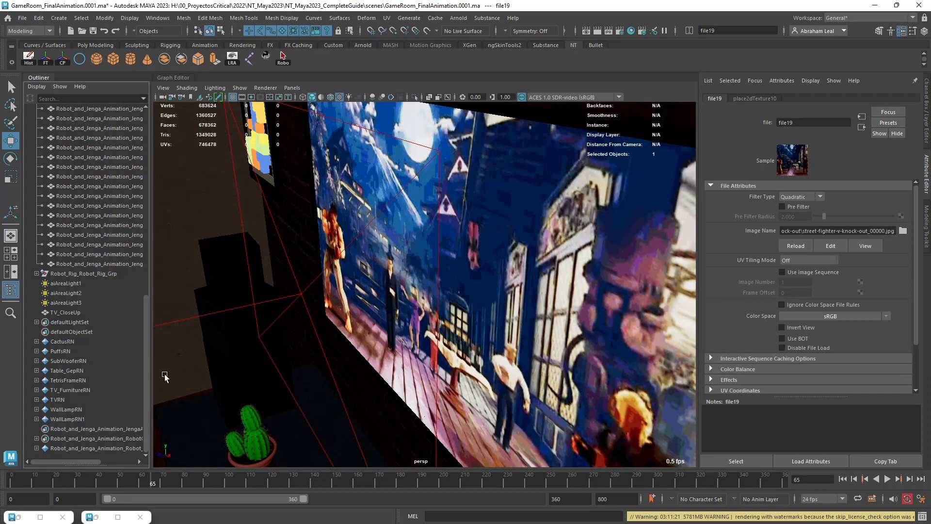
Play and scrub the animation from frame 0 past frame 100 to check the switch between the two TV screens.
left_click_drag(40, 481, 2, 486)
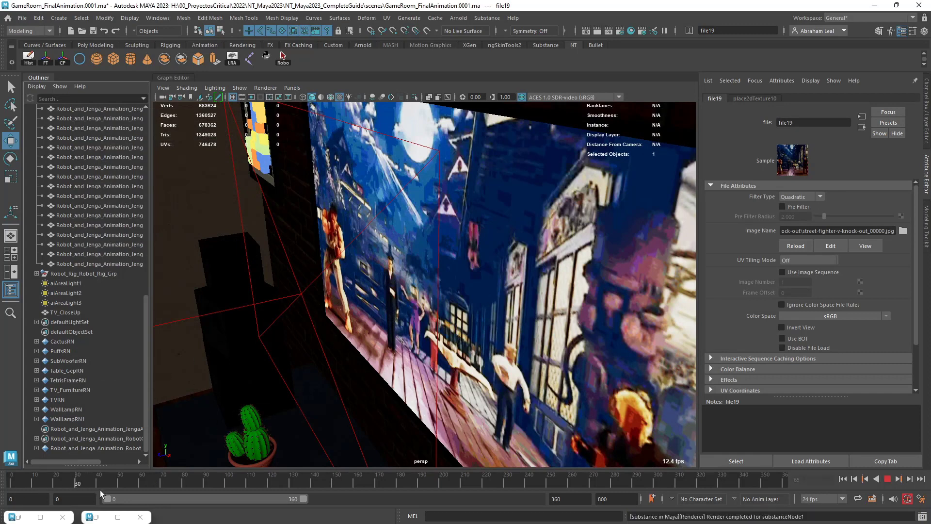
left_click(222, 489)
mouse_move(223, 489)
left_mouse_down()
mouse_move(276, 498)
mouse_move(246, 494)
left_mouse_up()
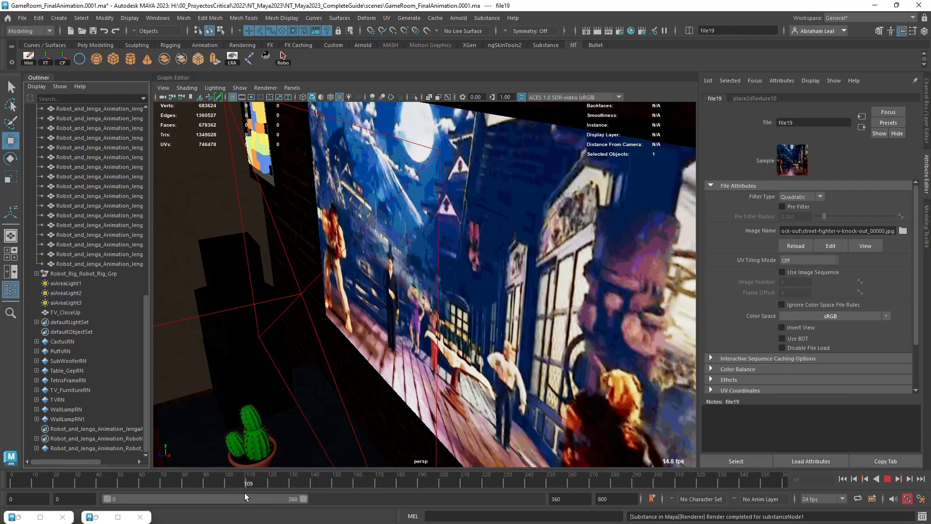
key("Escape")
Select the original TV screen plane, go to frame 100 and show its transform and visibility channels.
left_click(512, 269)
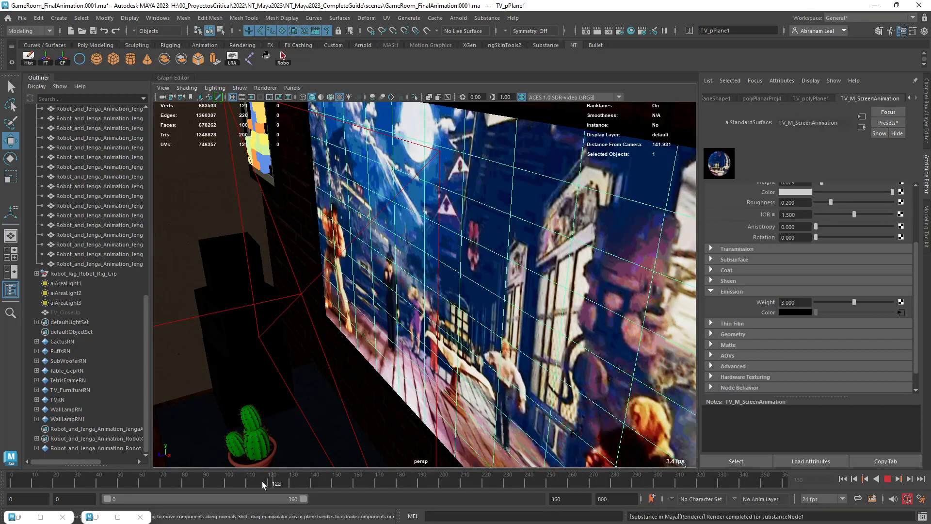
left_click(246, 485)
key("alt+v")
mouse_move(246, 485)
left_mouse_down()
mouse_move(201, 485)
mouse_move(225, 486)
left_mouse_up()
key("ctrl+a")
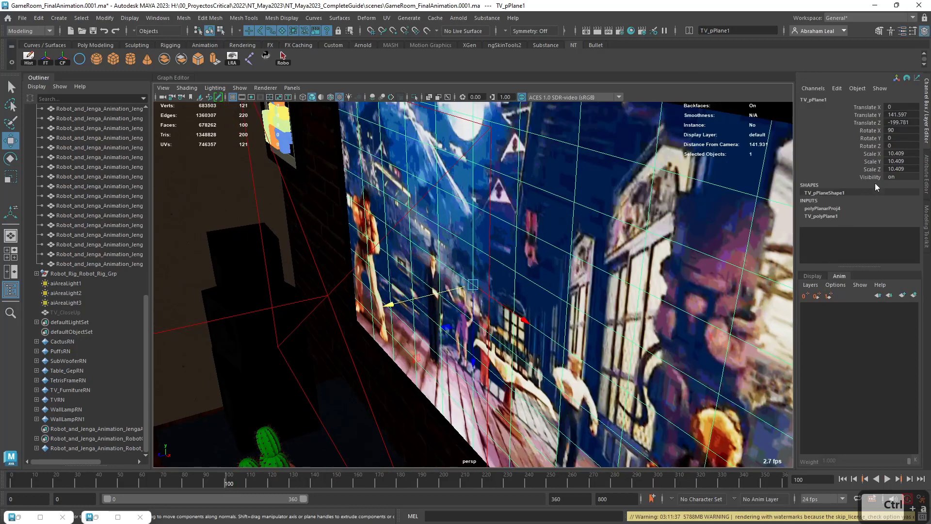
type("0")
key("Return")
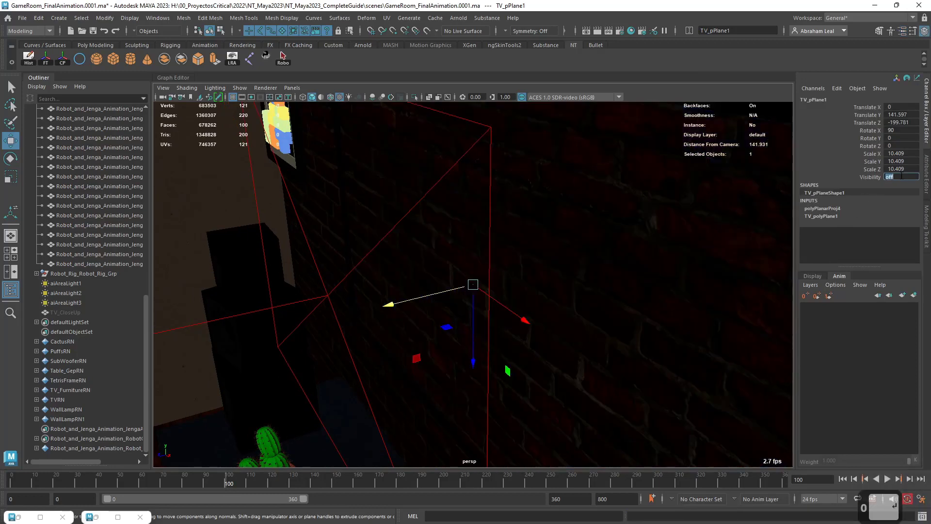
left_click(876, 178)
right_click(875, 177)
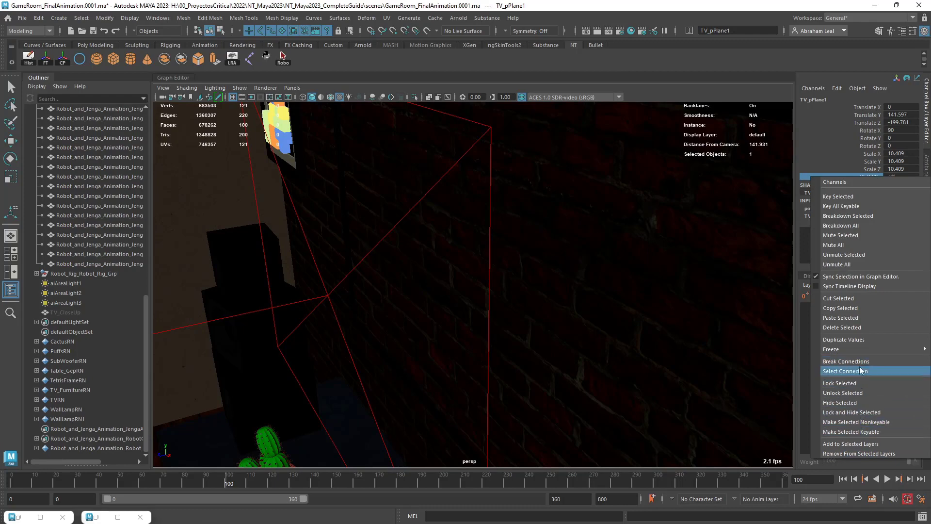
left_click(899, 180)
type("1")
key("Return")
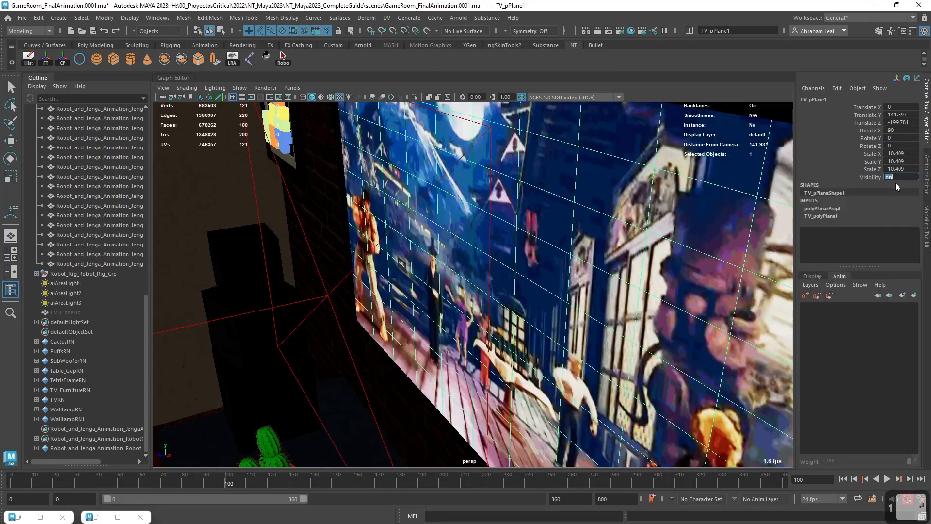
Key the original TV screen plane's visibility as off at frame 99 and on at frame 100.
left_click(224, 479)
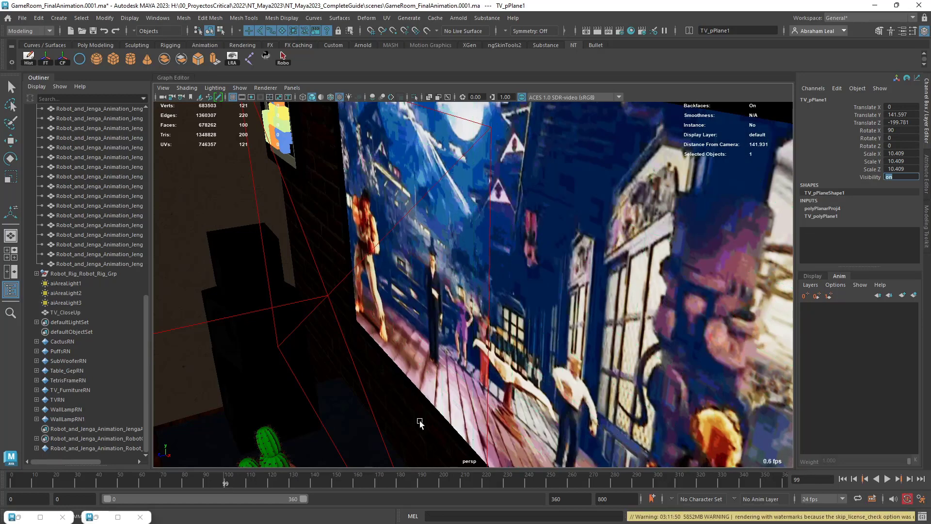
right_click(872, 177)
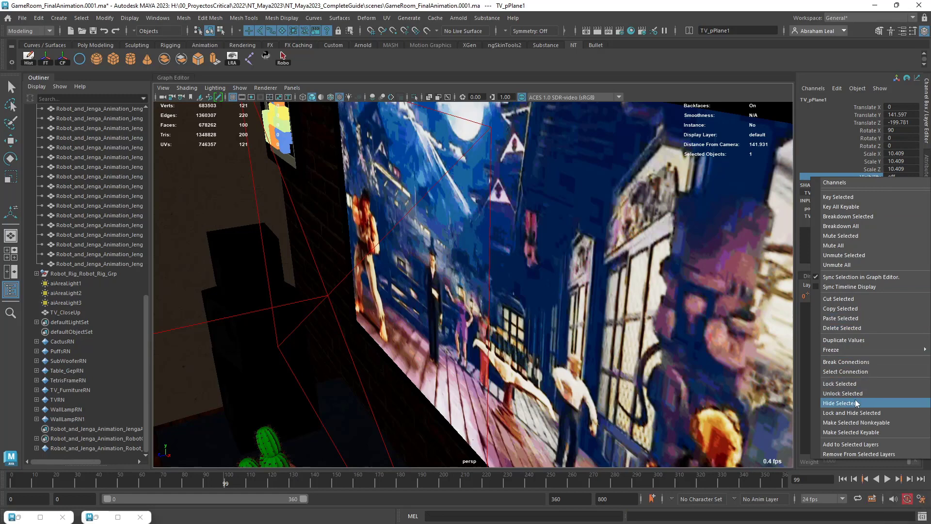
left_click(855, 198)
left_click(227, 481)
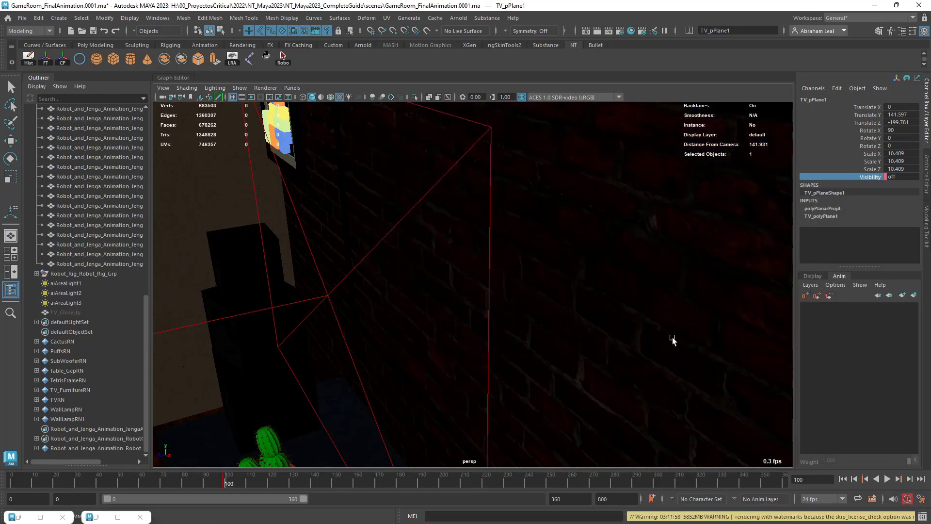
double_click(897, 177)
type("1")
key("Return")
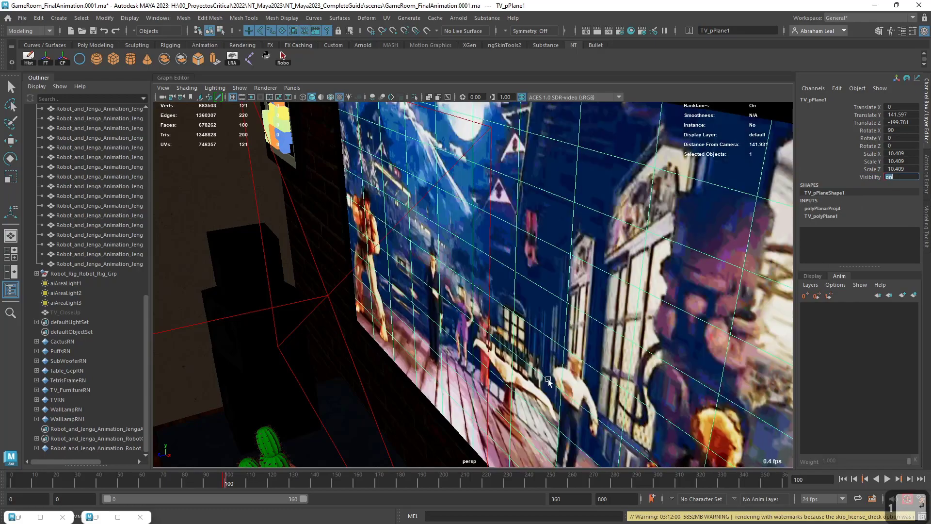
Play the animation from frame 0 to check the screen switch, then show the original screen's material attributes at frame 147.
left_click_drag(230, 486, 10, 478)
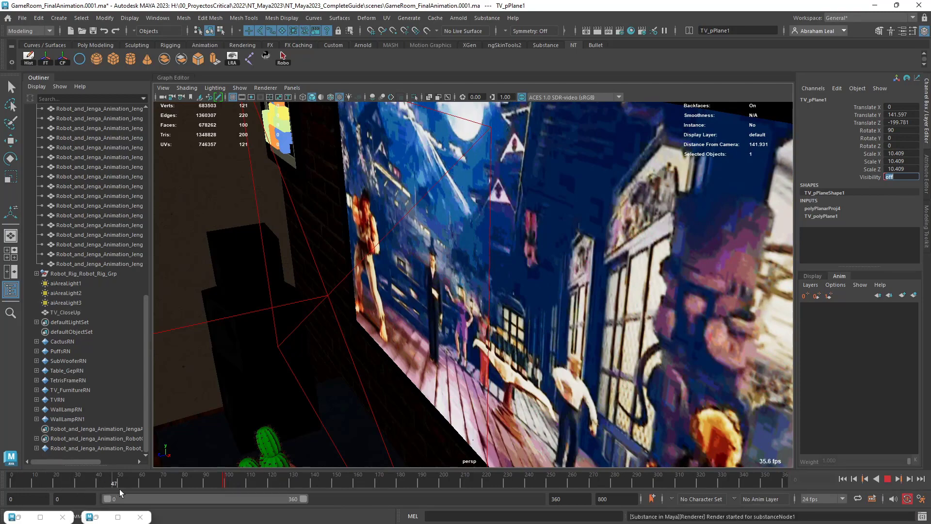
left_click(329, 480)
key("w")
key("ctrl+a")
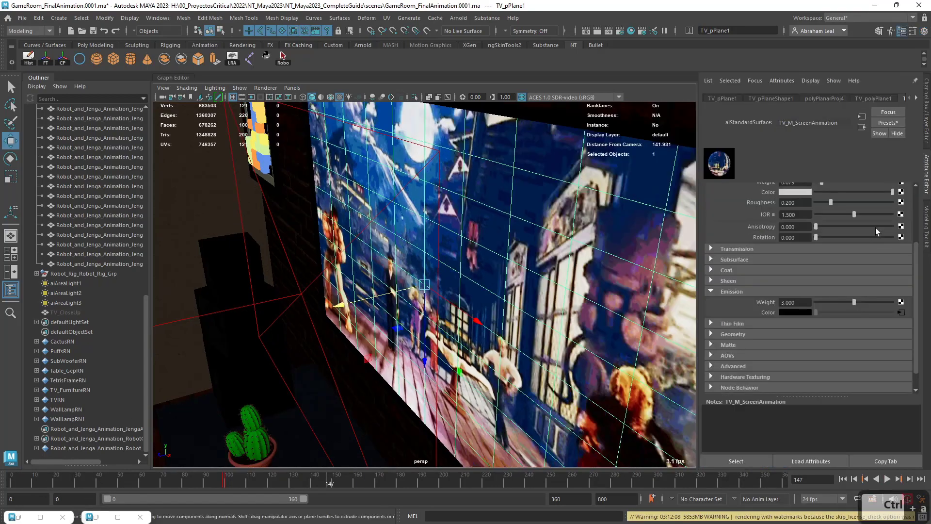
Play and scrub the animation from frame 0 to frame 360 to check the TV screen switch with the TV wall in view.
key("space")
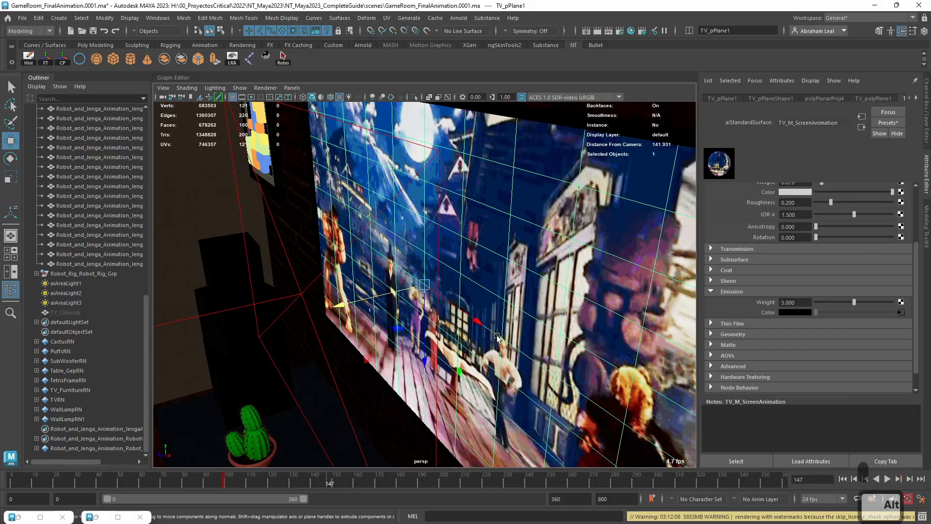
left_click_drag(478, 373, 529, 376, "alt")
right_click_drag(529, 376, 85, 491, "alt")
left_click(8, 482)
key("alt+v")
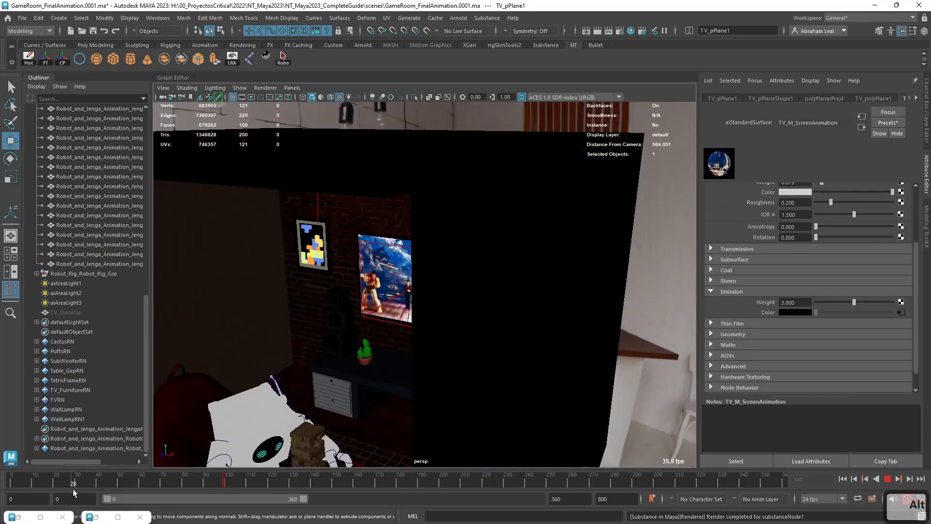
key("alt+v")
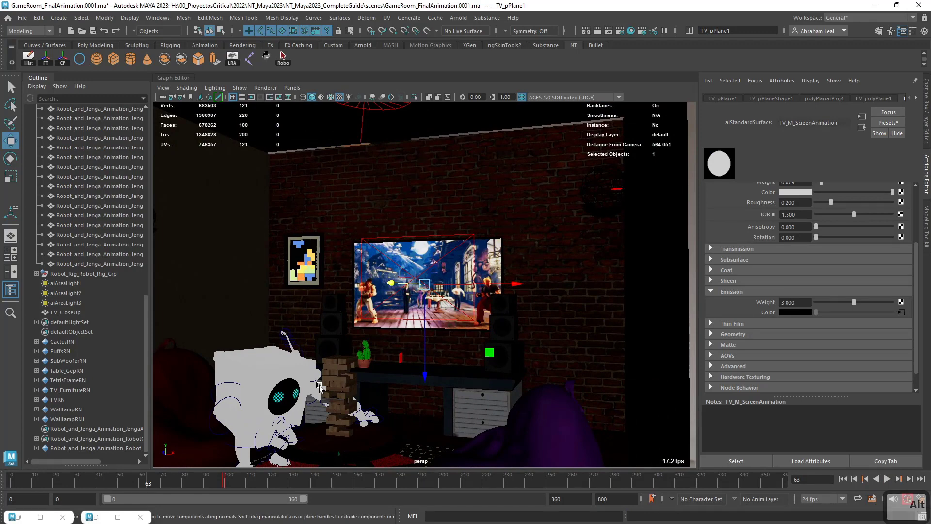
key("alt+v")
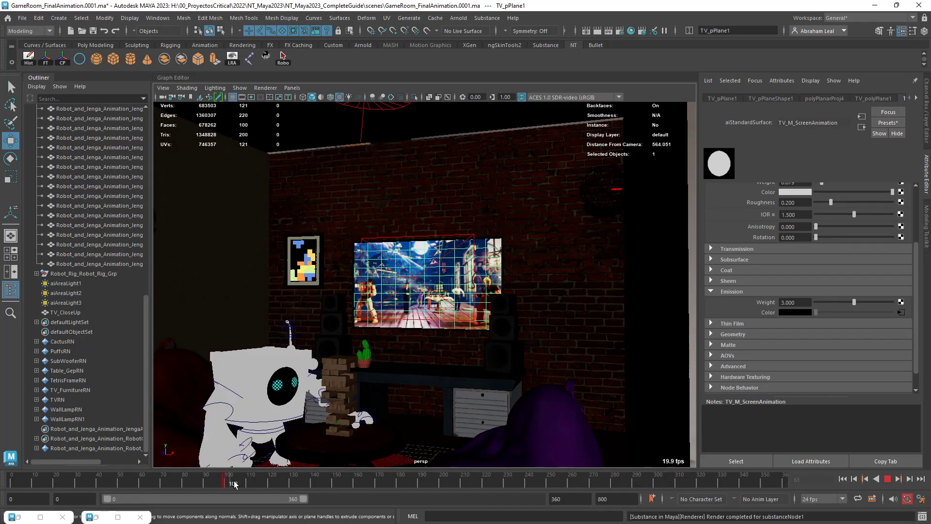
left_click_drag(284, 485, 610, 490)
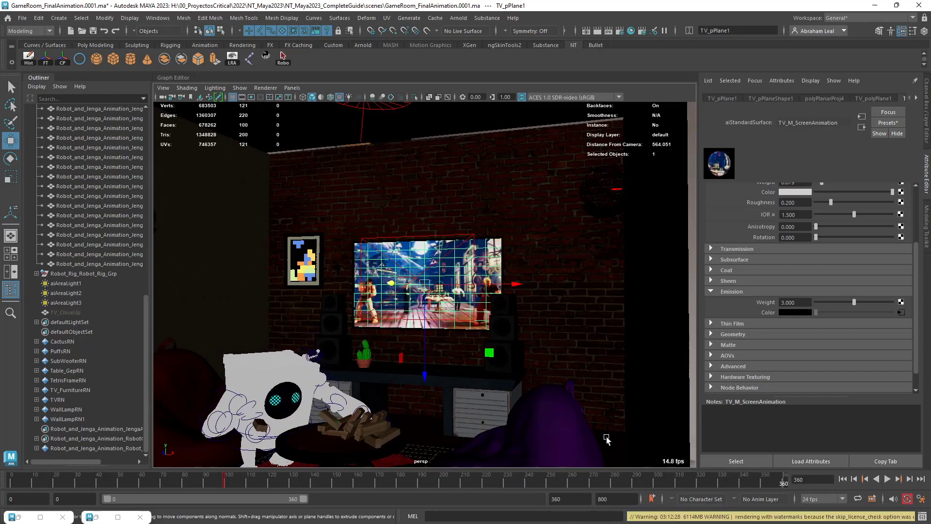
left_click_drag(492, 481, 11, 482)
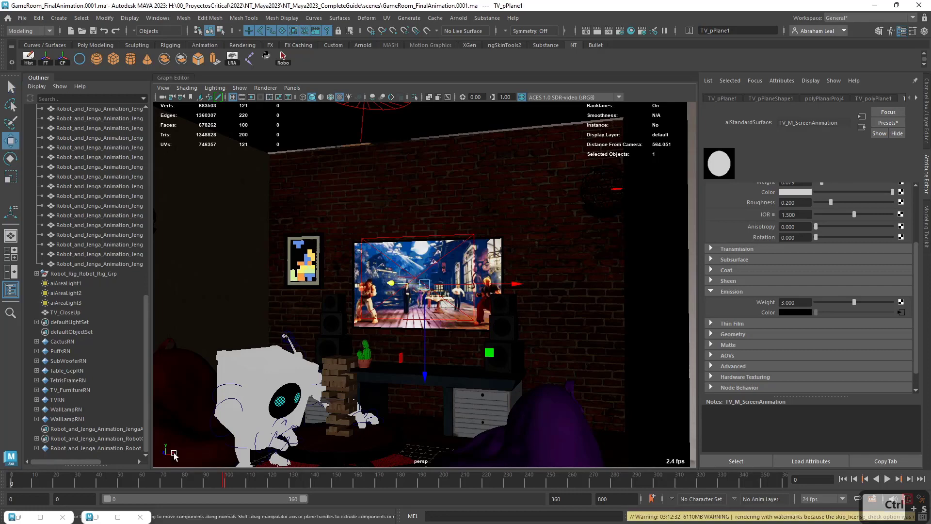
Go to frame 80 and render it in the Arnold RenderView through the JengaAnimation_CloseUpShot camera.
left_click(115, 515)
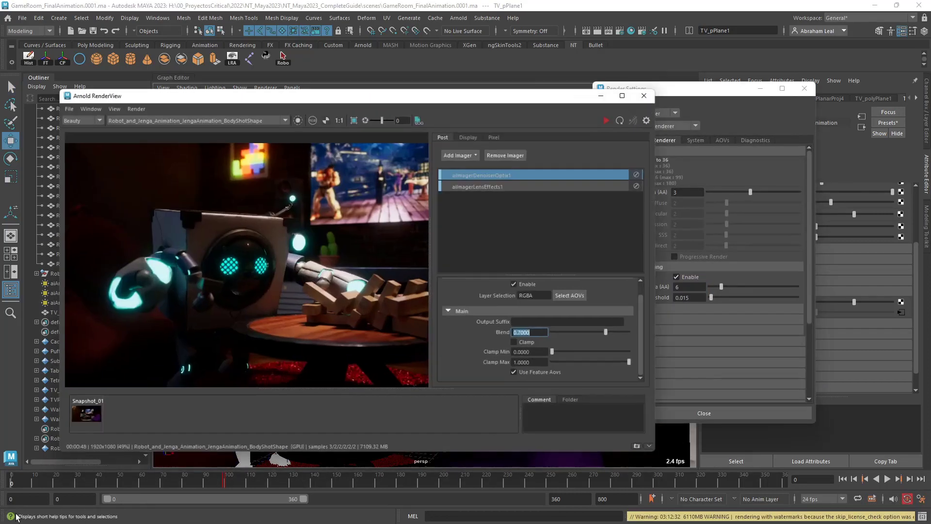
left_click(22, 517)
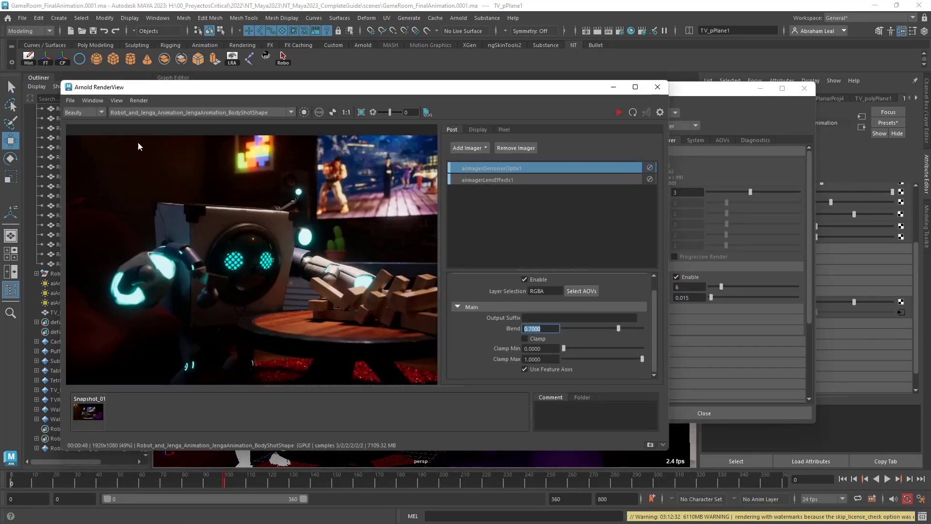
left_click(127, 113)
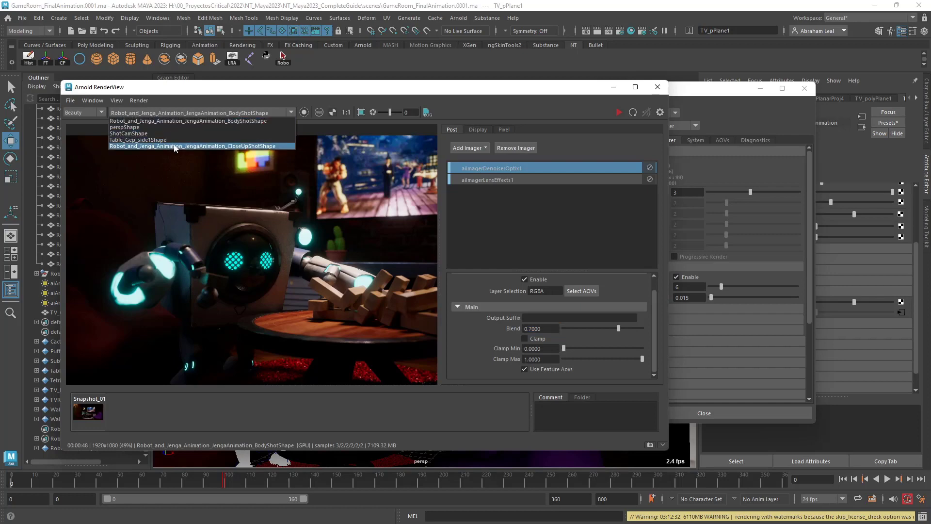
left_click(185, 480)
left_click(222, 113)
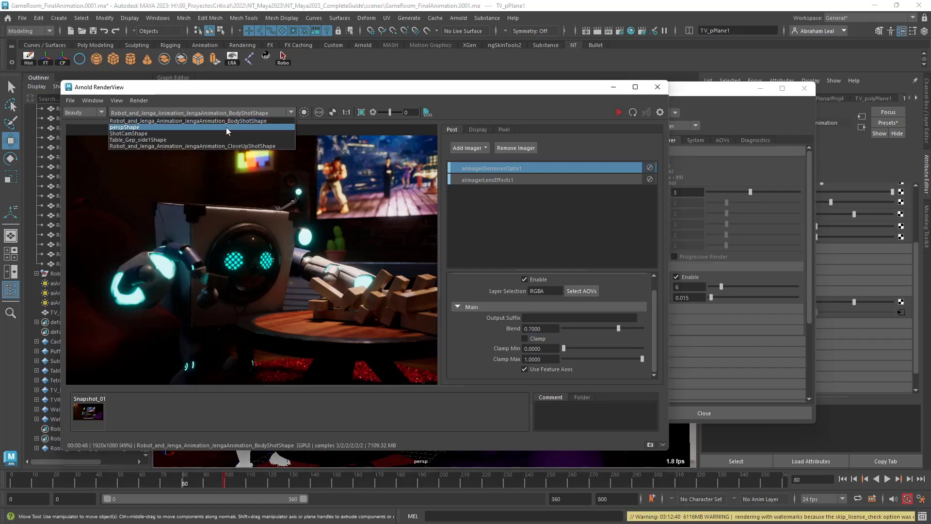
left_click(225, 146)
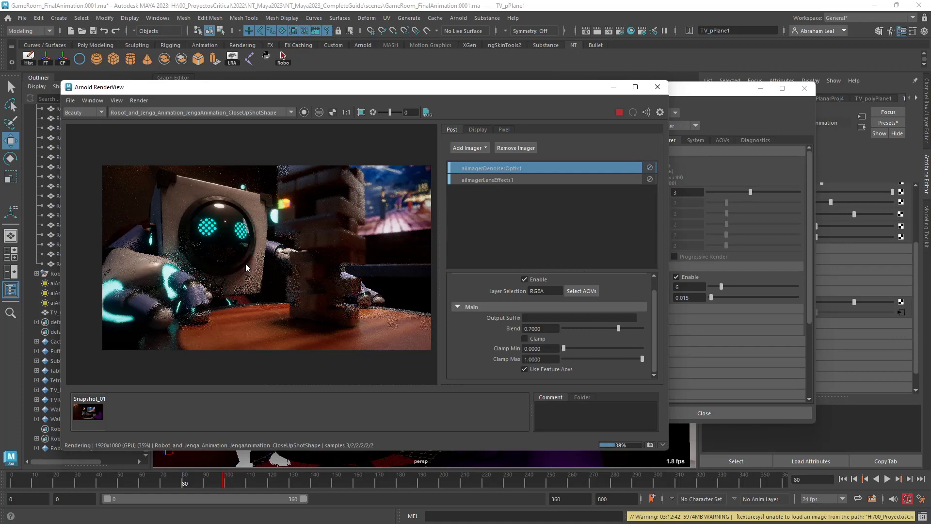
Examine the close-up render in detail, looking at the robot's face, its hands, the block tower and the blurred background.
scroll(339, 237, "down", 1)
scroll(339, 238, "up", 1)
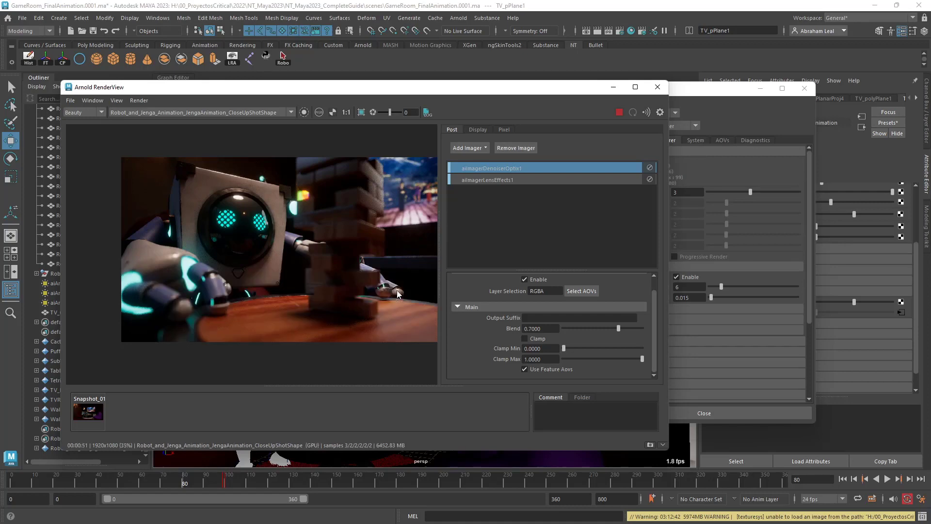
scroll(262, 243, "up", 2)
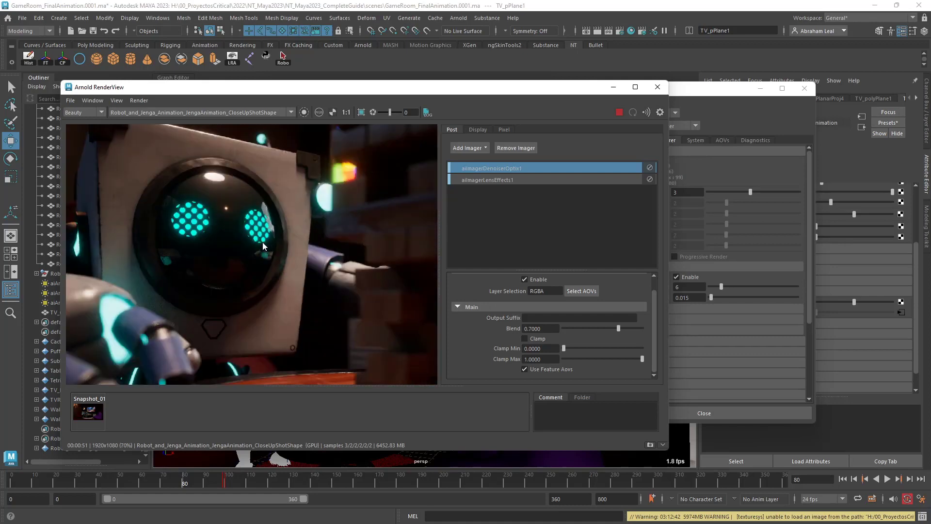
scroll(263, 242, "down", 2)
scroll(263, 243, "up", 1)
scroll(374, 271, "down", 2)
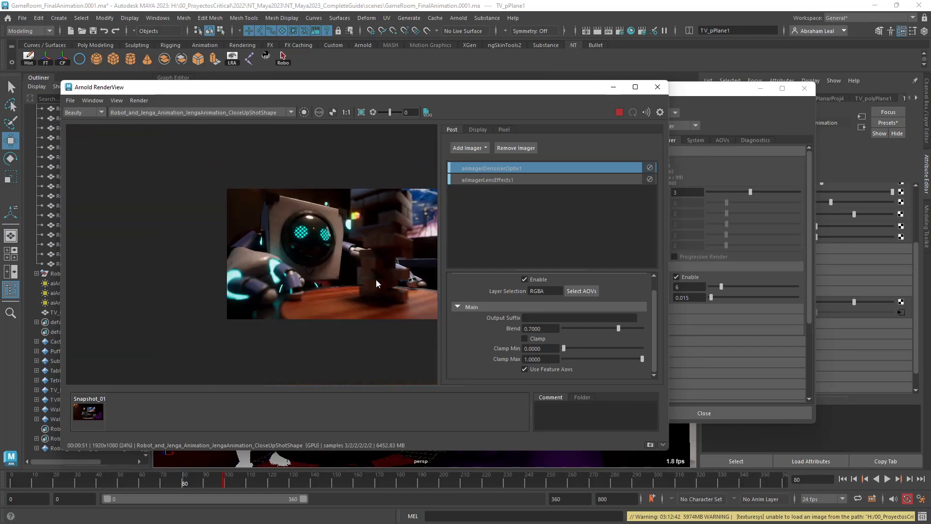
middle_click_drag(353, 284, 303, 289)
scroll(312, 291, "up", 1)
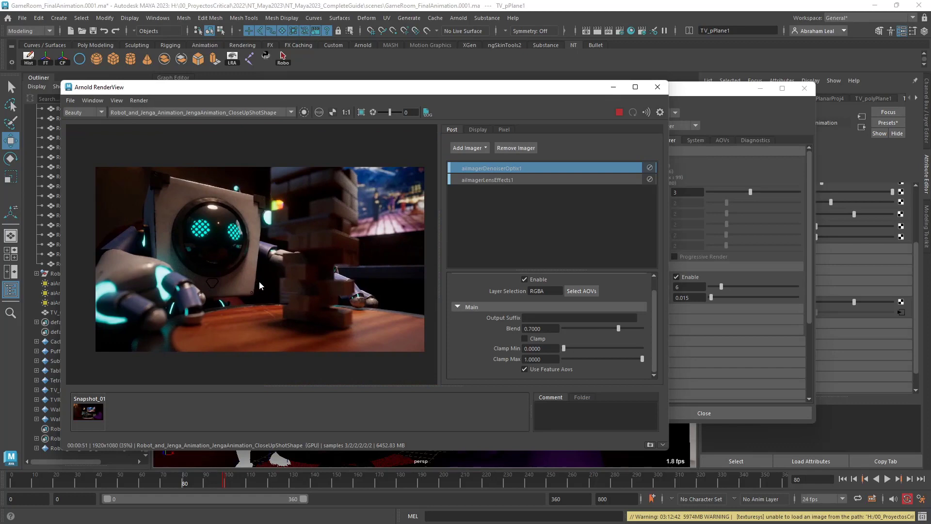
scroll(291, 274, "up", 4)
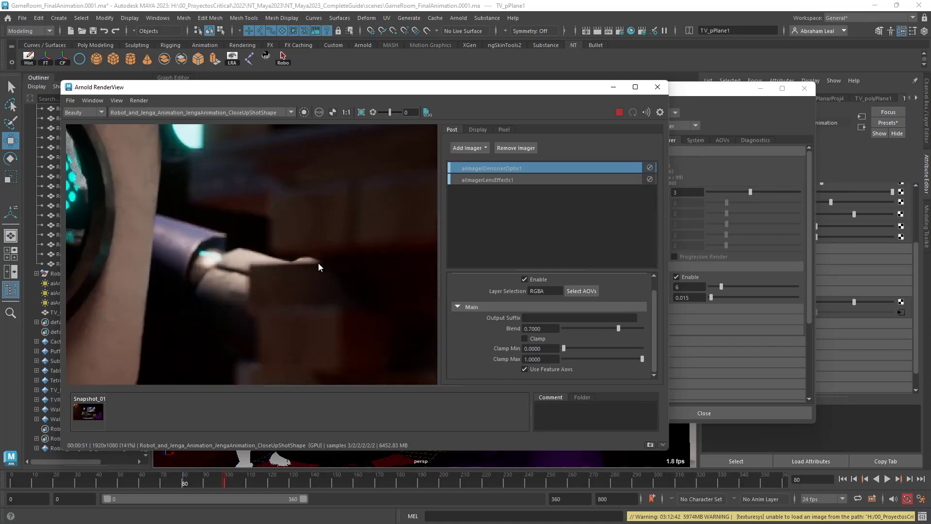
scroll(322, 260, "down", 2)
scroll(291, 259, "up", 4)
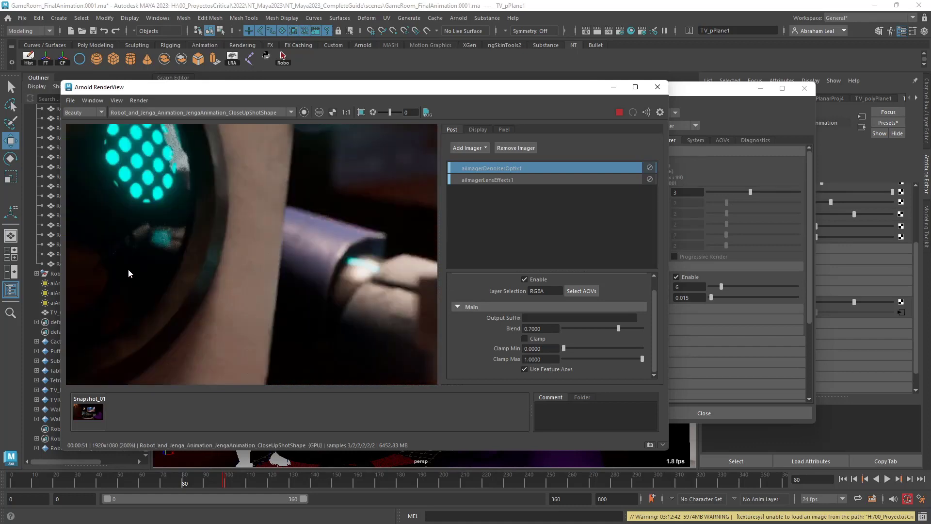
scroll(131, 268, "down", 6)
middle_click_drag(211, 275, 290, 287)
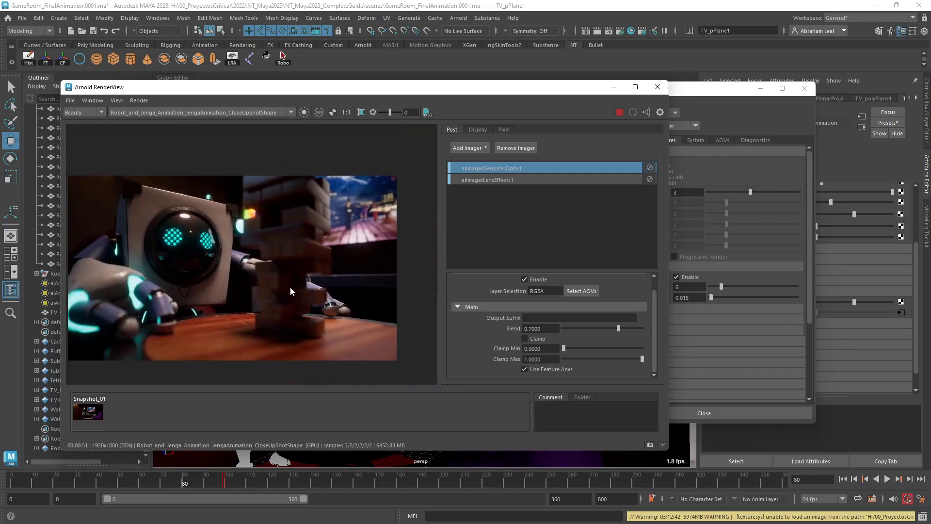
Stop the interactive render and set the frame/animation extension to name.#.ext in the common render settings.
left_click(618, 113)
left_click(702, 92)
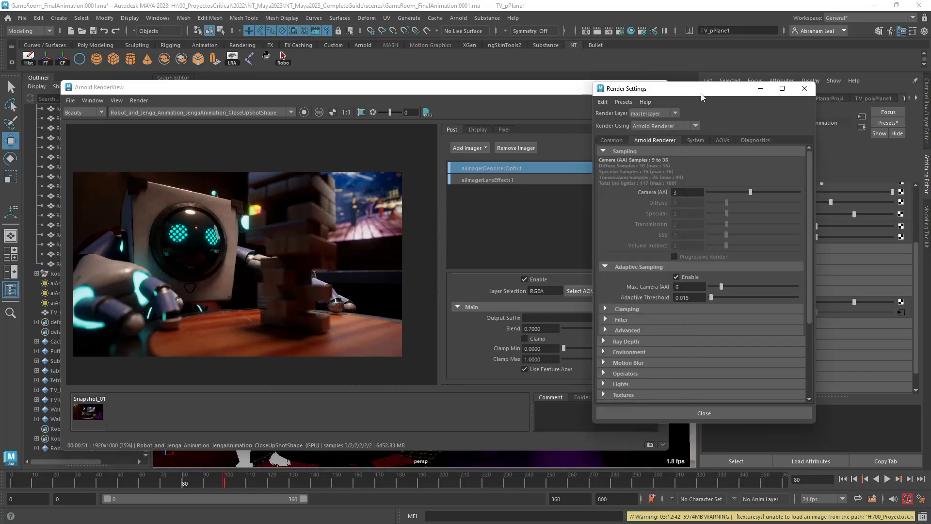
left_click(800, 91)
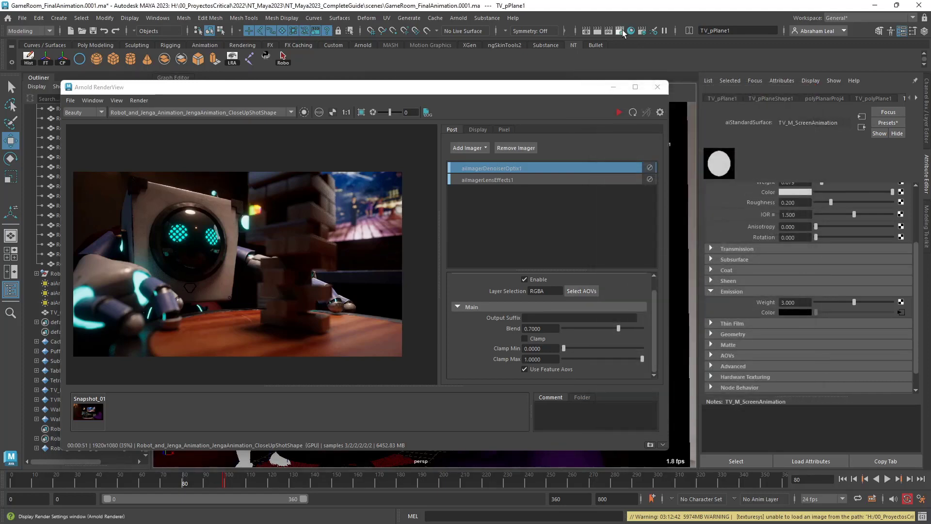
left_click(622, 32)
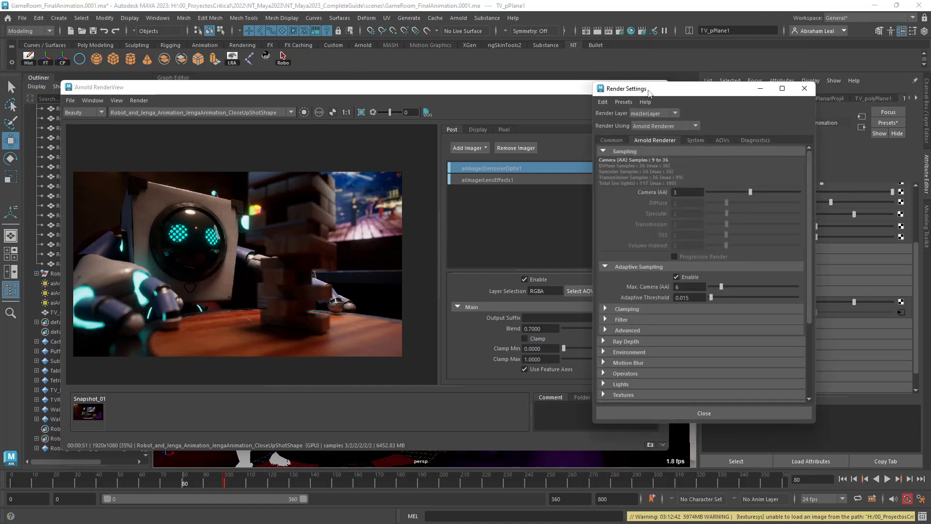
left_click_drag(665, 96, 489, 55)
left_click(439, 102)
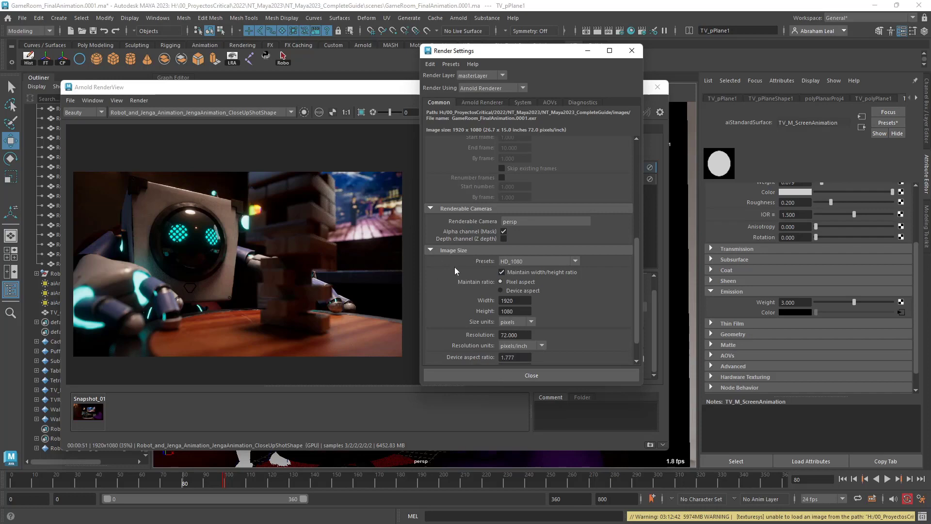
scroll(450, 181, "up", 3)
scroll(450, 184, "up", 3)
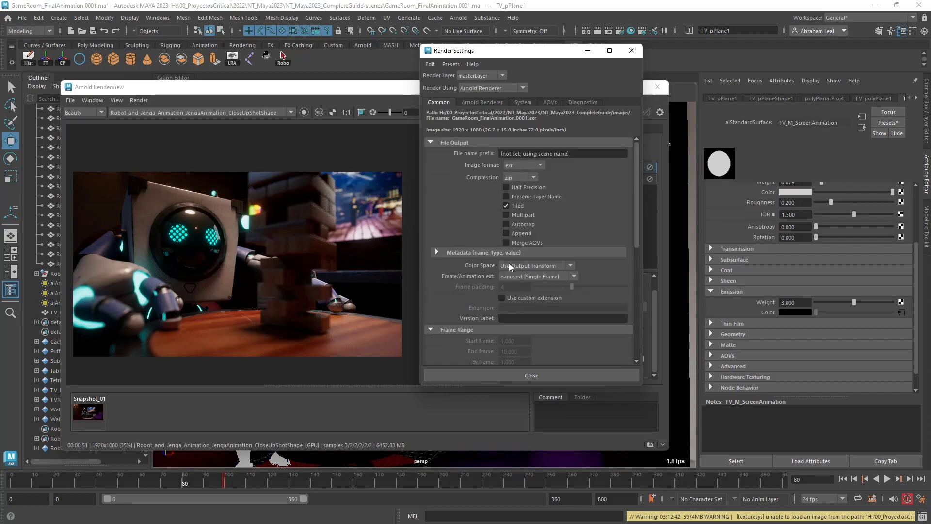
left_click(516, 275)
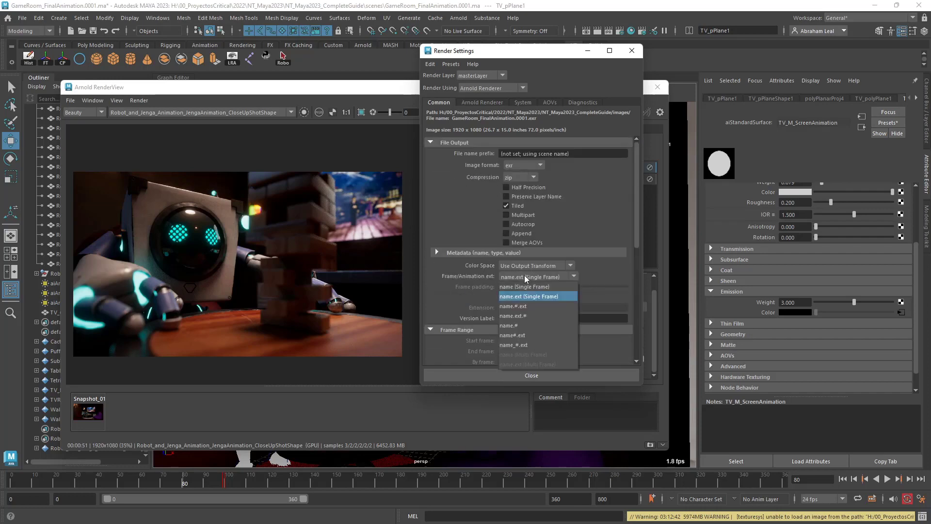
left_click(522, 307)
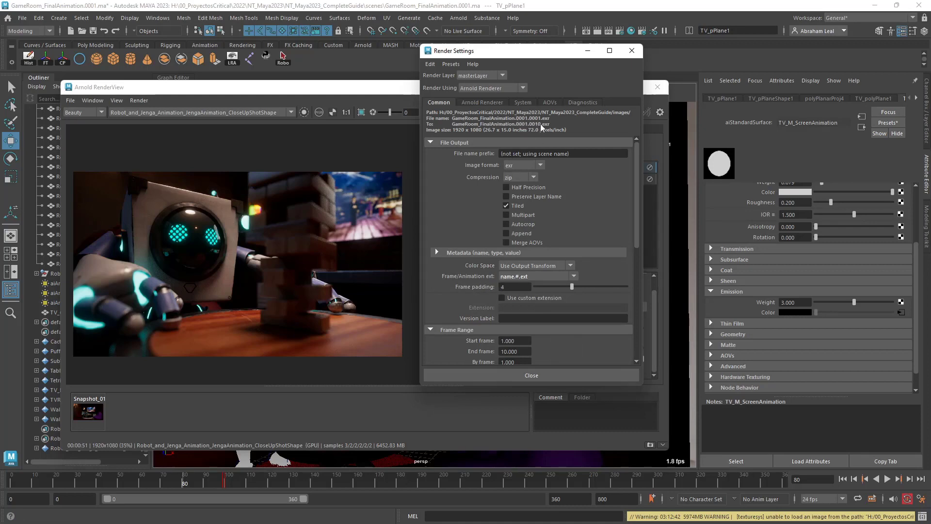
left_click(632, 50)
left_click(658, 87)
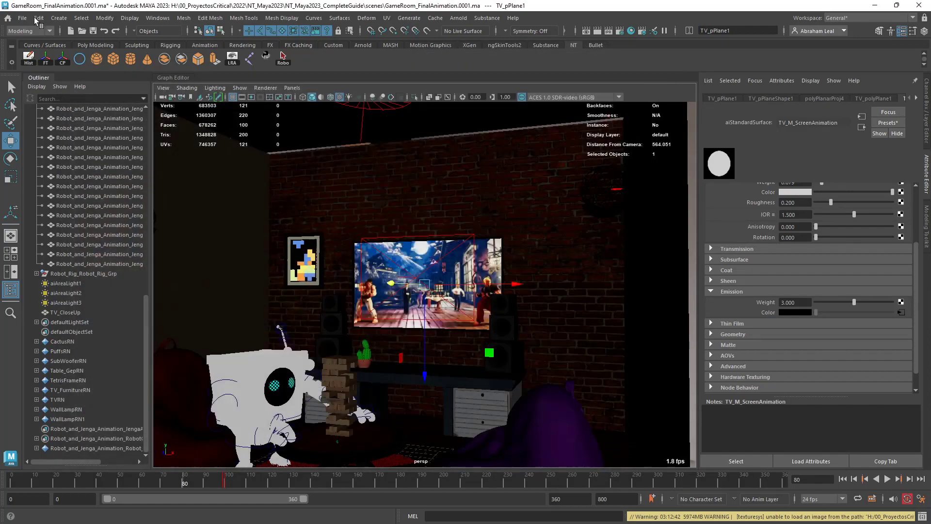
Save the scene under the new name Robot_Render in the project's scenes folder.
left_click(22, 18)
mouse_move(282, 18)
mouse_move(23, 18)
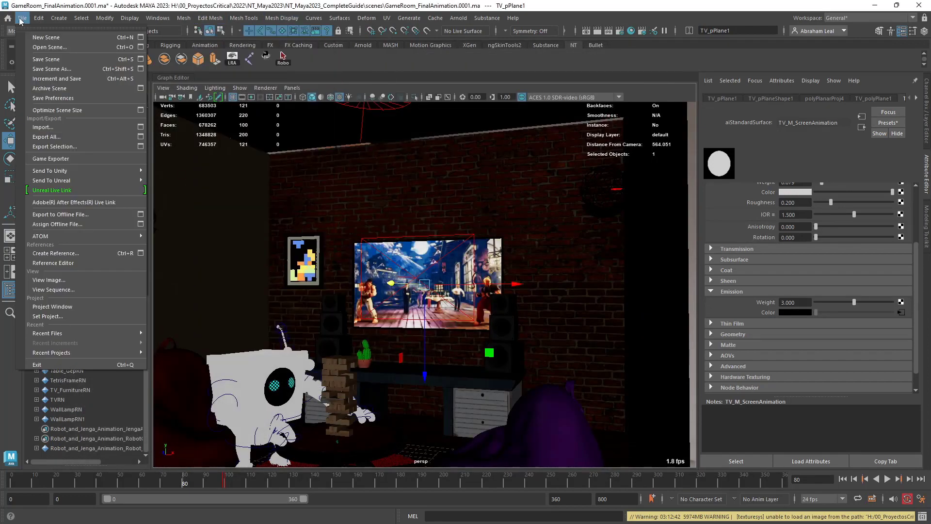
left_click(46, 64)
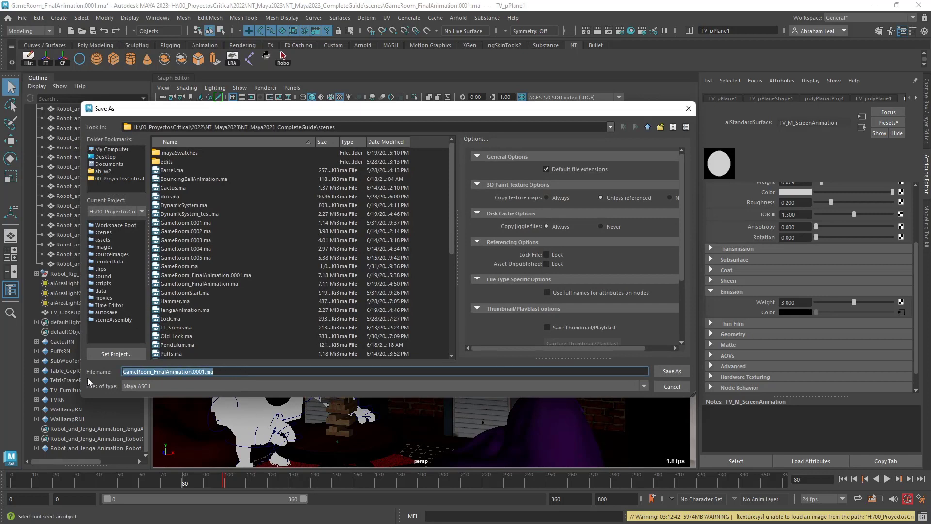
type("Robot_Re")
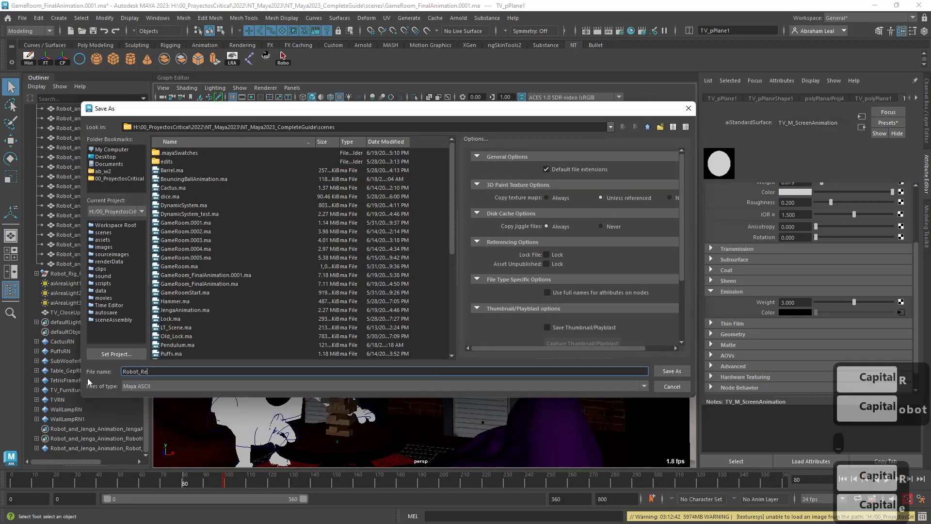
type("nder")
key("Return")
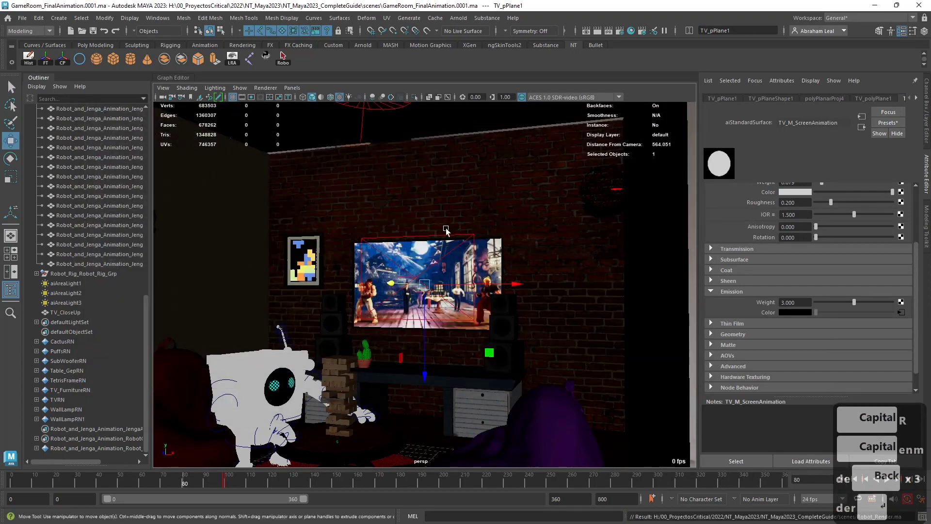
Set the output image format to tif in the common render settings.
left_click(620, 31)
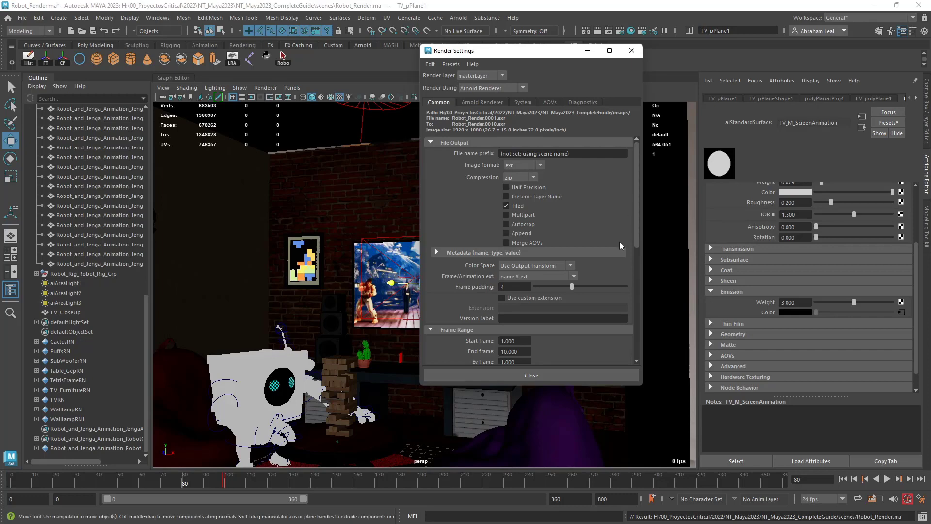
left_click(545, 277)
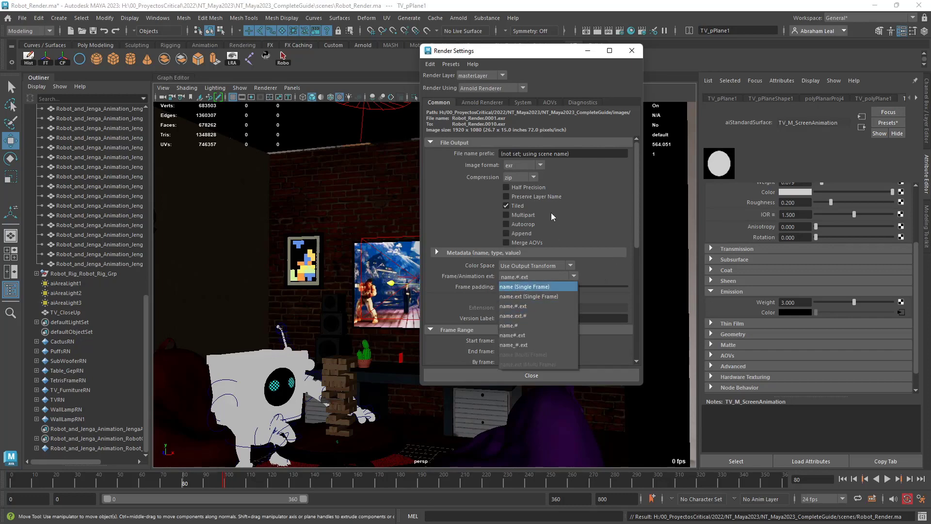
left_click(527, 165)
left_click(526, 163)
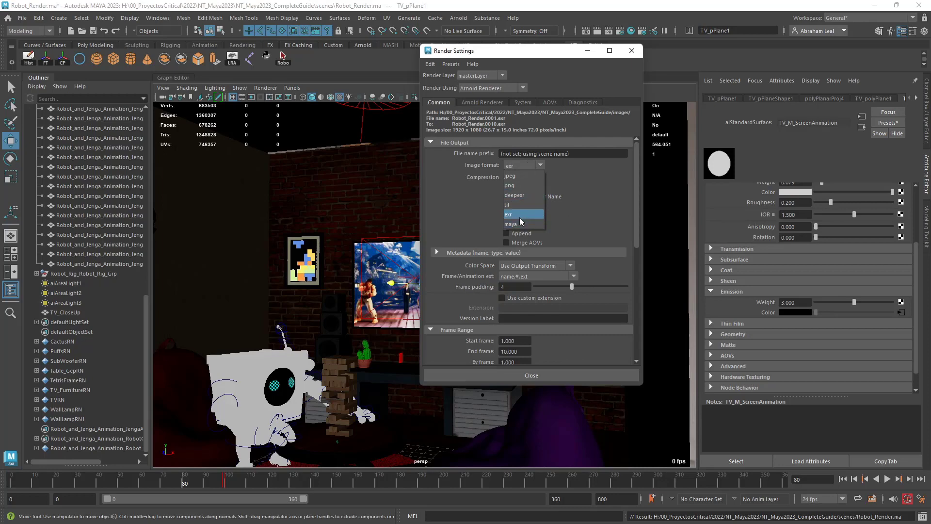
left_click(517, 204)
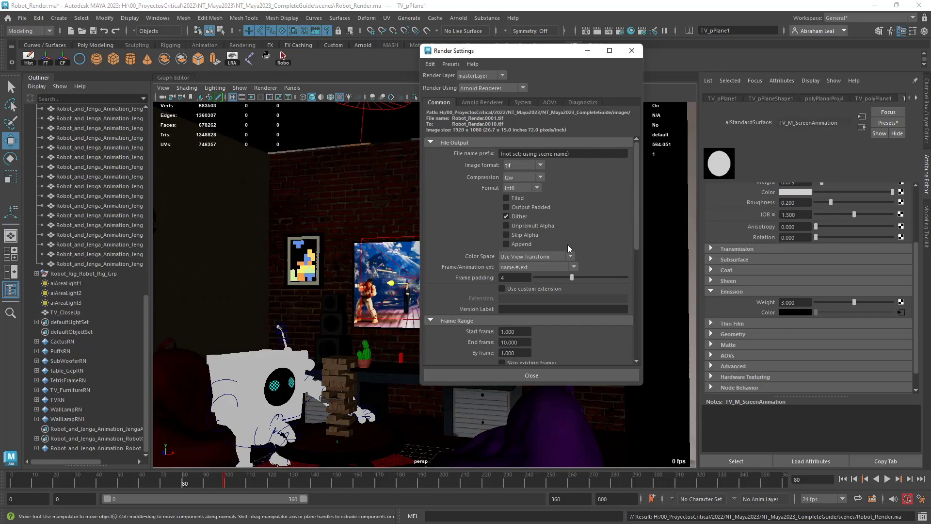
Set the end frame of the render frame range to 100.
left_click(529, 343)
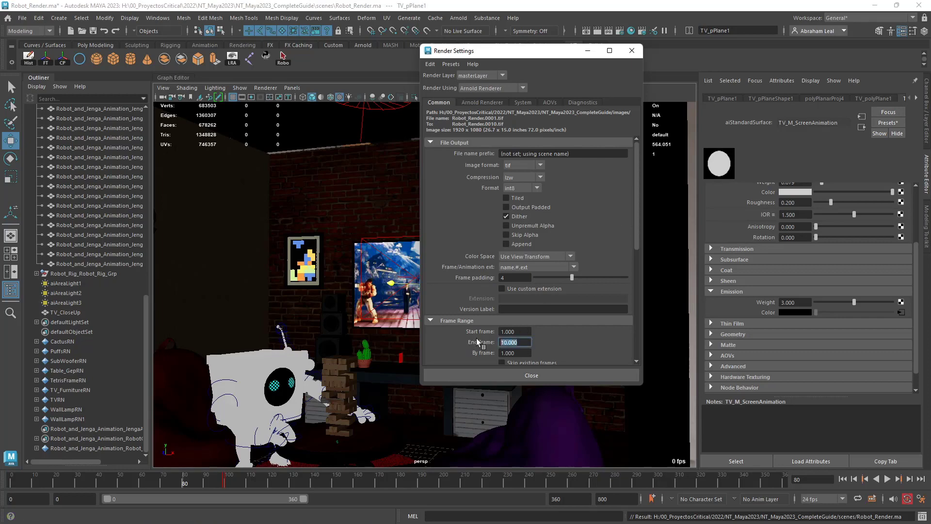
type("100")
key("Return")
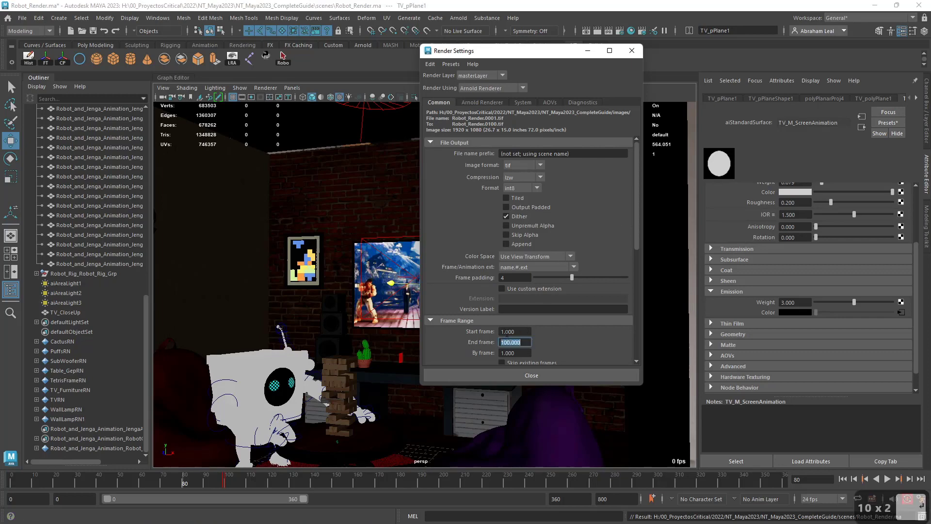
Save the scene under the new name Robot_Render_SequenceA in the project's scenes folder.
left_click(631, 50)
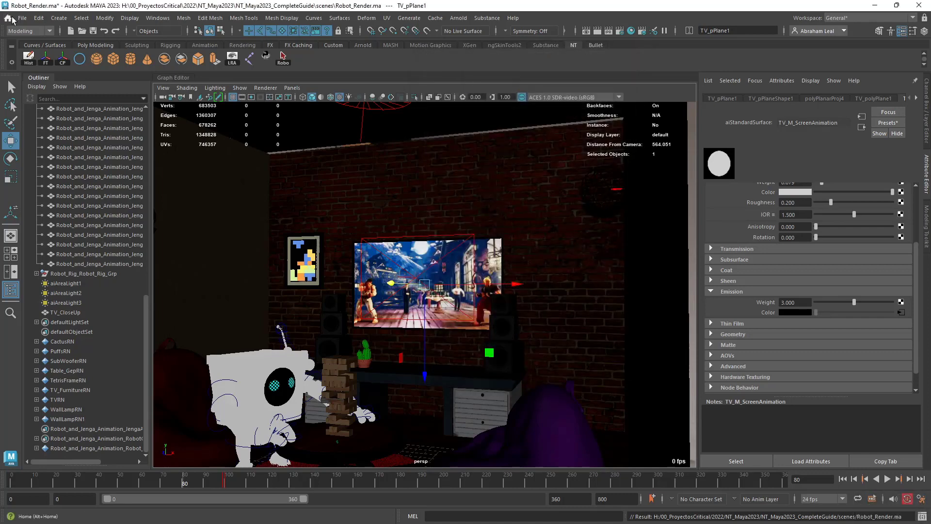
left_click(23, 18)
left_click(55, 68)
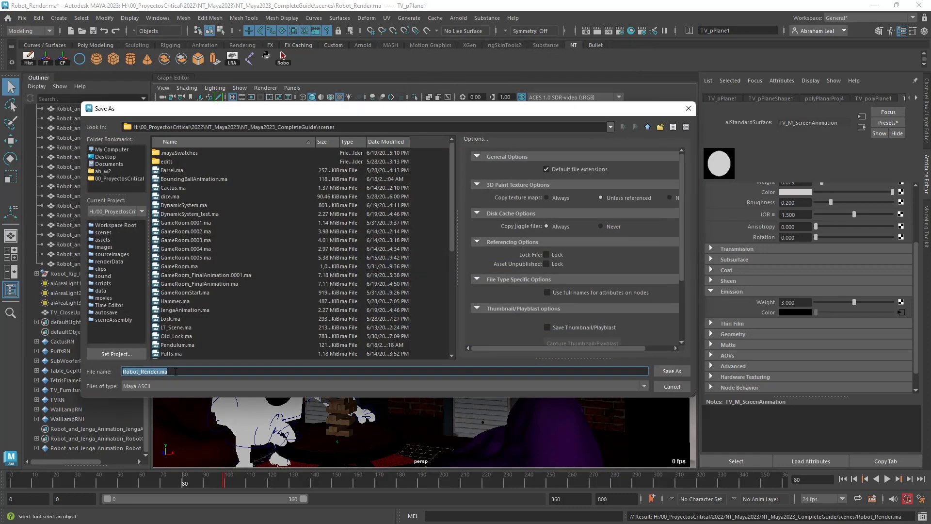
left_click(184, 372)
key("BackSpace")
key("BackSpace")
key("BackSpace")
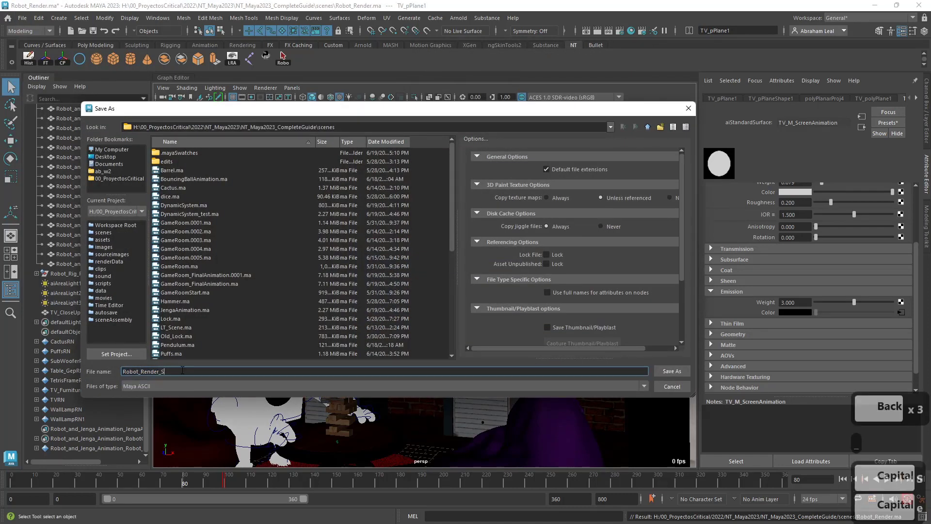
type("_SequenceA")
key("Return")
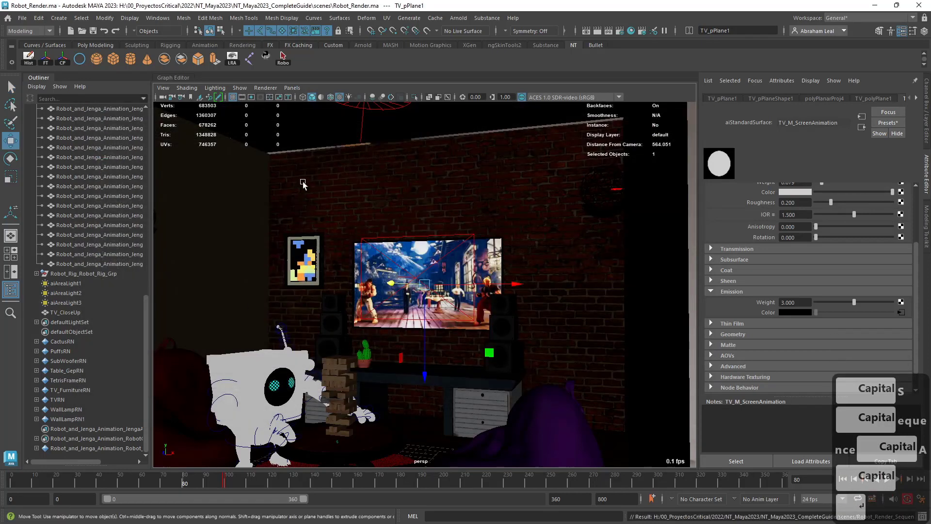
Go to frame 0 on the timeline and set the start frame of the render frame range to 0.
left_click(619, 31)
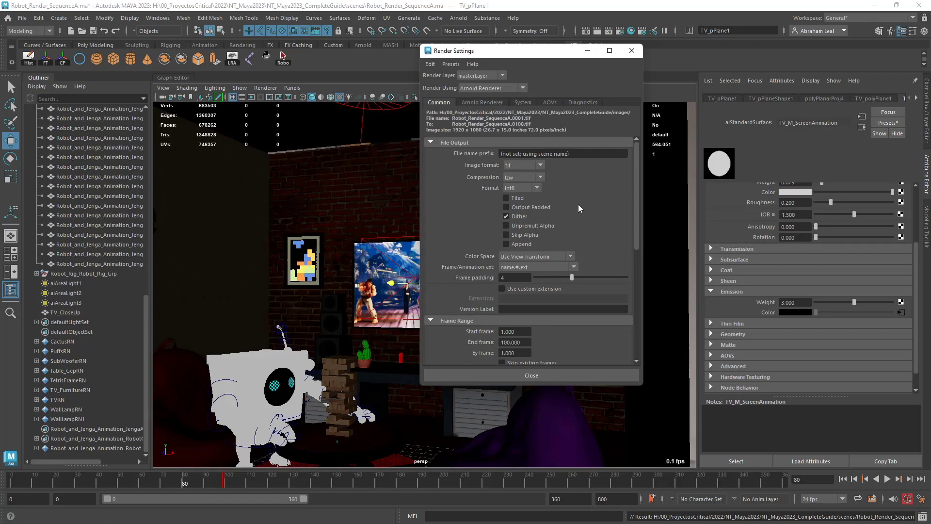
left_click(9, 481)
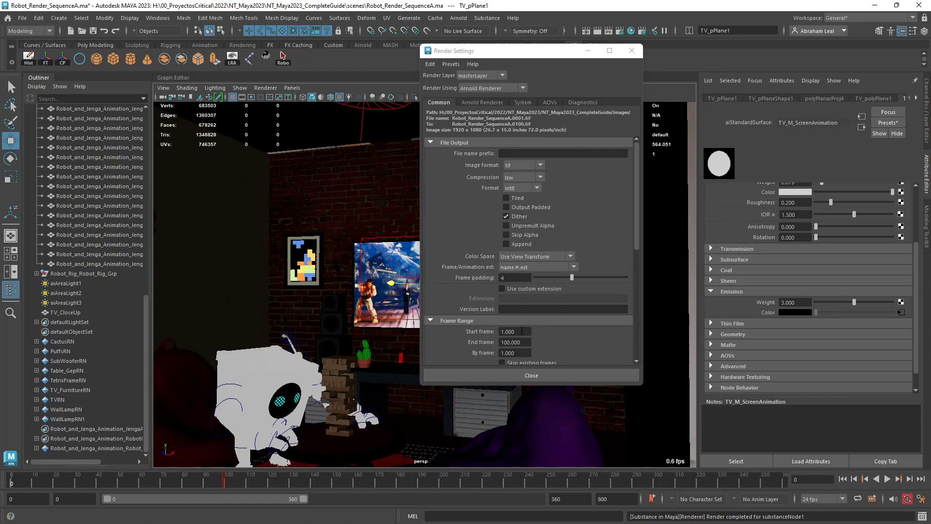
double_click(523, 332)
type("0")
key("Return")
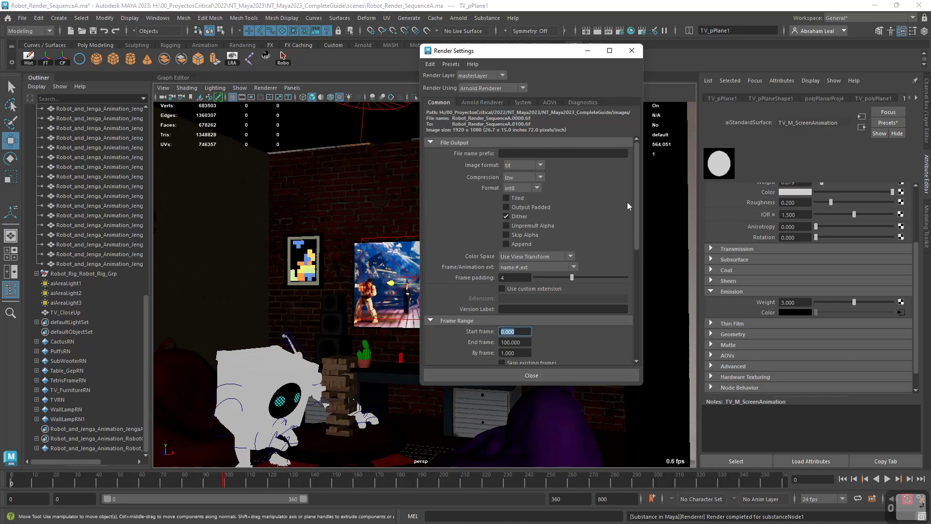
scroll(606, 233, "down", 5)
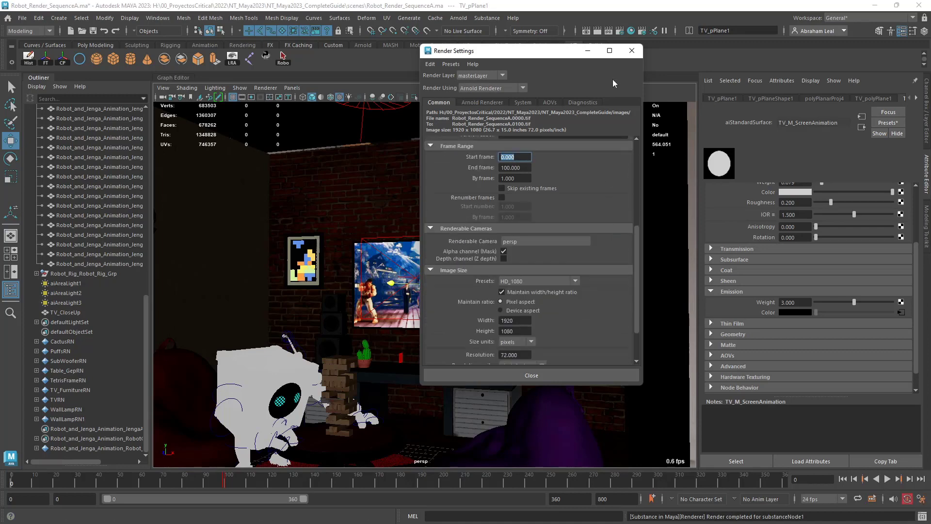
left_click(631, 52)
left_click(458, 18)
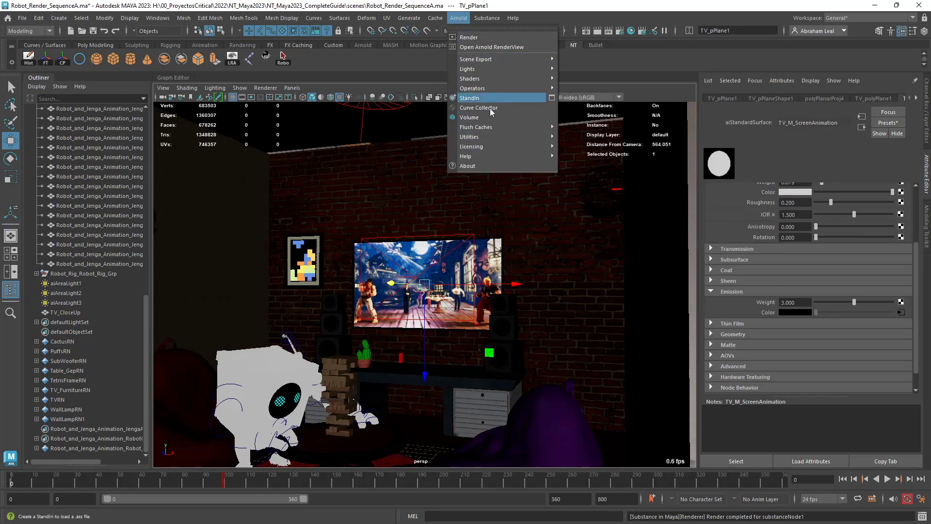
mouse_move(484, 156)
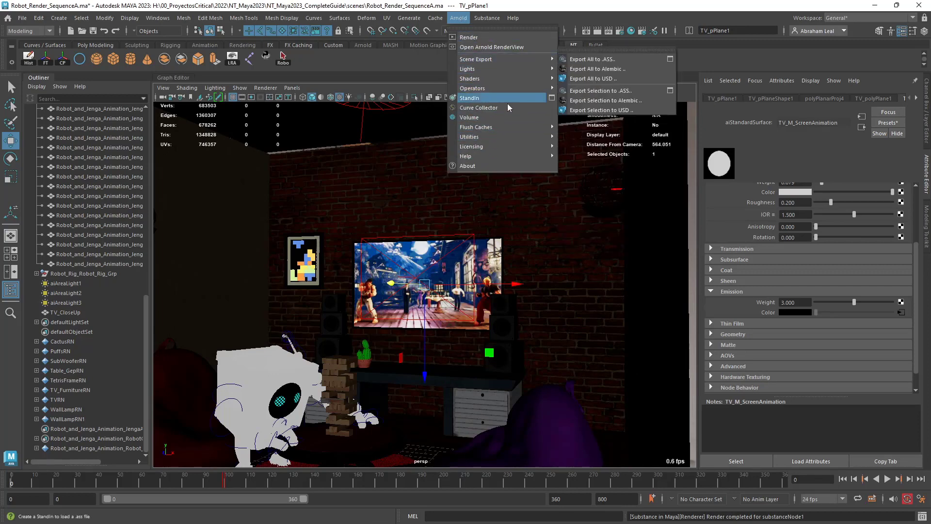
mouse_move(507, 130)
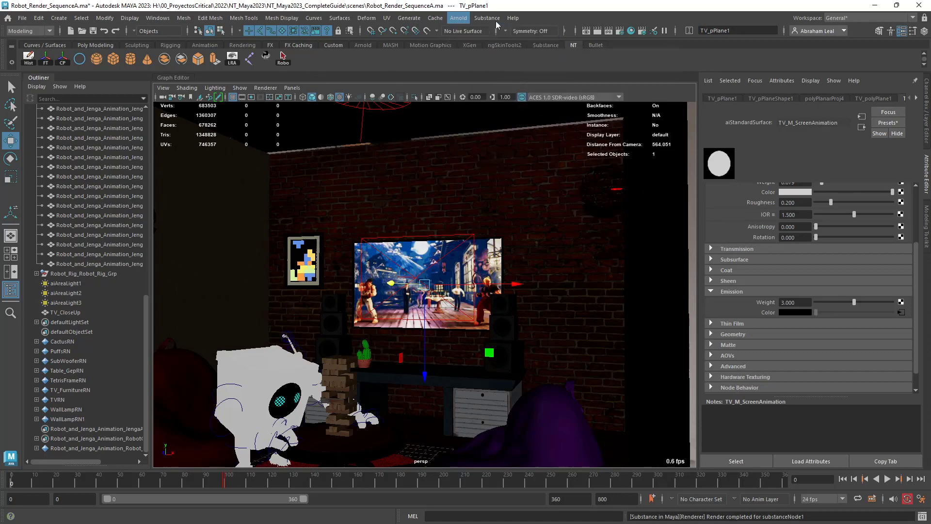
left_click(541, 4)
Open the Render View in an enlarged window and bring up the Render Sequence options.
left_click(586, 31)
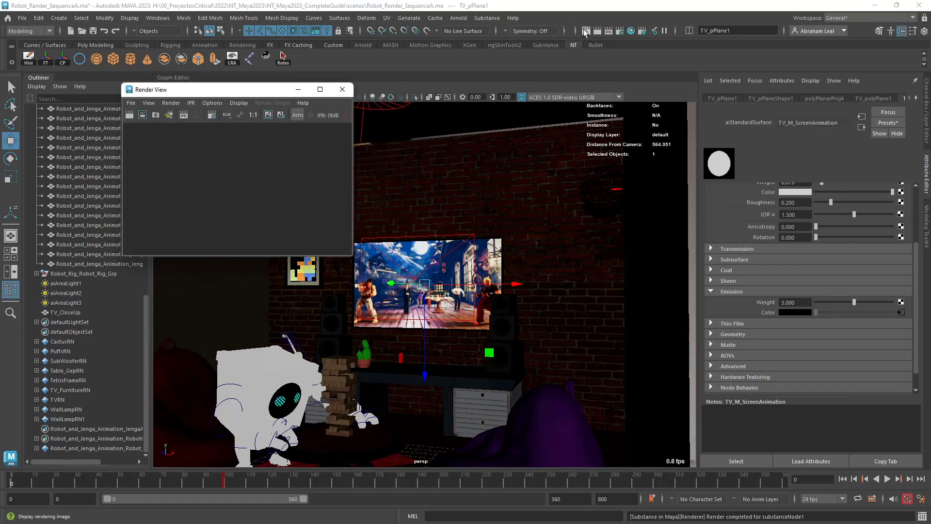
left_click_drag(257, 93, 257, 78)
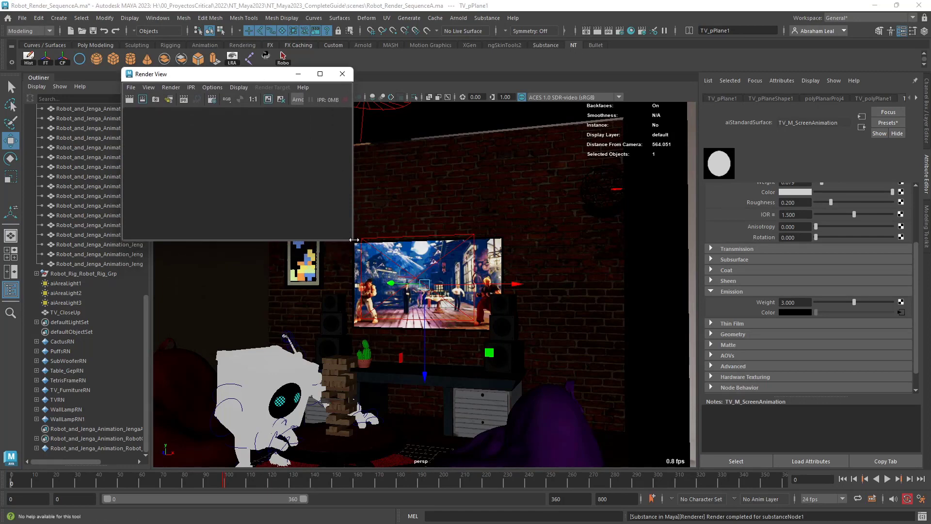
left_click_drag(354, 239, 567, 354)
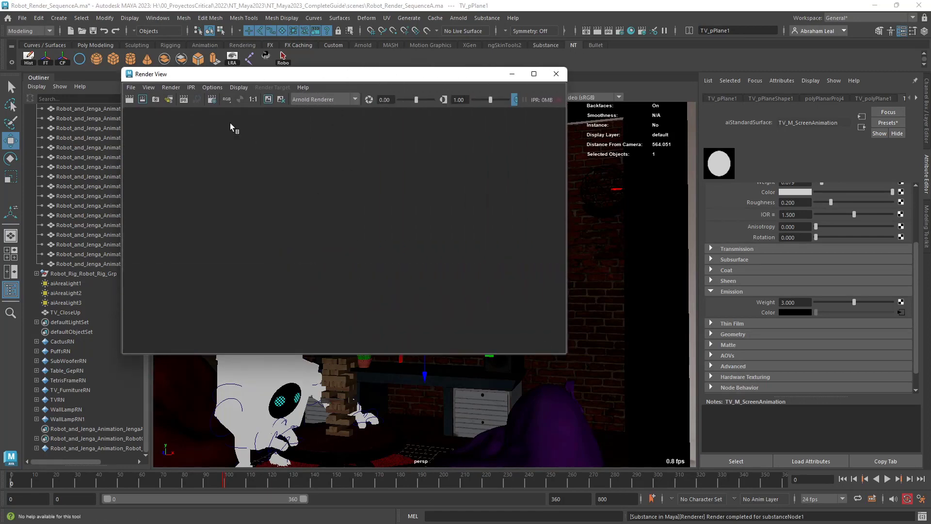
left_click(172, 89)
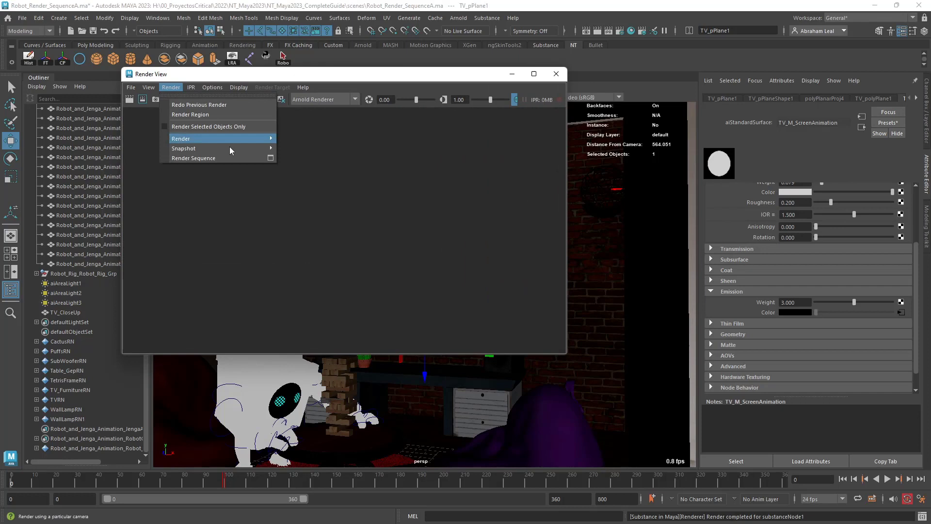
left_click(271, 158)
Set the sequence render's current camera to the robot's UpShot camera and place the options dialog beside the Render View.
left_click(434, 195)
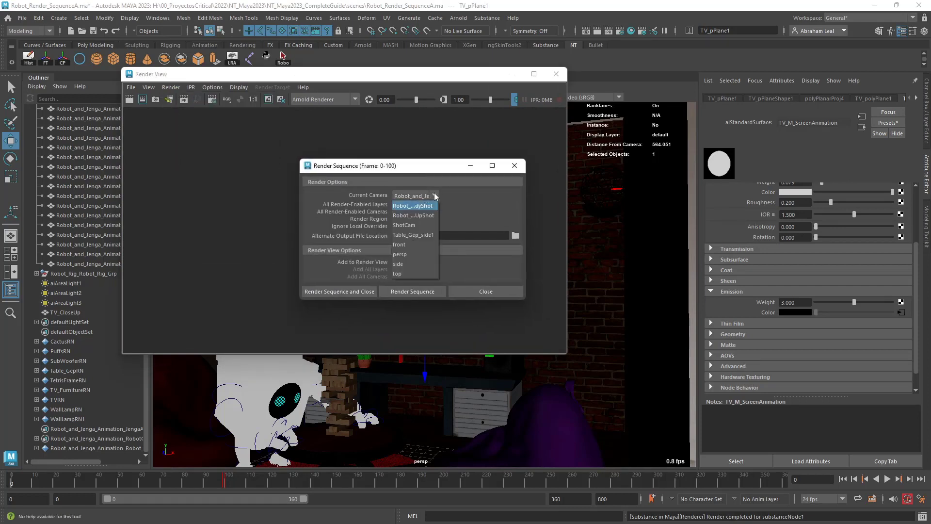
left_click(421, 215)
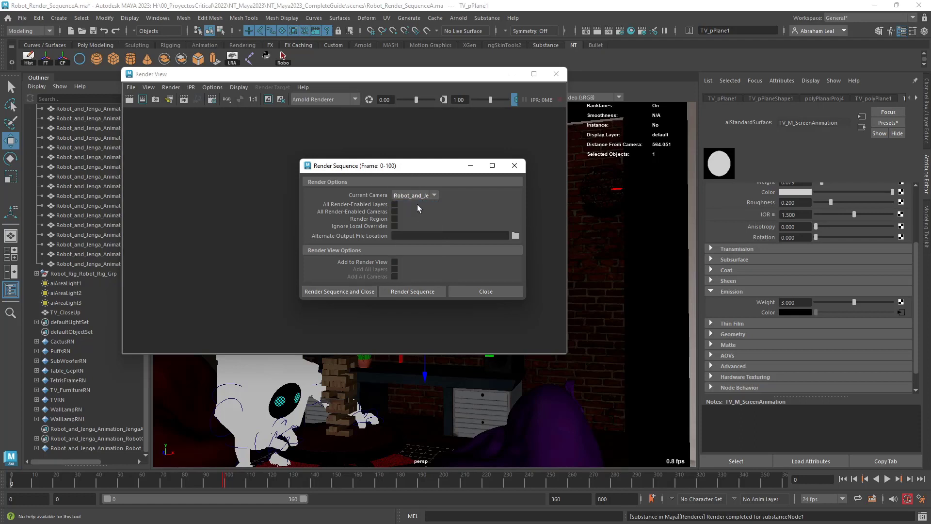
left_click(434, 195)
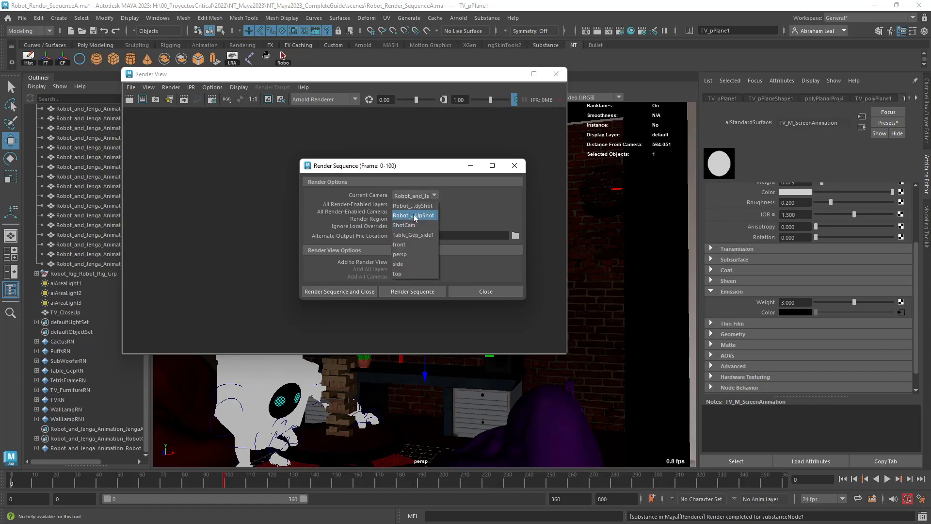
left_click(432, 209)
left_click_drag(428, 168, 709, 110)
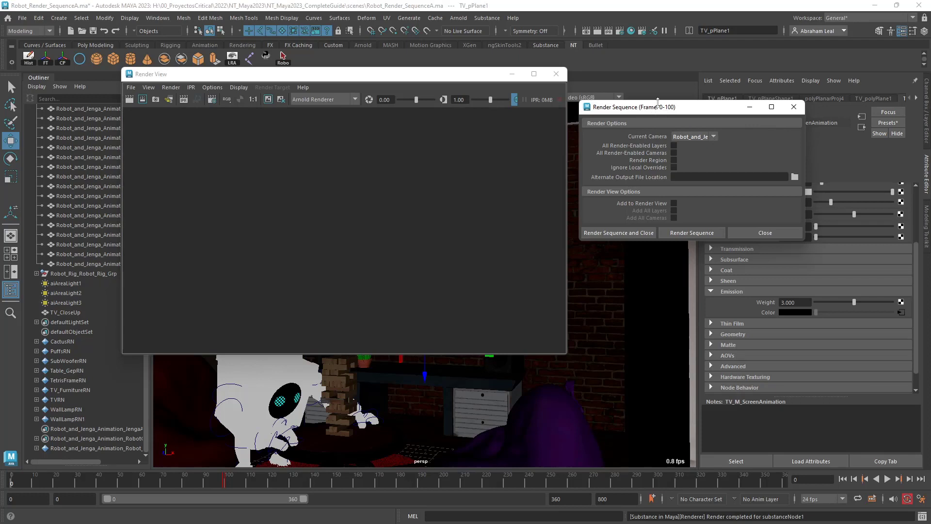
left_click(699, 138)
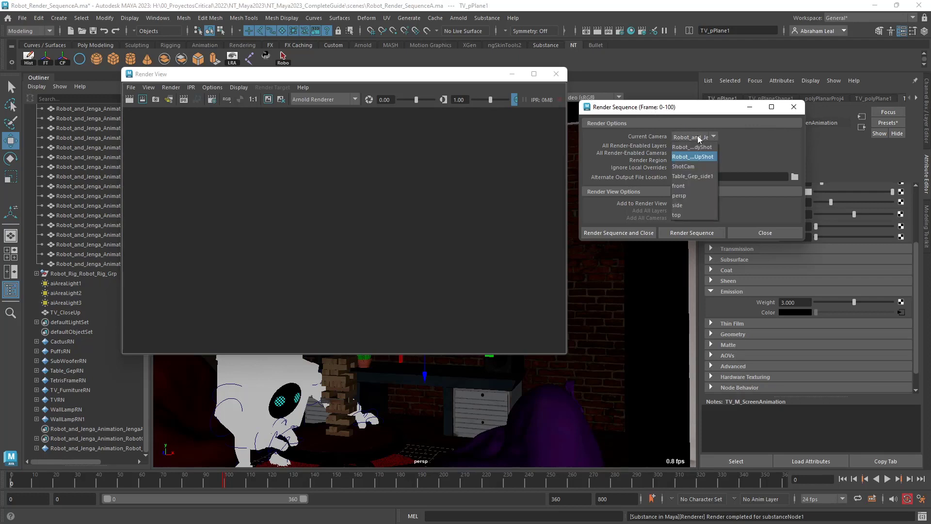
left_click(702, 157)
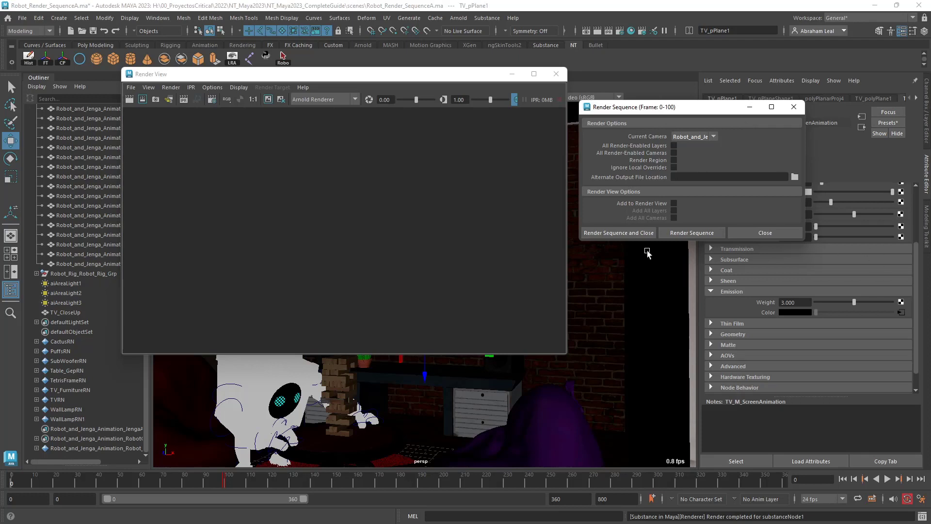
mouse_move(666, 110)
left_mouse_down()
mouse_move(607, 112)
mouse_move(669, 115)
left_mouse_up()
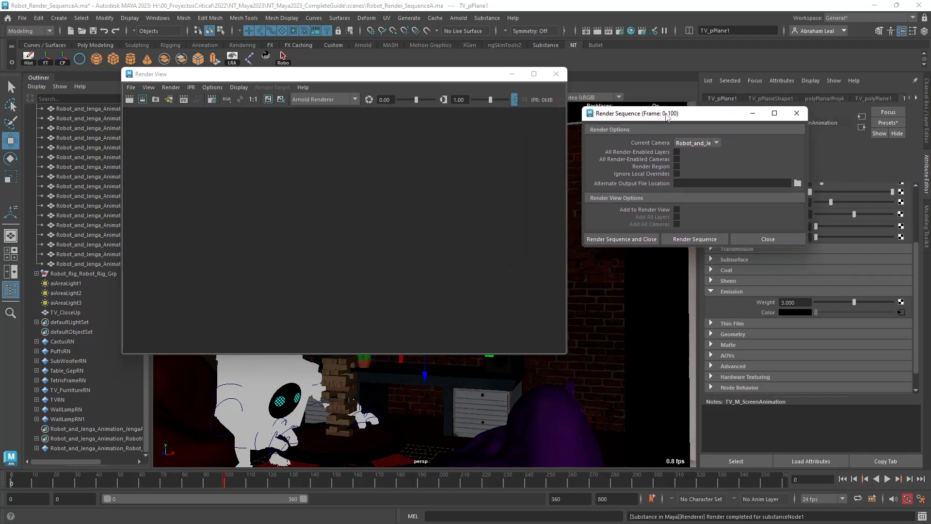